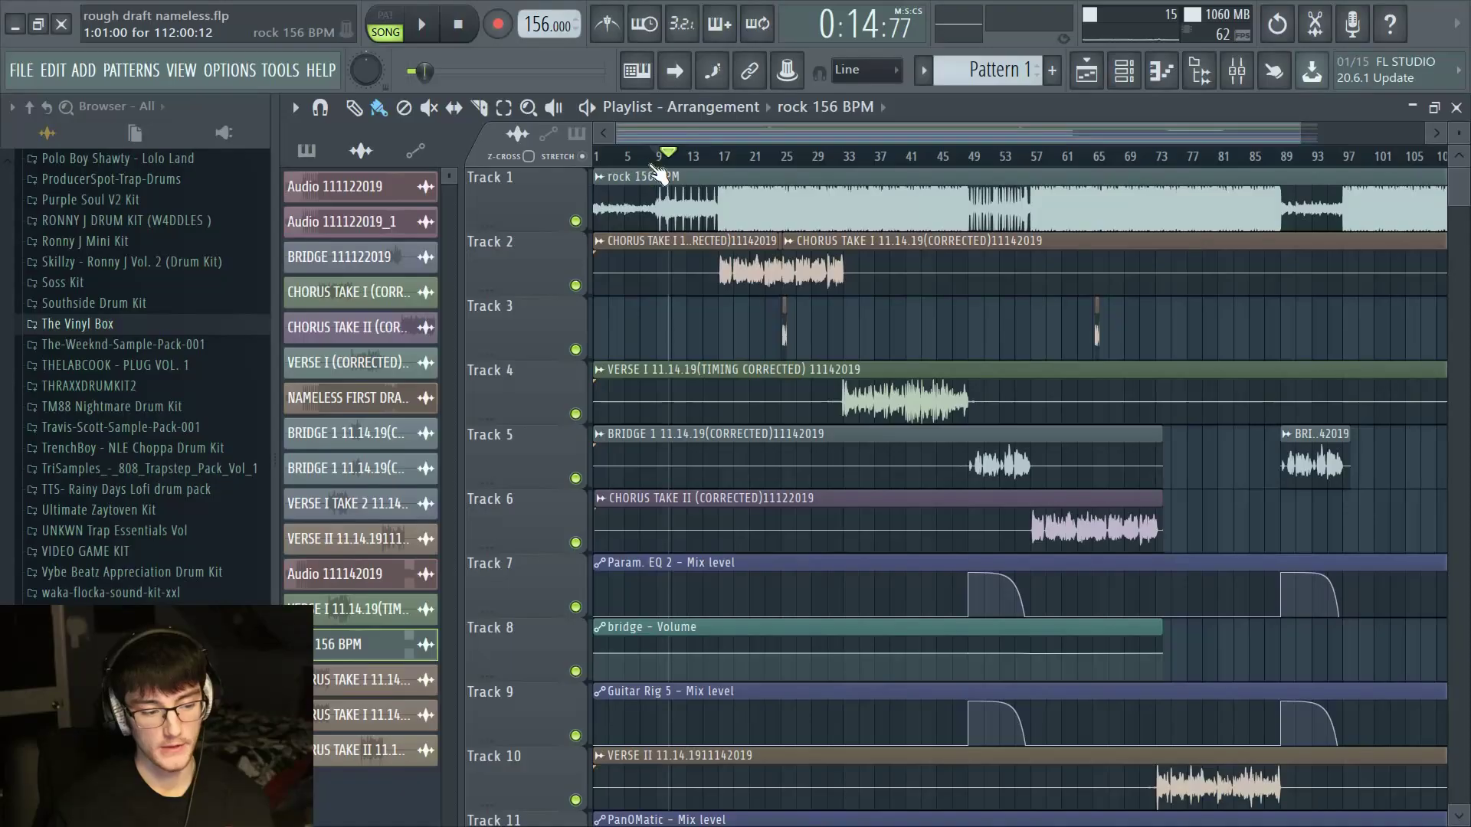
Check the mixer track assignments in the channel settings of the rock 156 BPM and chorus clips, and view the chorus track's effects
{"action": "key", "text": "ctrl+alt+z"}
{"action": "key", "text": "ctrl+alt+z"}
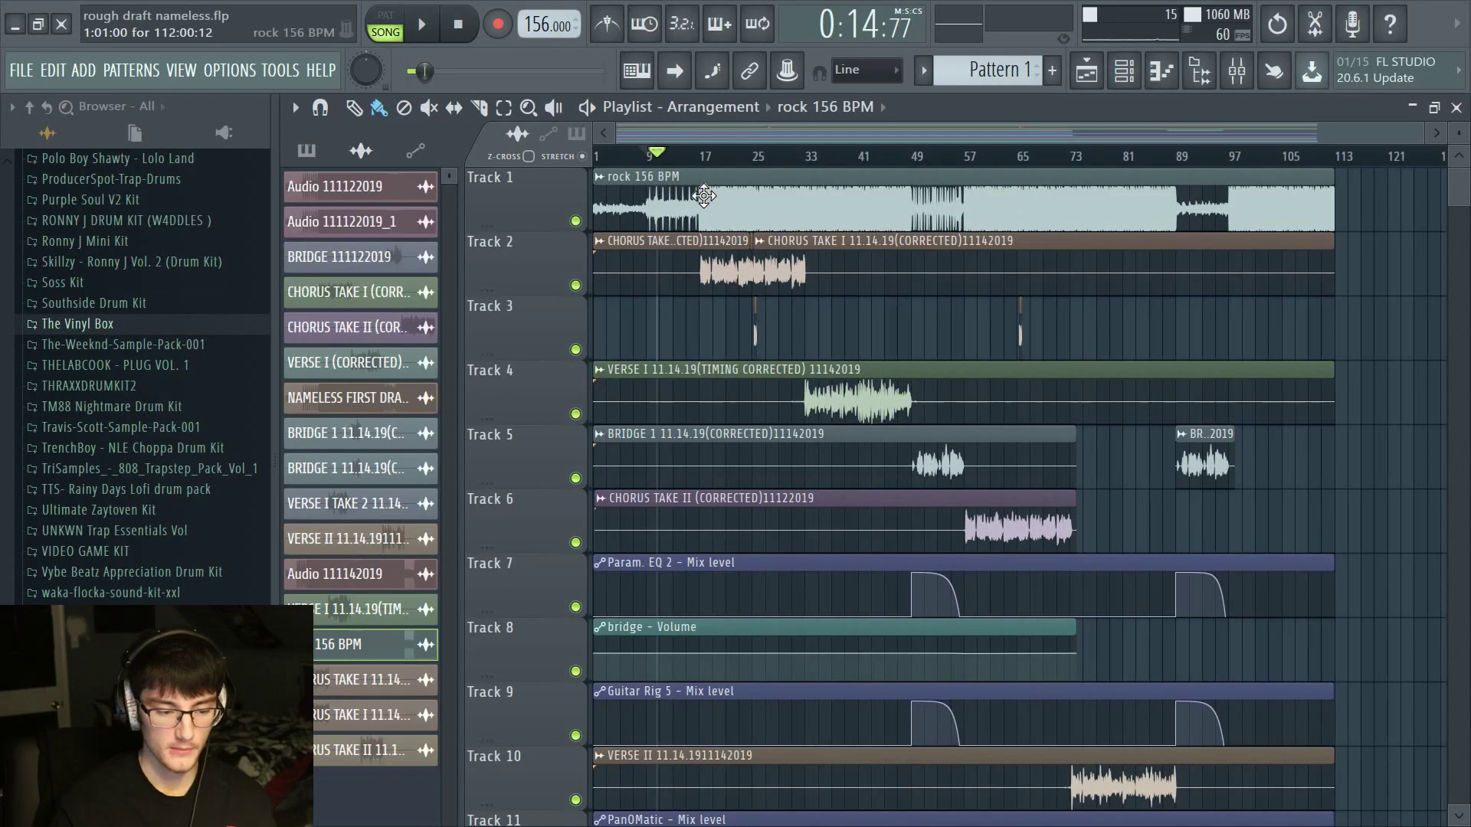
{"action": "double_click", "coordinate": [703, 196]}
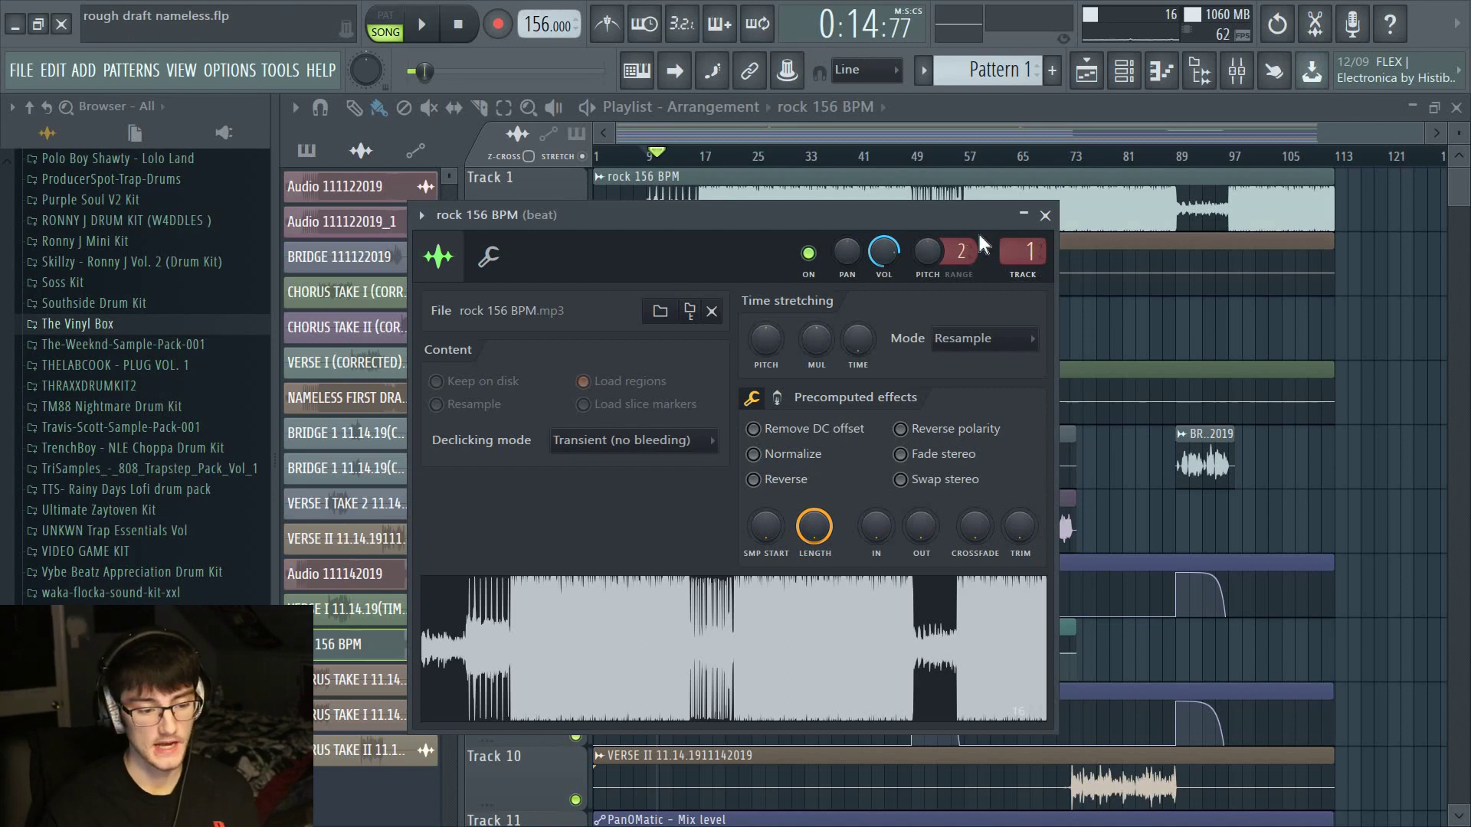
{"action": "key", "text": "Escape"}
{"action": "left_click", "coordinate": [1237, 70]}
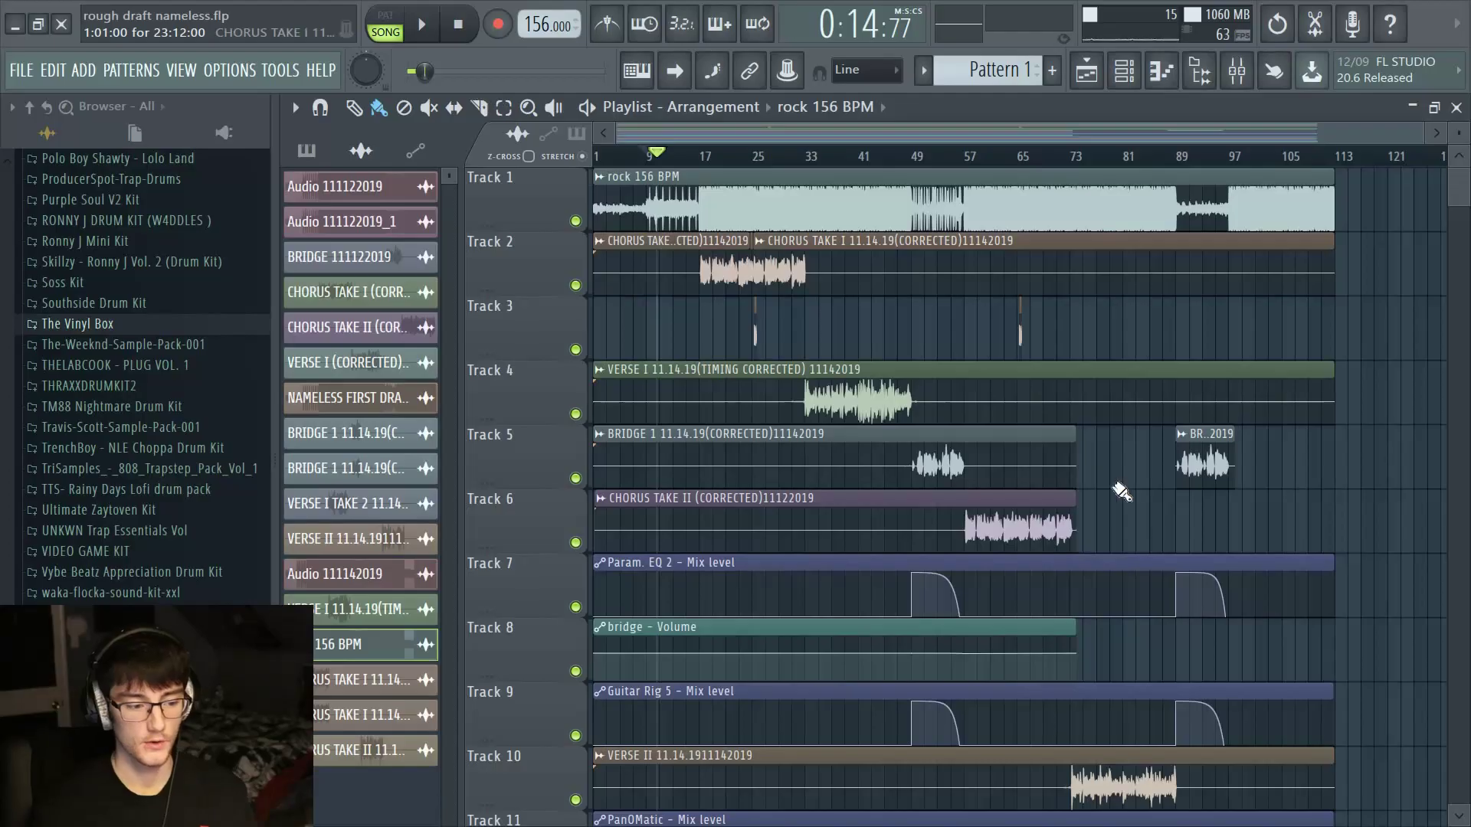
{"action": "left_click", "coordinate": [1237, 73]}
{"action": "left_click", "coordinate": [458, 292]}
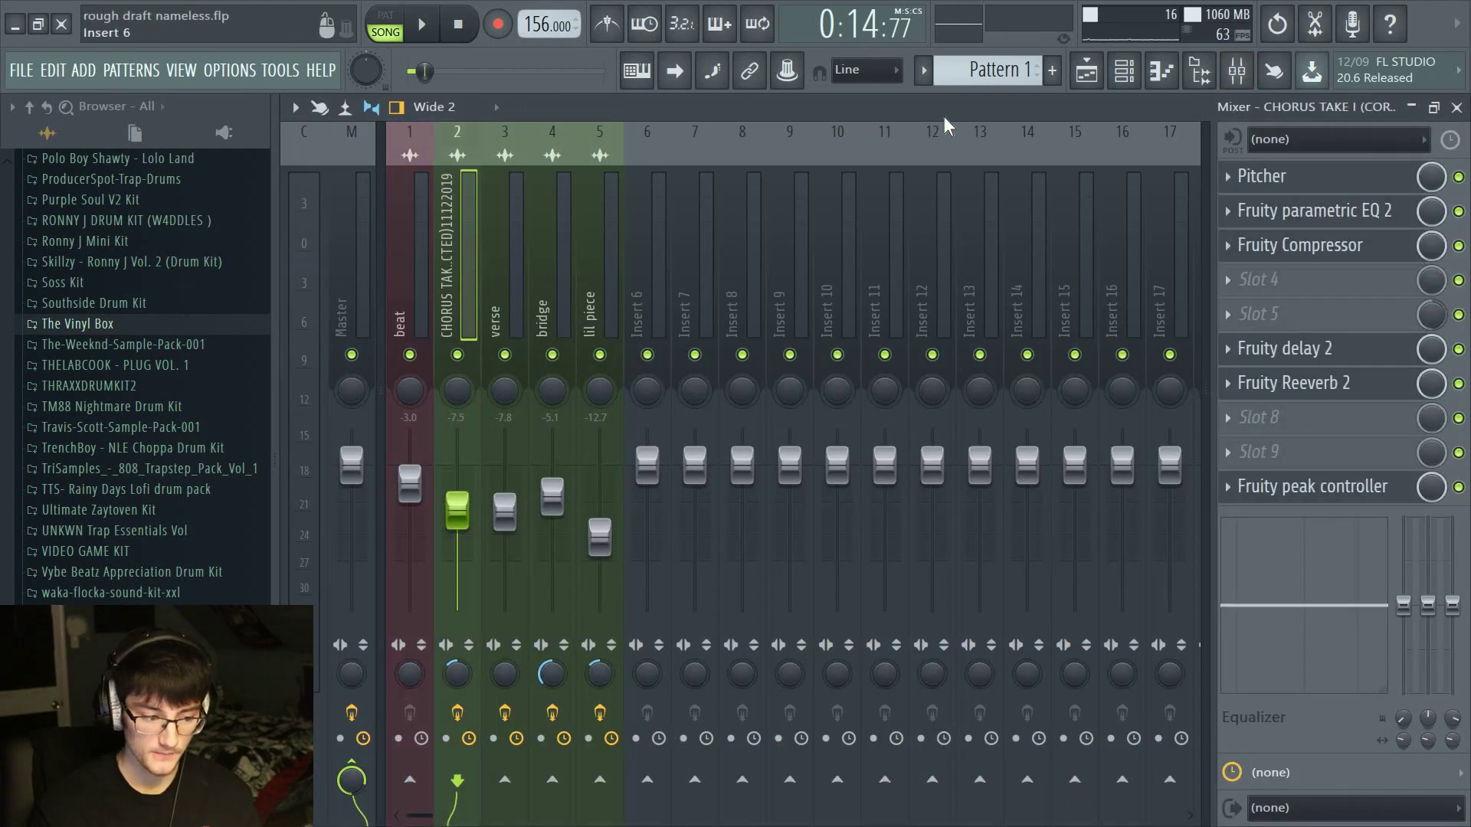
{"action": "left_click", "coordinate": [1108, 70]}
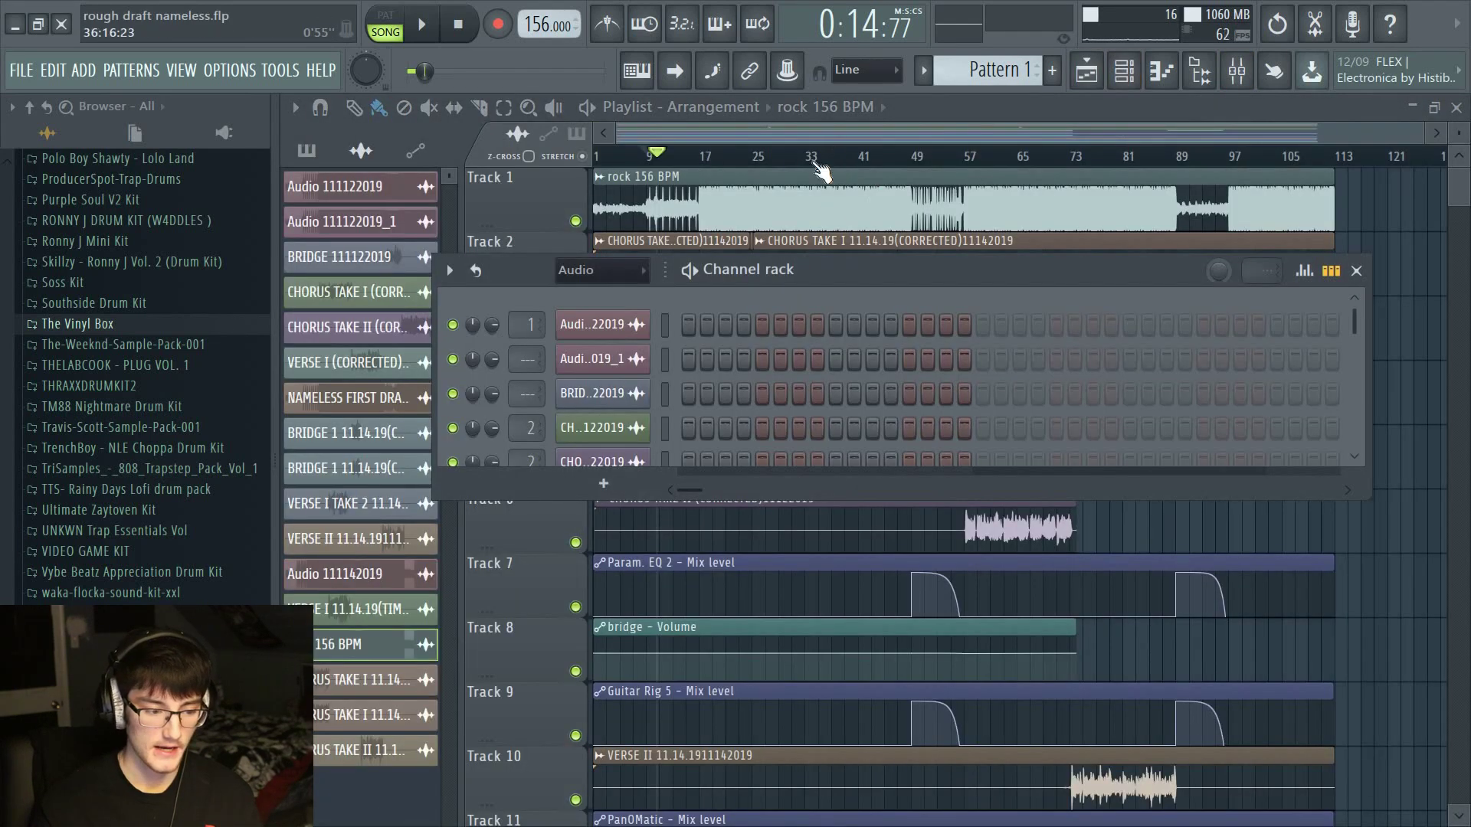
{"action": "double_click", "coordinate": [702, 272]}
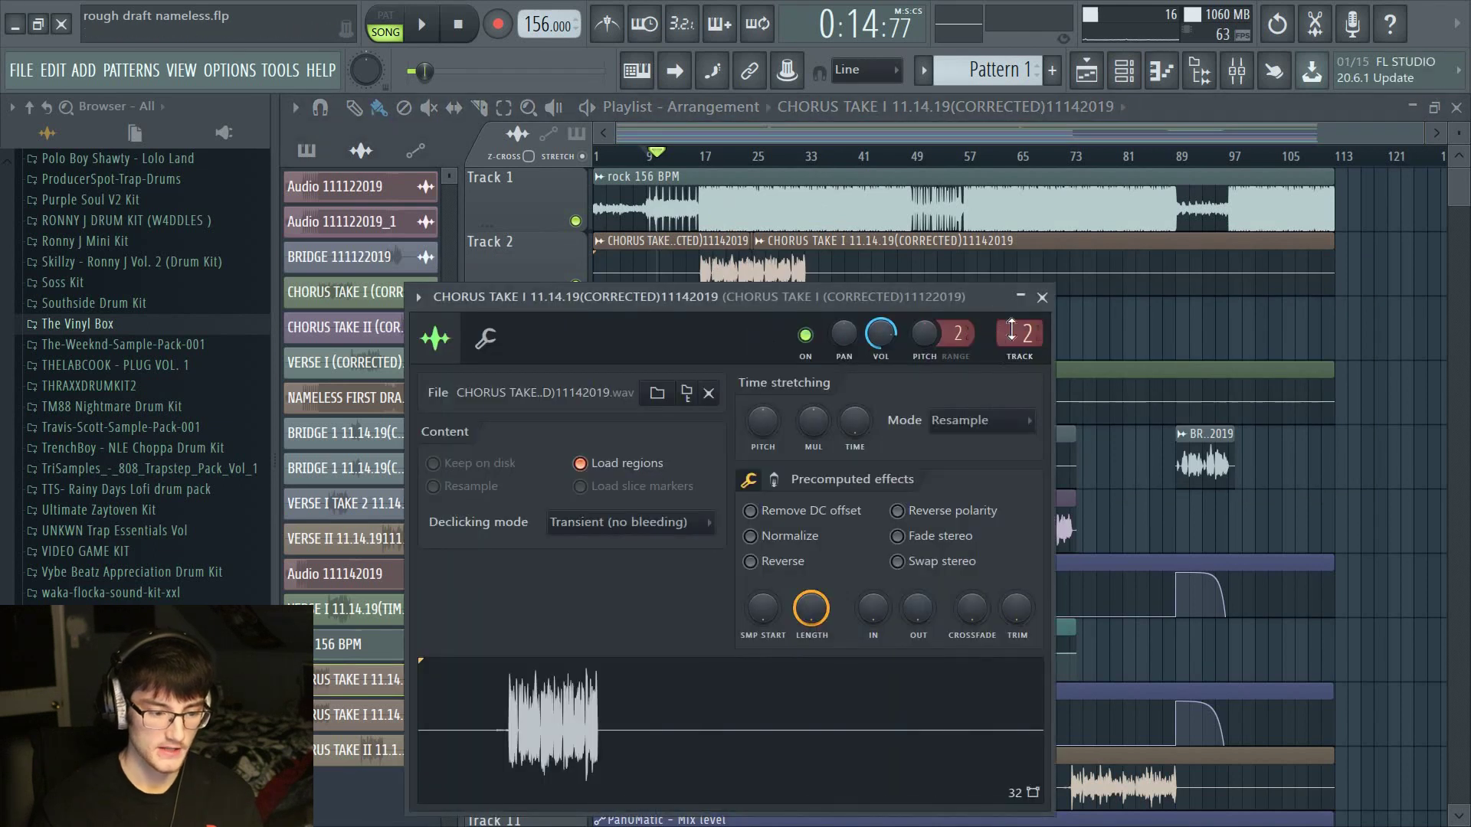
{"action": "left_click", "coordinate": [1019, 157]}
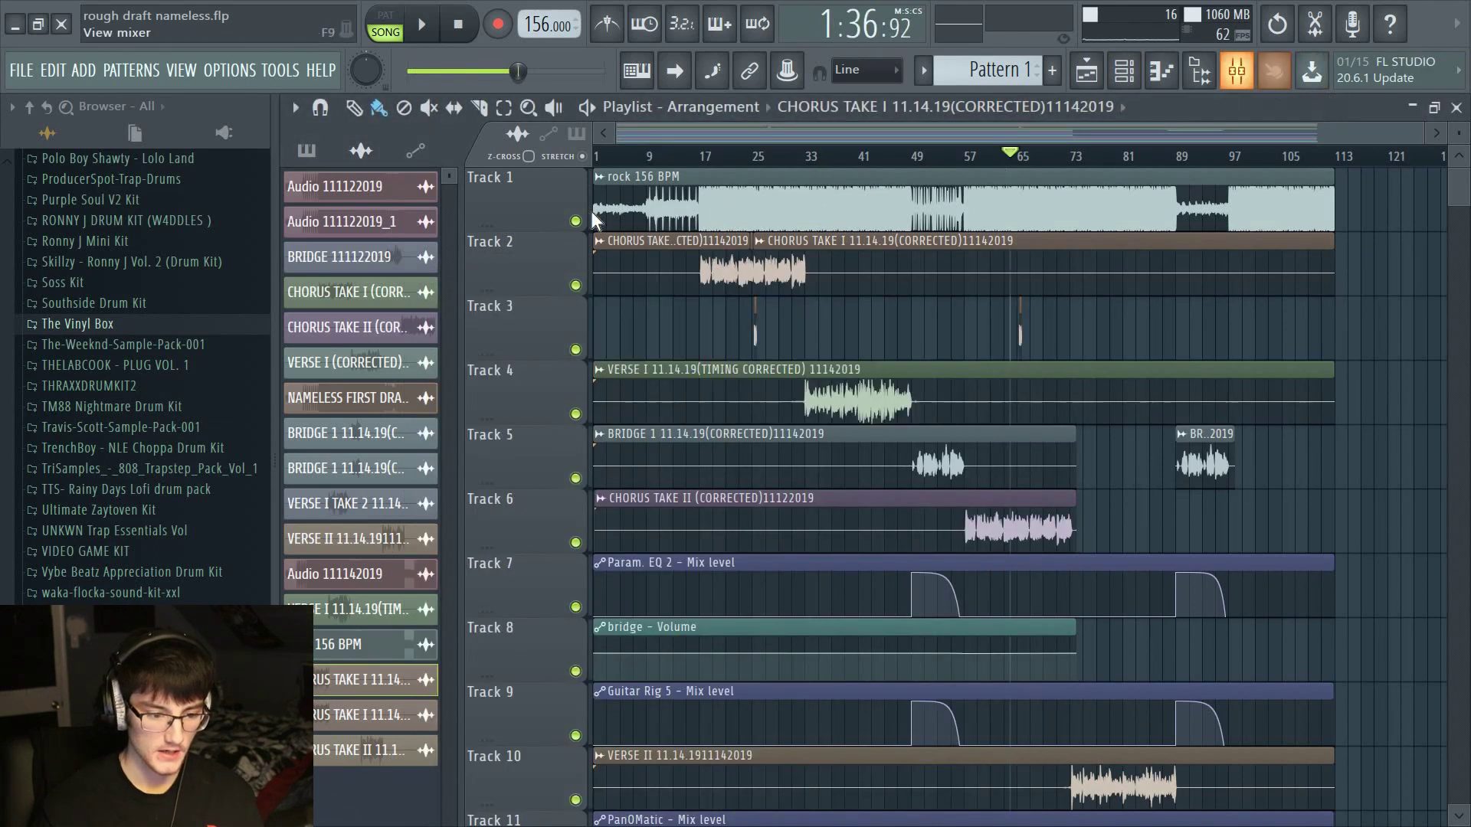
Review the effect chains on the verse, bridge, lil piece and chorus mixer tracks
{"action": "left_click", "coordinate": [1237, 70]}
{"action": "left_click", "coordinate": [494, 270]}
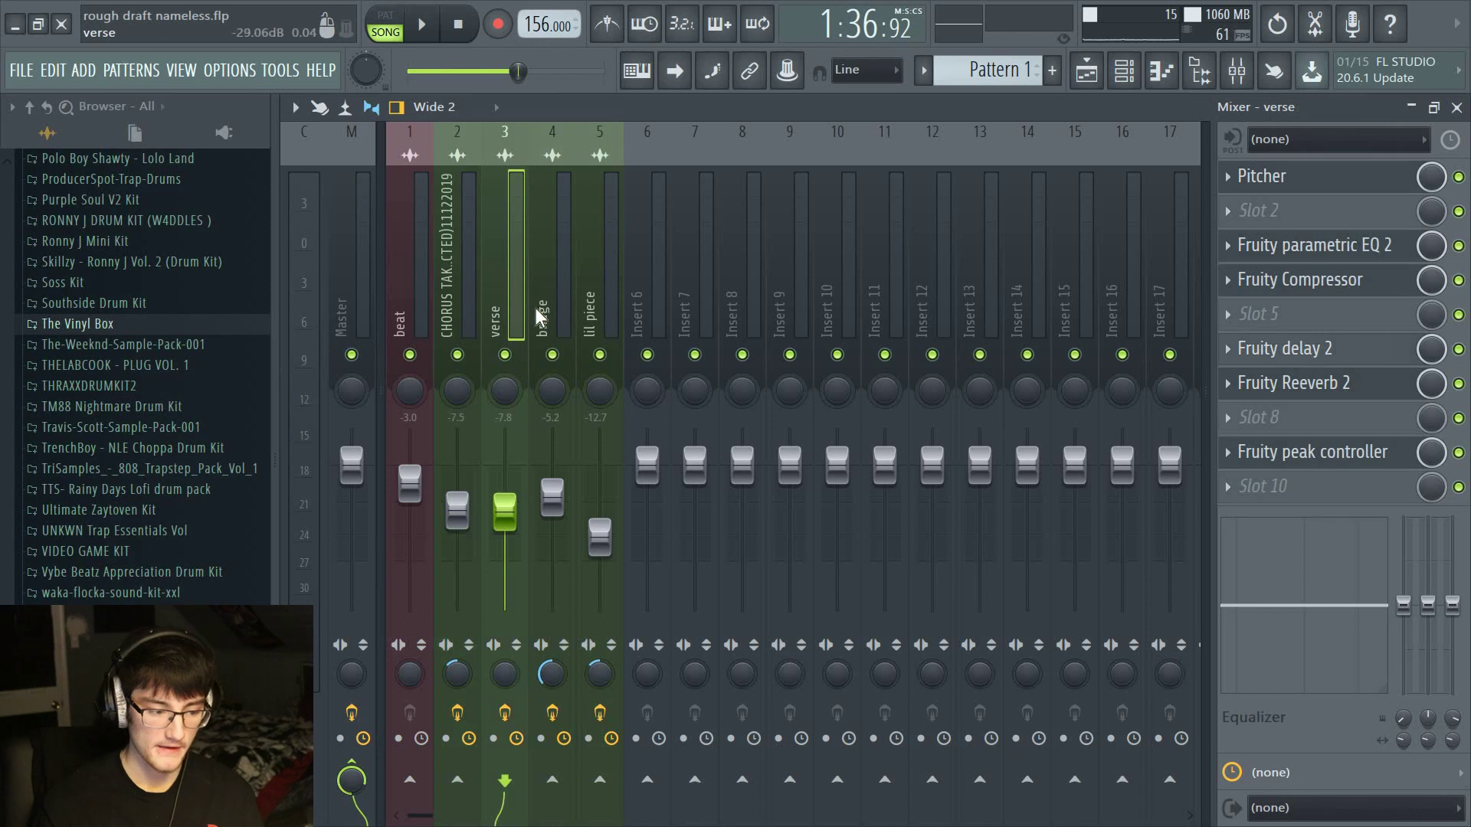
{"action": "left_click", "coordinate": [539, 309]}
{"action": "left_click", "coordinate": [591, 302]}
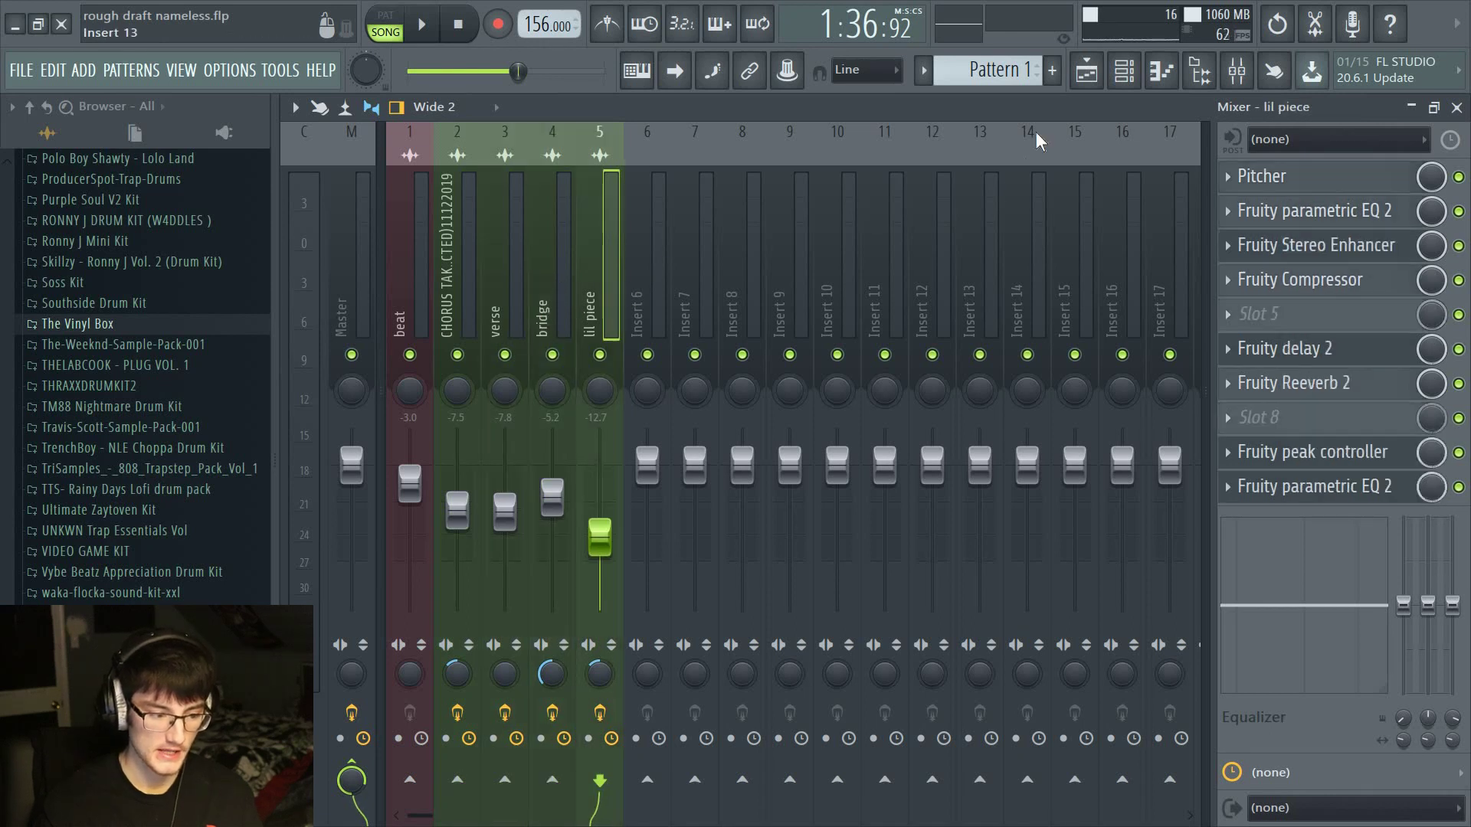
{"action": "left_click", "coordinate": [1087, 71]}
{"action": "scroll", "coordinate": [1200, 346], "scroll_direction": "down", "scroll_amount": 1}
{"action": "left_click", "coordinate": [1184, 160]}
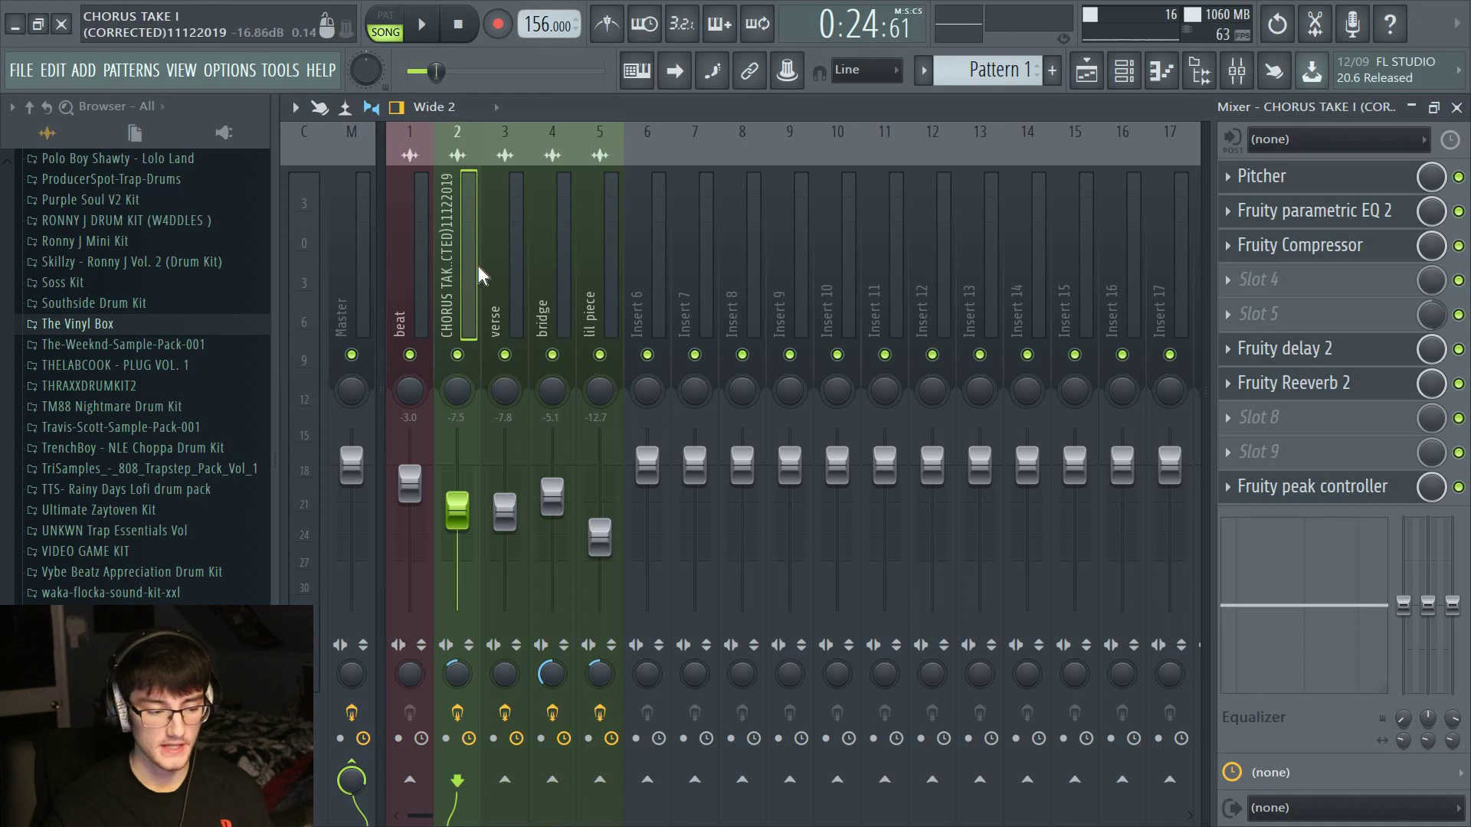
{"action": "left_click", "coordinate": [559, 264]}
{"action": "left_click", "coordinate": [599, 267]}
{"action": "left_click", "coordinate": [466, 269]}
{"action": "left_click", "coordinate": [559, 279]}
{"action": "left_click", "coordinate": [599, 279]}
{"action": "left_click", "coordinate": [452, 272]}
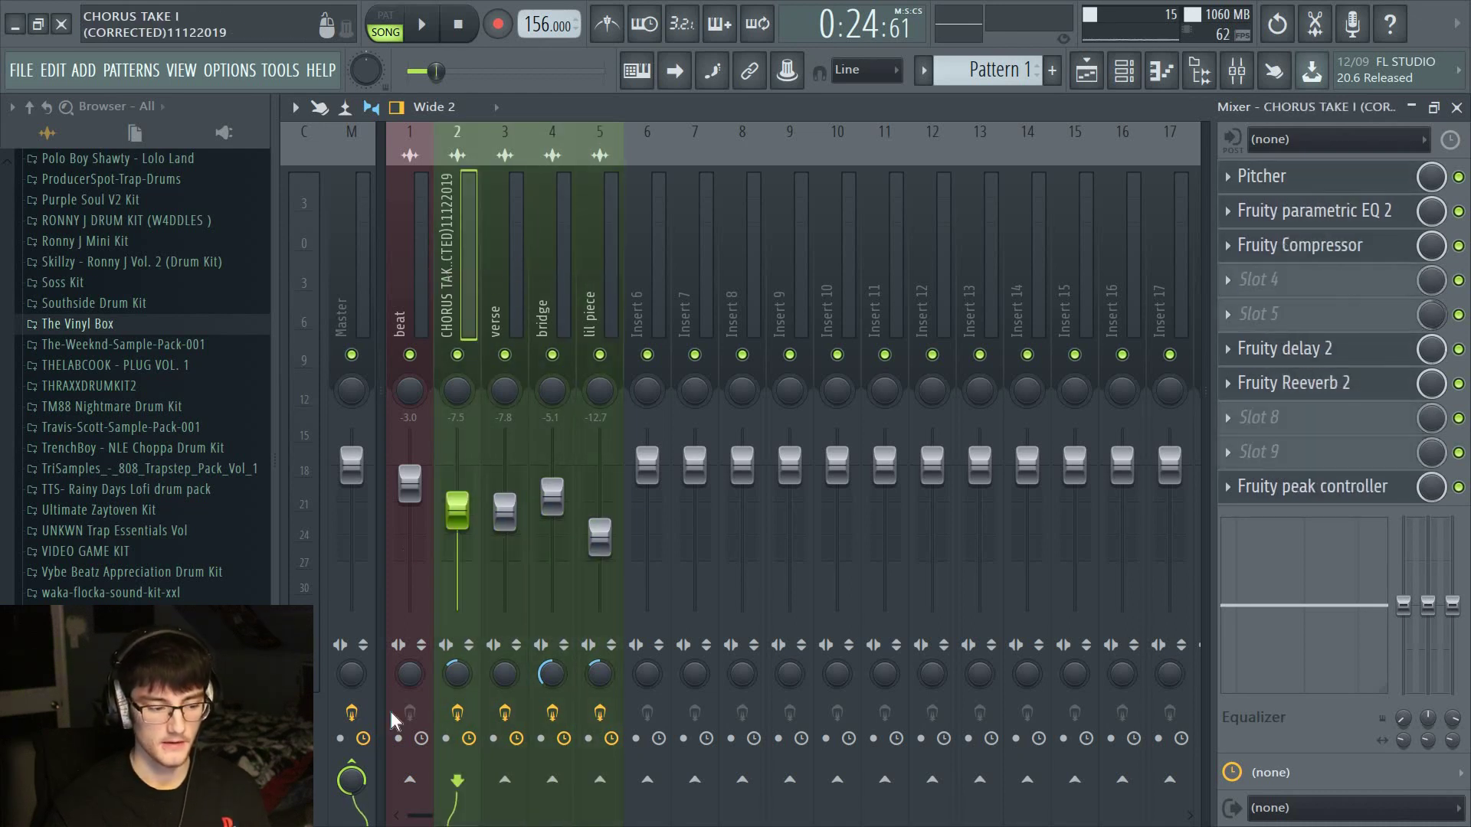
Disable the chorus mixer track's effects and play the chorus vocal dry with its playlist track soloed
{"action": "left_click", "coordinate": [458, 715]}
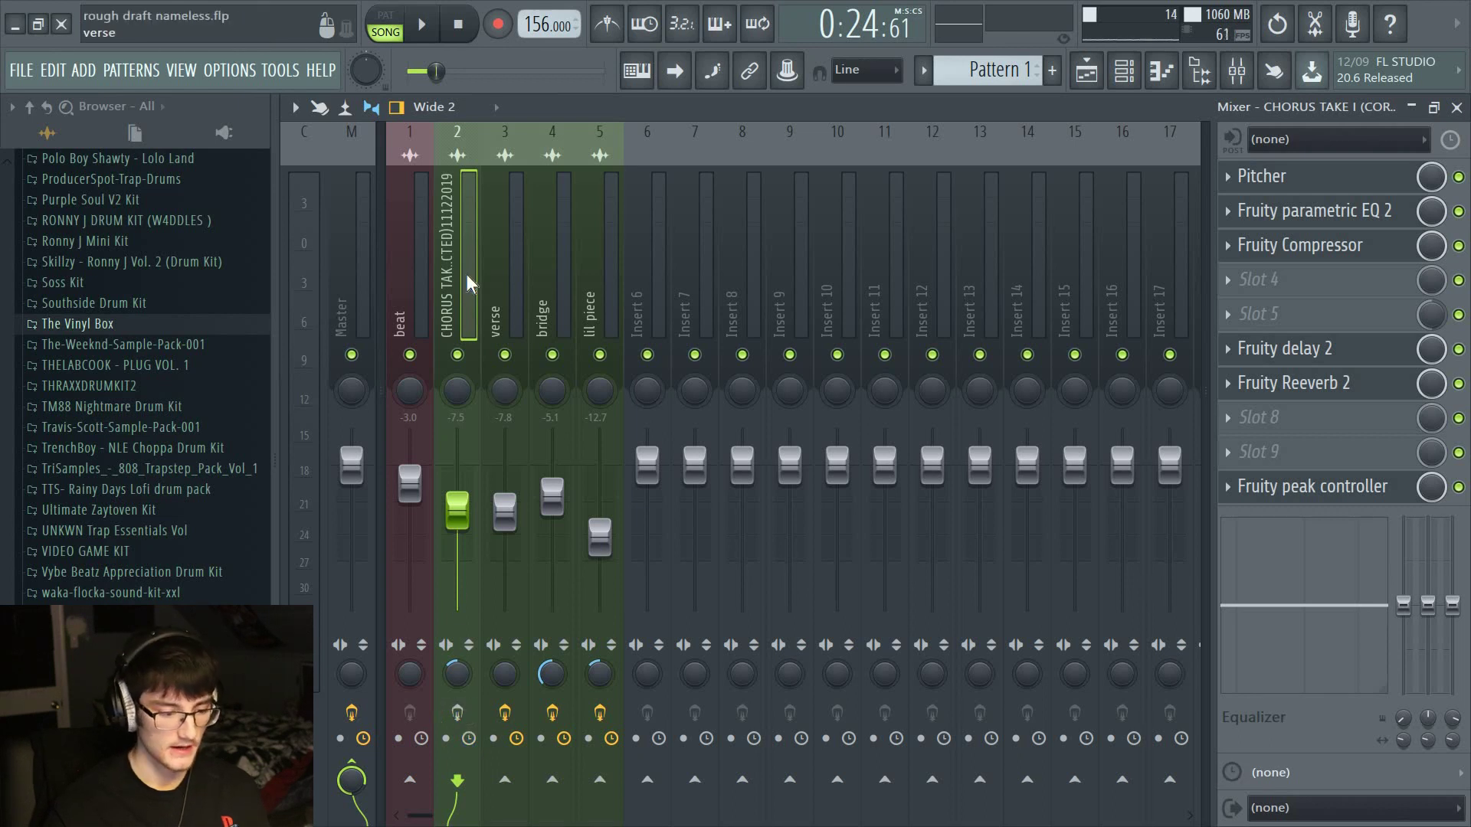
{"action": "left_click", "coordinate": [1124, 73]}
{"action": "scroll", "coordinate": [682, 177], "scroll_direction": "down", "scroll_amount": 2}
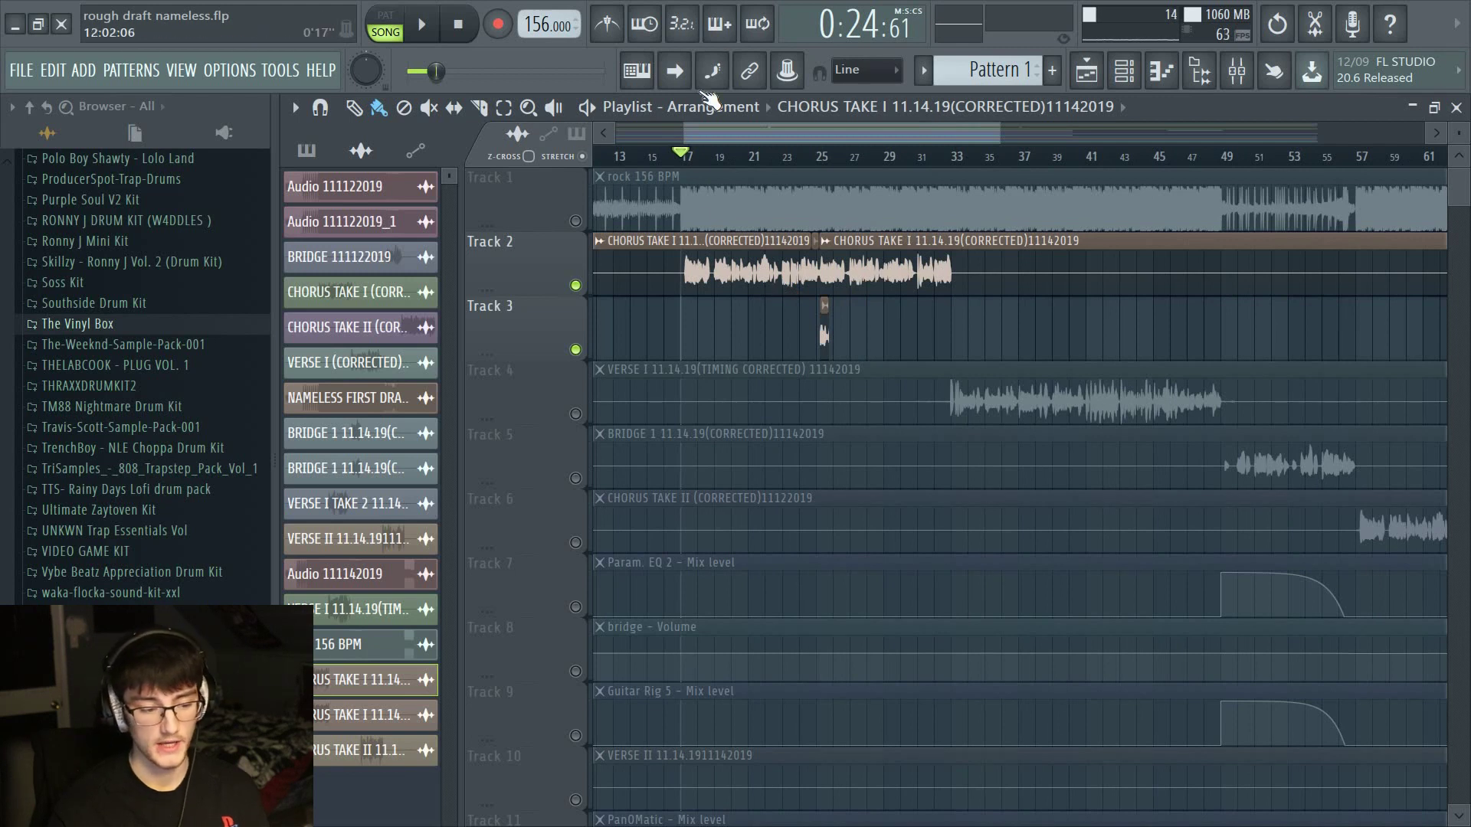
{"action": "left_click", "coordinate": [588, 110]}
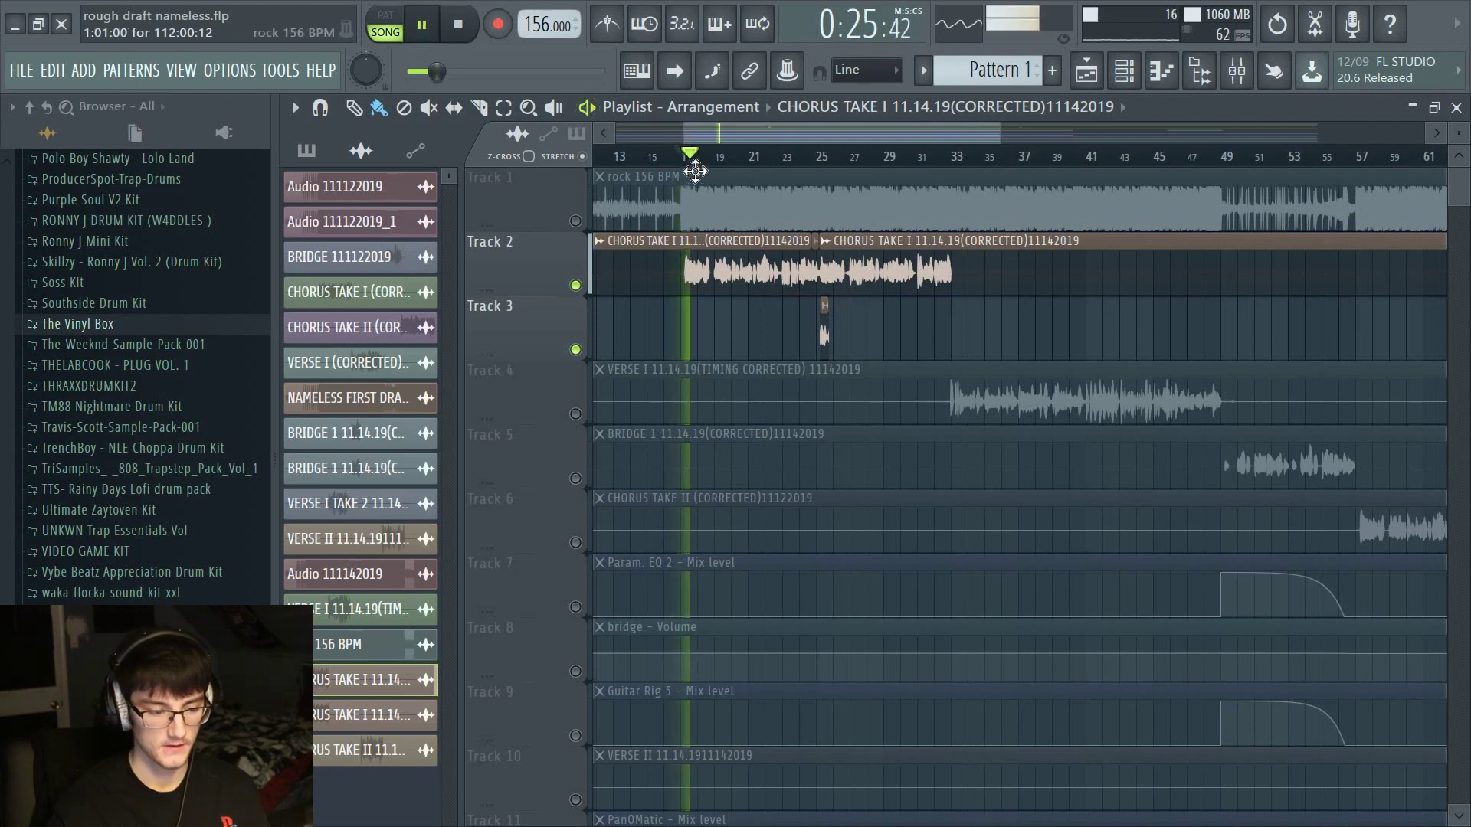
{"action": "scroll", "coordinate": [693, 172], "scroll_direction": "down", "scroll_amount": 3}
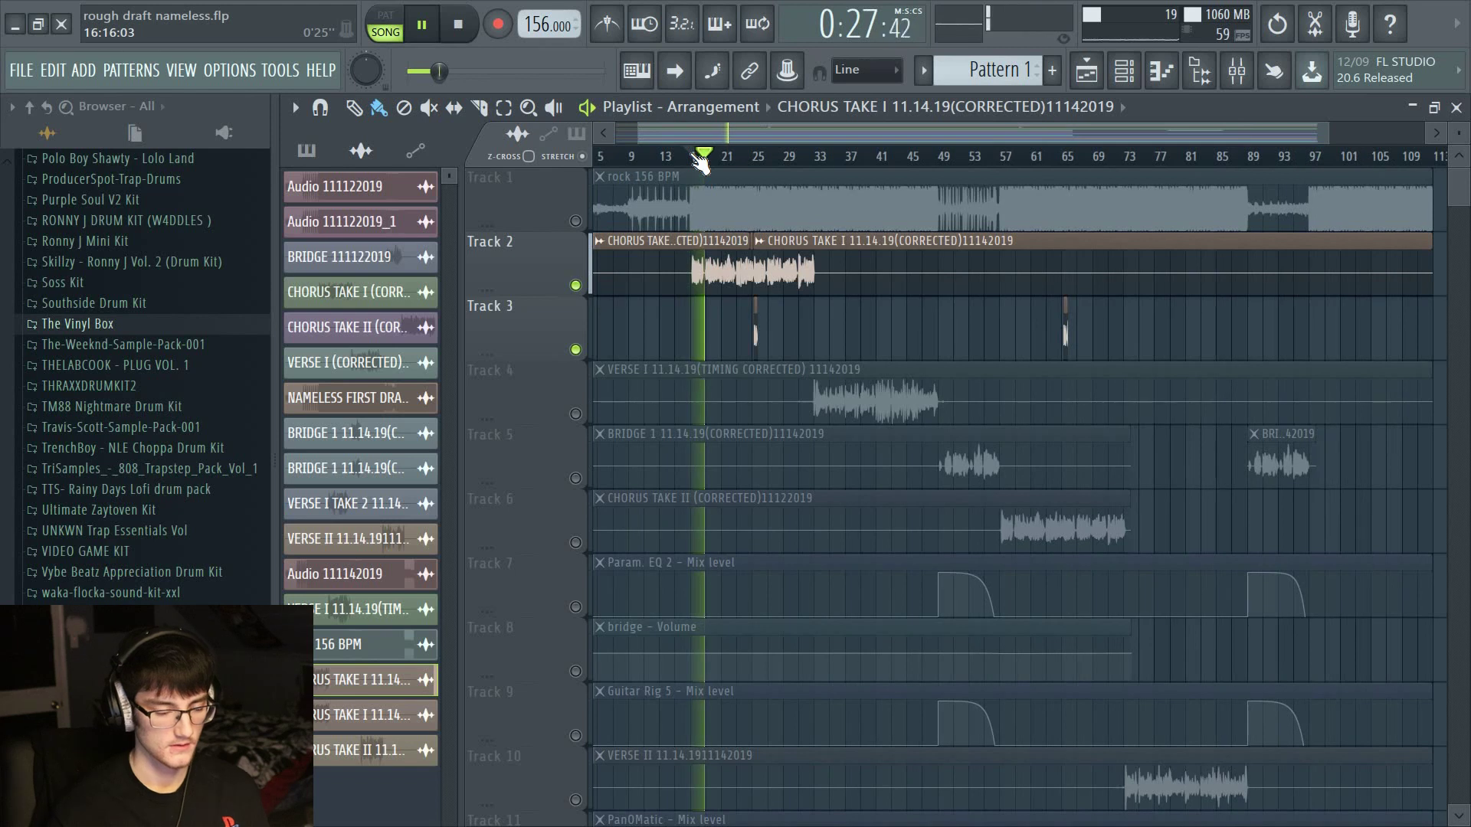
{"action": "key", "text": "XF86AudioLowerVolume"}
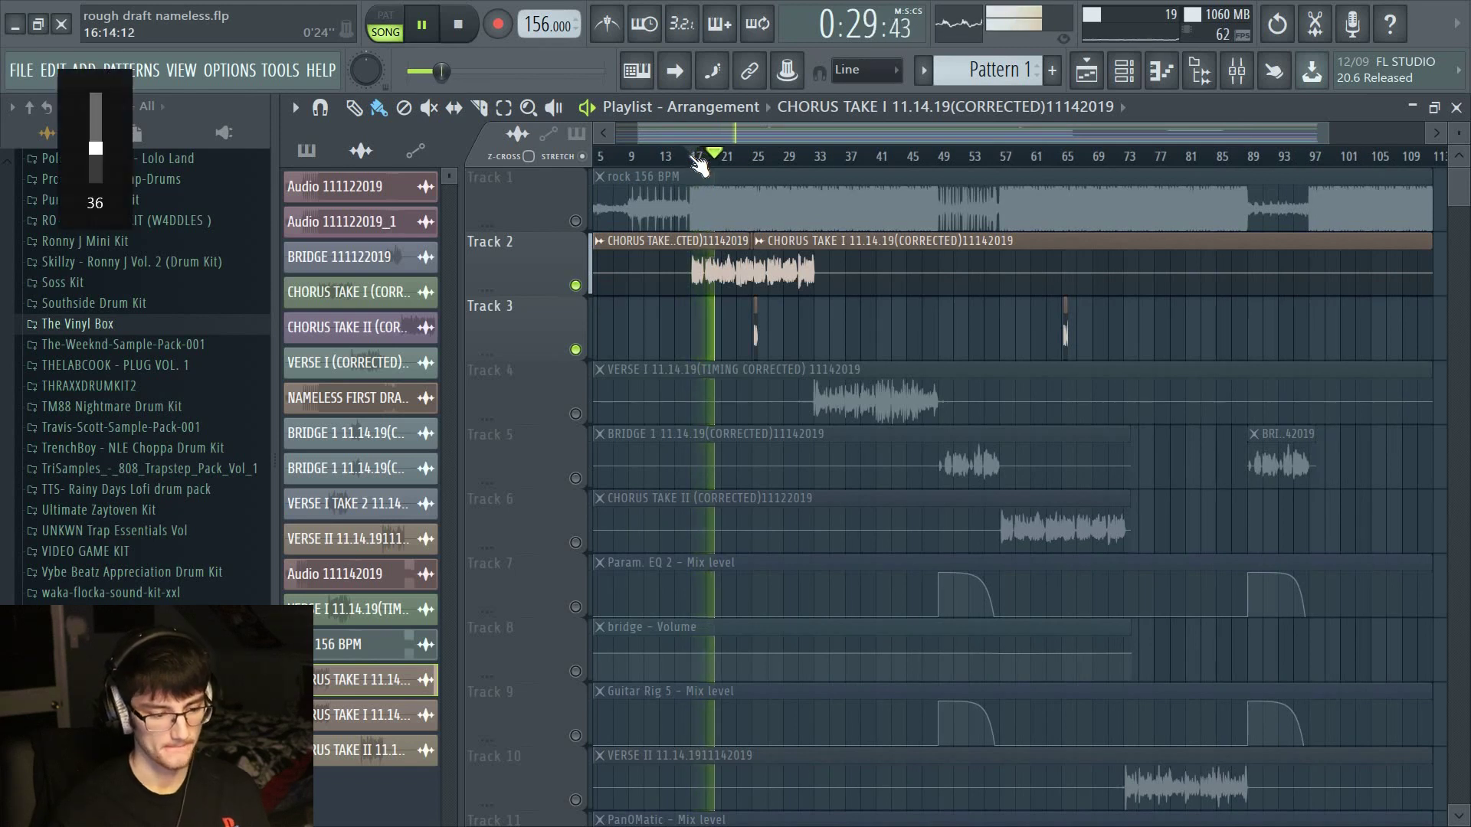
{"action": "scroll", "coordinate": [701, 161], "scroll_direction": "down", "scroll_amount": 2}
{"action": "left_click", "coordinate": [459, 28]}
{"action": "scroll", "coordinate": [793, 209], "scroll_direction": "up", "scroll_amount": 5}
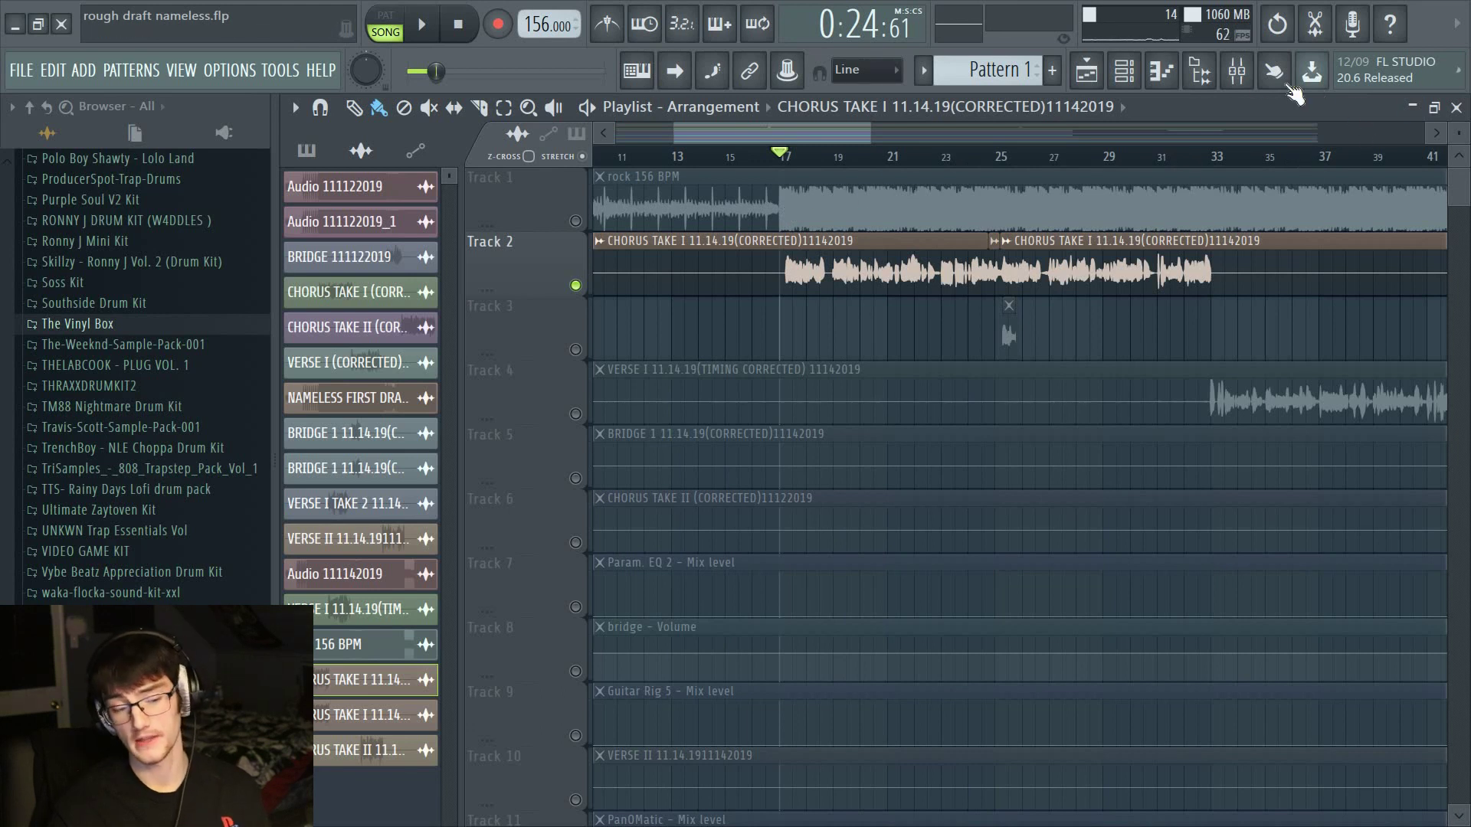
Delete Pitcher from the chorus mixer track and shift the EQ, compressor, delay and reverb down to slots 4, 5, 7 and 8
{"action": "left_click", "coordinate": [1245, 77]}
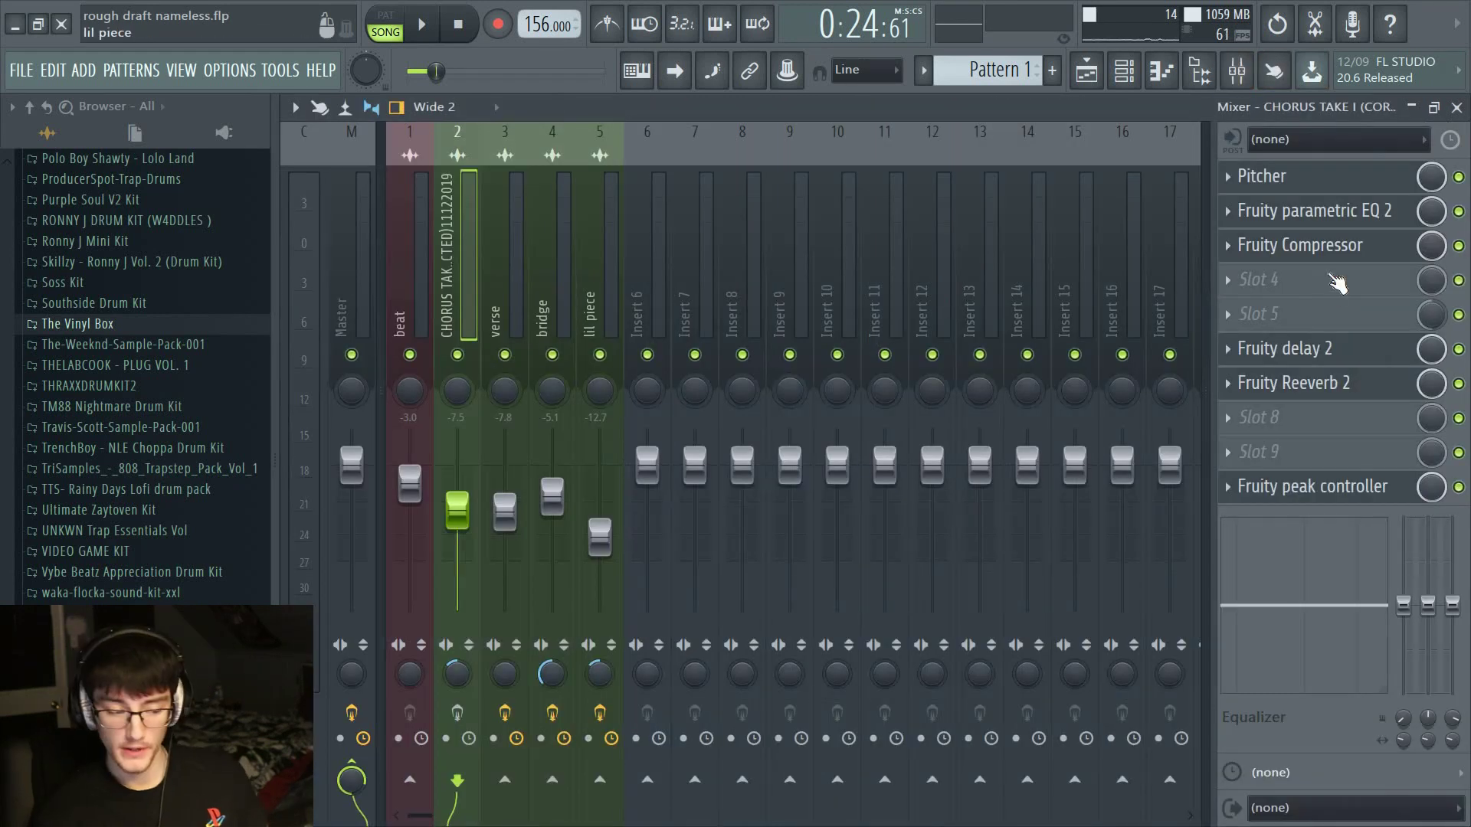
{"action": "left_click", "coordinate": [1228, 178]}
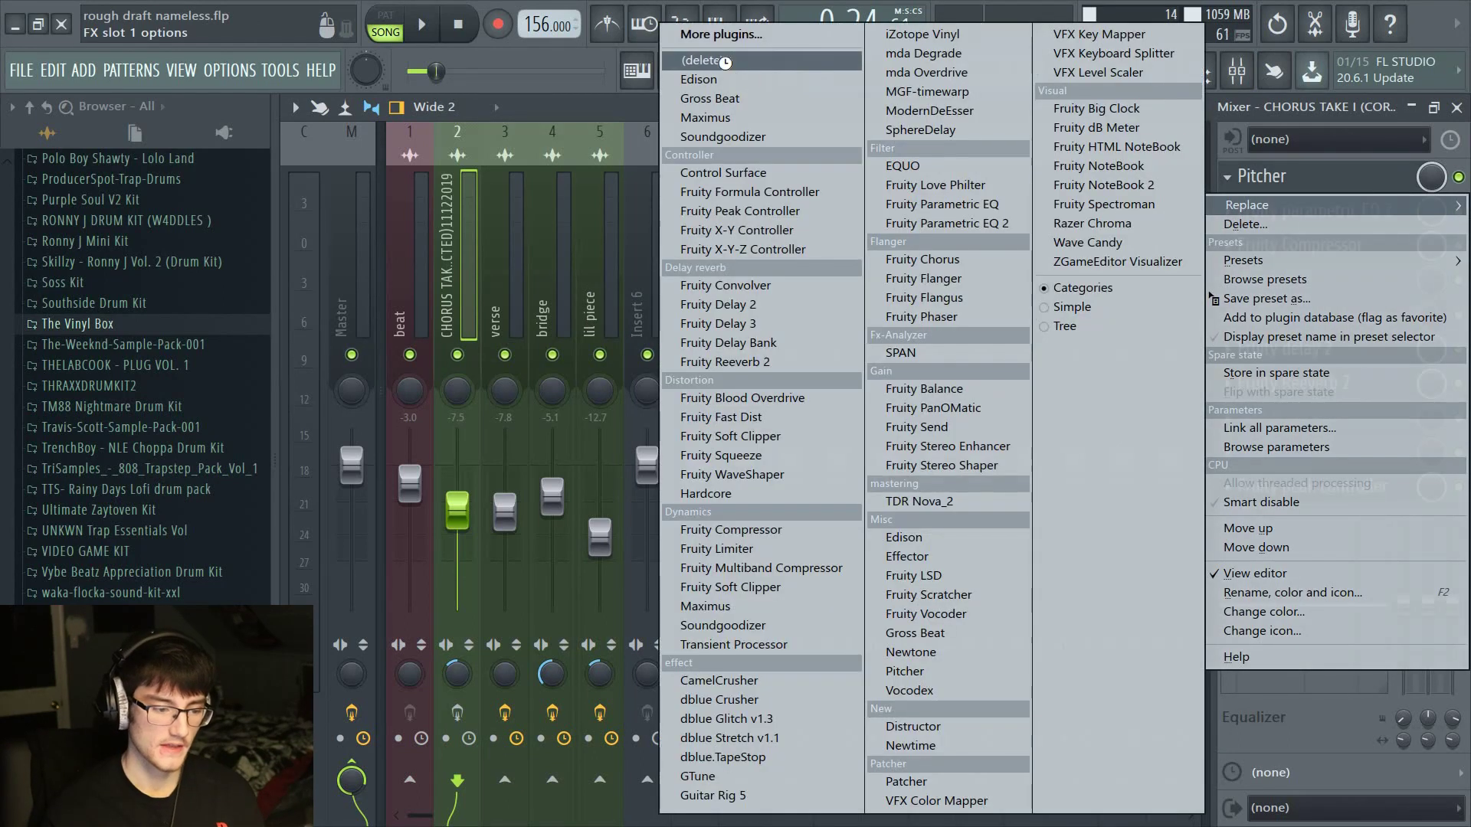
{"action": "left_click", "coordinate": [1245, 224]}
{"action": "left_click_drag", "start_coordinate": [1303, 280], "coordinate": [1258, 193]}
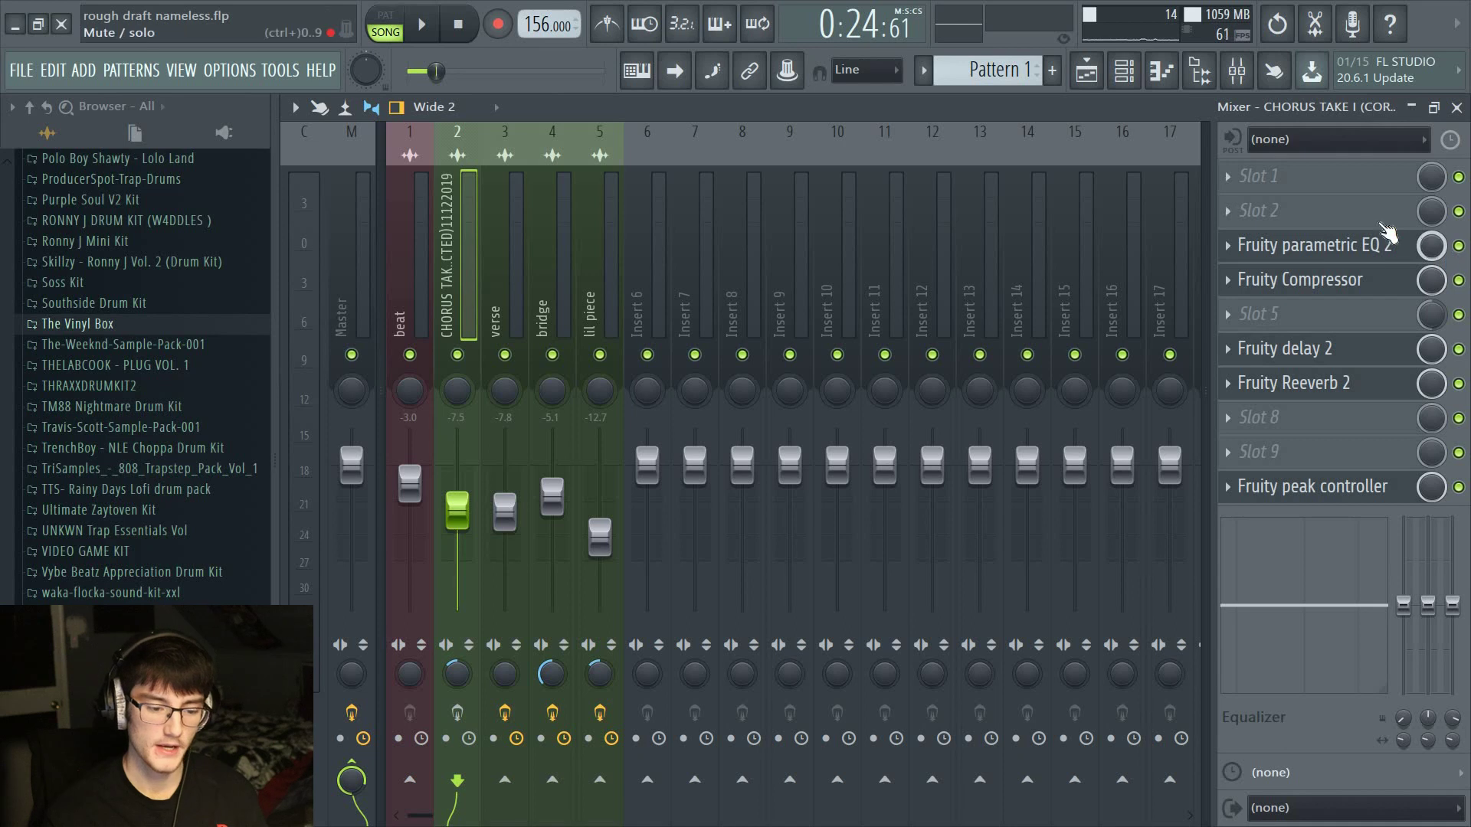
{"action": "left_click_drag", "start_coordinate": [1344, 397], "coordinate": [1295, 247]}
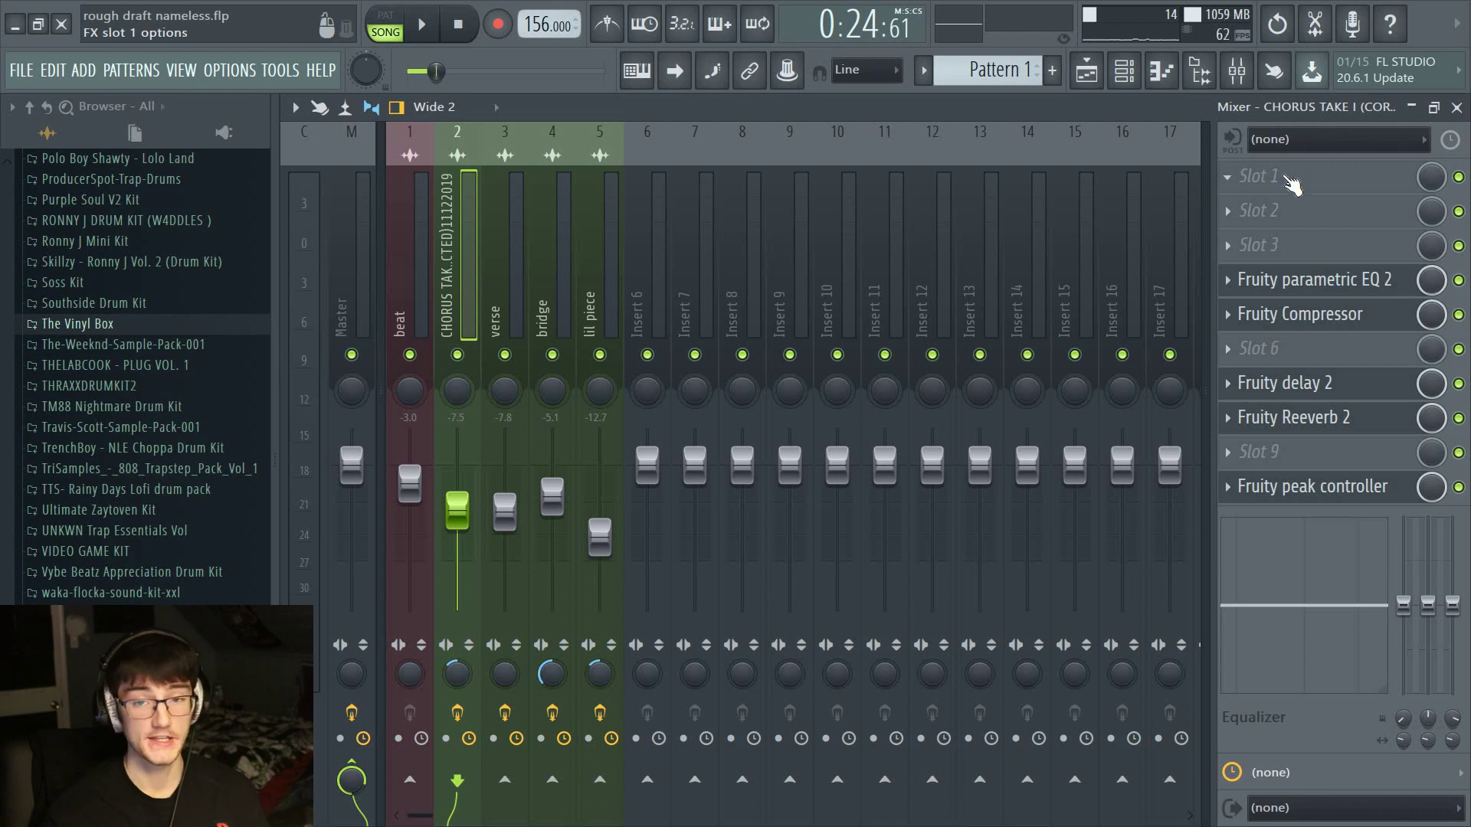
Load Pitcher into slot 1 of the chorus mixer track and set its key to G#
{"action": "left_click", "coordinate": [1285, 184]}
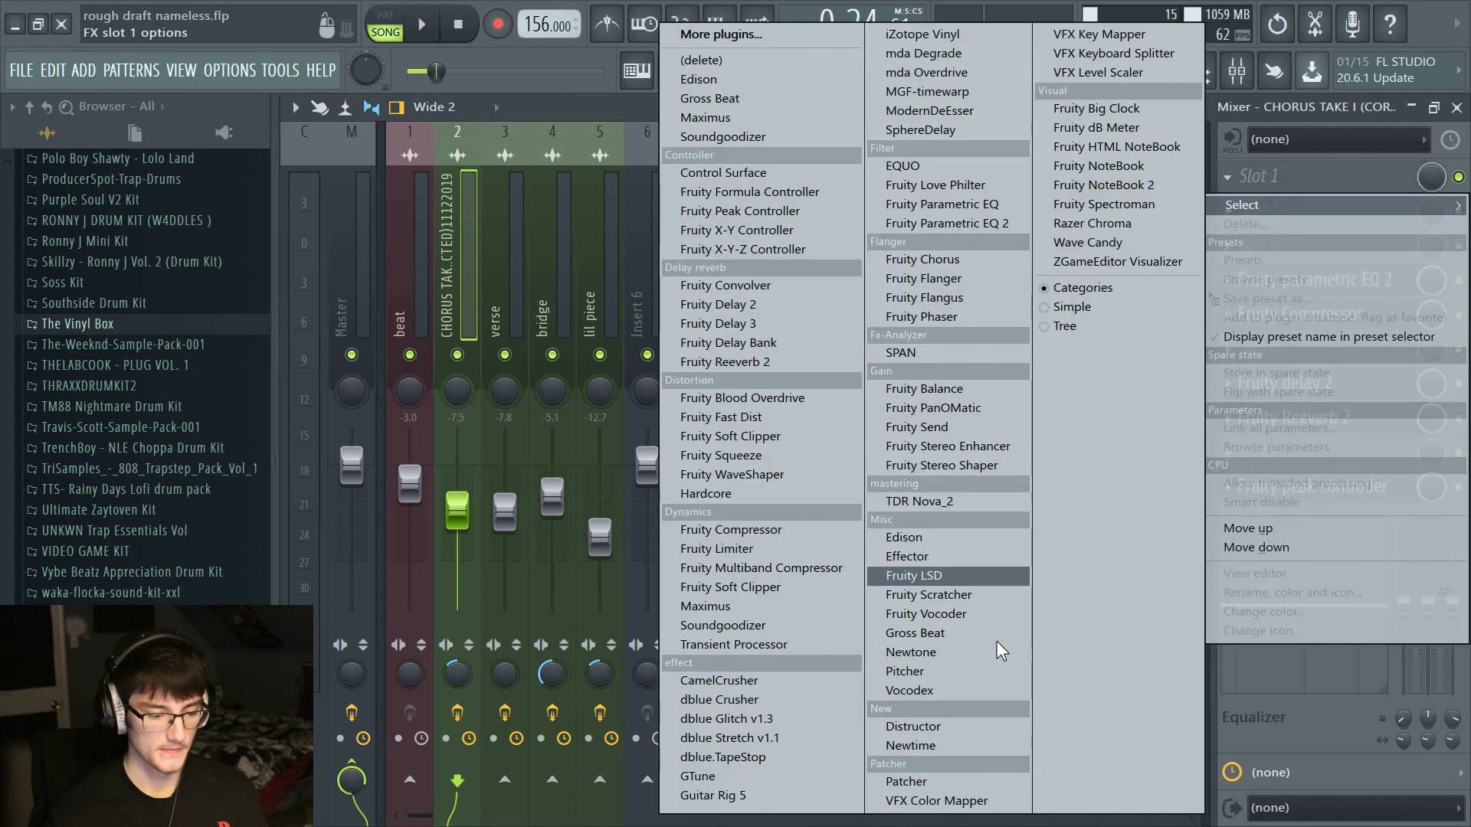
{"action": "left_click", "coordinate": [906, 672]}
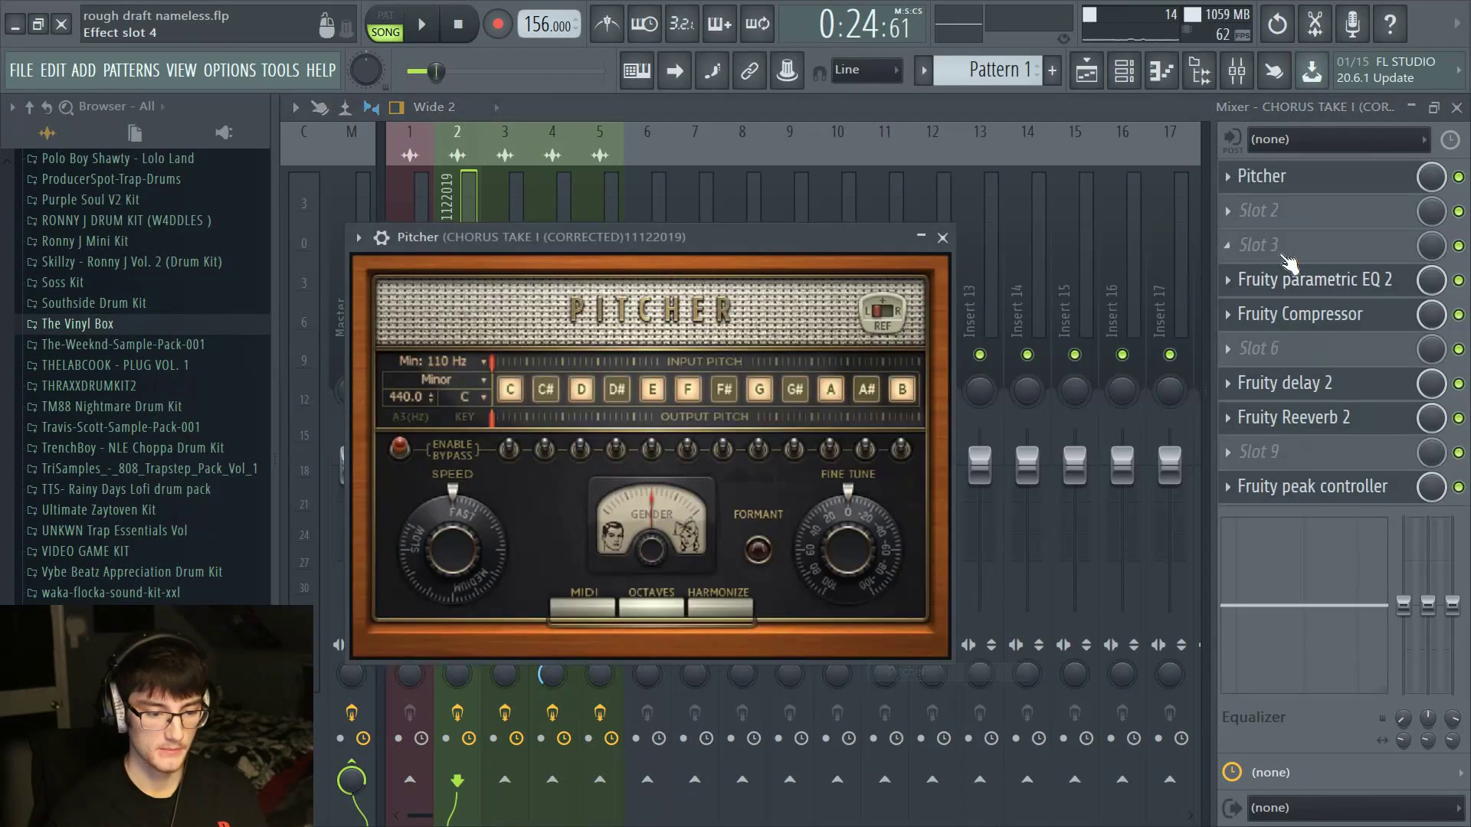
{"action": "left_click_drag", "start_coordinate": [531, 246], "coordinate": [972, 303]}
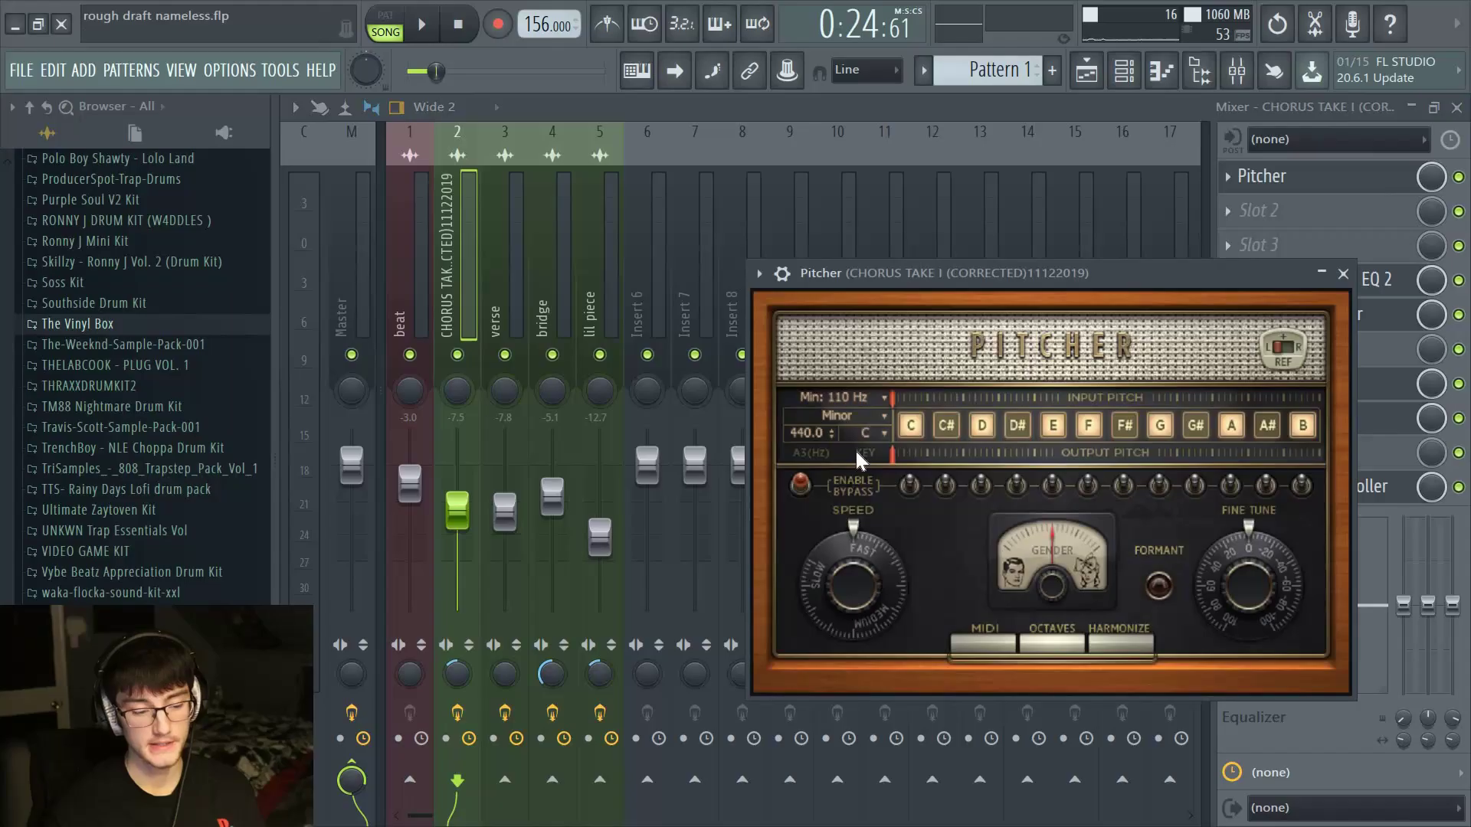
{"action": "left_click", "coordinate": [855, 432]}
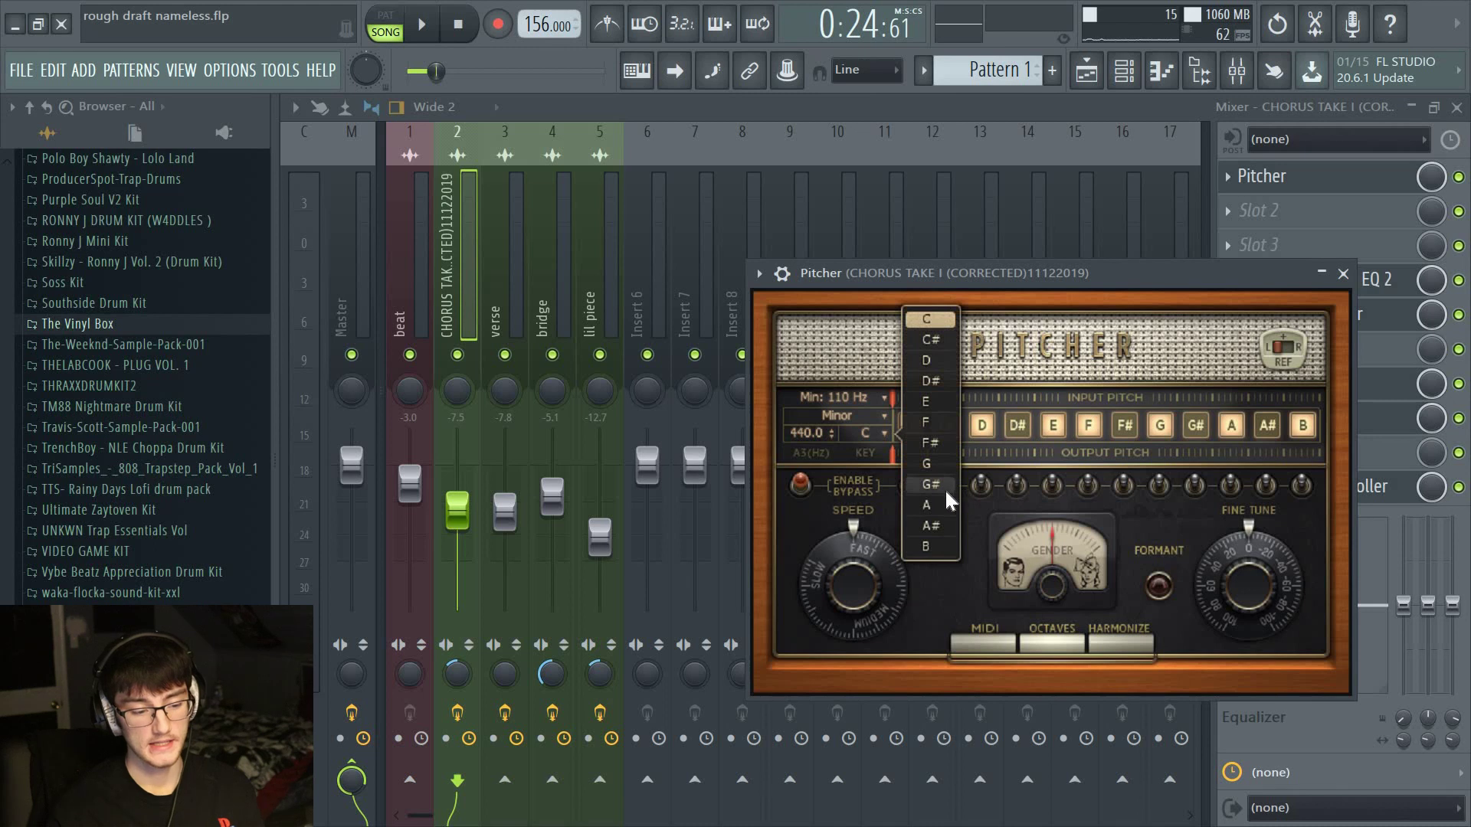
{"action": "left_click", "coordinate": [941, 484]}
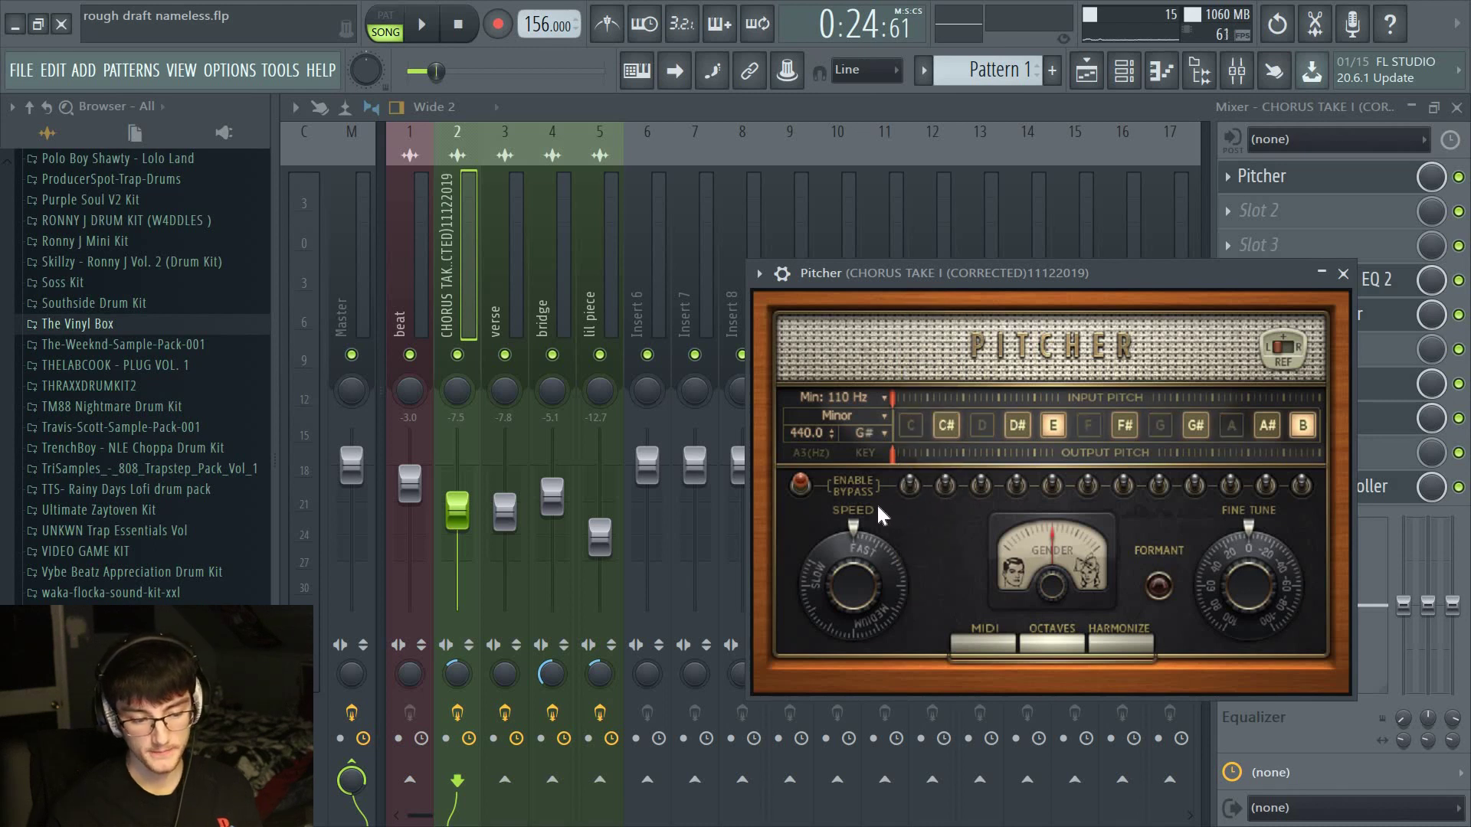
Bypass every chorus effect except Pitcher, solo the chorus mixer track and reopen Pitcher
{"action": "left_click", "coordinate": [1343, 274]}
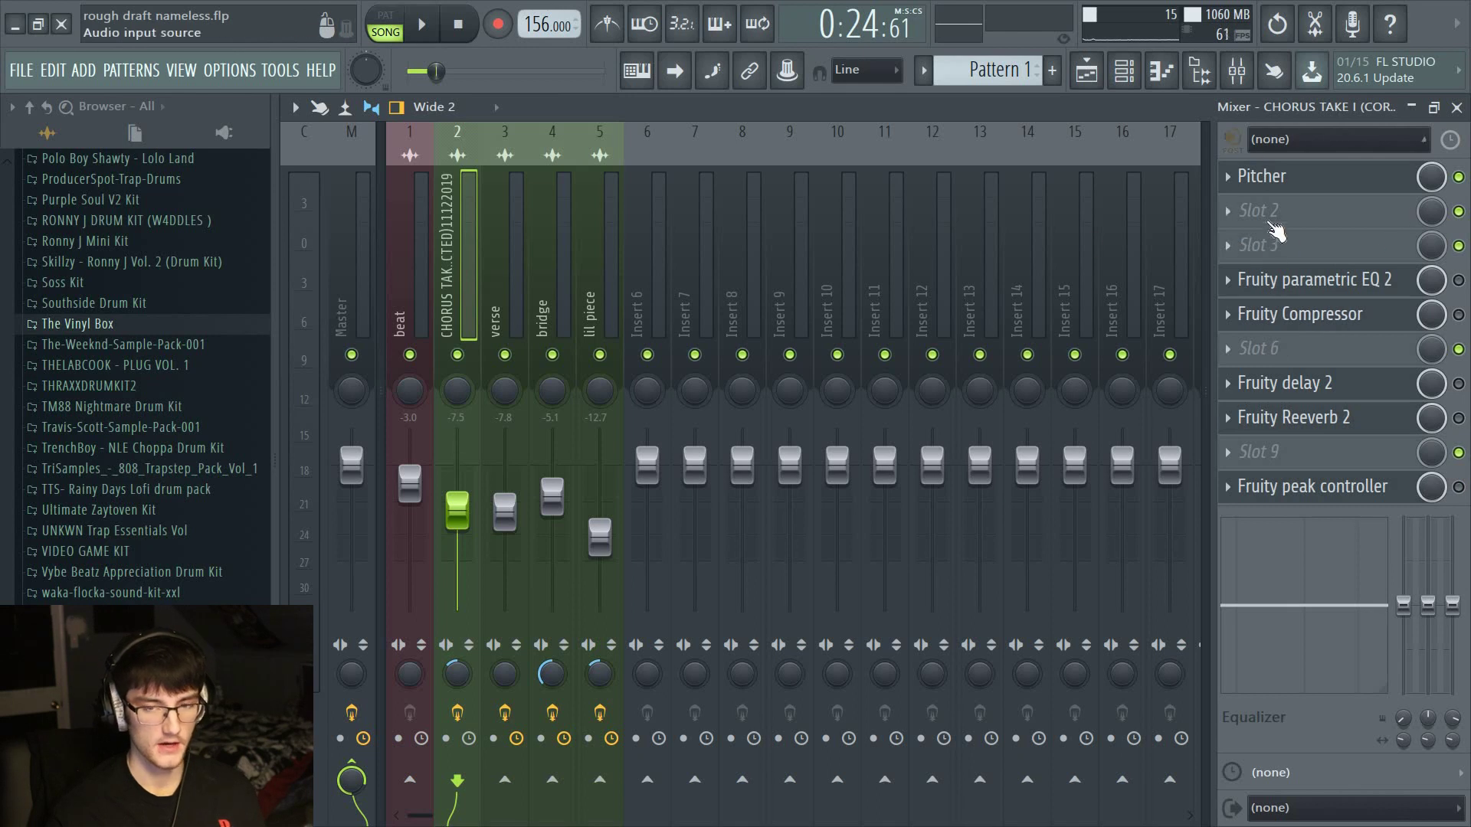
{"action": "right_click", "coordinate": [457, 355]}
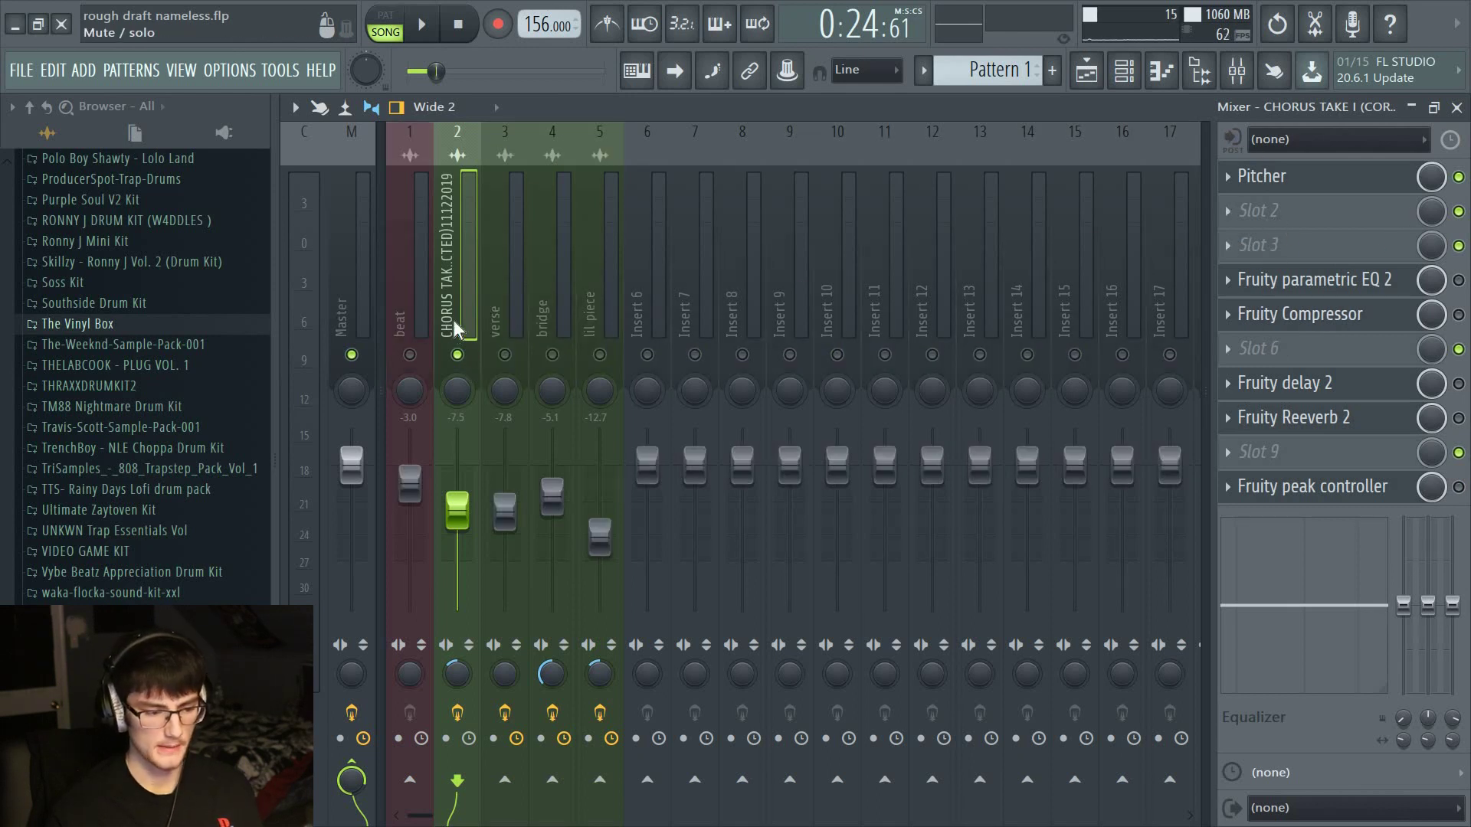
{"action": "left_click", "coordinate": [1262, 176]}
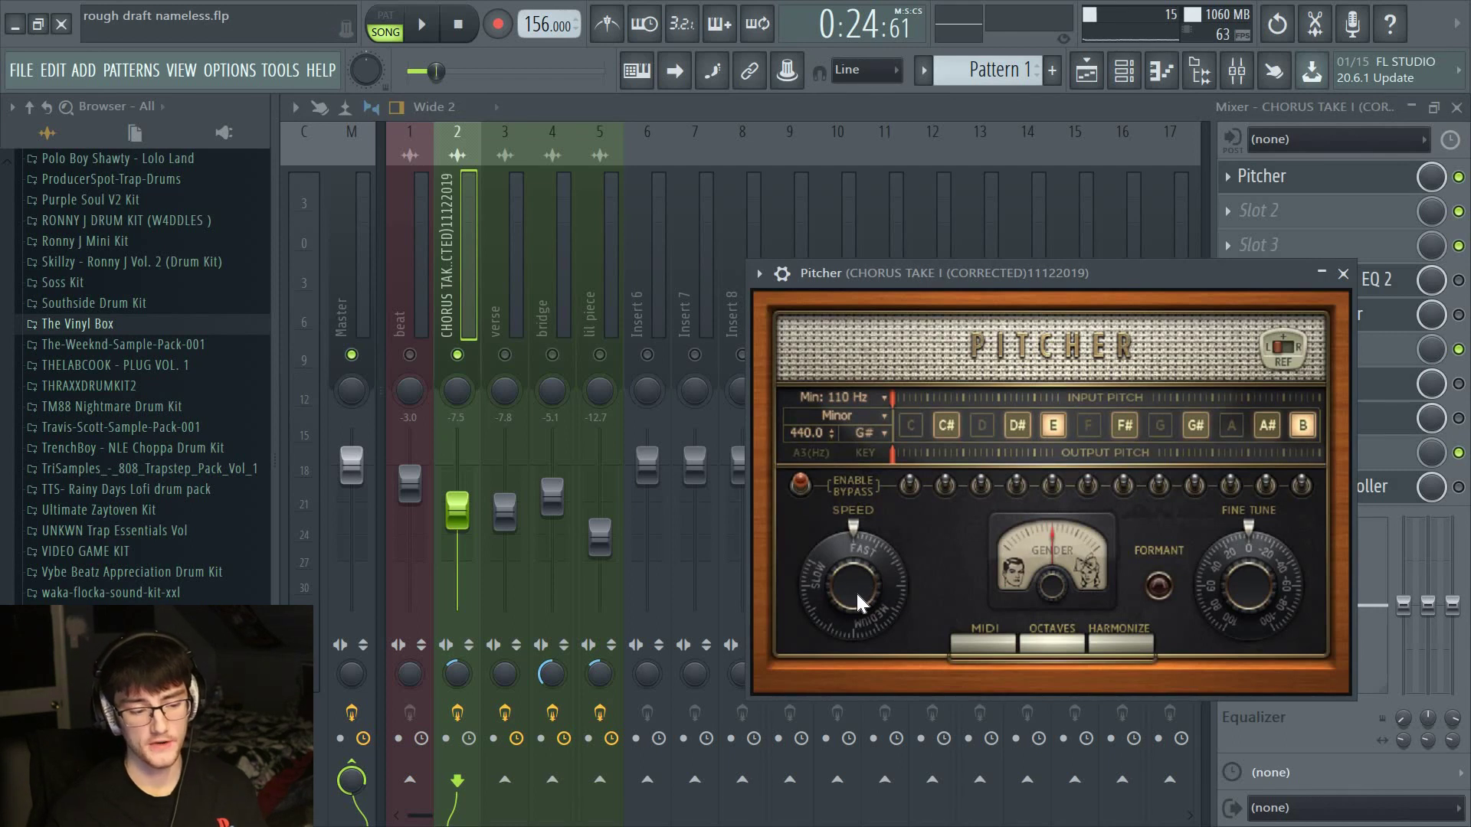
Try a medium correction speed in Pitcher and play the soloed chorus vocal
{"action": "left_click_drag", "start_coordinate": [854, 572], "coordinate": [825, 552]}
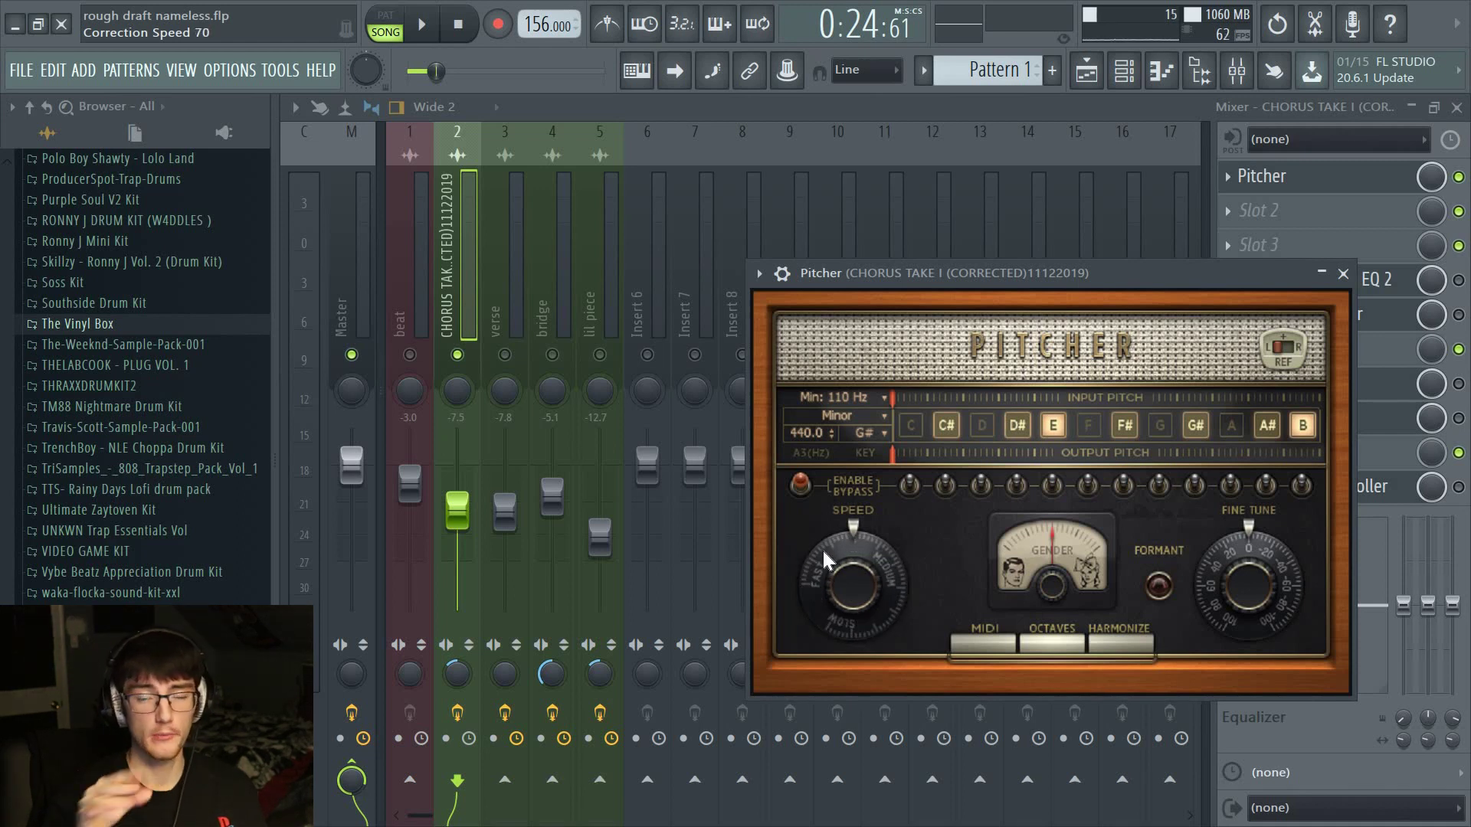
{"action": "left_click_drag", "start_coordinate": [854, 575], "coordinate": [853, 596]}
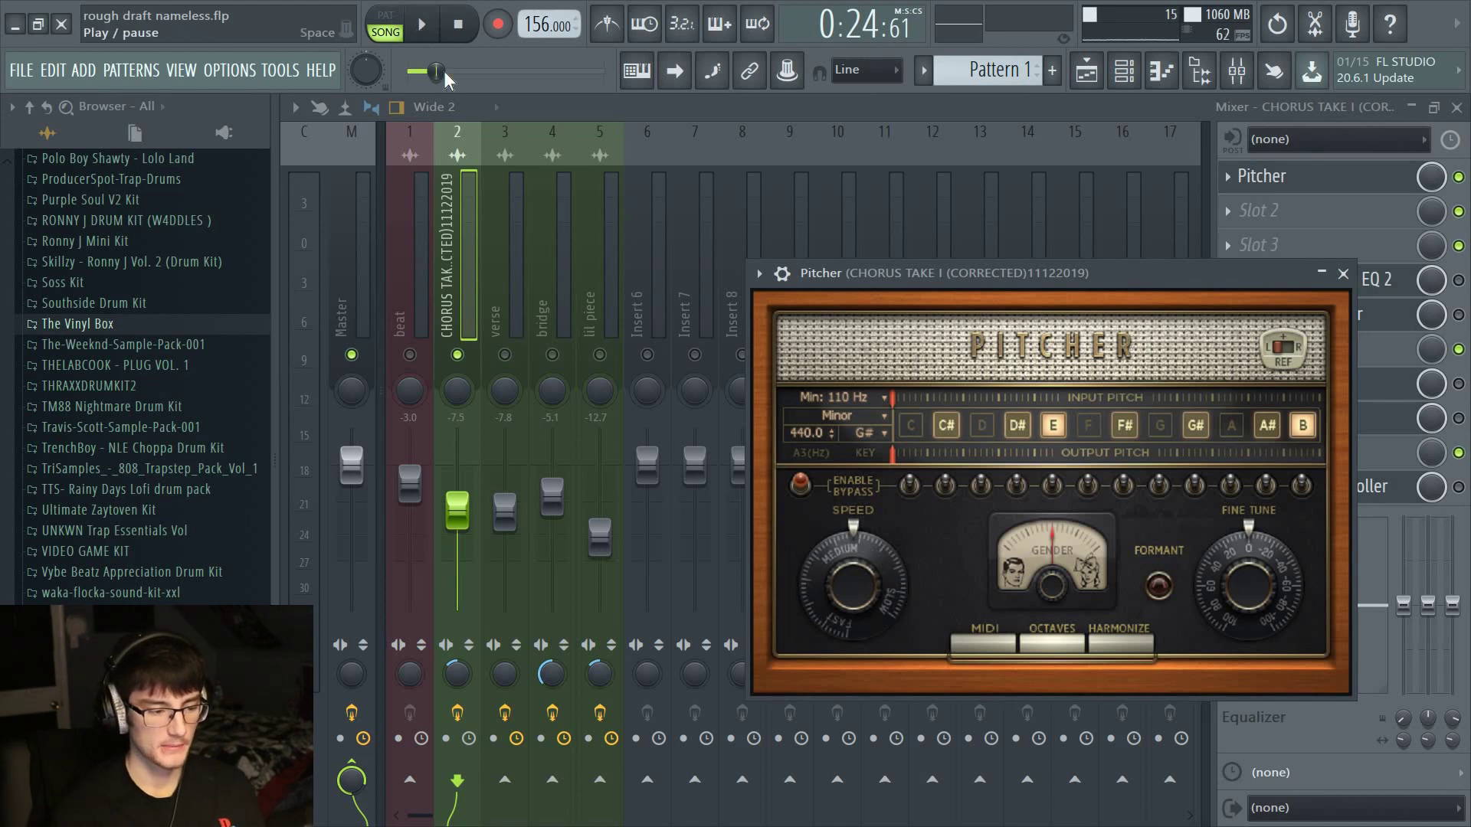
{"action": "key", "text": "space"}
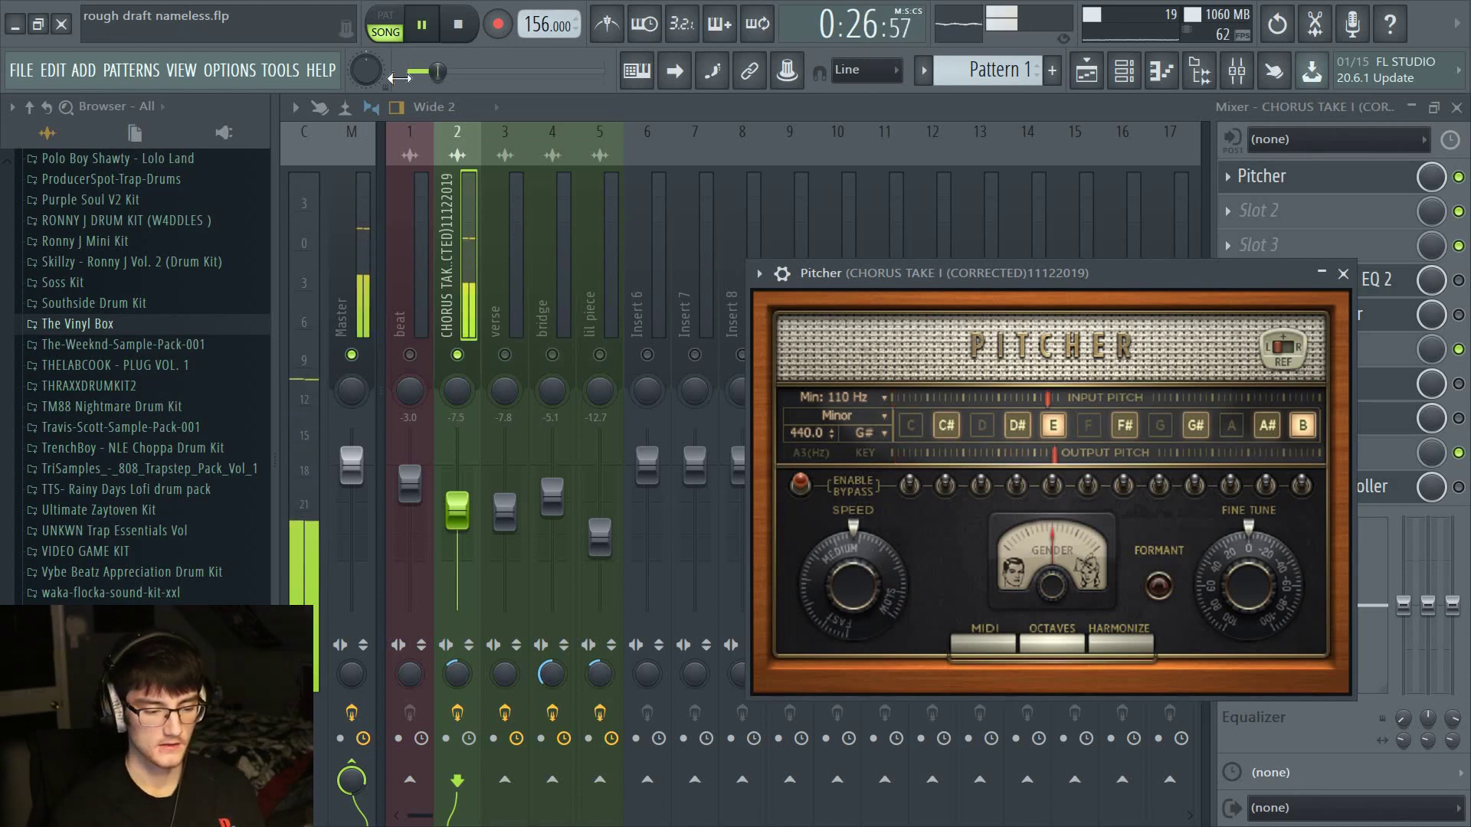
{"action": "key", "text": "space"}
Try a fast correction speed in Pitcher and listen to the soloed chorus vocal
{"action": "left_click_drag", "start_coordinate": [841, 590], "coordinate": [840, 547]}
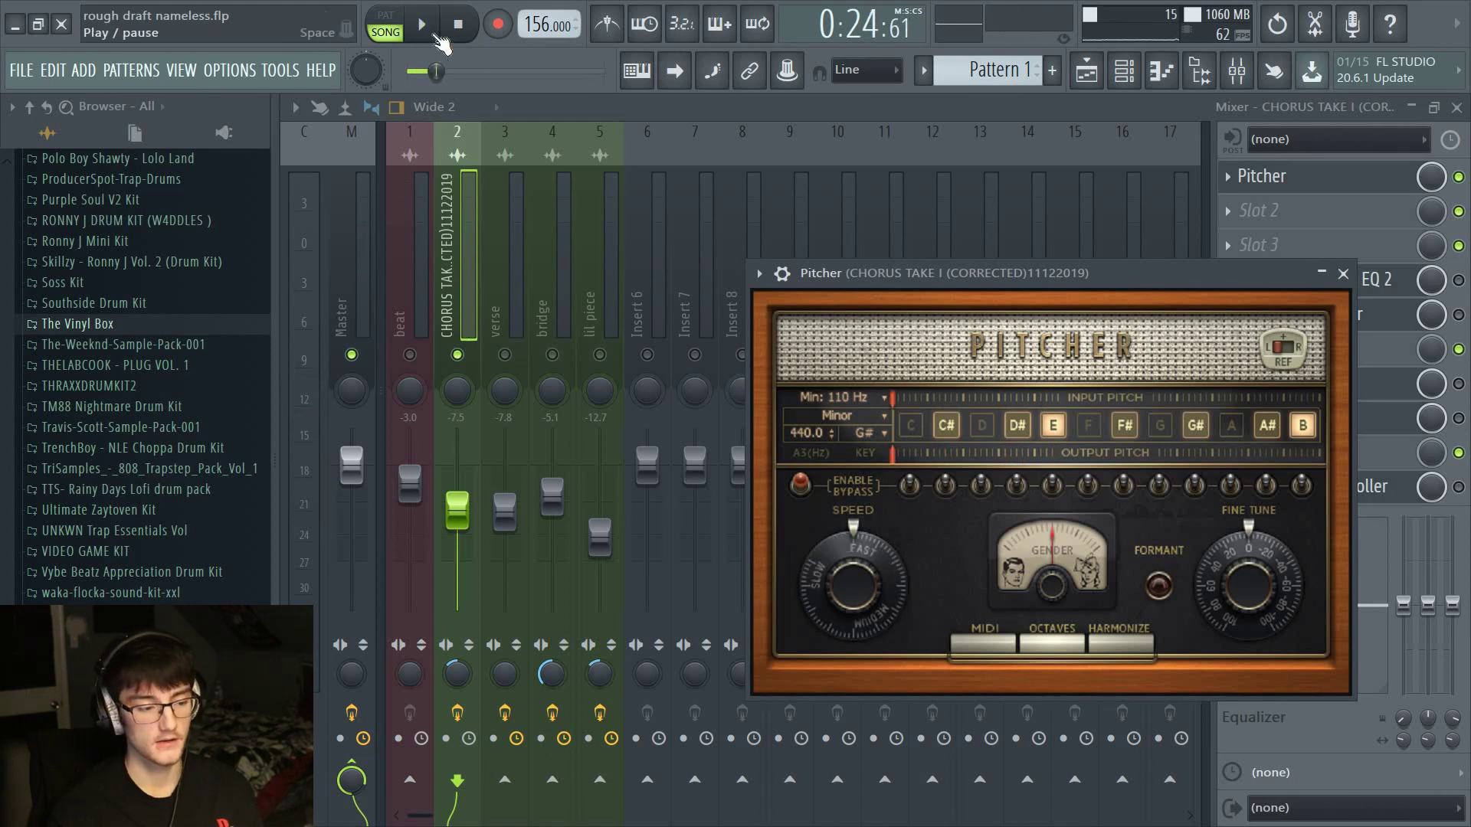
{"action": "left_click", "coordinate": [436, 35]}
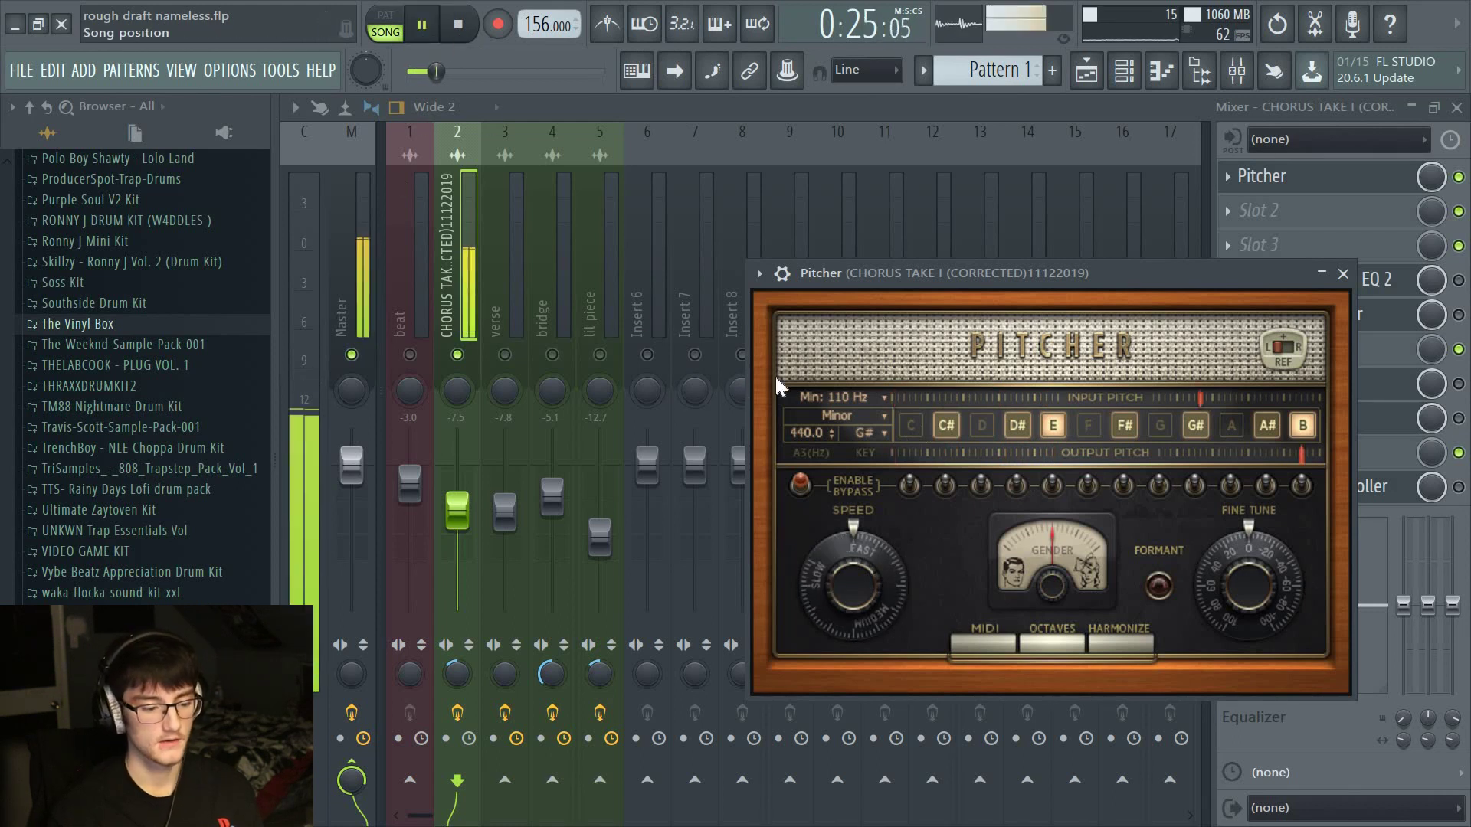
{"action": "left_click", "coordinate": [458, 27]}
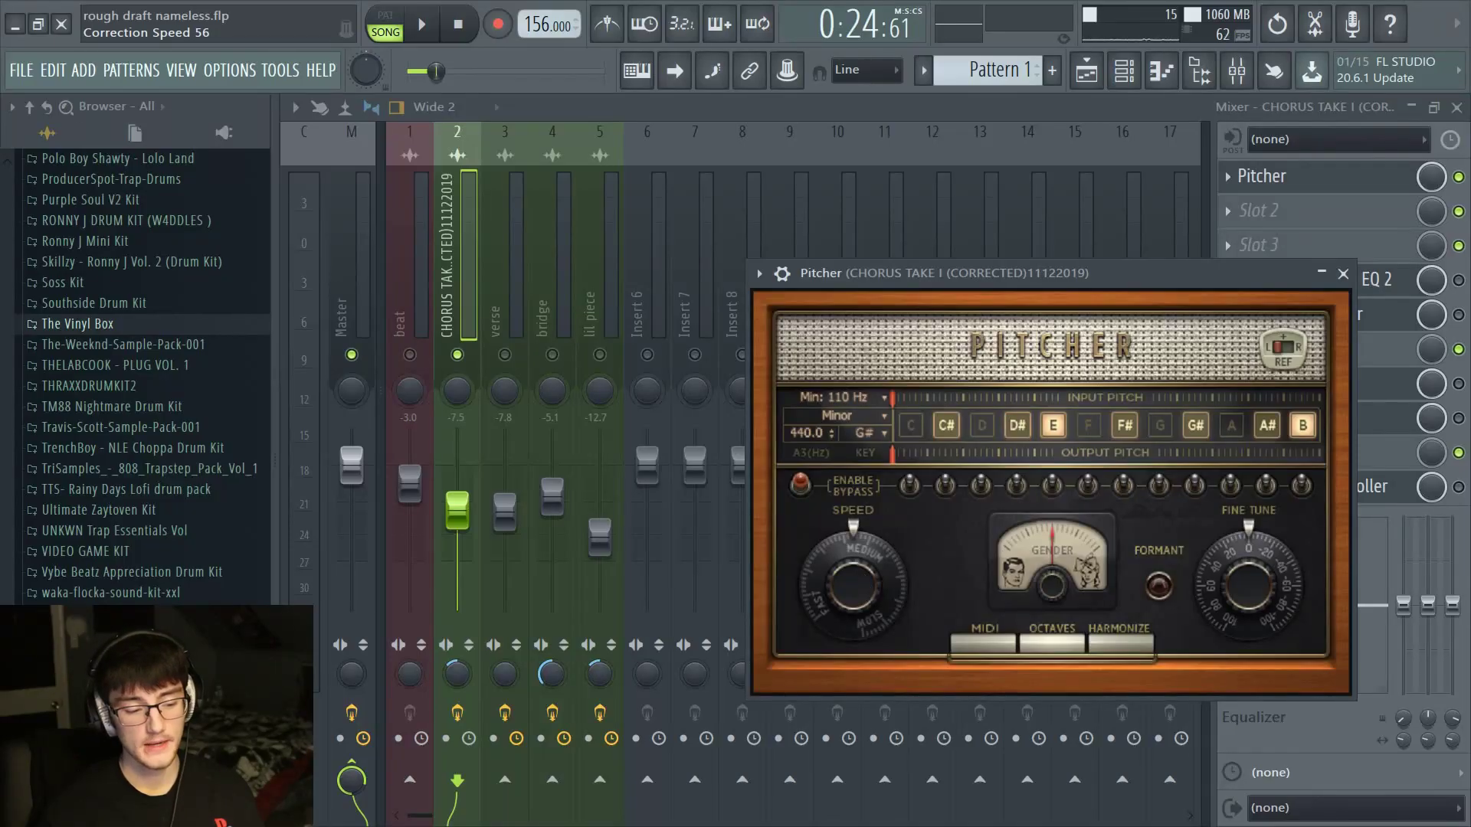
Load a fresh Fruity Parametric EQ 2 on the chorus track, replacing the bypassed one in slot 4, and move it to slot 2
{"action": "scroll", "coordinate": [862, 585], "scroll_direction": "down", "scroll_amount": 3}
{"action": "key", "text": "Escape"}
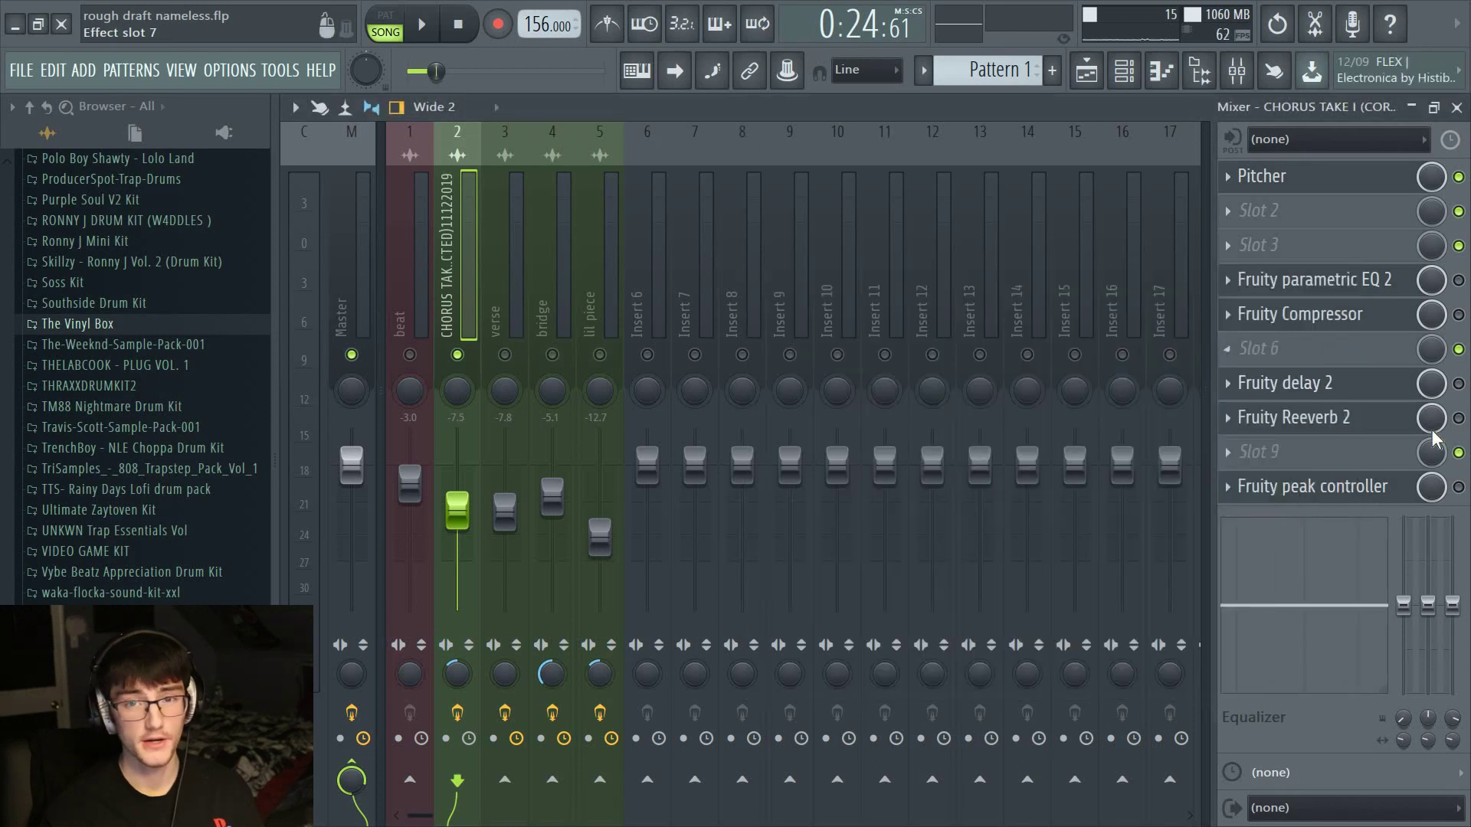
{"action": "left_click", "coordinate": [1315, 242]}
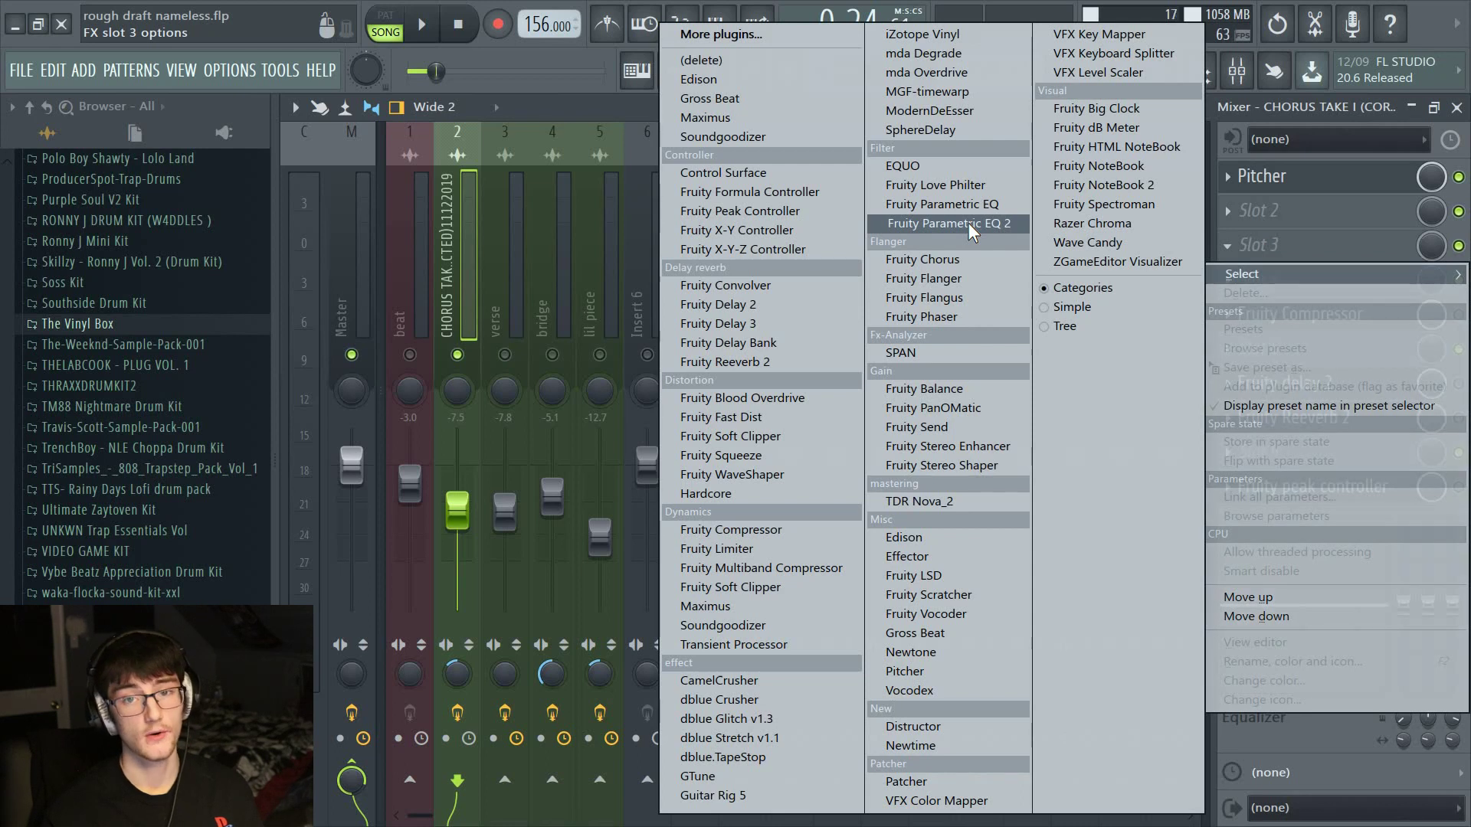
{"action": "left_click", "coordinate": [968, 223]}
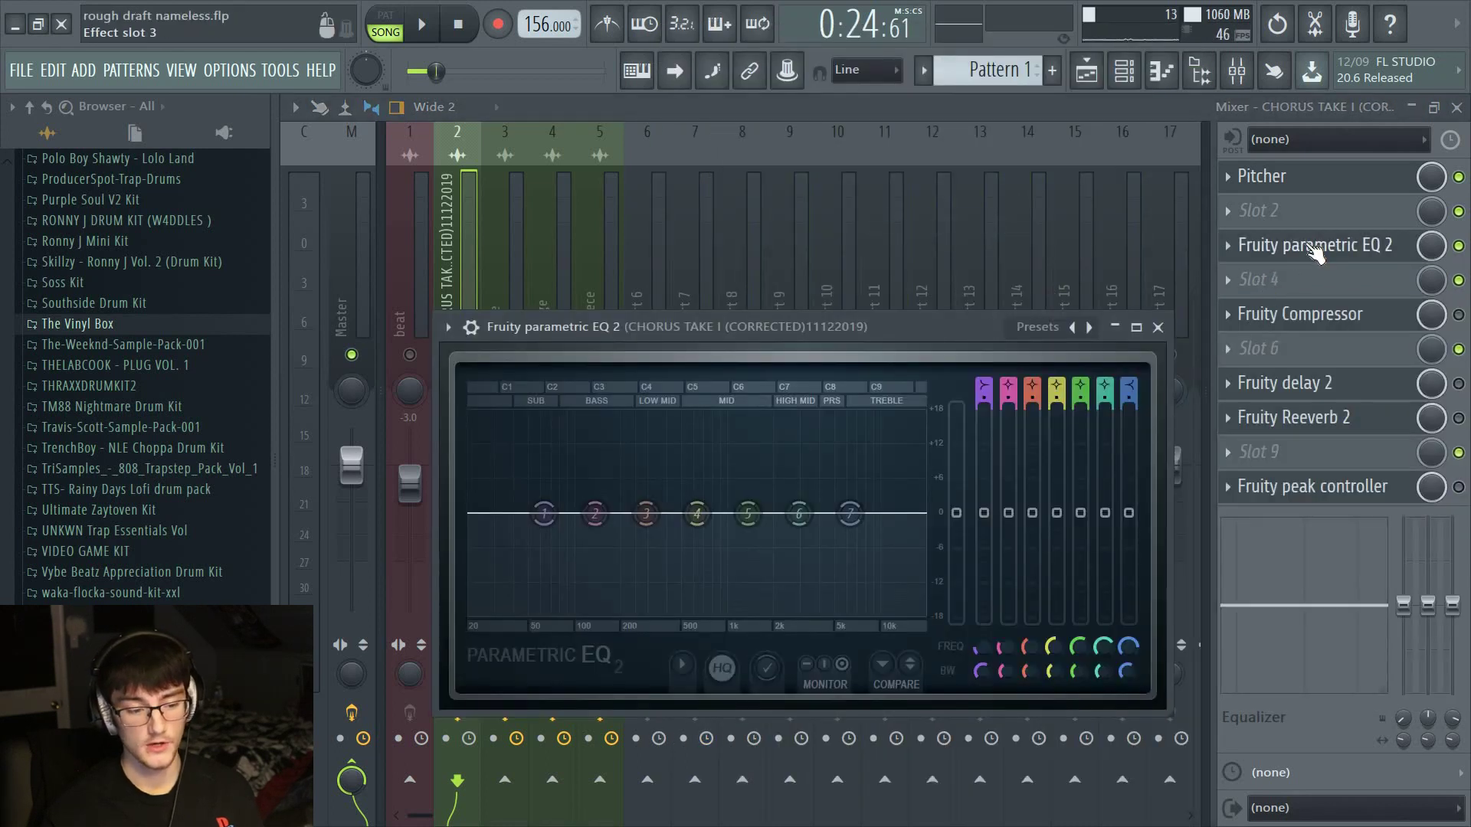
{"action": "left_click_drag", "start_coordinate": [1311, 218], "coordinate": [1312, 229]}
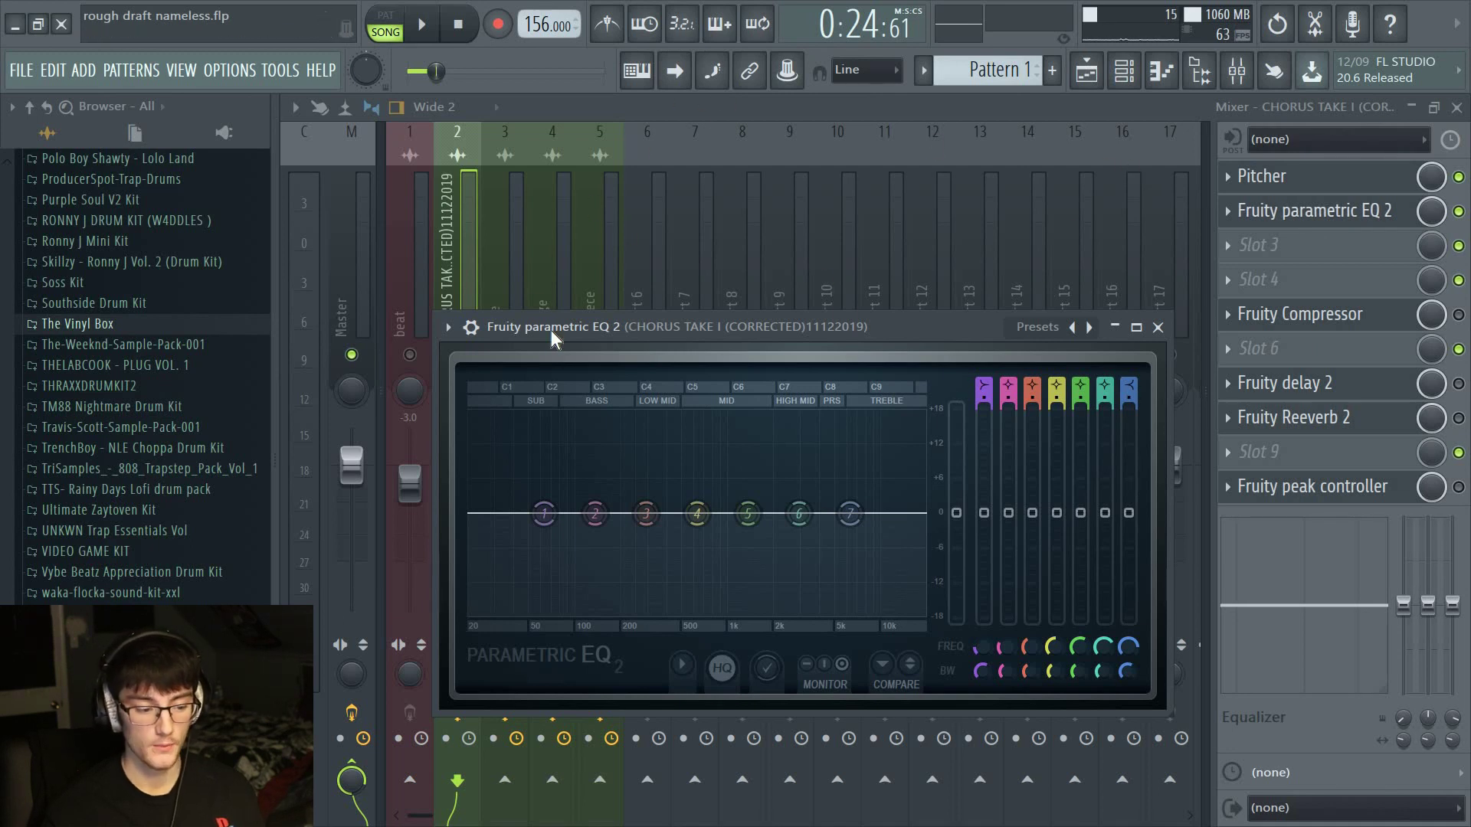
{"action": "left_click", "coordinate": [472, 246]}
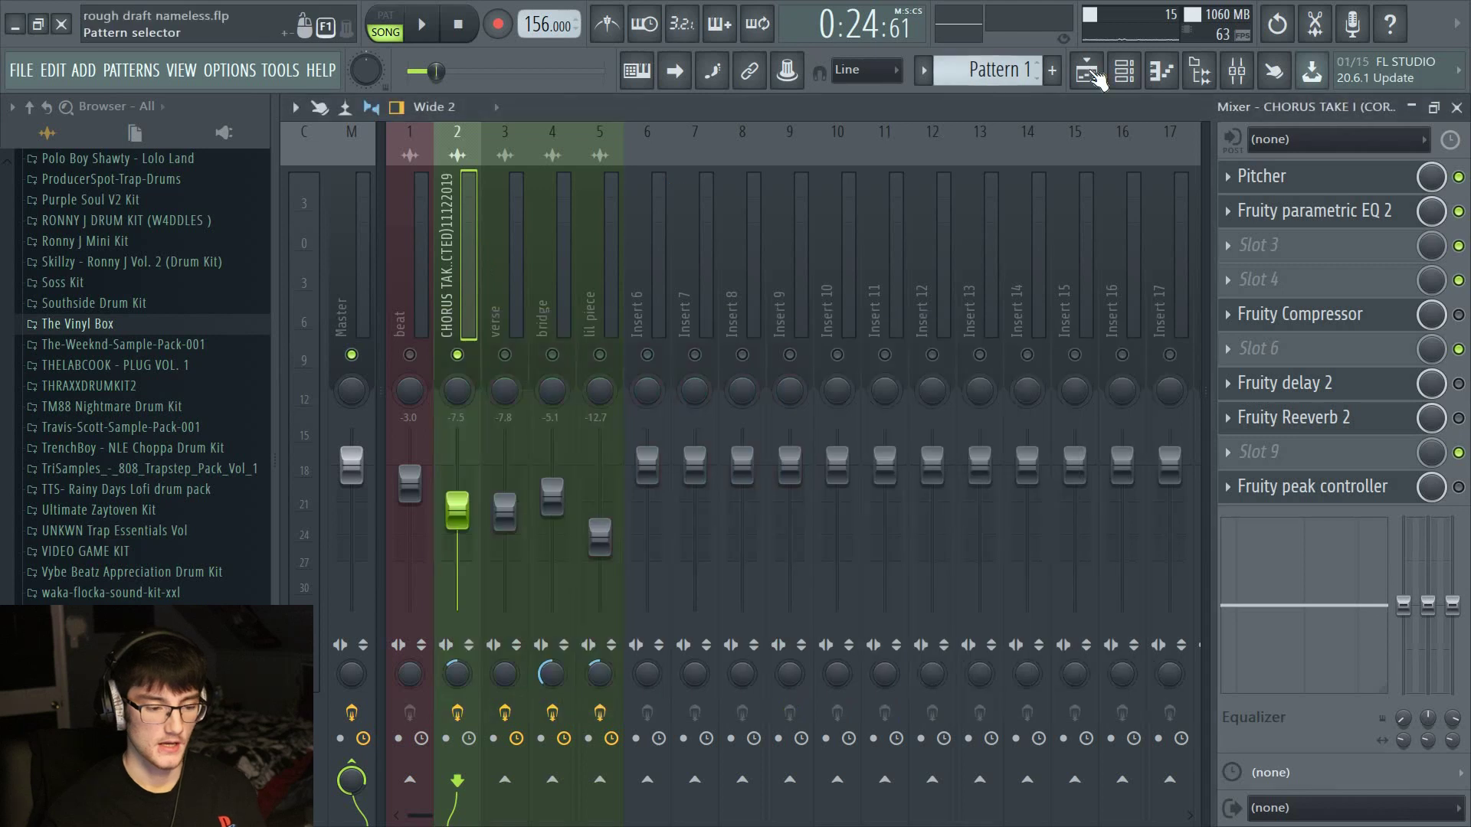
In the playlist, mark a playback selection from about bar 17 to bar 22 over the first chorus vocal
{"action": "key", "text": "F5"}
{"action": "scroll", "coordinate": [843, 157], "scroll_direction": "up", "scroll_amount": 3}
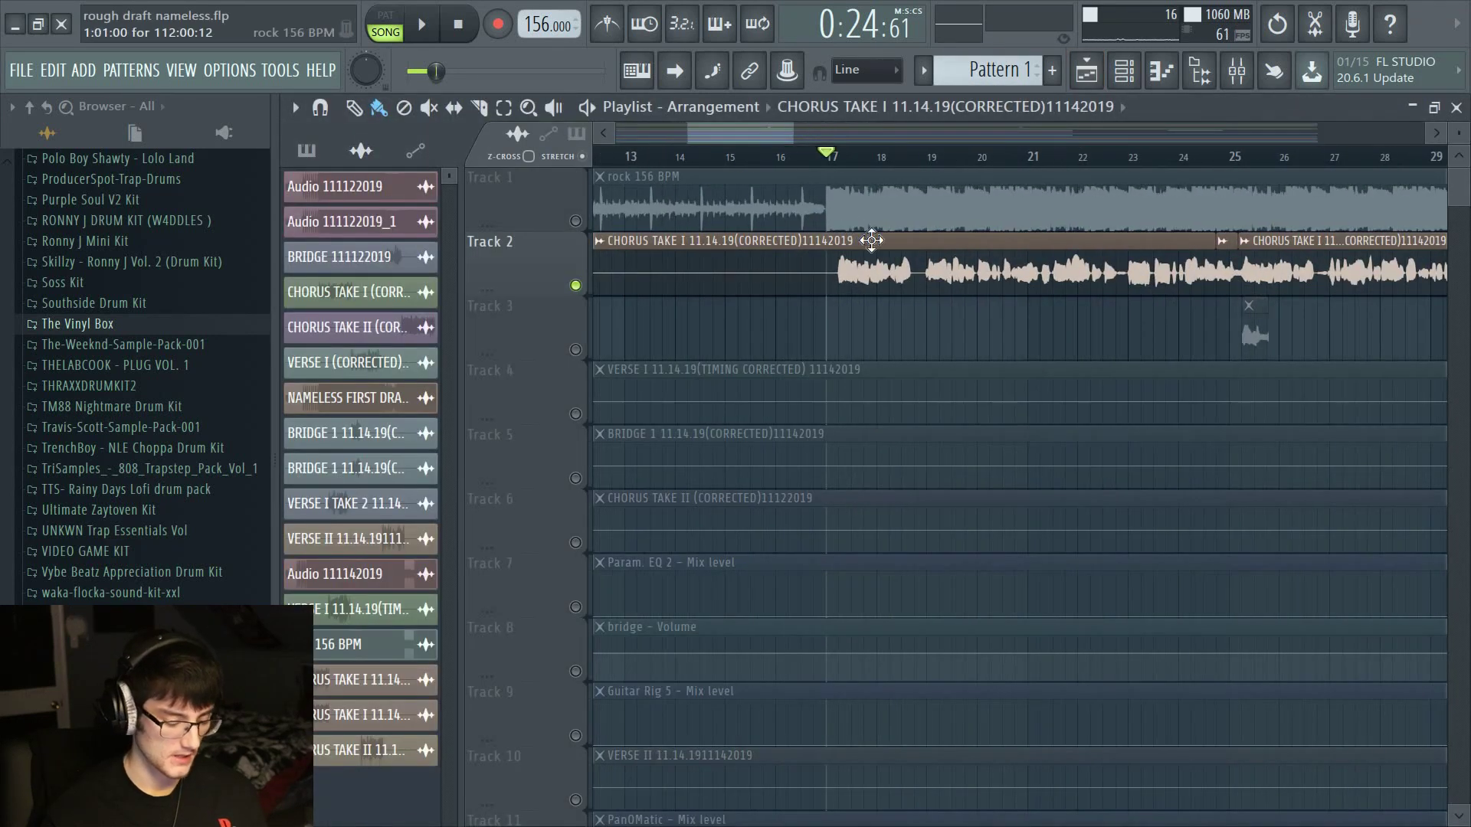
{"action": "scroll", "coordinate": [839, 161], "scroll_direction": "up", "scroll_amount": 3}
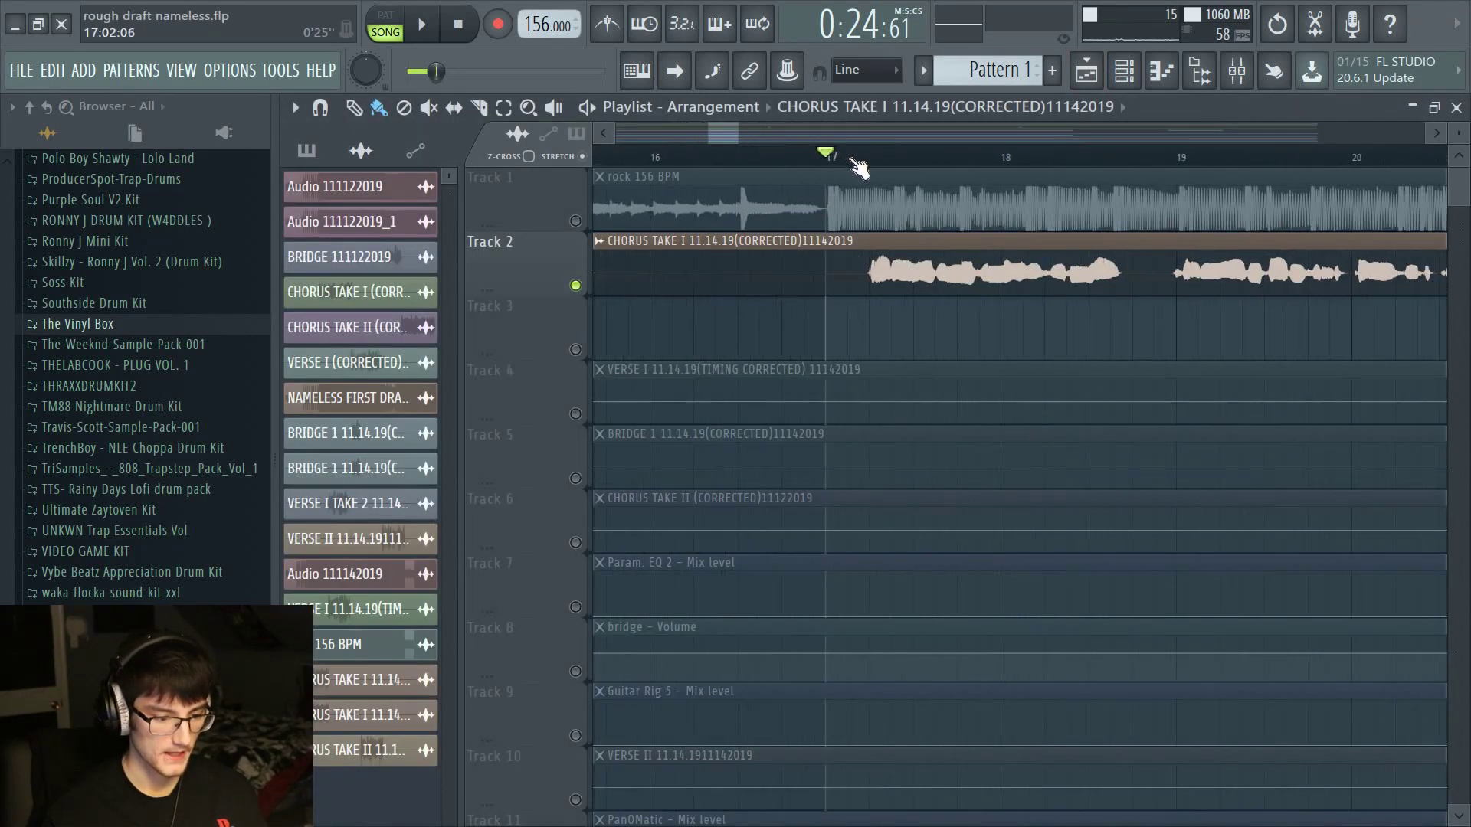
{"action": "left_click_drag", "start_coordinate": [861, 161], "coordinate": [1249, 189]}
{"action": "scroll", "coordinate": [1249, 189], "scroll_direction": "down", "scroll_amount": 4}
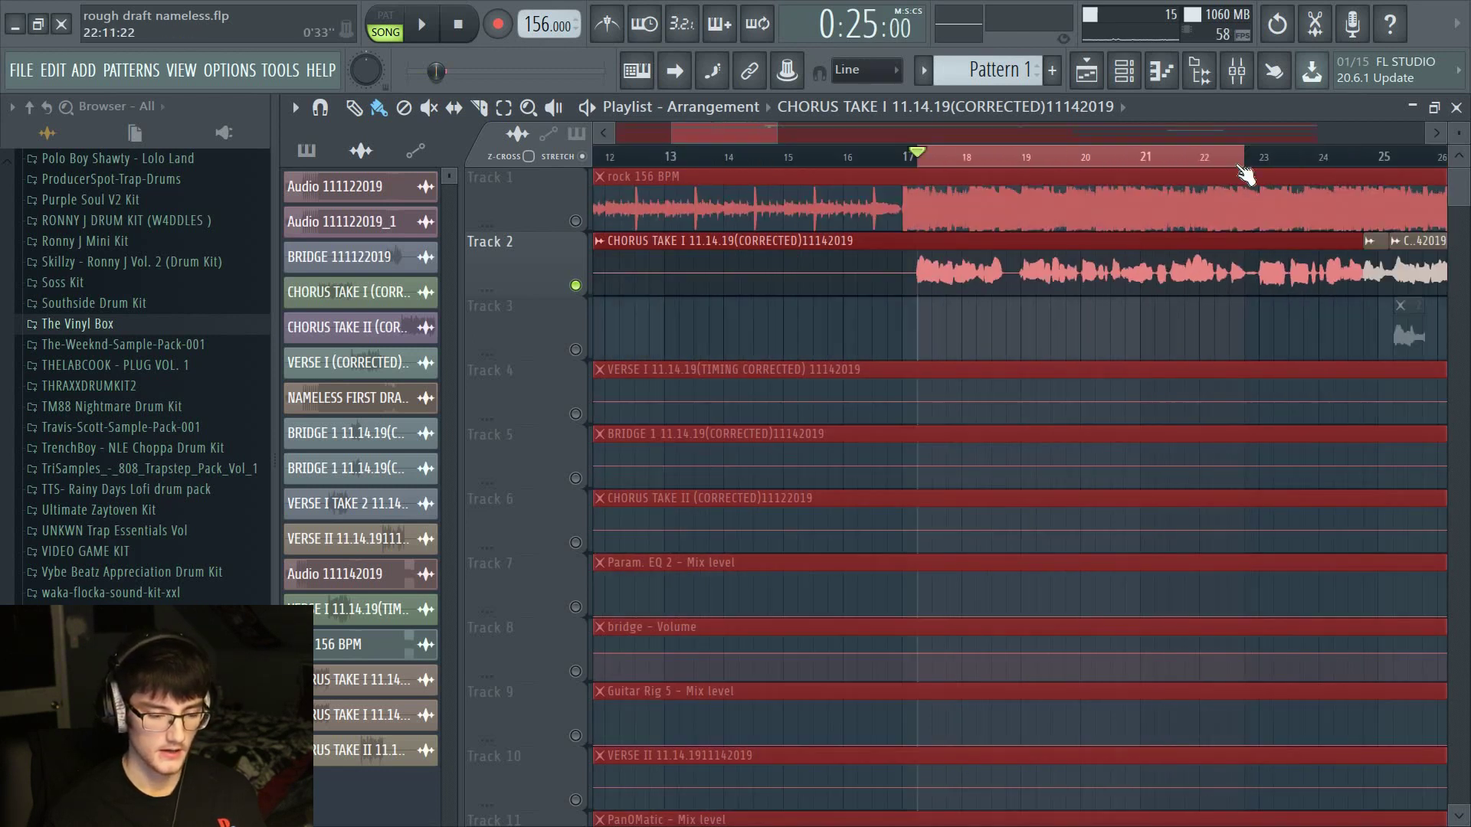
Adjust the playback selection to span bar 17 to about bar 25, covering the first chorus clip, and check its playback
{"action": "left_click", "coordinate": [1225, 158]}
{"action": "left_click_drag", "start_coordinate": [1230, 159], "coordinate": [1041, 153]}
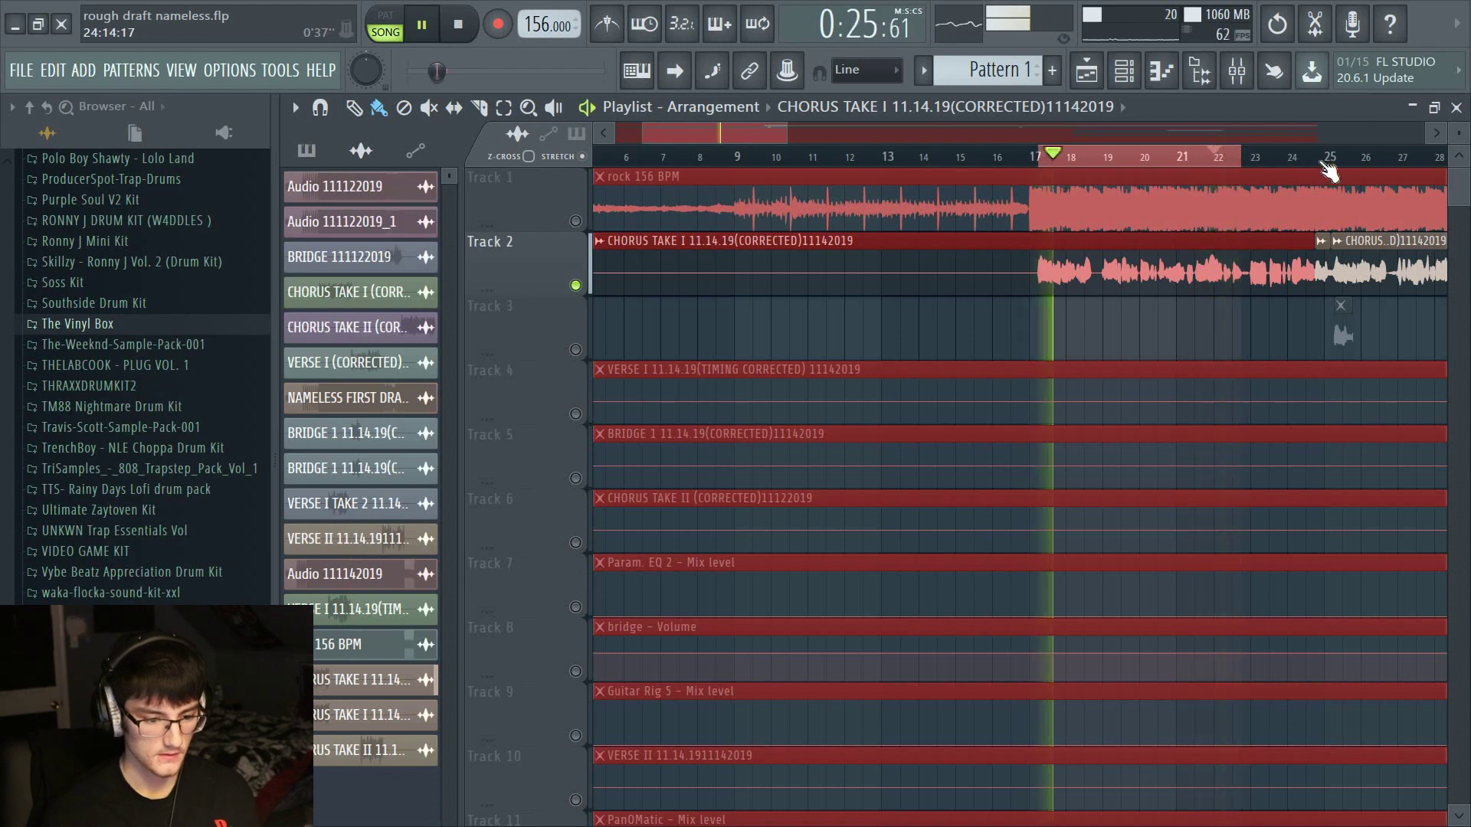
{"action": "left_click", "coordinate": [1283, 160]}
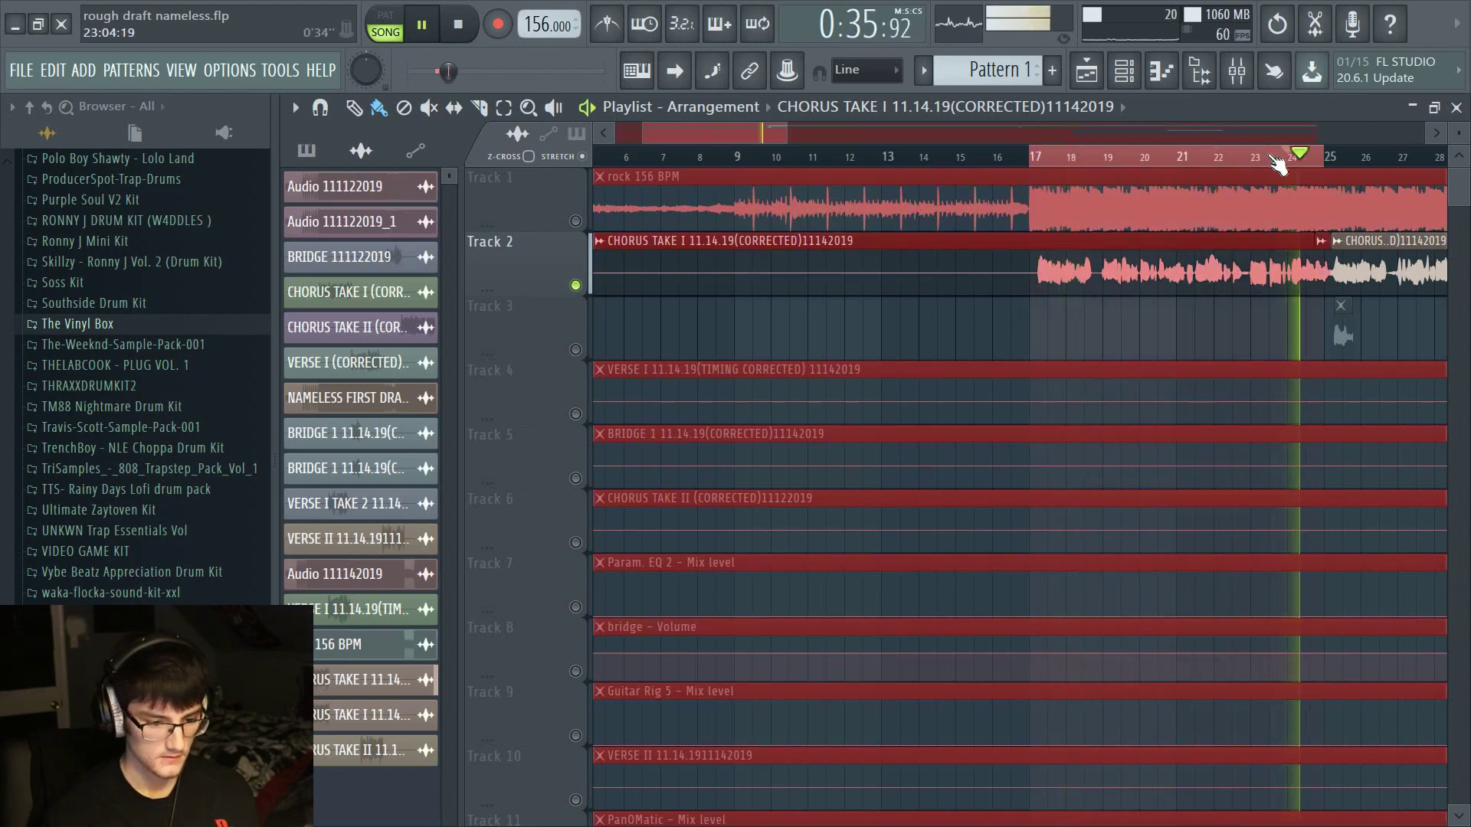
{"action": "left_click", "coordinate": [1250, 160]}
{"action": "key", "text": "space"}
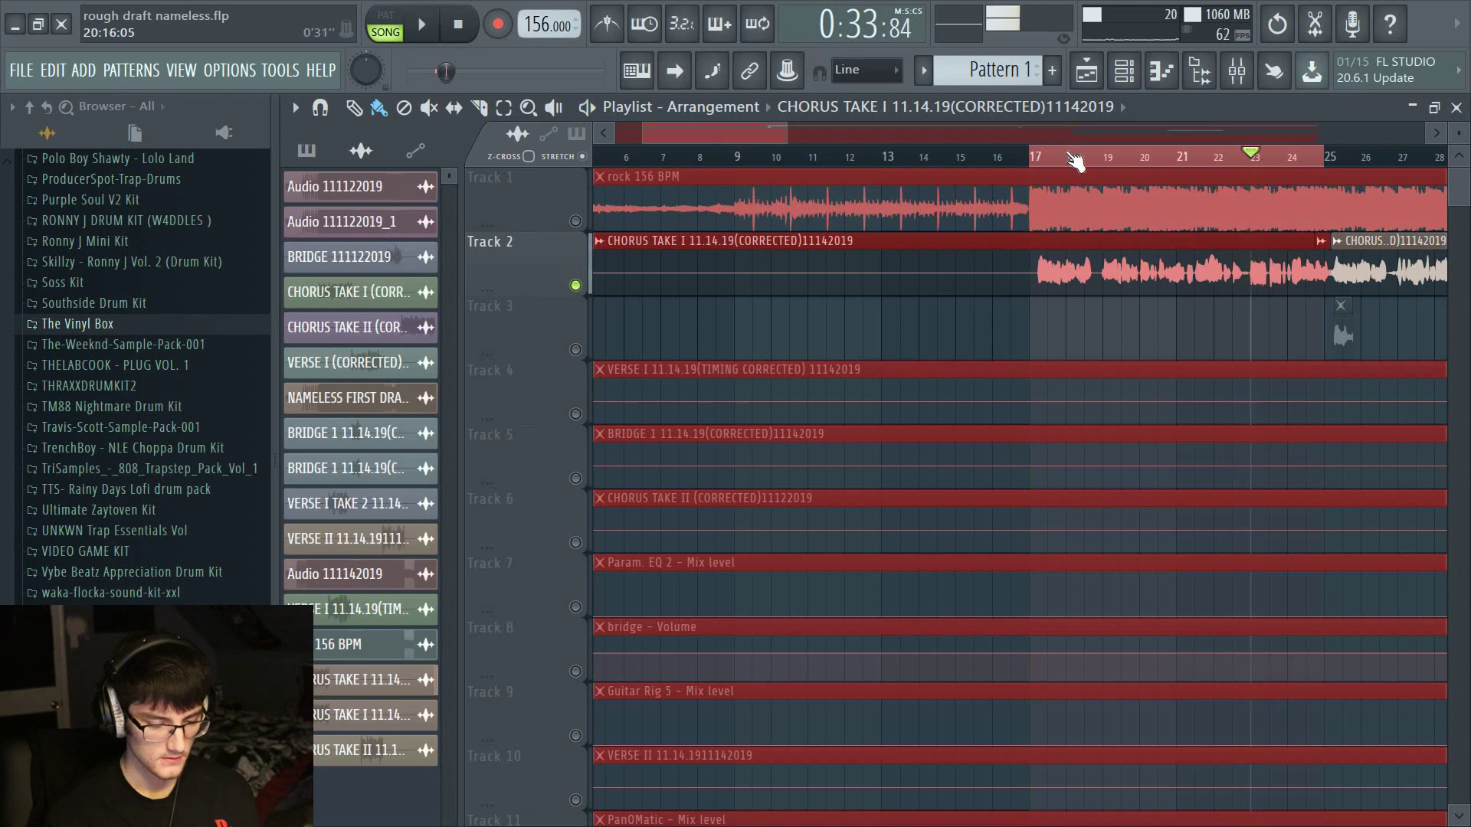
{"action": "left_click", "coordinate": [1052, 160]}
{"action": "scroll", "coordinate": [1018, 158], "scroll_direction": "down", "scroll_amount": 3}
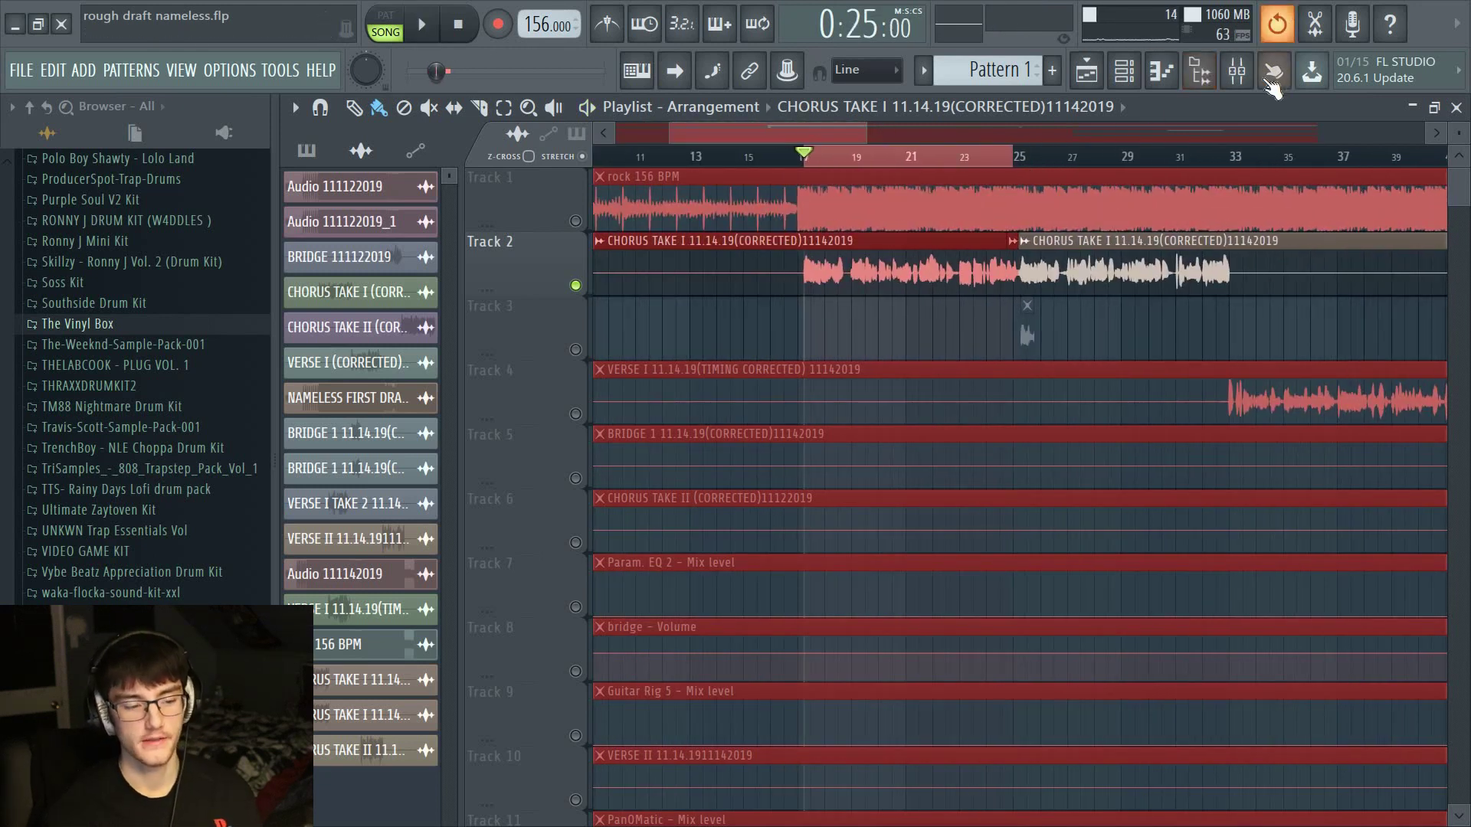
Play the chorus through the slot 2 Parametric EQ 2 and turn band 1 into a high pass at about 135 Hz
{"action": "left_click", "coordinate": [1237, 70]}
{"action": "left_click", "coordinate": [1310, 210]}
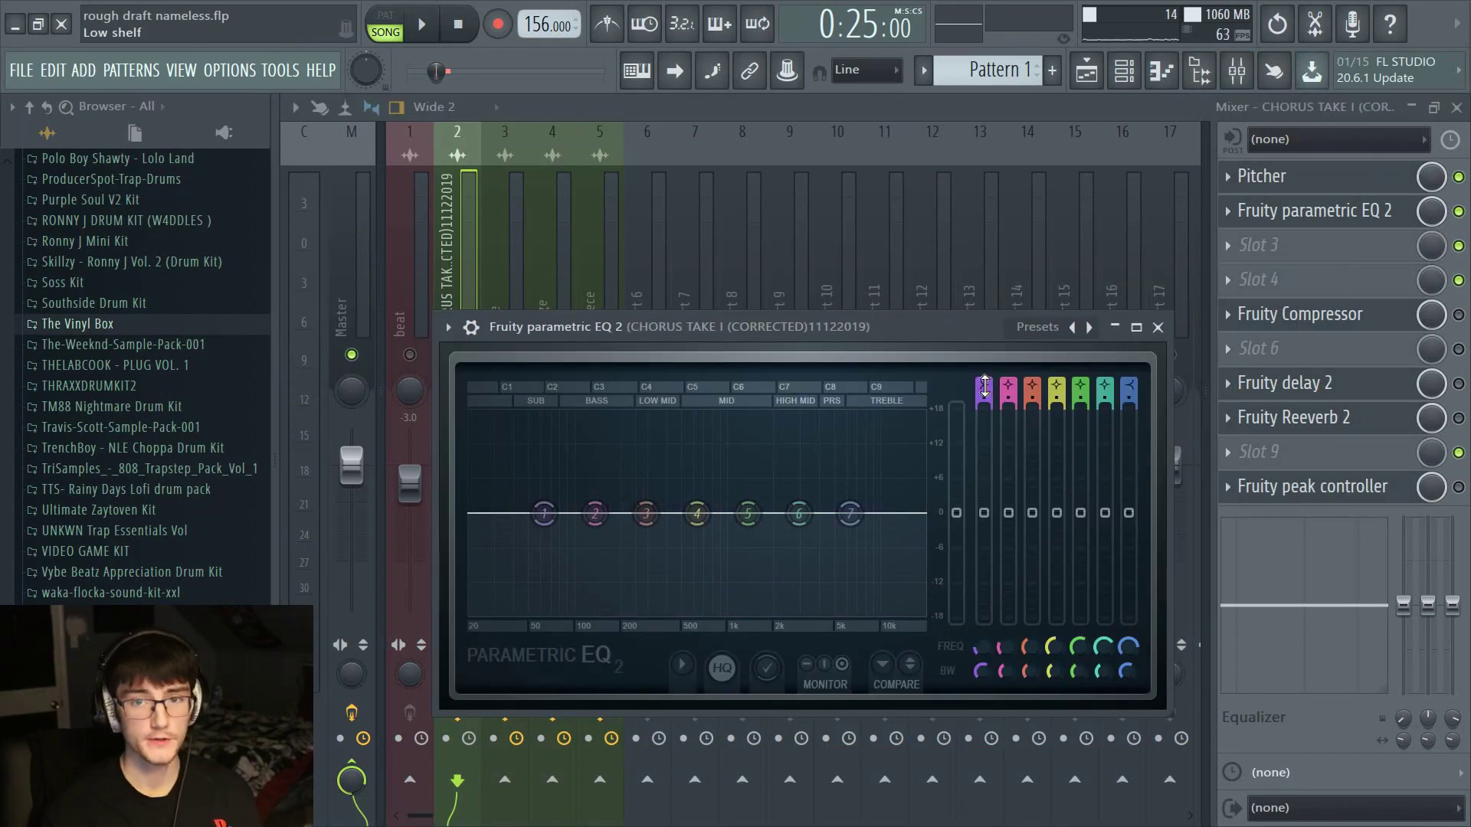
{"action": "key", "text": "space"}
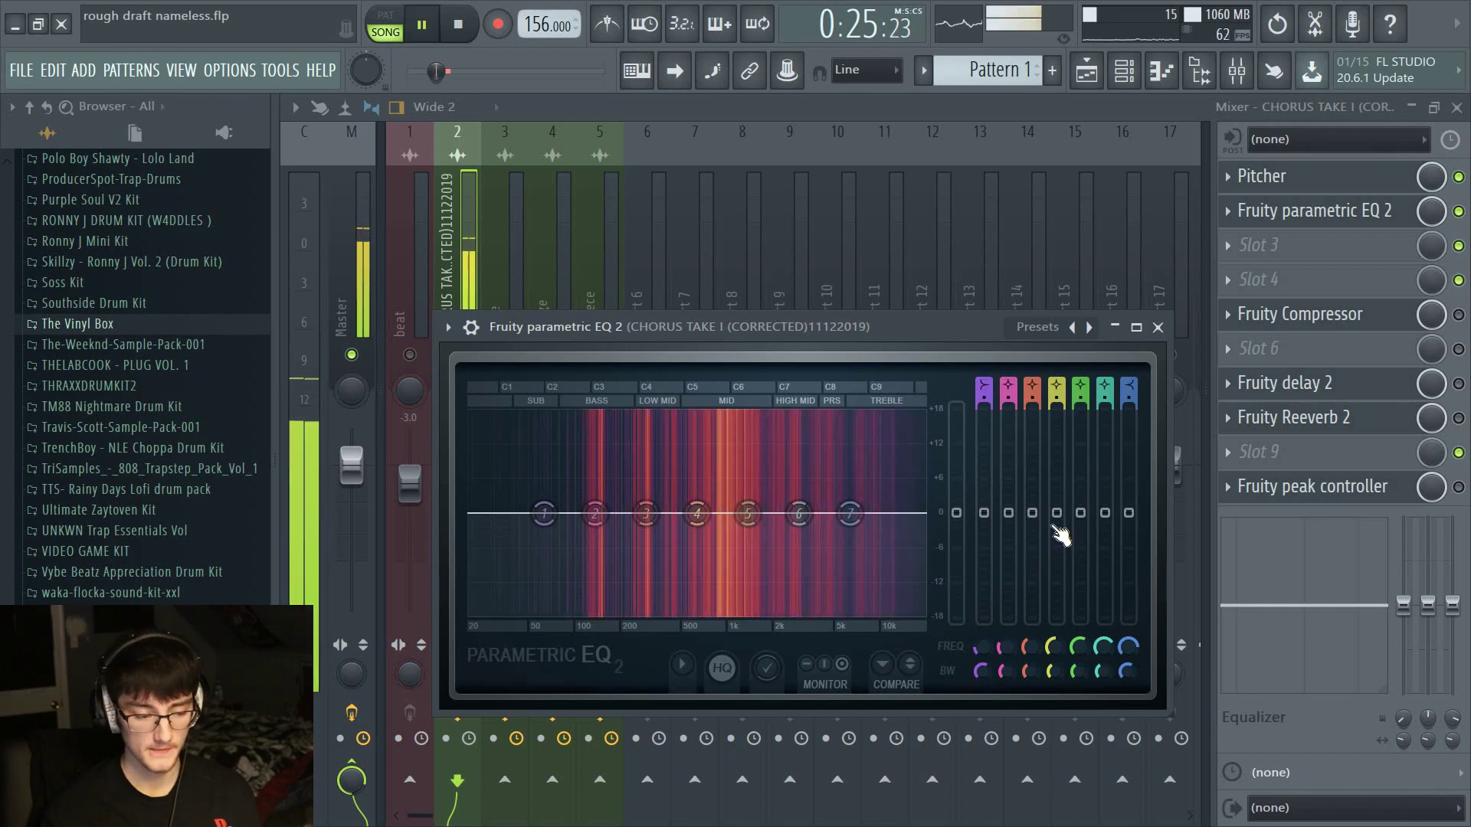
{"action": "key", "text": "space"}
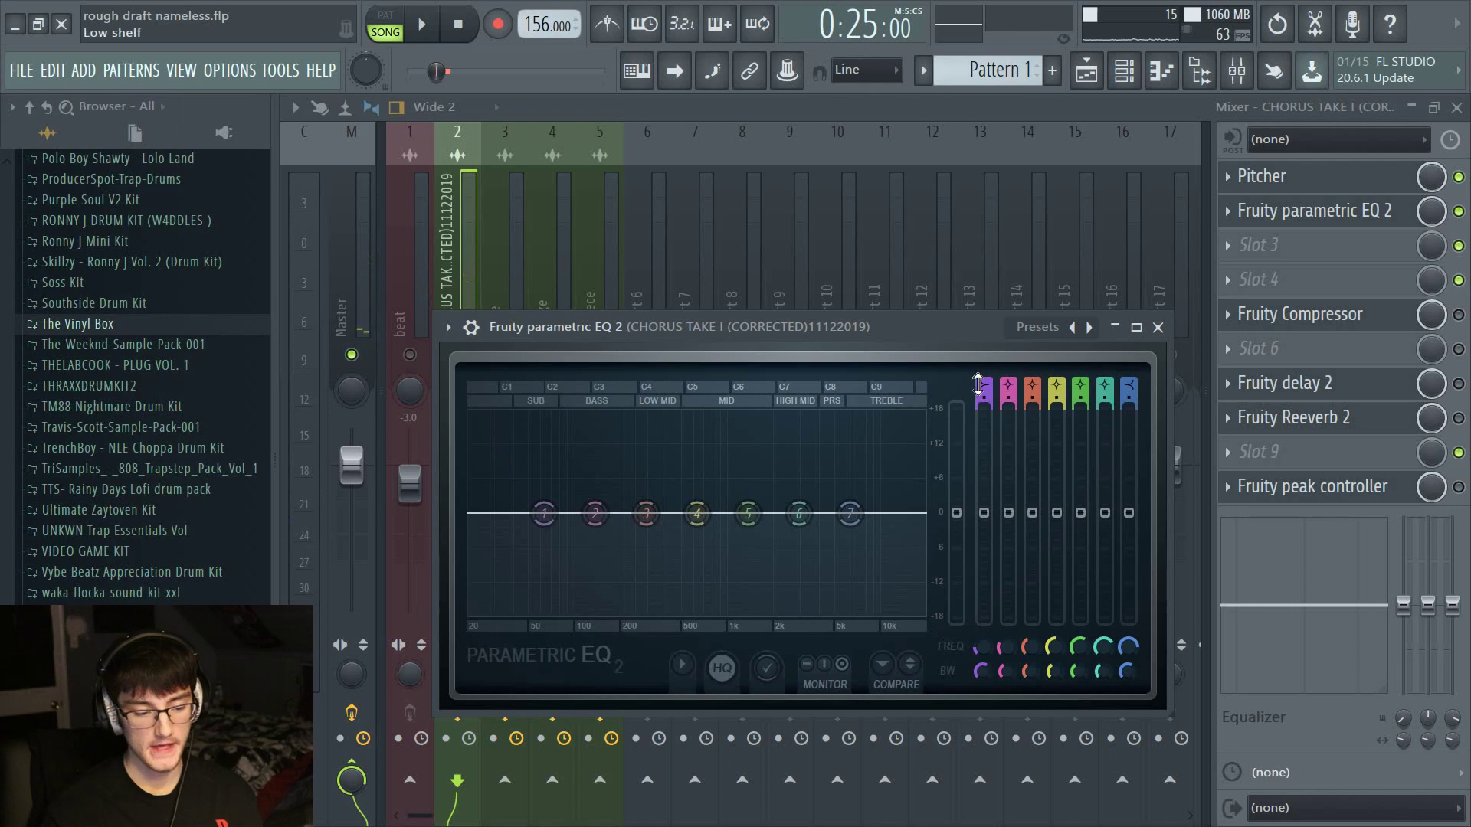
{"action": "left_click_drag", "start_coordinate": [983, 387], "coordinate": [987, 415]}
{"action": "left_click_drag", "start_coordinate": [544, 513], "coordinate": [589, 514]}
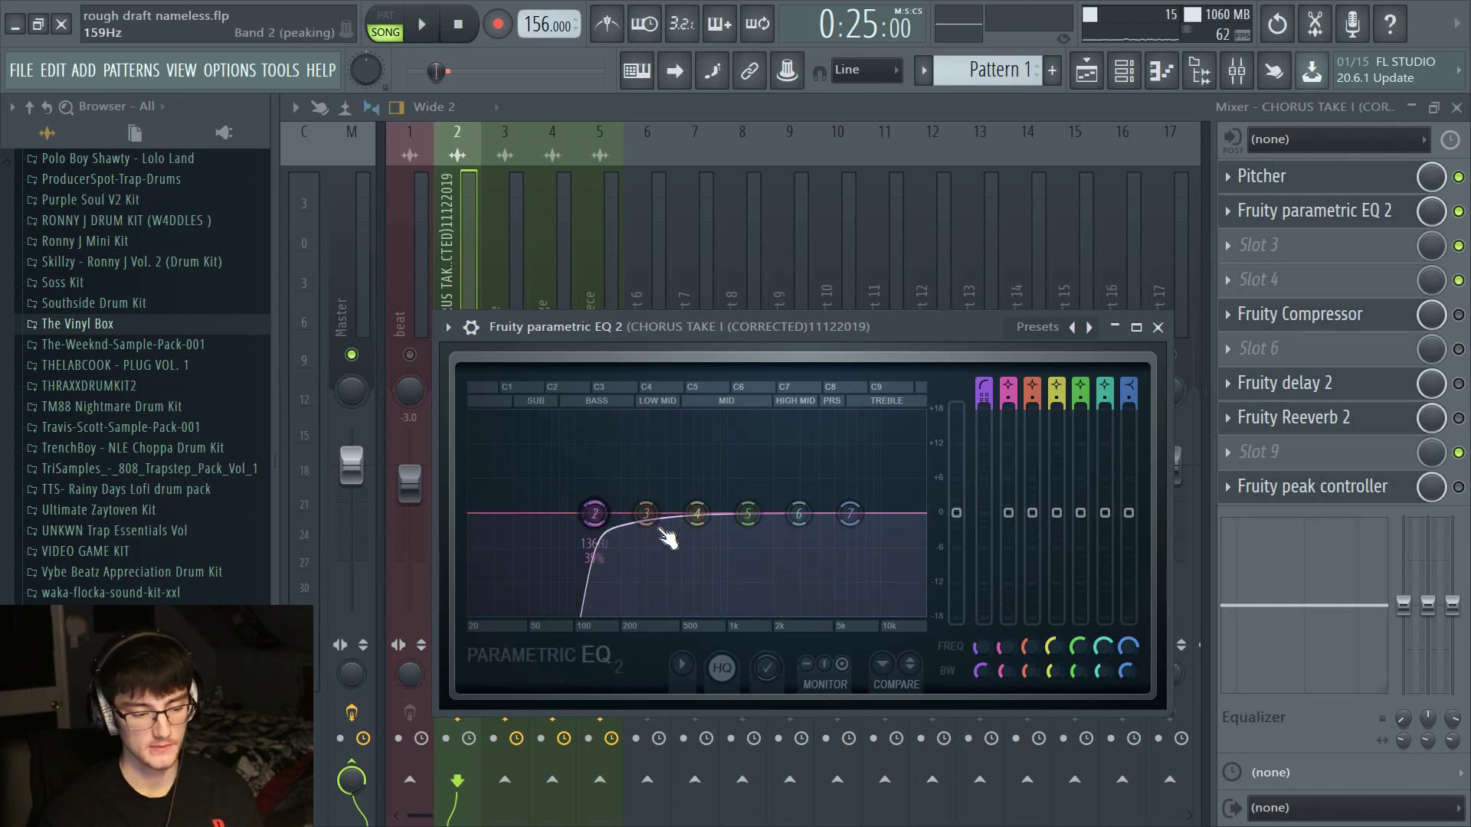
Sweep a boosted EQ band 3 during playback, cut it narrowly by 3.0 dB at 386 Hz and raise band 2 slightly
{"action": "key", "text": "space"}
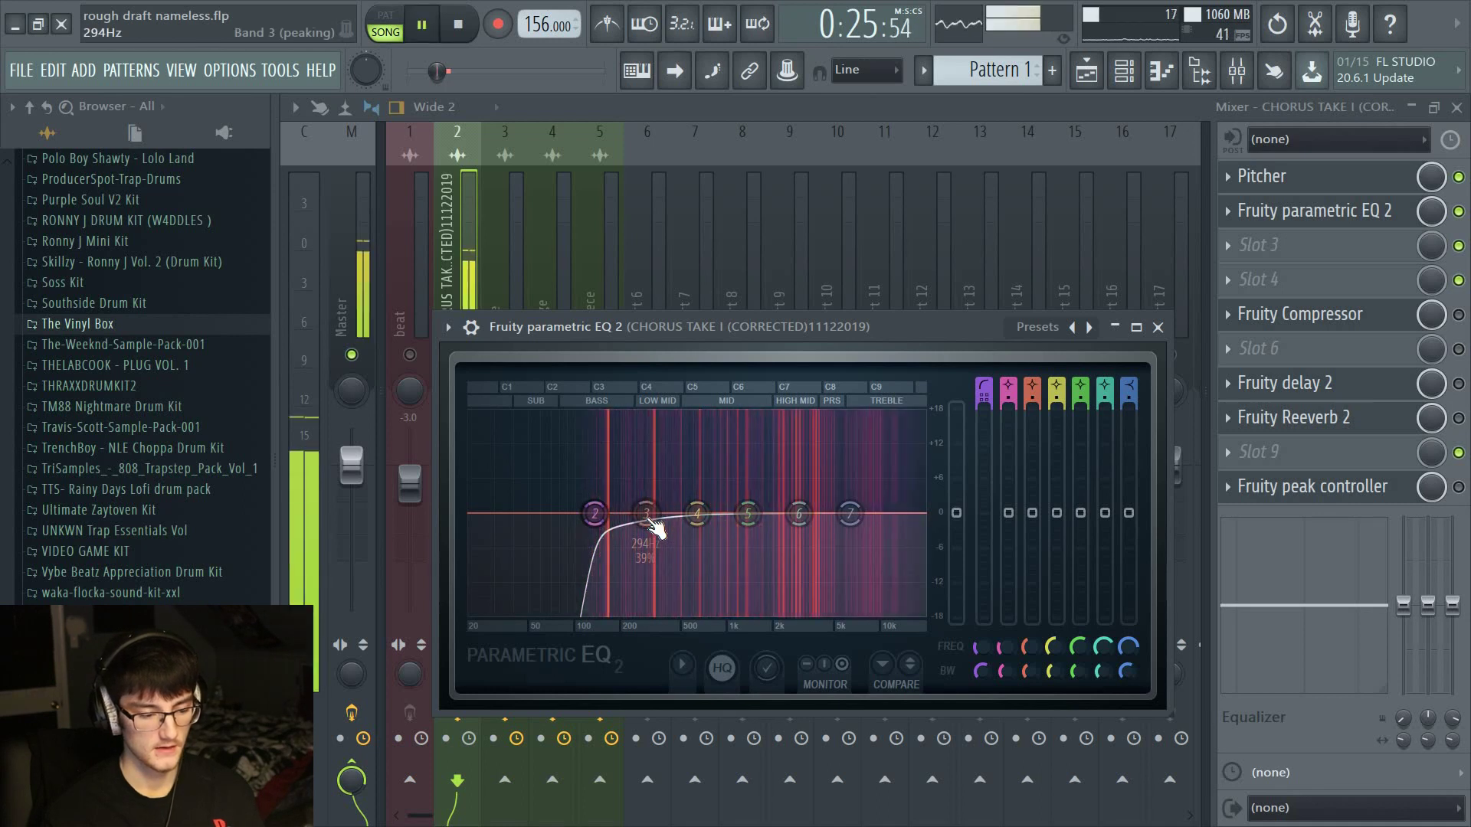
{"action": "left_click_drag", "start_coordinate": [652, 524], "coordinate": [676, 417]}
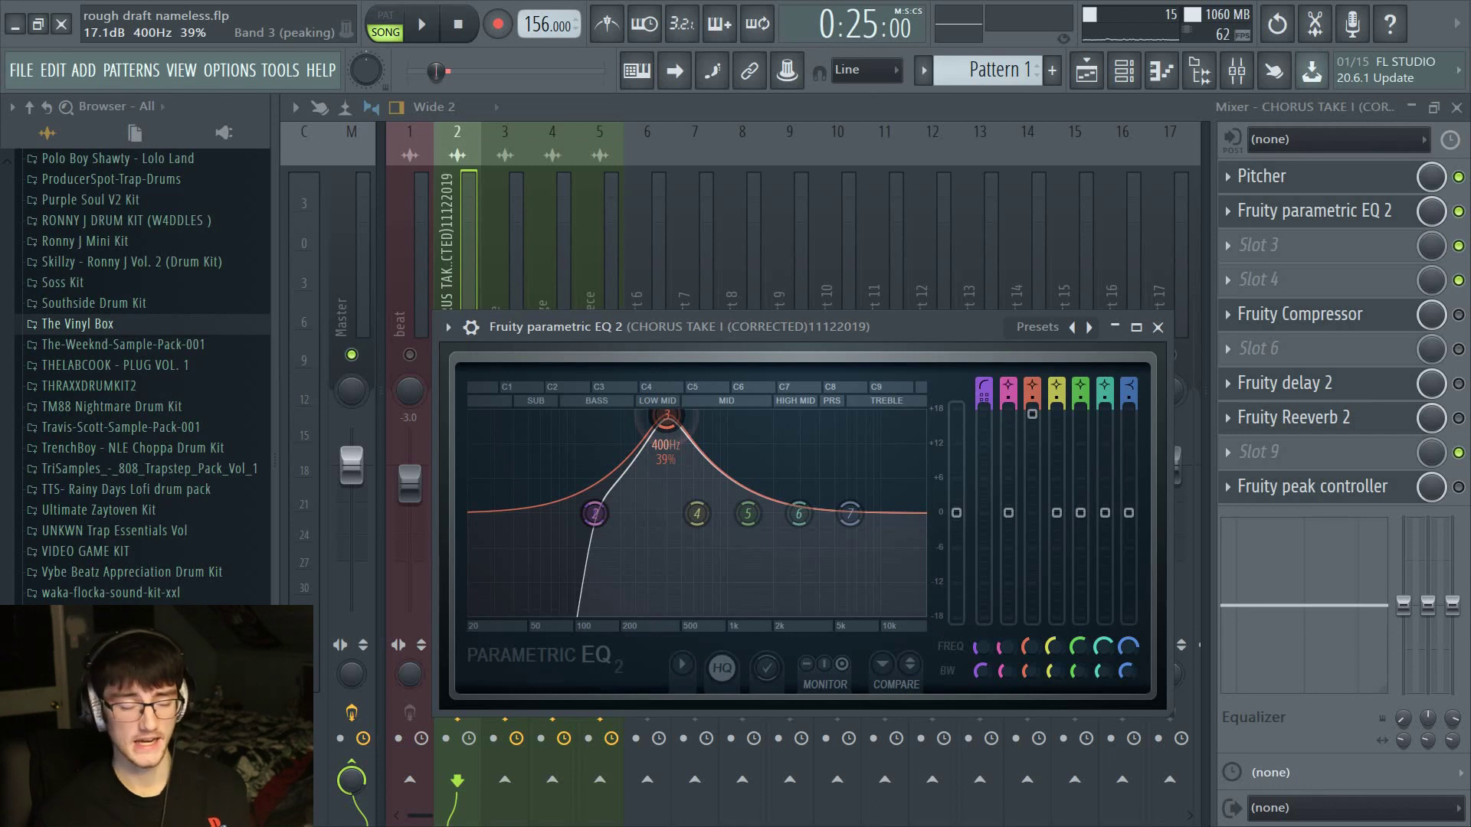
{"action": "key", "text": "space"}
{"action": "mouse_move", "coordinate": [672, 424]}
{"action": "left_mouse_down"}
{"action": "mouse_move", "coordinate": [726, 419]}
{"action": "mouse_move", "coordinate": [664, 418]}
{"action": "left_mouse_up"}
{"action": "key", "text": "space"}
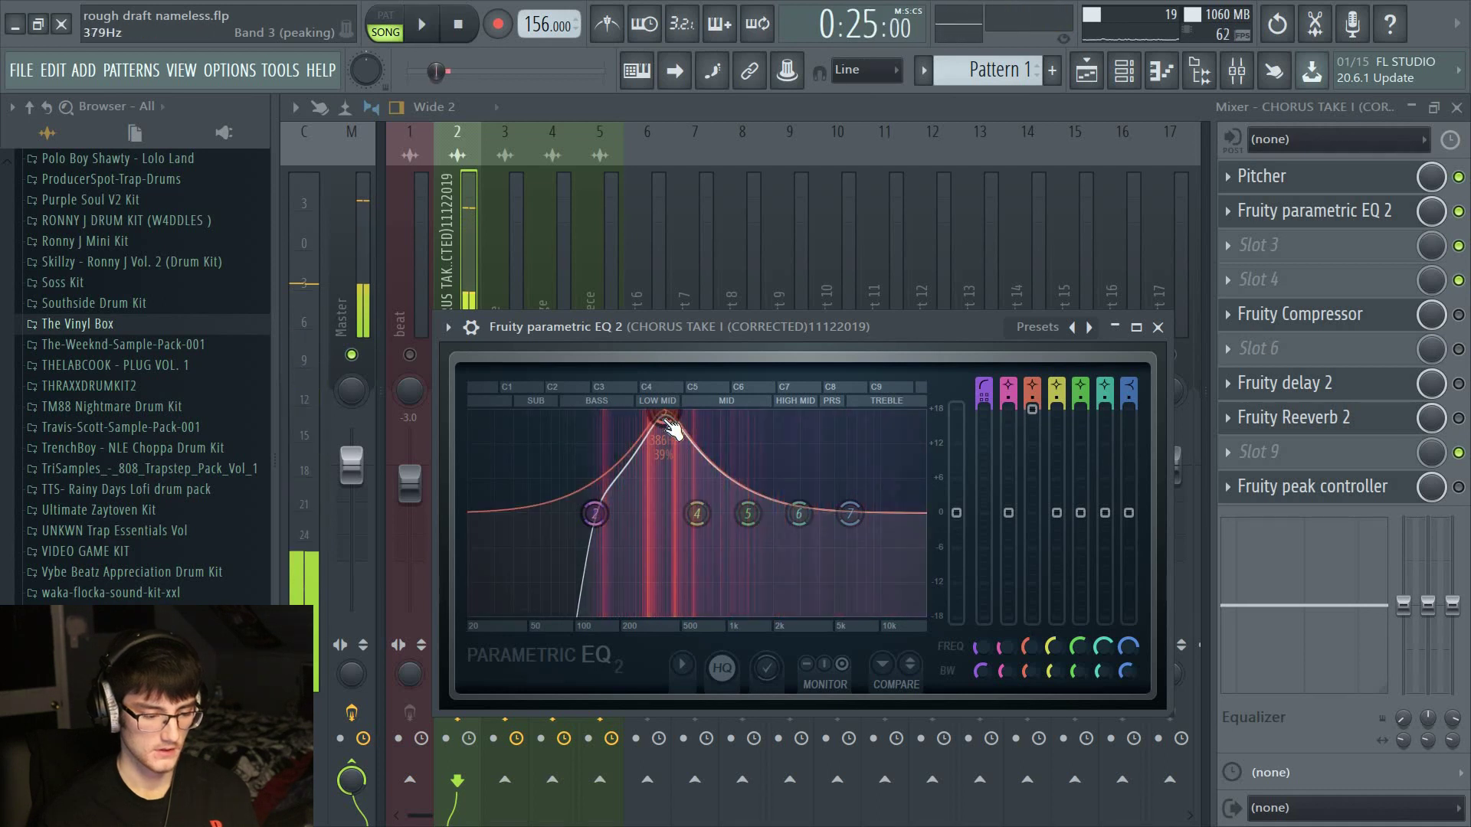
{"action": "left_click_drag", "start_coordinate": [666, 421], "coordinate": [664, 495]}
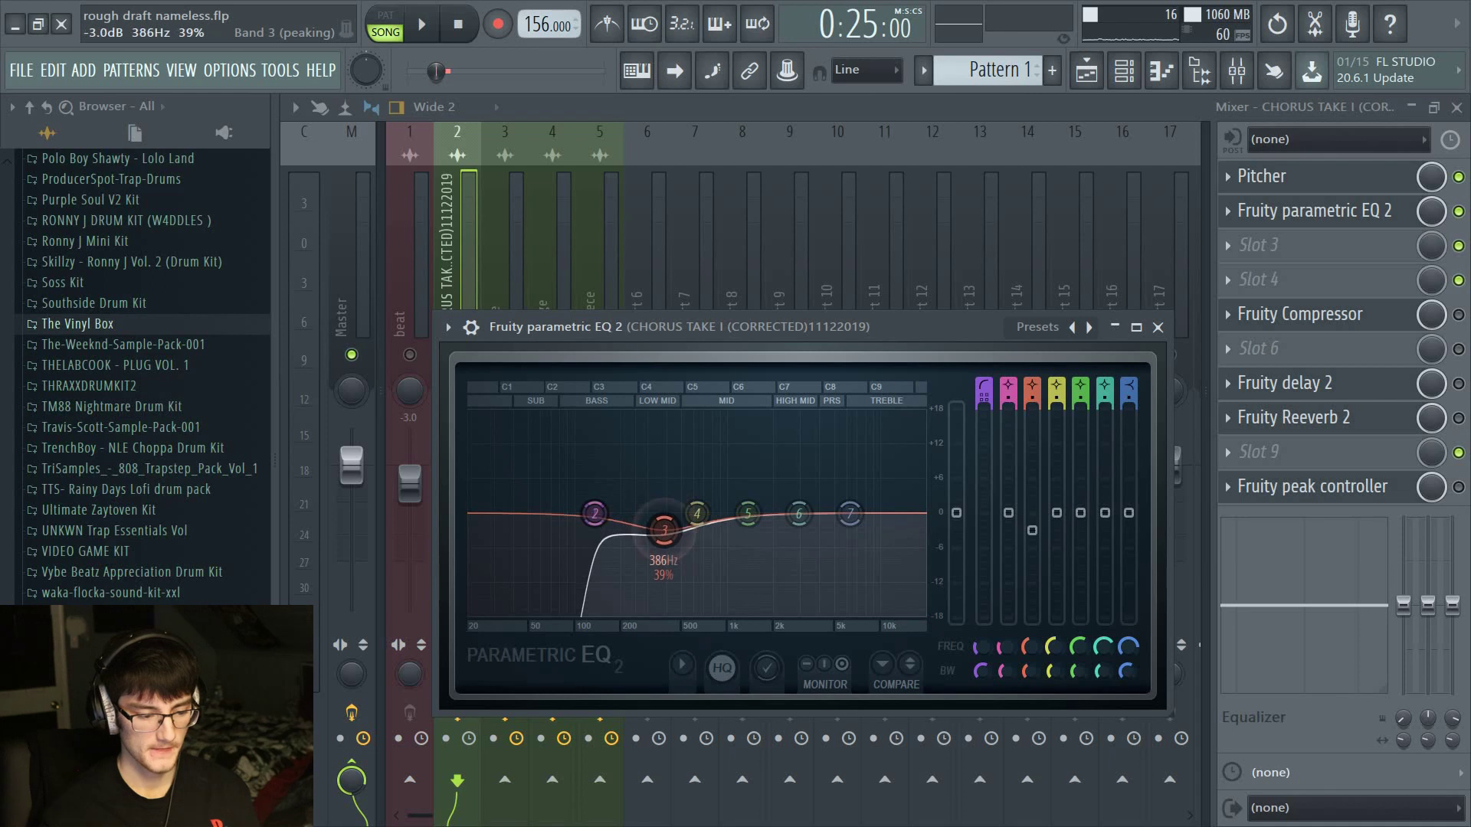
{"action": "left_click_drag", "start_coordinate": [1025, 672], "coordinate": [984, 659]}
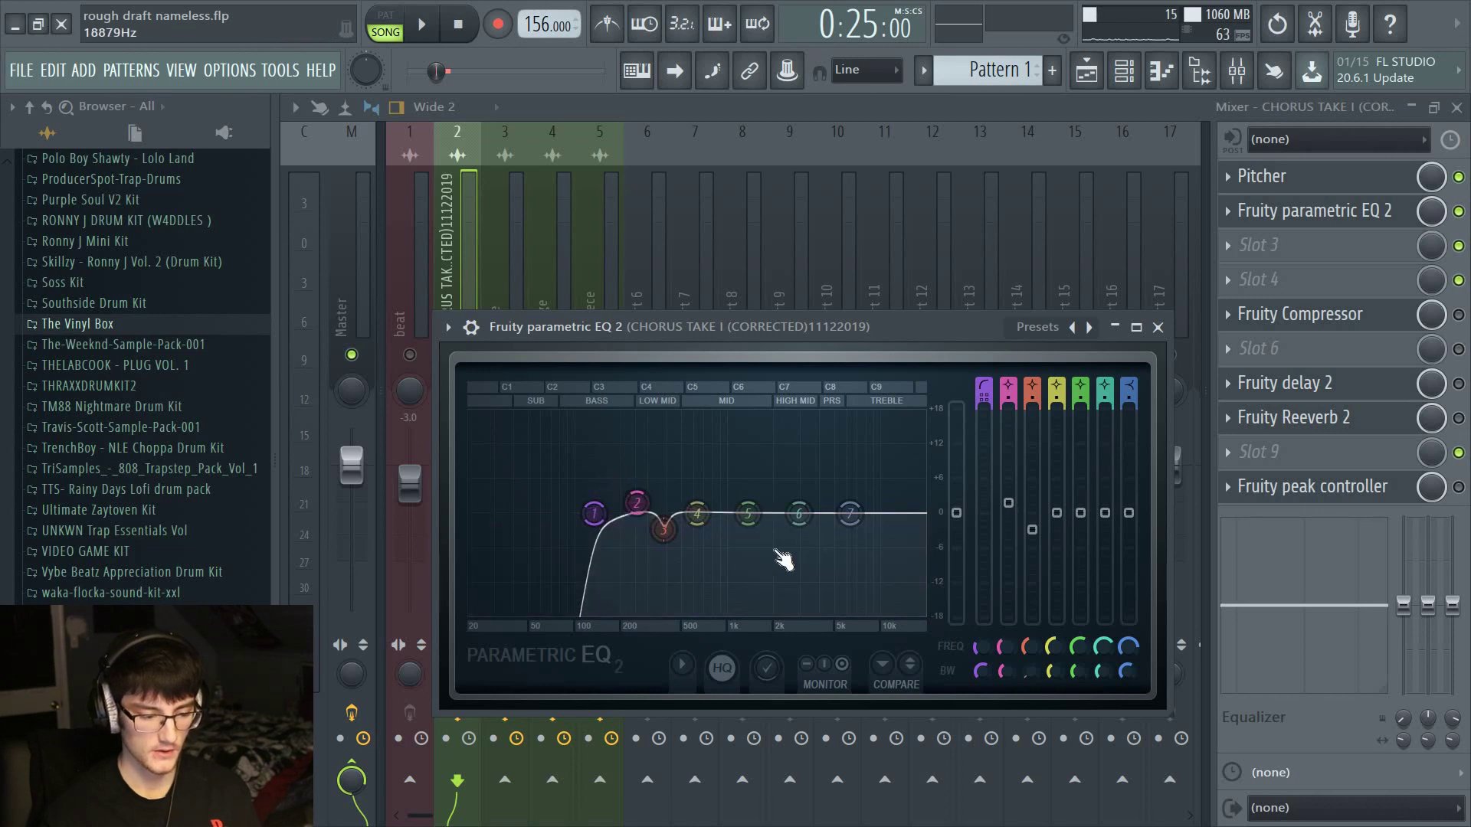
Sweep EQ band 4 during playback, cut it narrowly by 3.0 dB at 1257 Hz and raise band 5 slightly
{"action": "left_click_drag", "start_coordinate": [699, 520], "coordinate": [739, 495]}
{"action": "key", "text": "space"}
{"action": "key", "text": "space"}
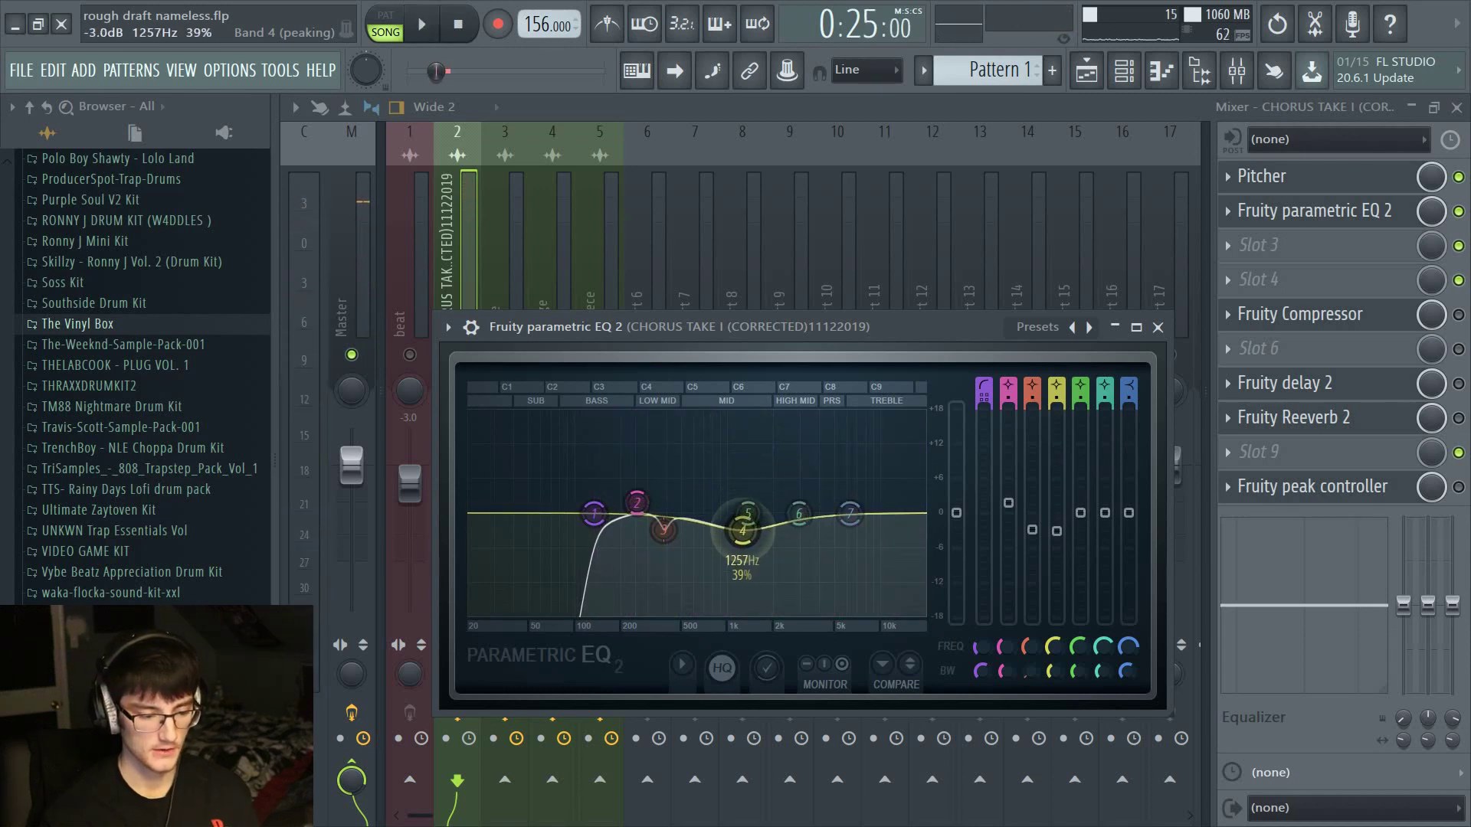
{"action": "left_click_drag", "start_coordinate": [1046, 681], "coordinate": [1049, 672]}
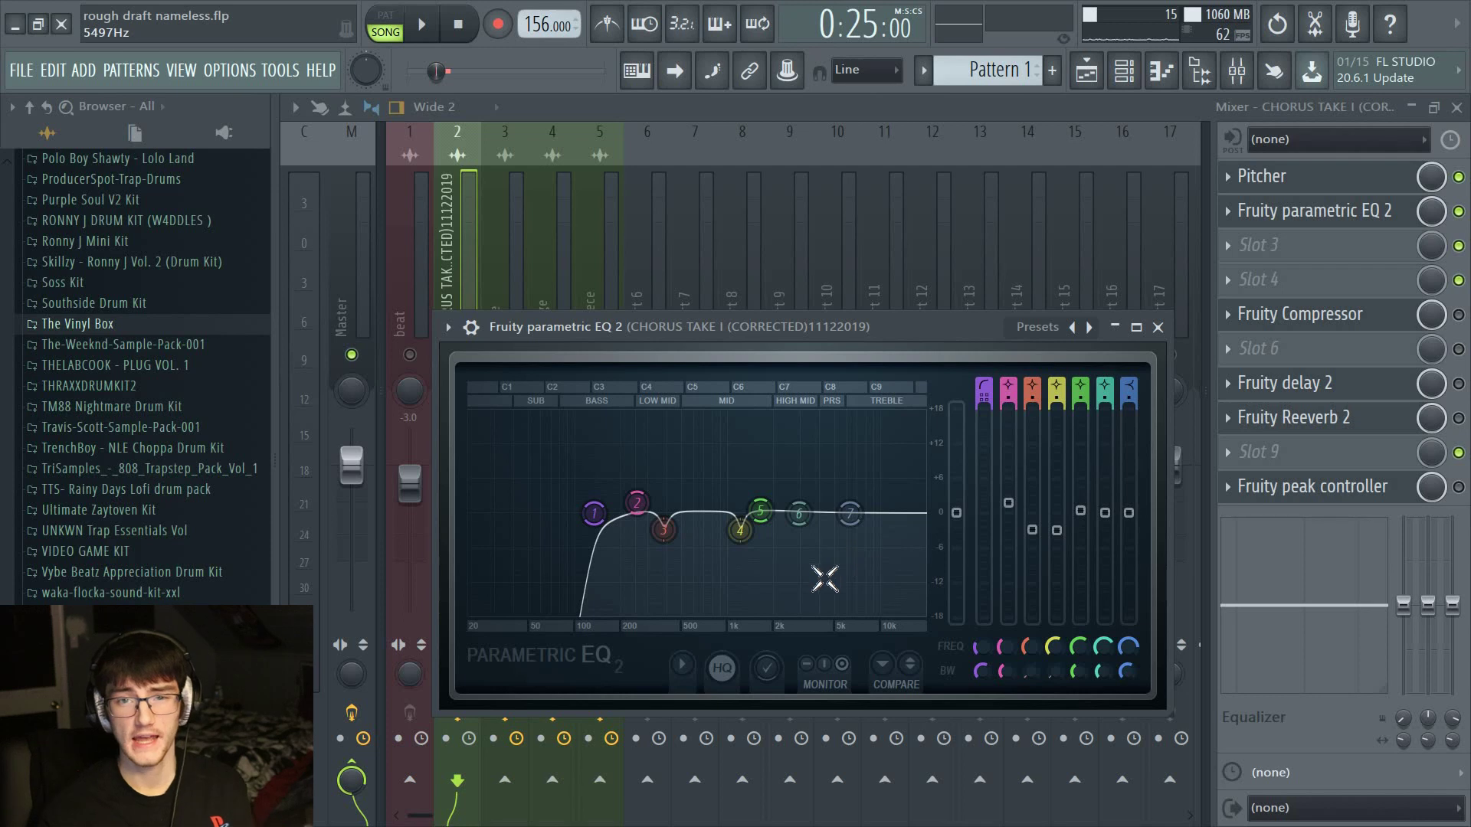
Boost EQ band 6 by 0.8 dB at 3113 Hz and lift the high-shelf band 7 slightly while the vocal plays
{"action": "key", "text": "space"}
{"action": "left_click_drag", "start_coordinate": [850, 536], "coordinate": [802, 511]}
{"action": "key", "text": "space"}
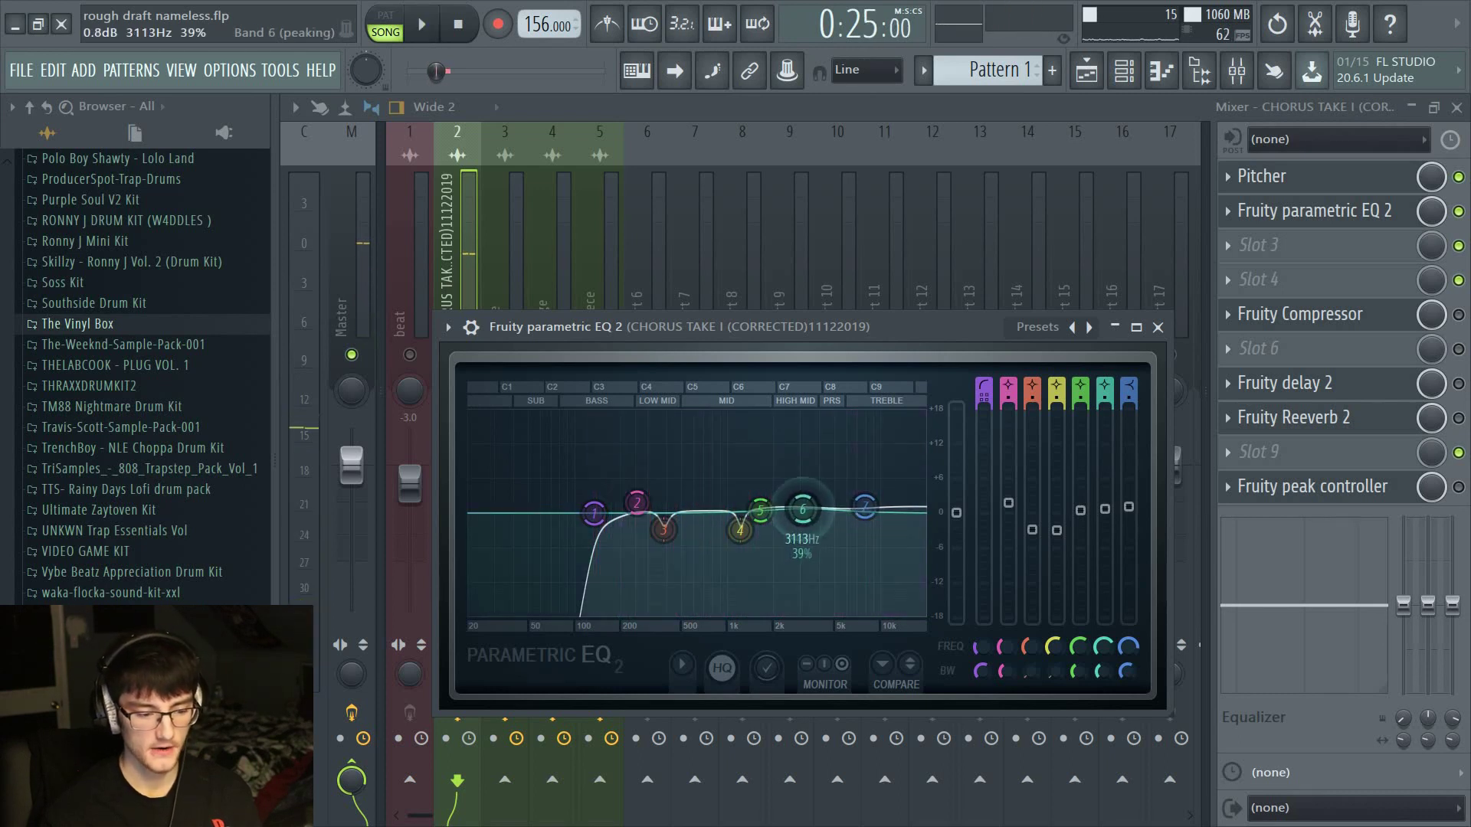
Listen to the equalised chorus vocal and set the band 1 high pass to 127 Hz
{"action": "key", "text": "space"}
{"action": "key", "text": "space"}
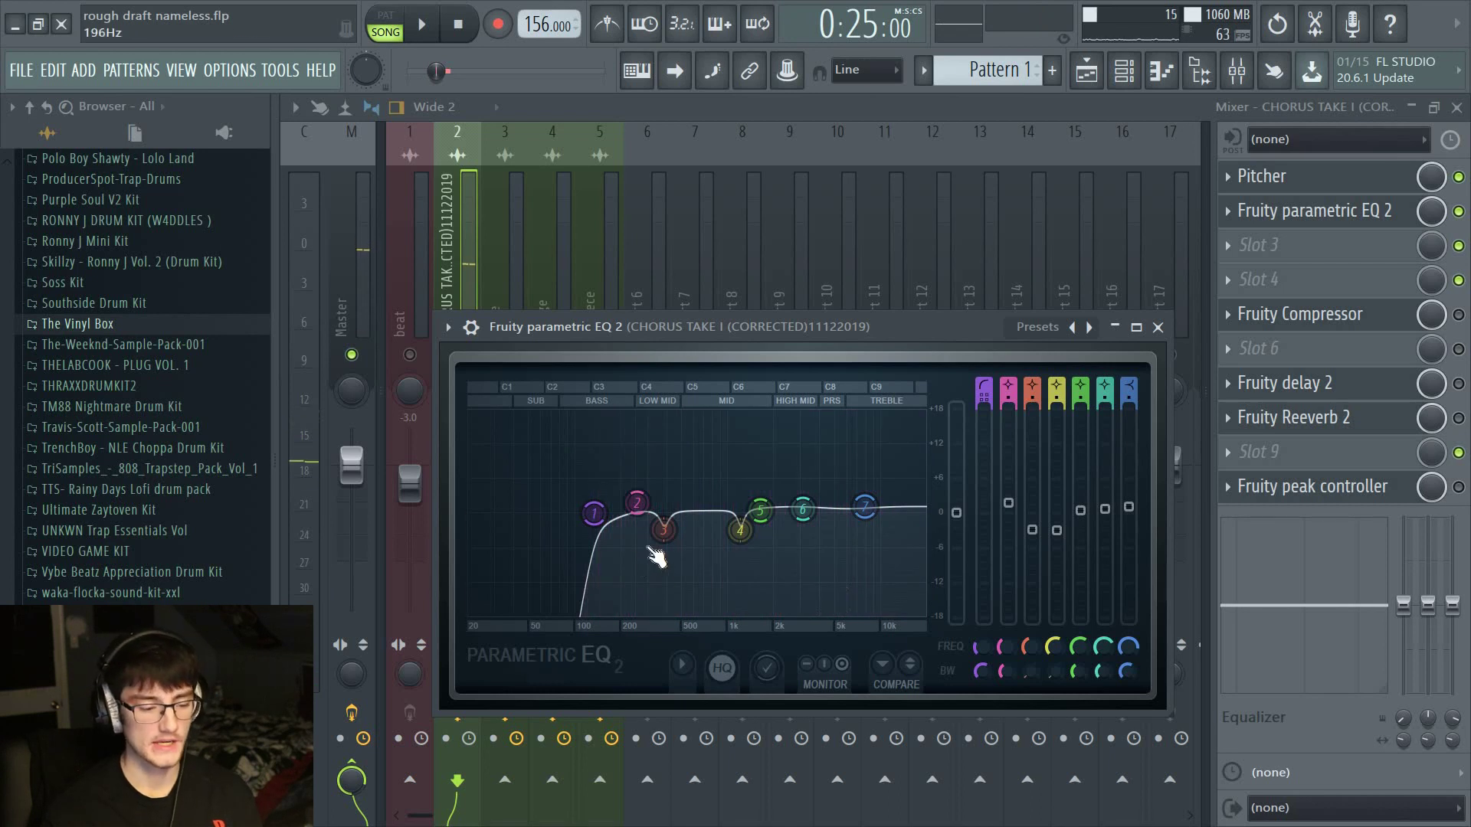
{"action": "left_click_drag", "start_coordinate": [594, 513], "coordinate": [590, 513]}
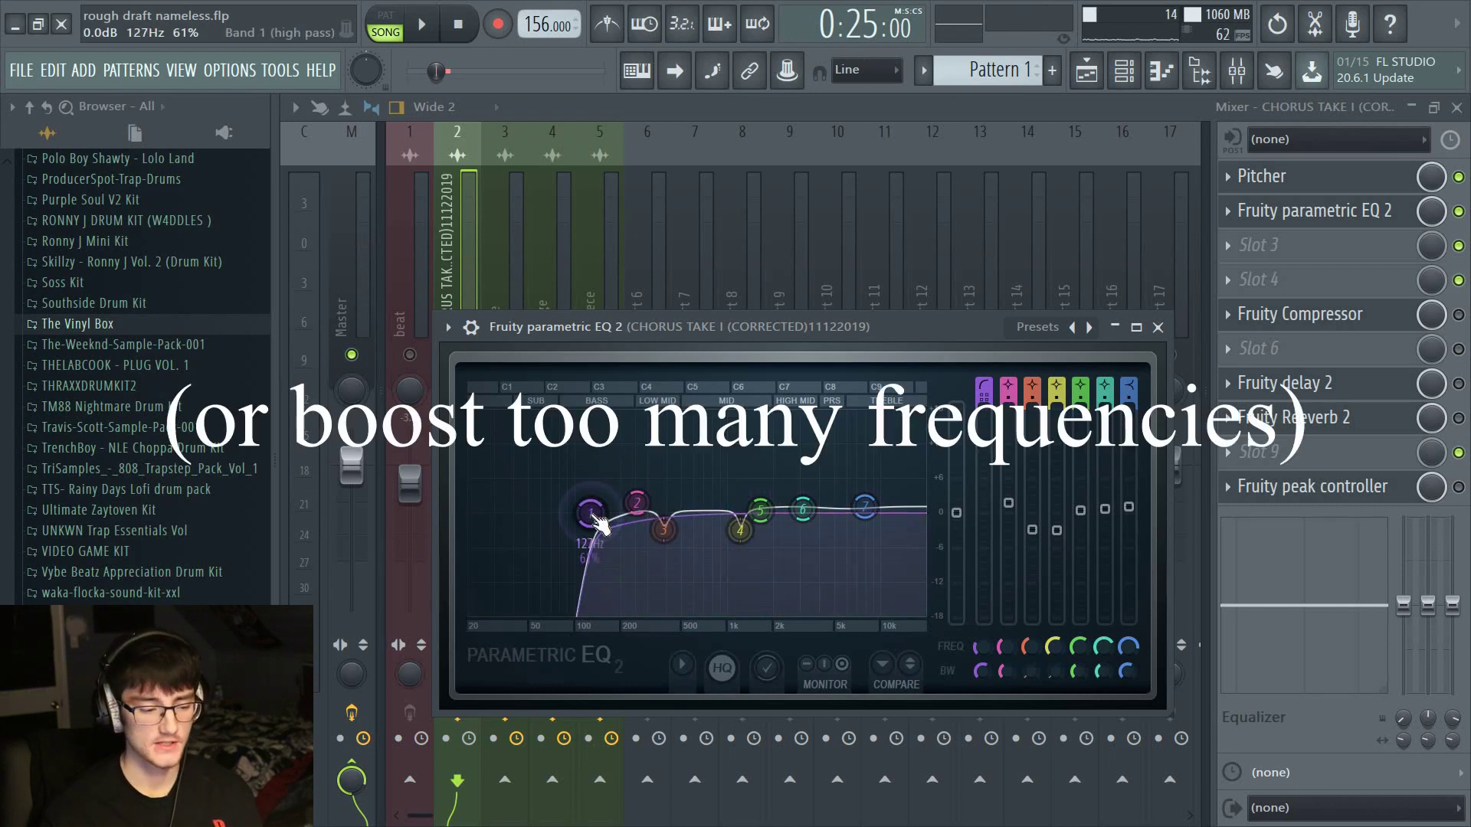
Replace the slot 5 compressor with a new Fruity Compressor in slot 3 of the chorus track and set its threshold to -28.0 dB
{"action": "left_click", "coordinate": [1249, 321]}
{"action": "mouse_move", "coordinate": [1244, 343]}
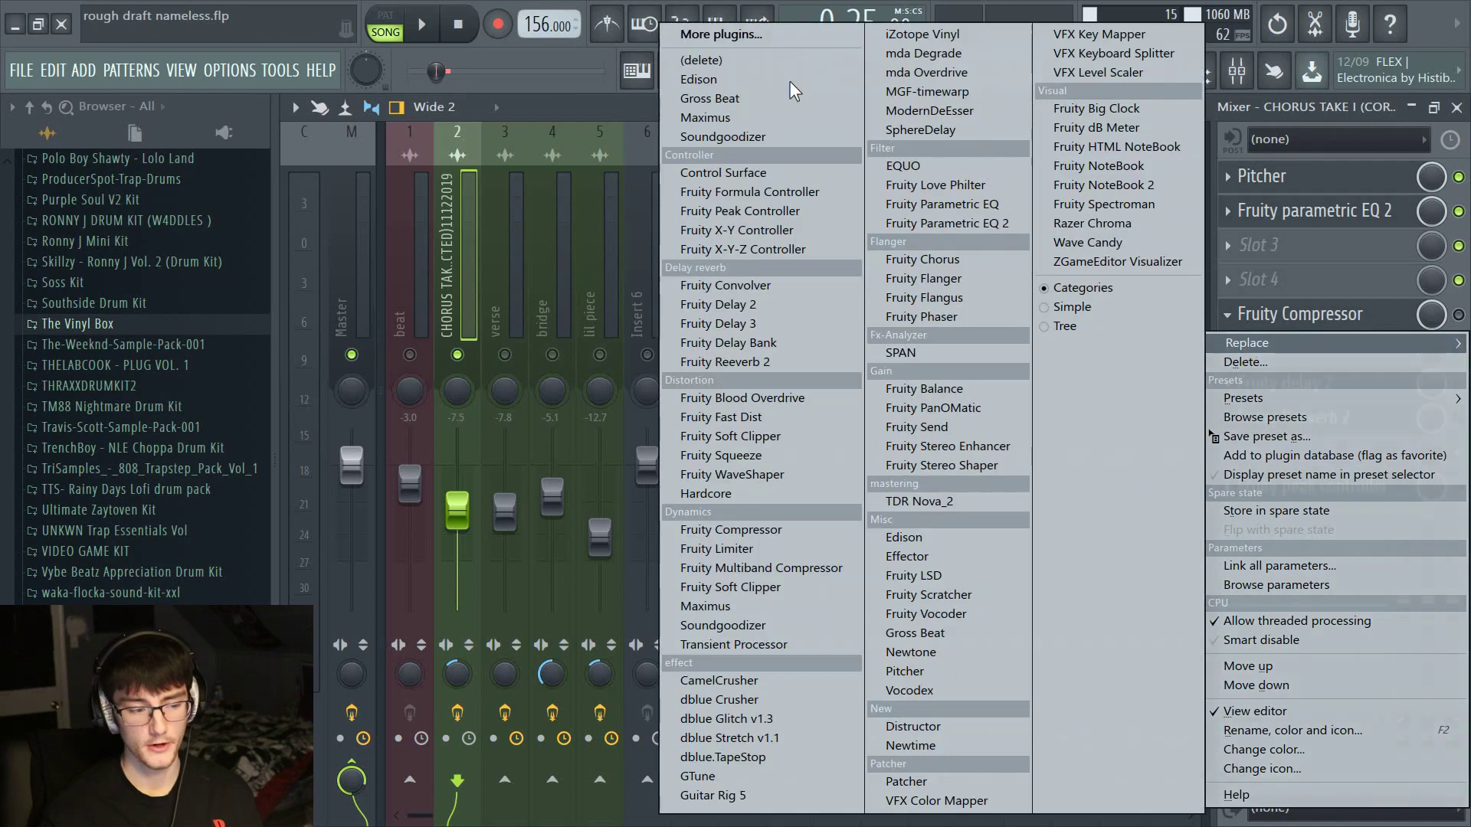
{"action": "left_click", "coordinate": [1314, 258]}
{"action": "left_click", "coordinate": [1313, 258]}
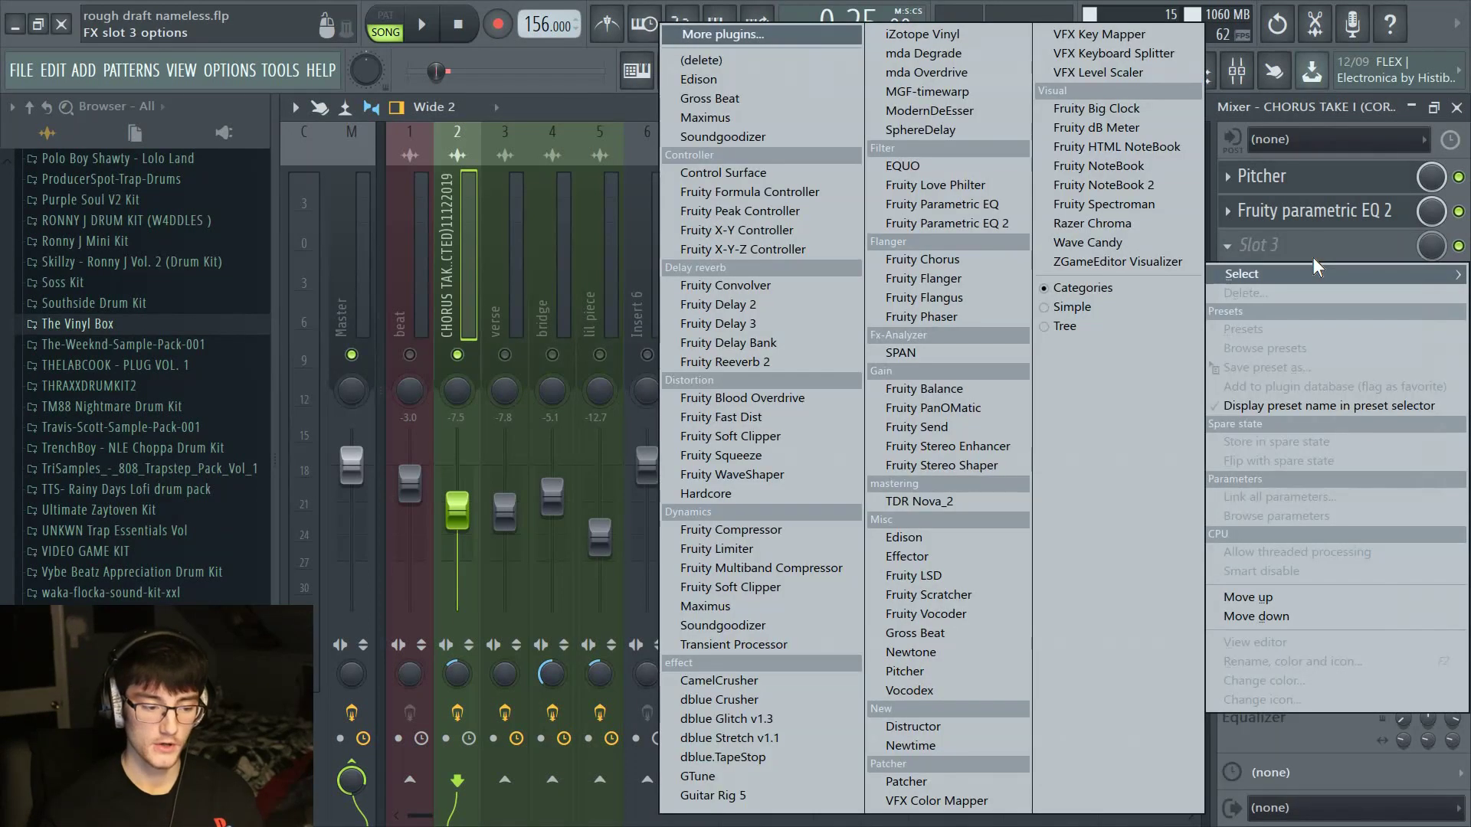
{"action": "left_click", "coordinate": [715, 538]}
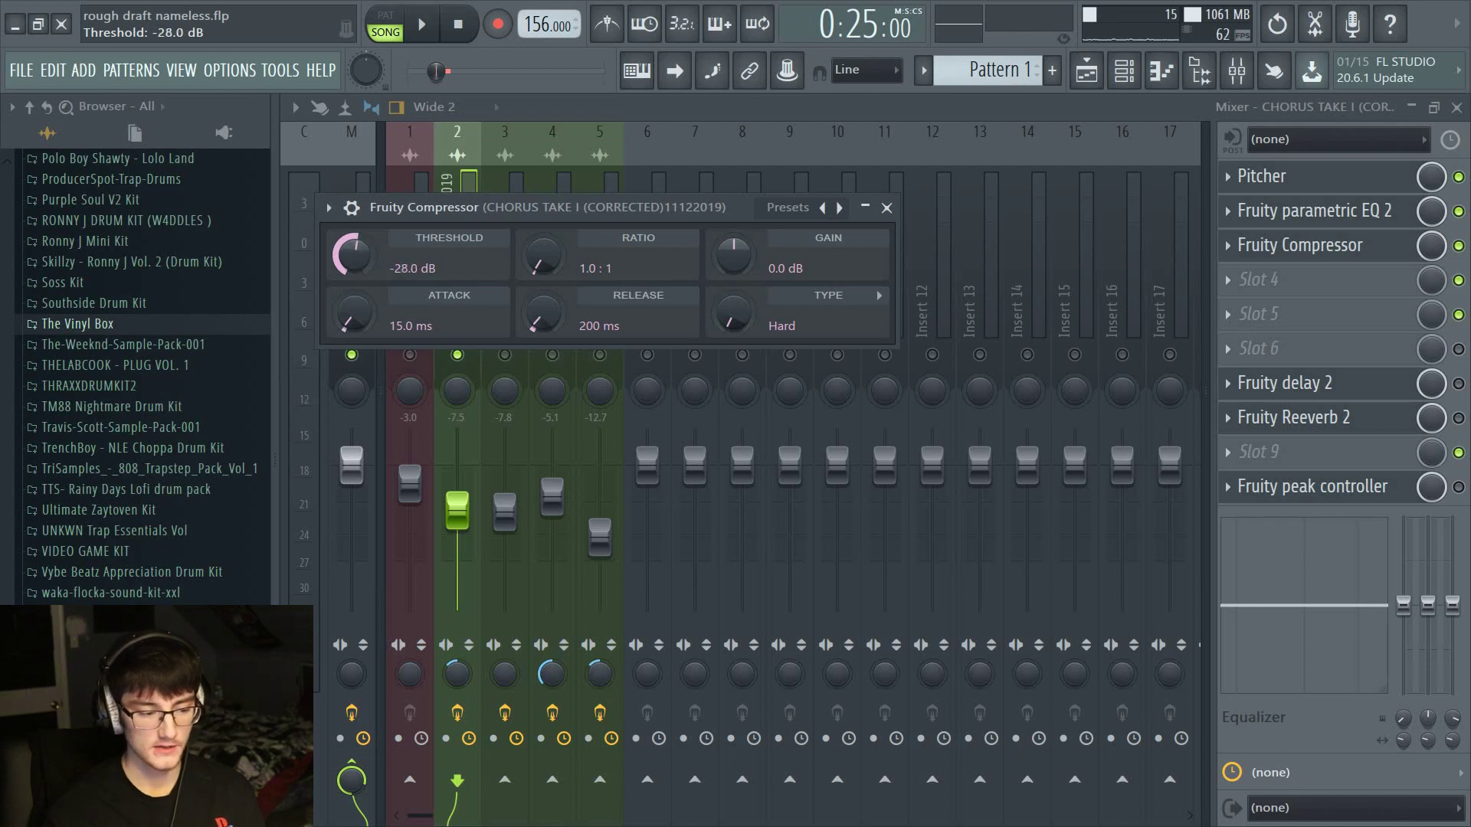
{"action": "left_click_drag", "start_coordinate": [536, 207], "coordinate": [774, 246]}
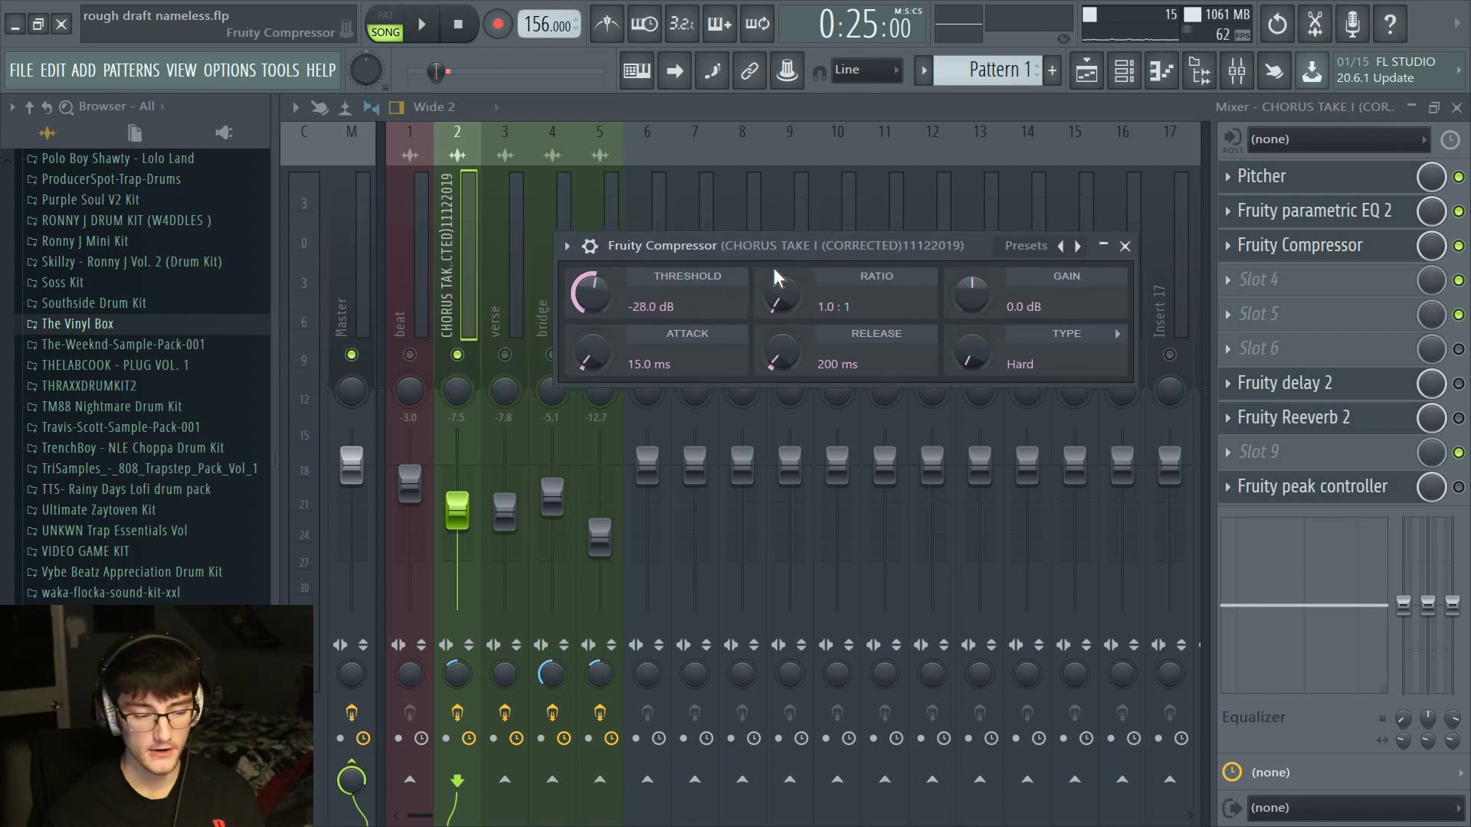
Set the compressor's ratio to 2.0:1 and its gain to 10.4 dB while auditioning the chorus vocal
{"action": "key", "text": "space"}
{"action": "left_click_drag", "start_coordinate": [799, 313], "coordinate": [799, 291]}
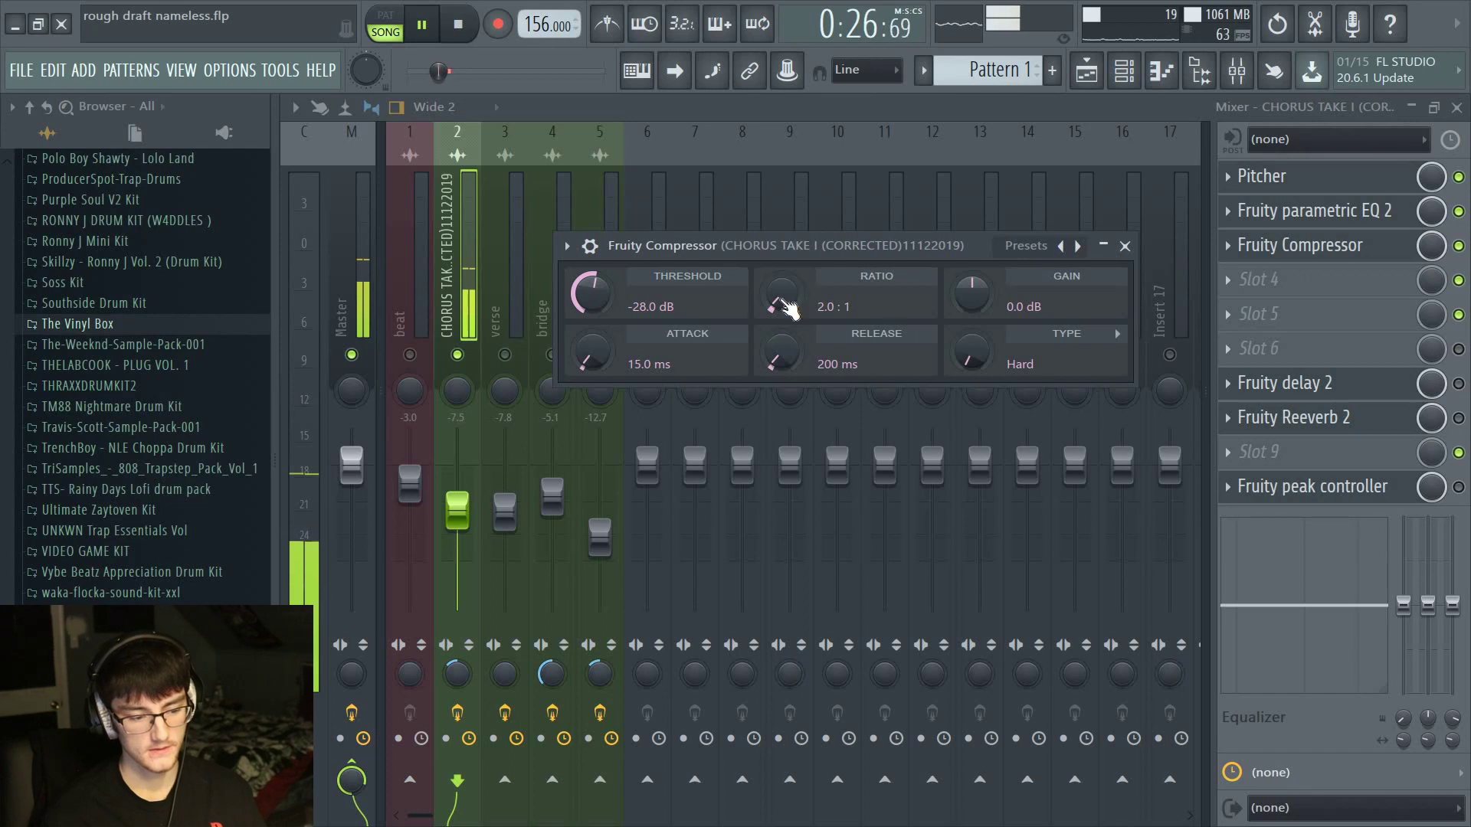
{"action": "key", "text": "space"}
{"action": "left_click_drag", "start_coordinate": [975, 305], "coordinate": [985, 301]}
{"action": "key", "text": "space"}
{"action": "key", "text": "space"}
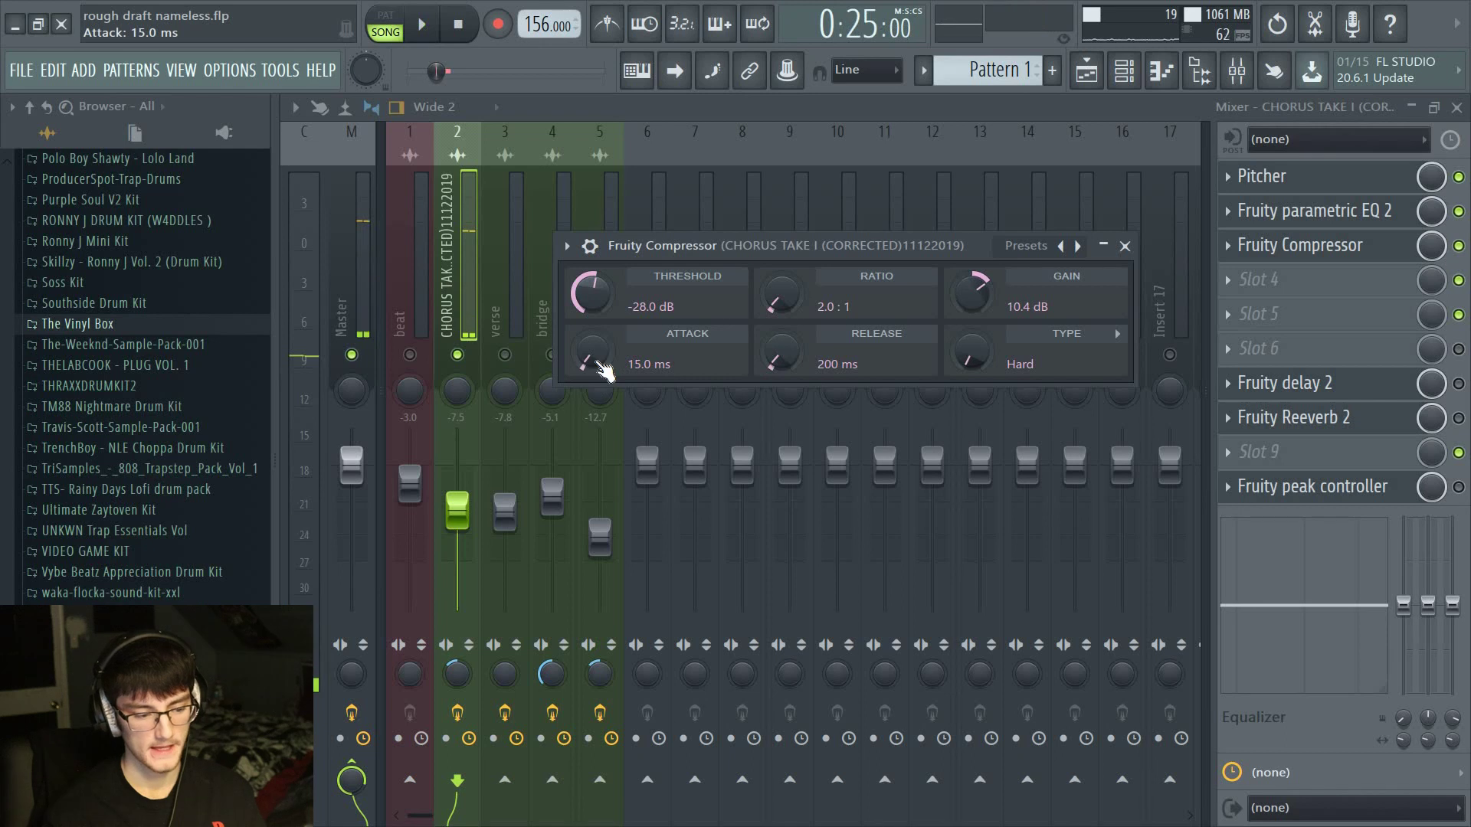
Set the compressor's attack to 19.3 ms and its gain to 10.9 dB while listening to the chorus loop
{"action": "left_click_drag", "start_coordinate": [593, 353], "coordinate": [592, 347]}
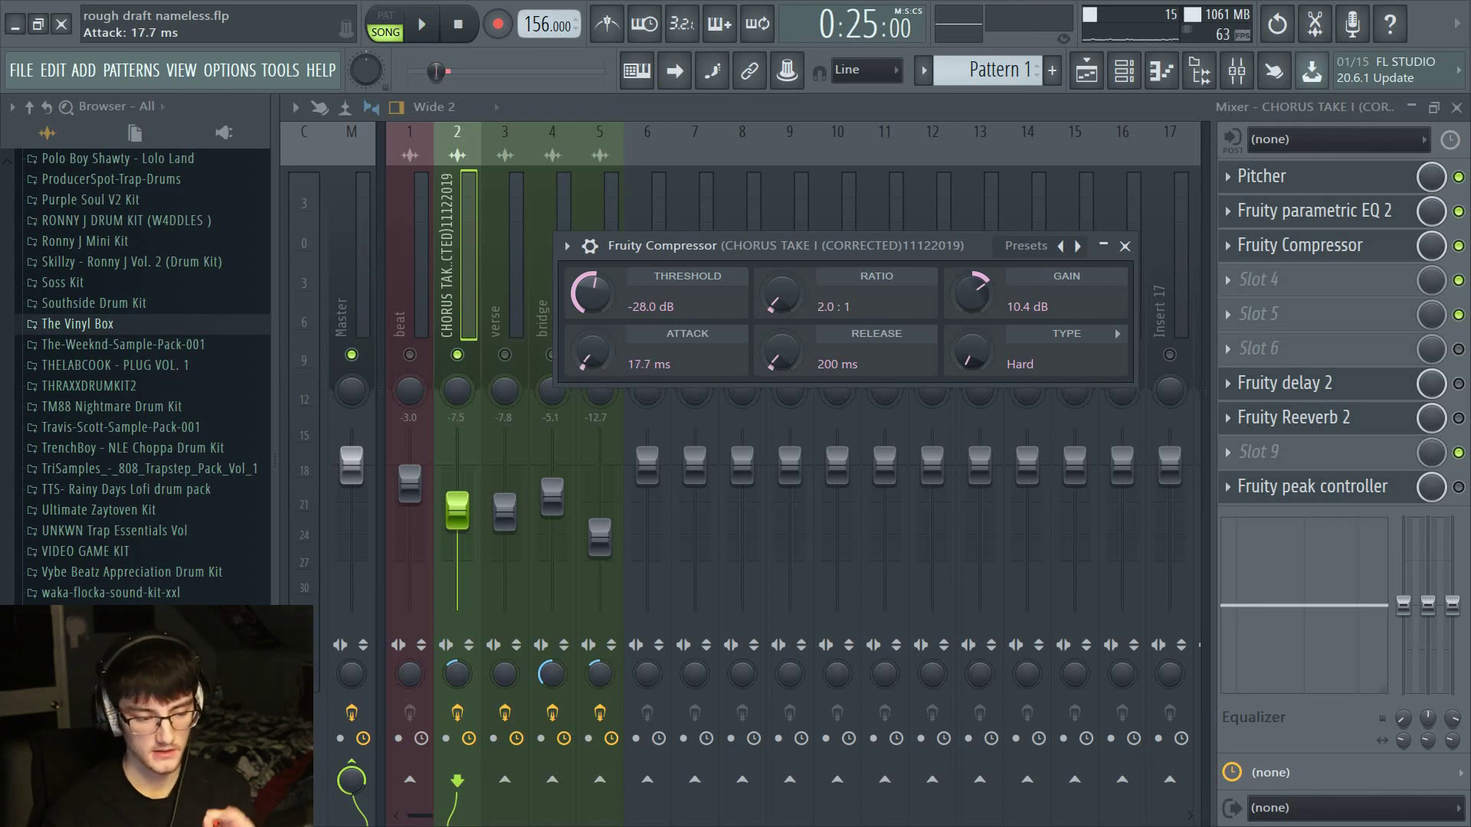
{"action": "key", "text": "space"}
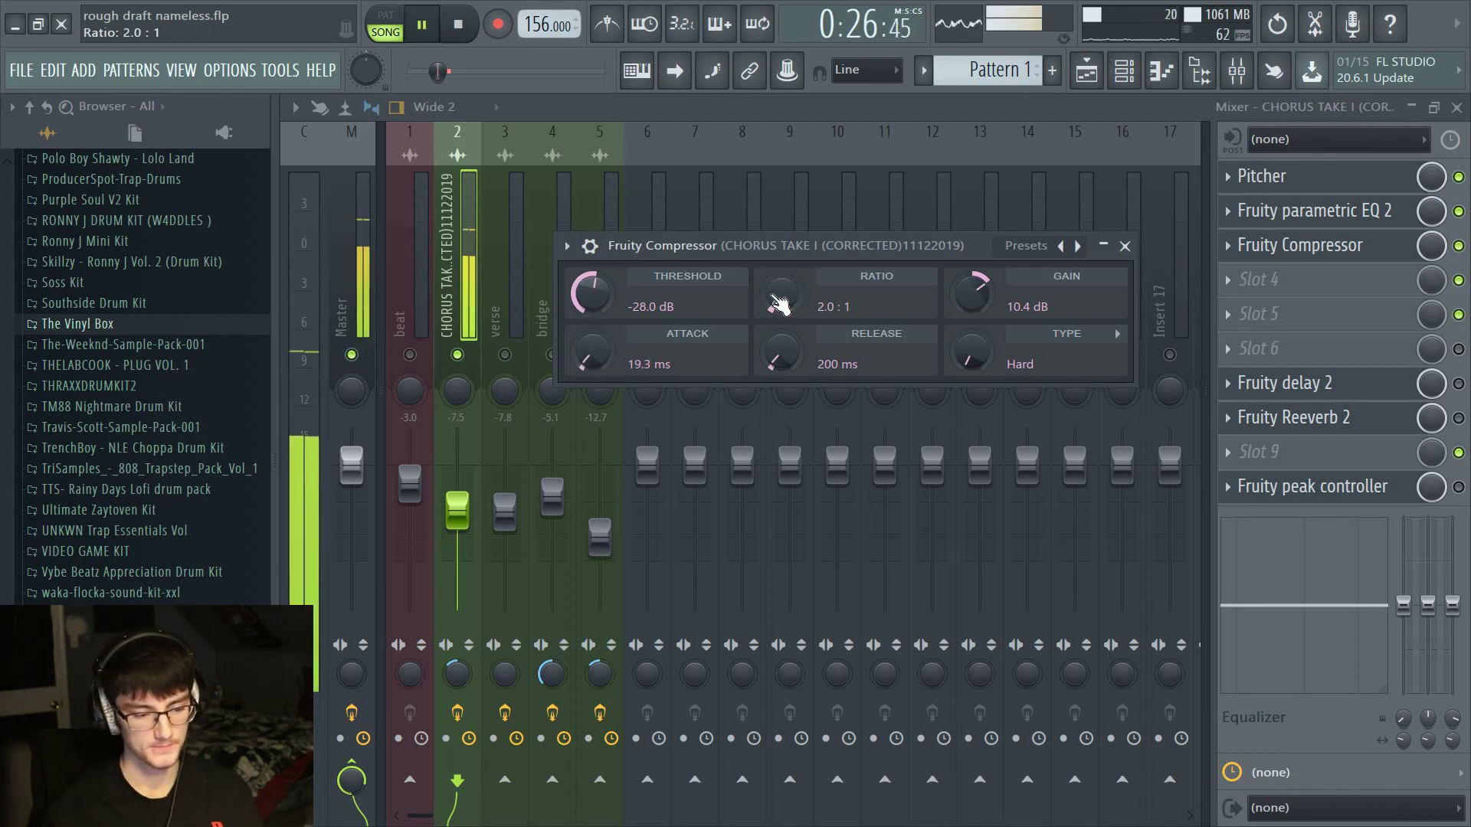
{"action": "key", "text": "space"}
{"action": "key", "text": "space"}
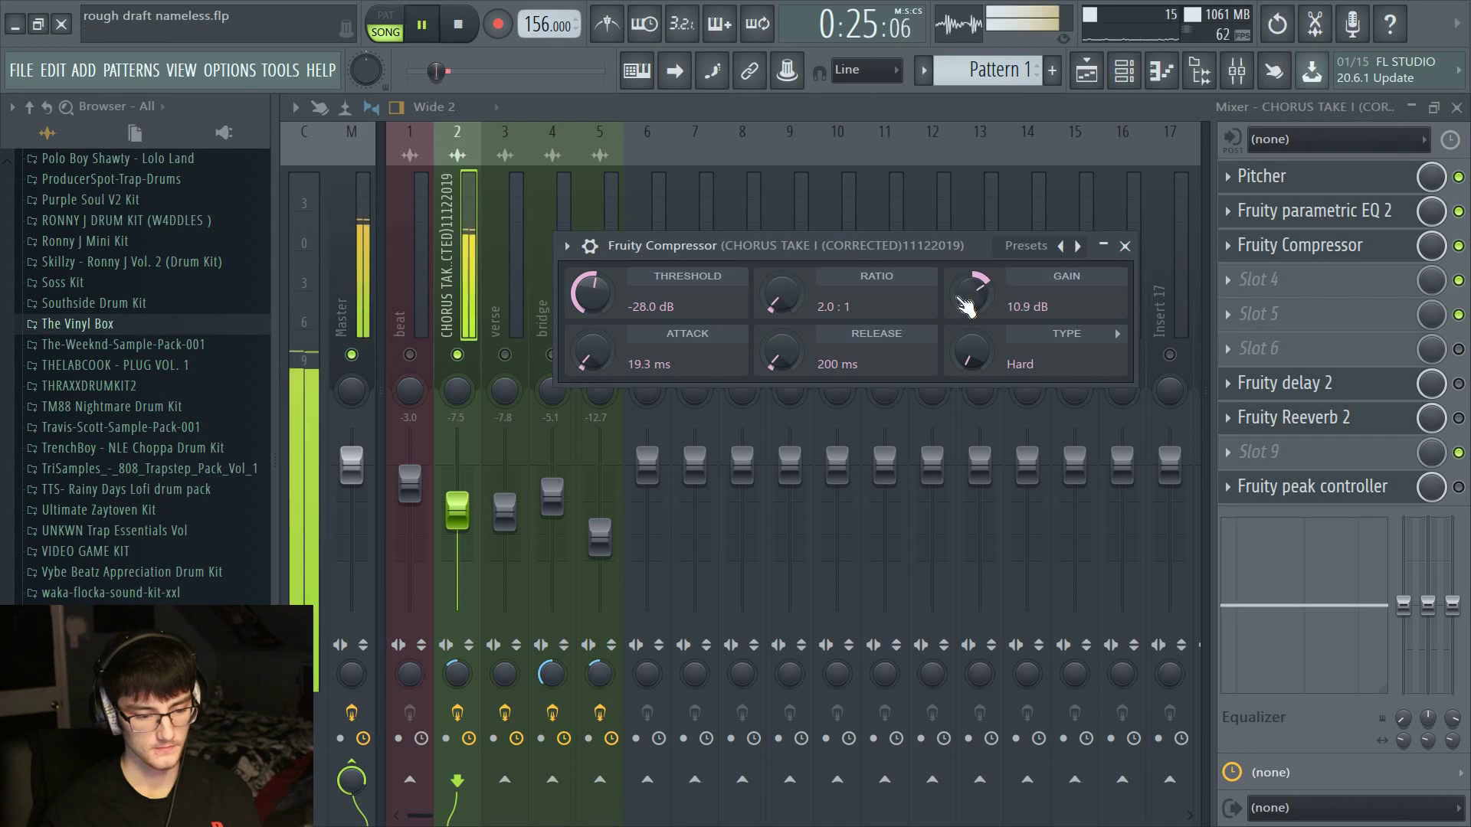
Raise the chorus track's level to -6.8 dB while listening, and load Soundgoodizer into slot 5
{"action": "left_click_drag", "start_coordinate": [463, 512], "coordinate": [463, 507]}
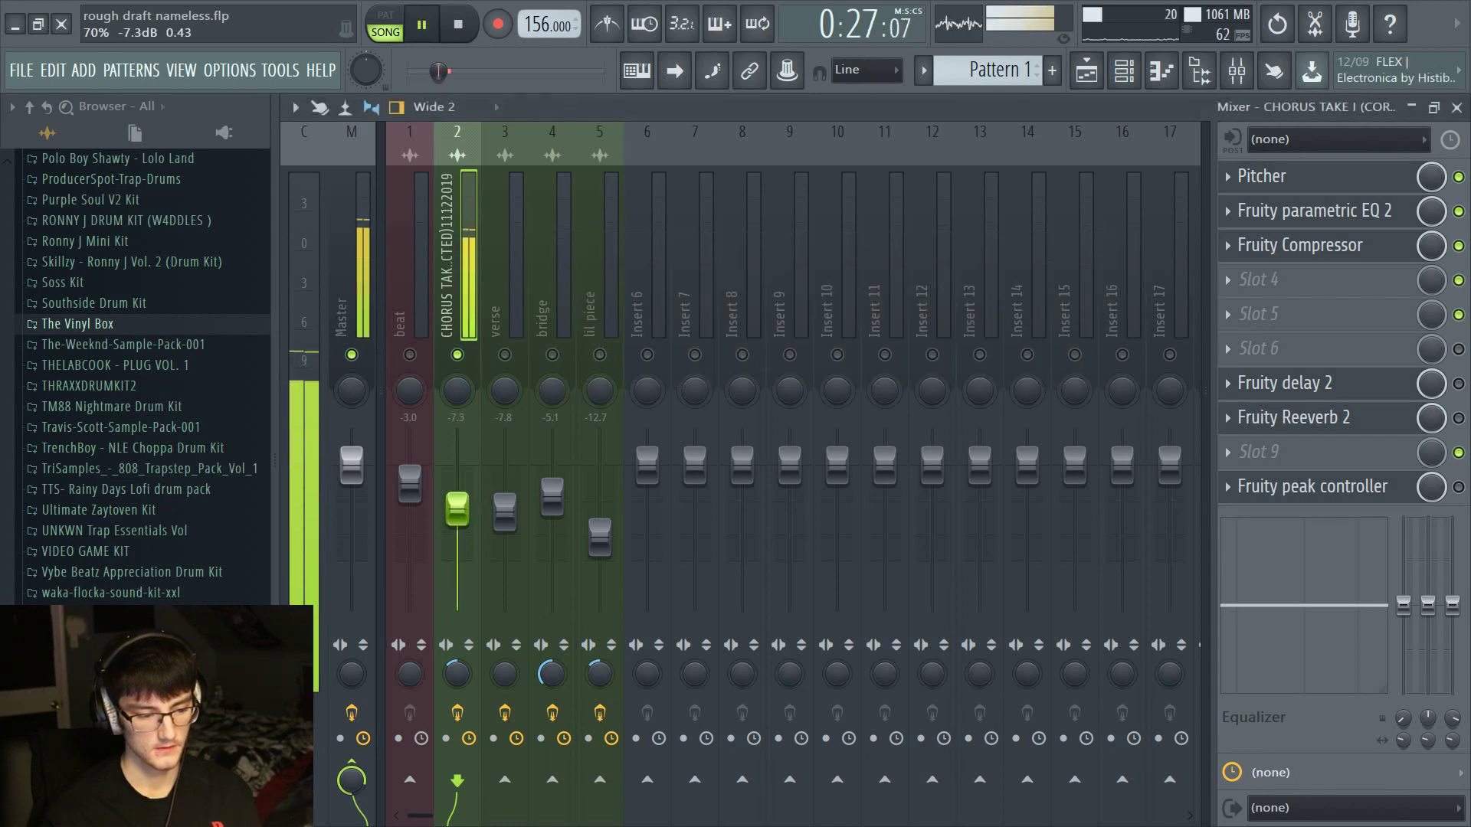
{"action": "key", "text": "space"}
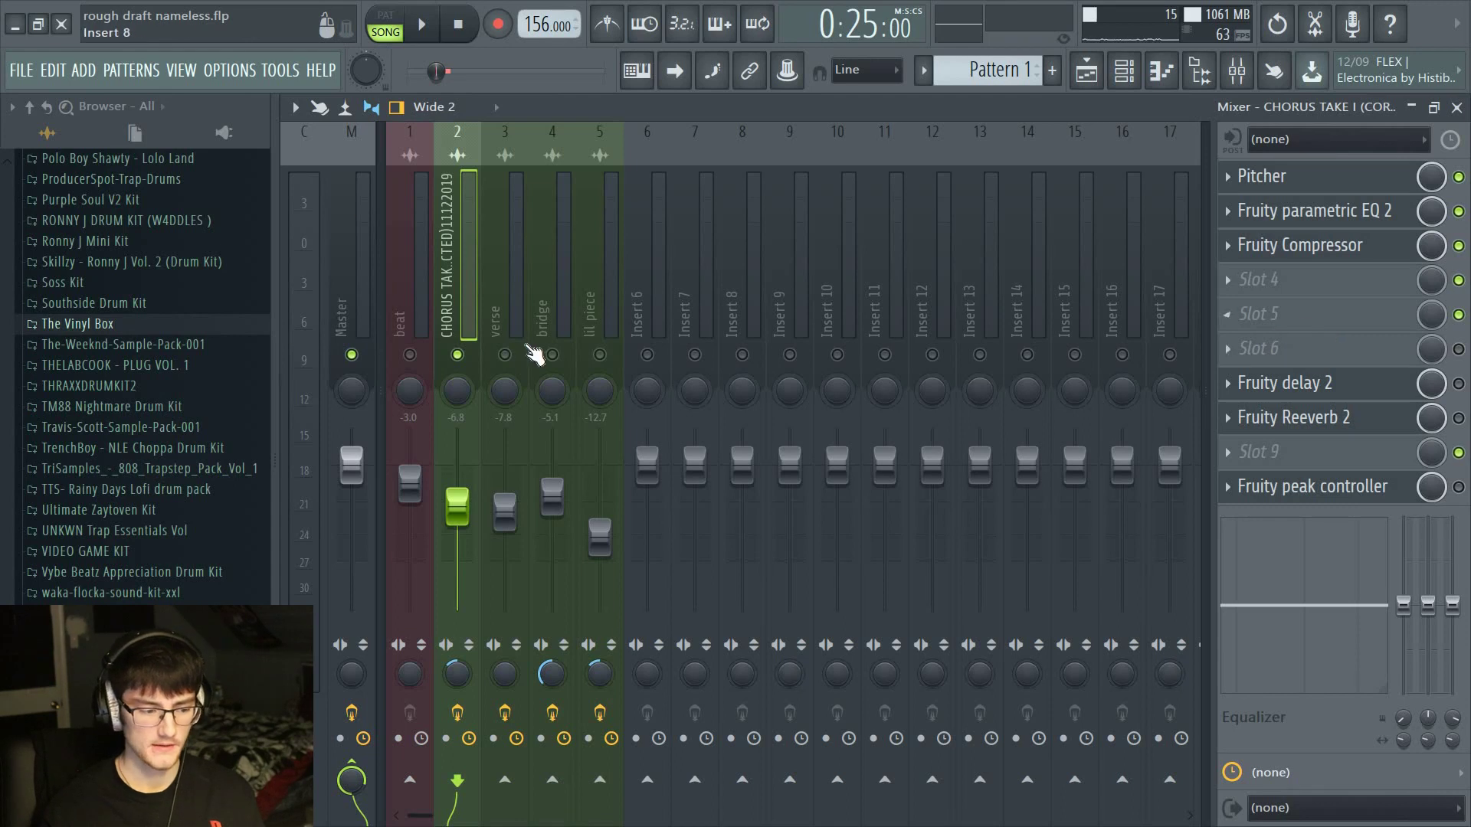
{"action": "left_click", "coordinate": [1261, 314]}
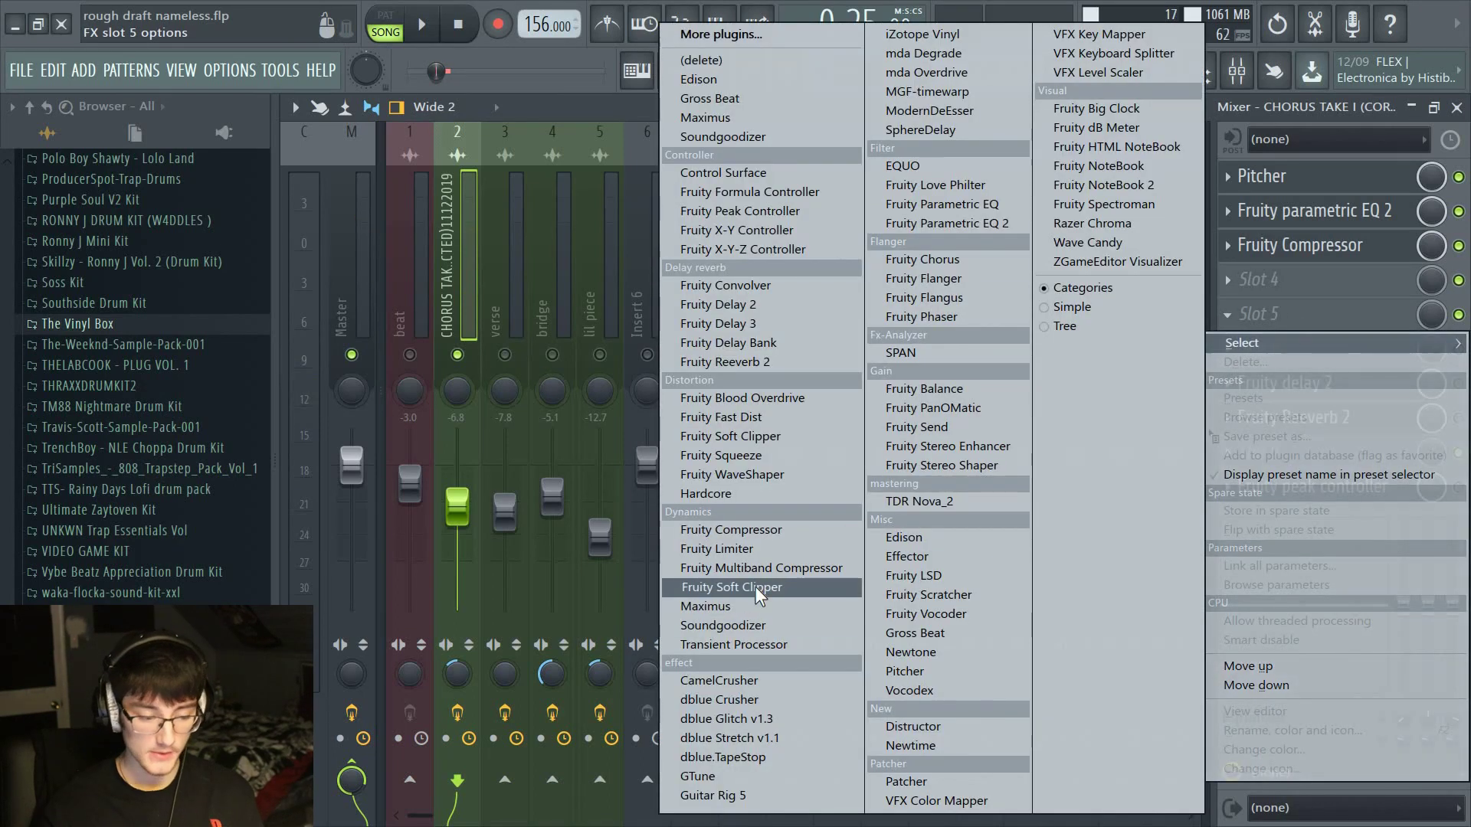
{"action": "left_click", "coordinate": [741, 627]}
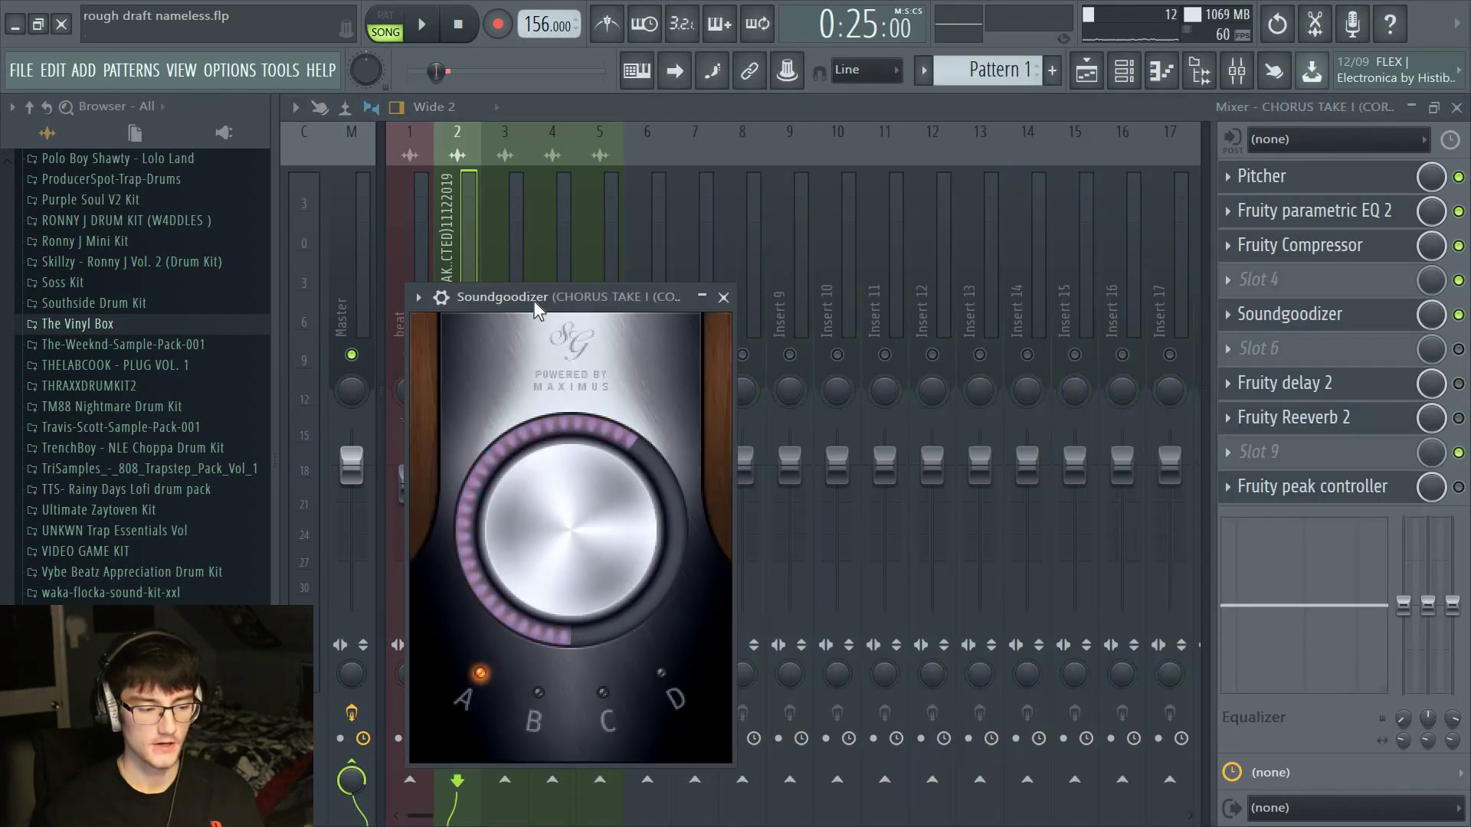
{"action": "left_click_drag", "start_coordinate": [536, 310], "coordinate": [942, 232]}
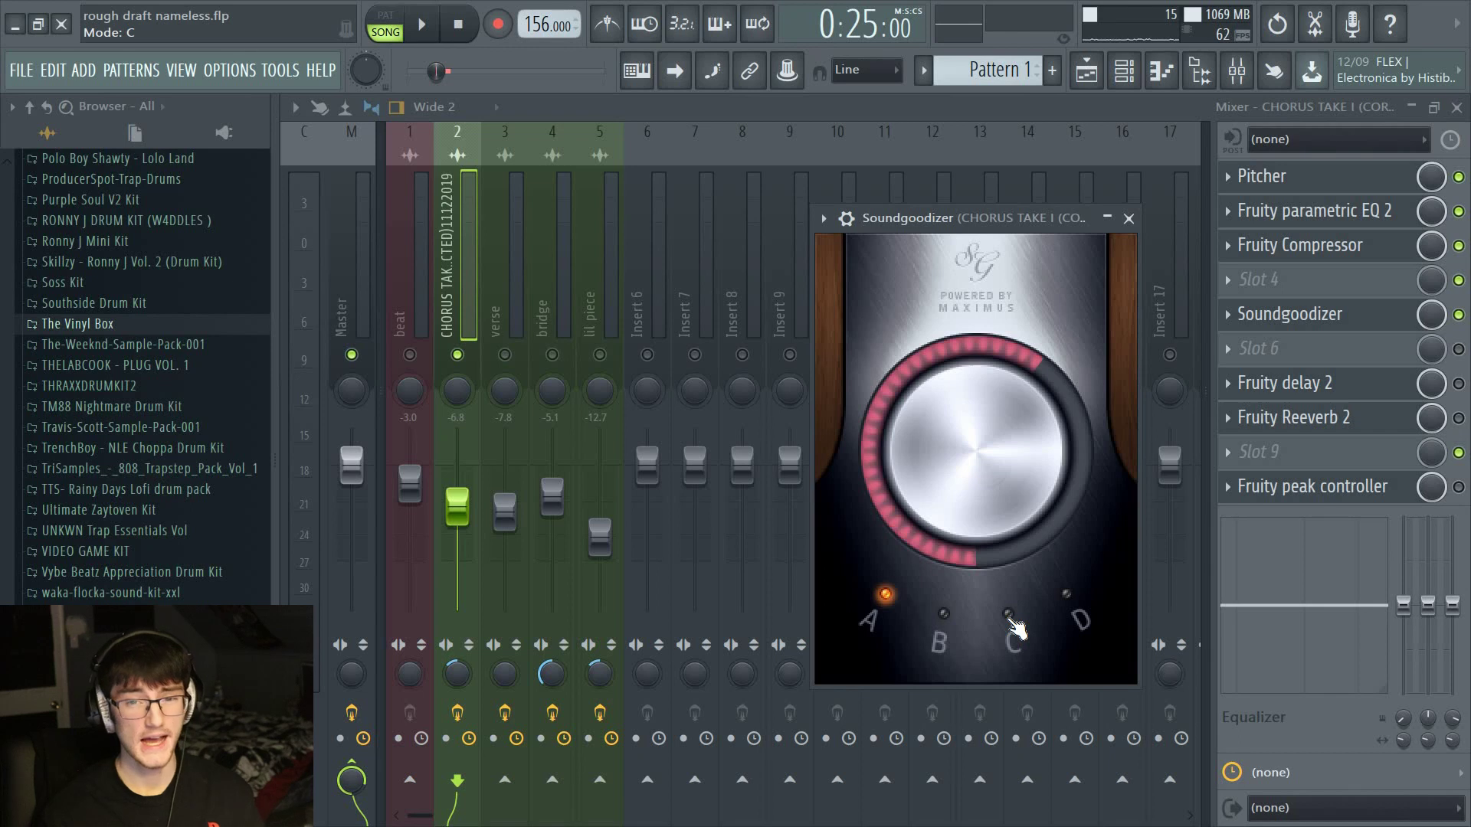
Set Soundgoodizer to mode B with a low amount while auditioning the chorus, and move it up to slot 4
{"action": "key", "text": "space"}
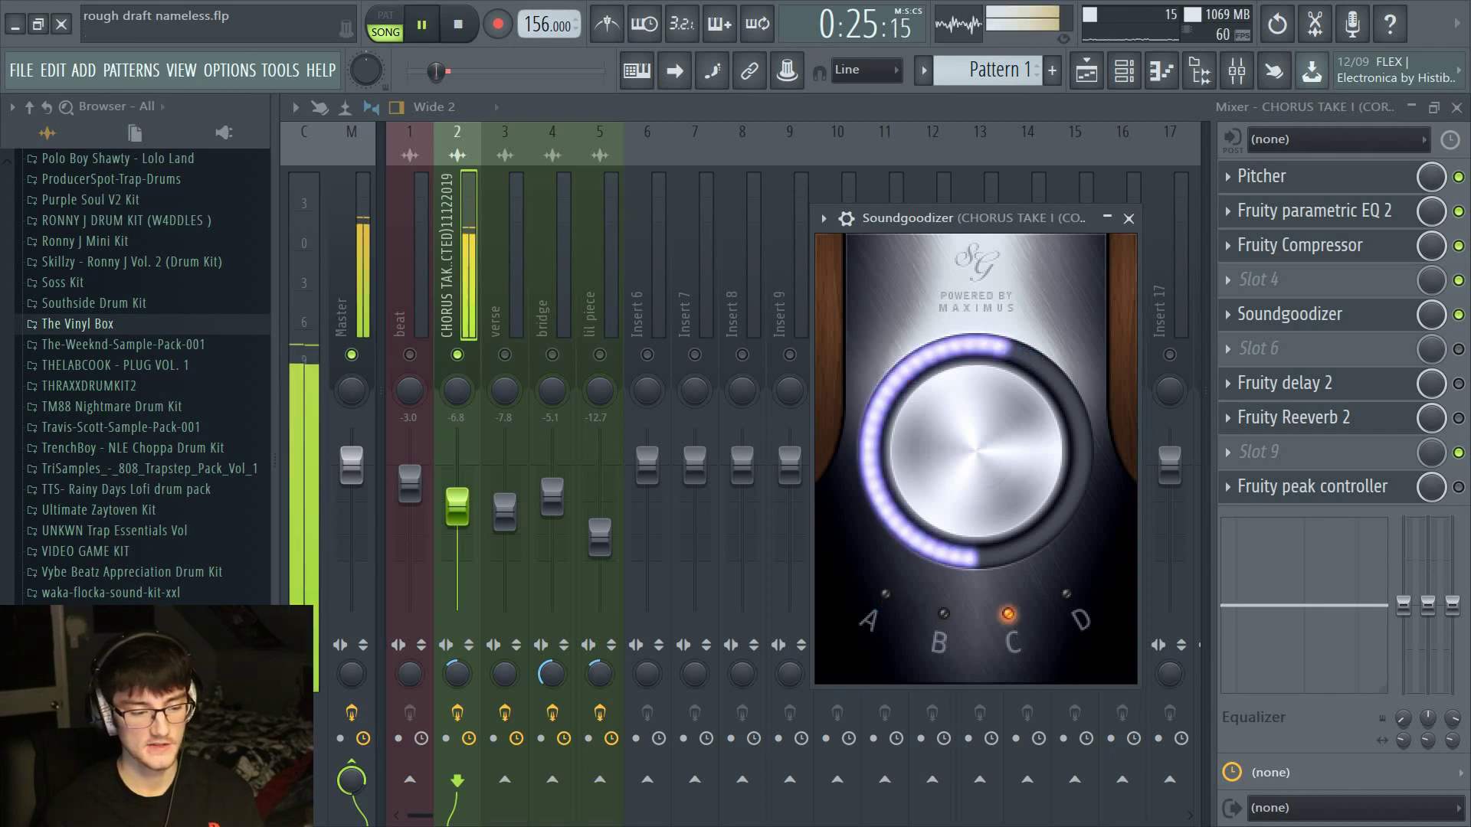
{"action": "left_click", "coordinate": [944, 614]}
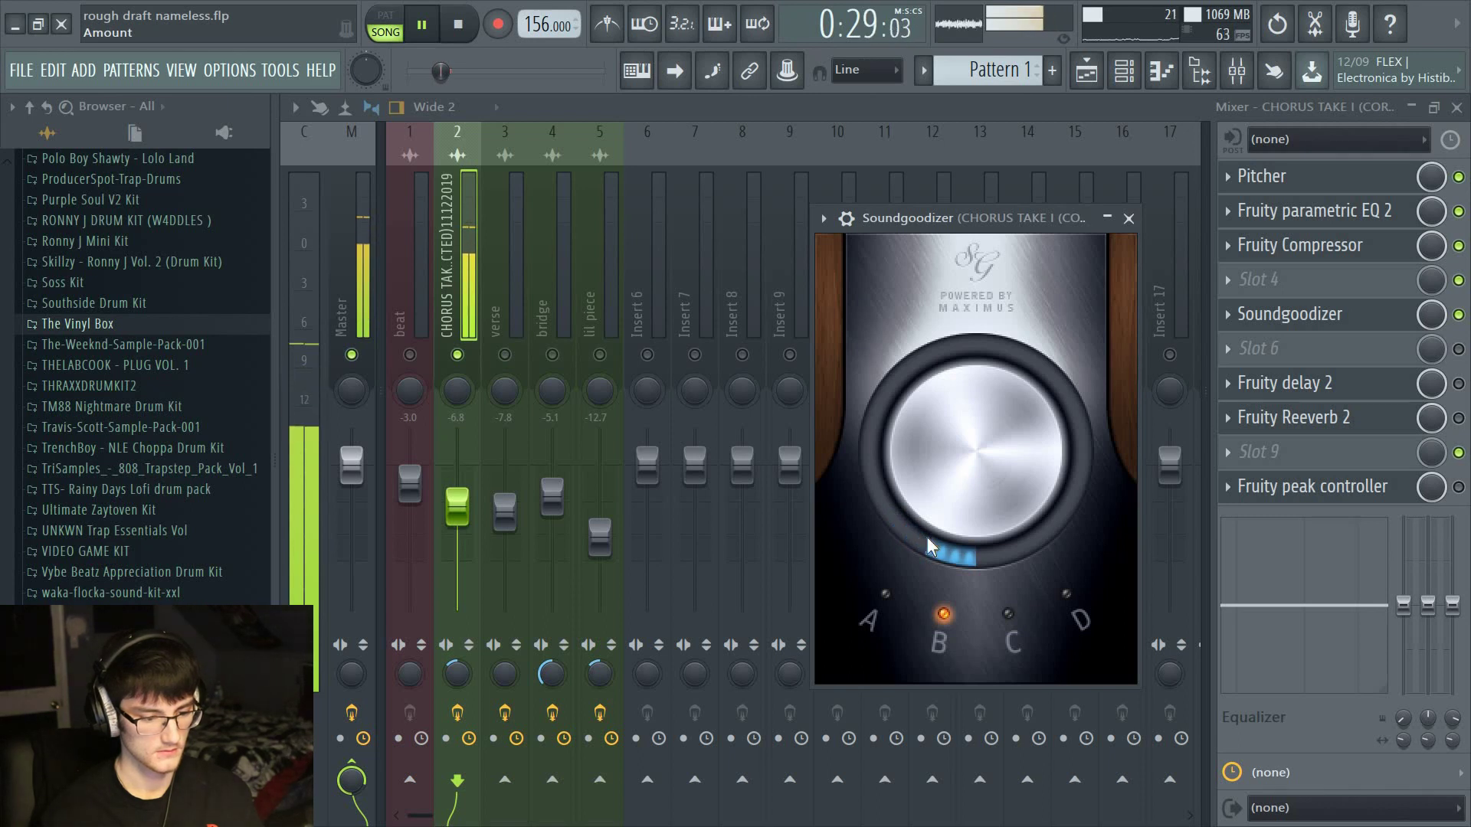
{"action": "key", "text": "space"}
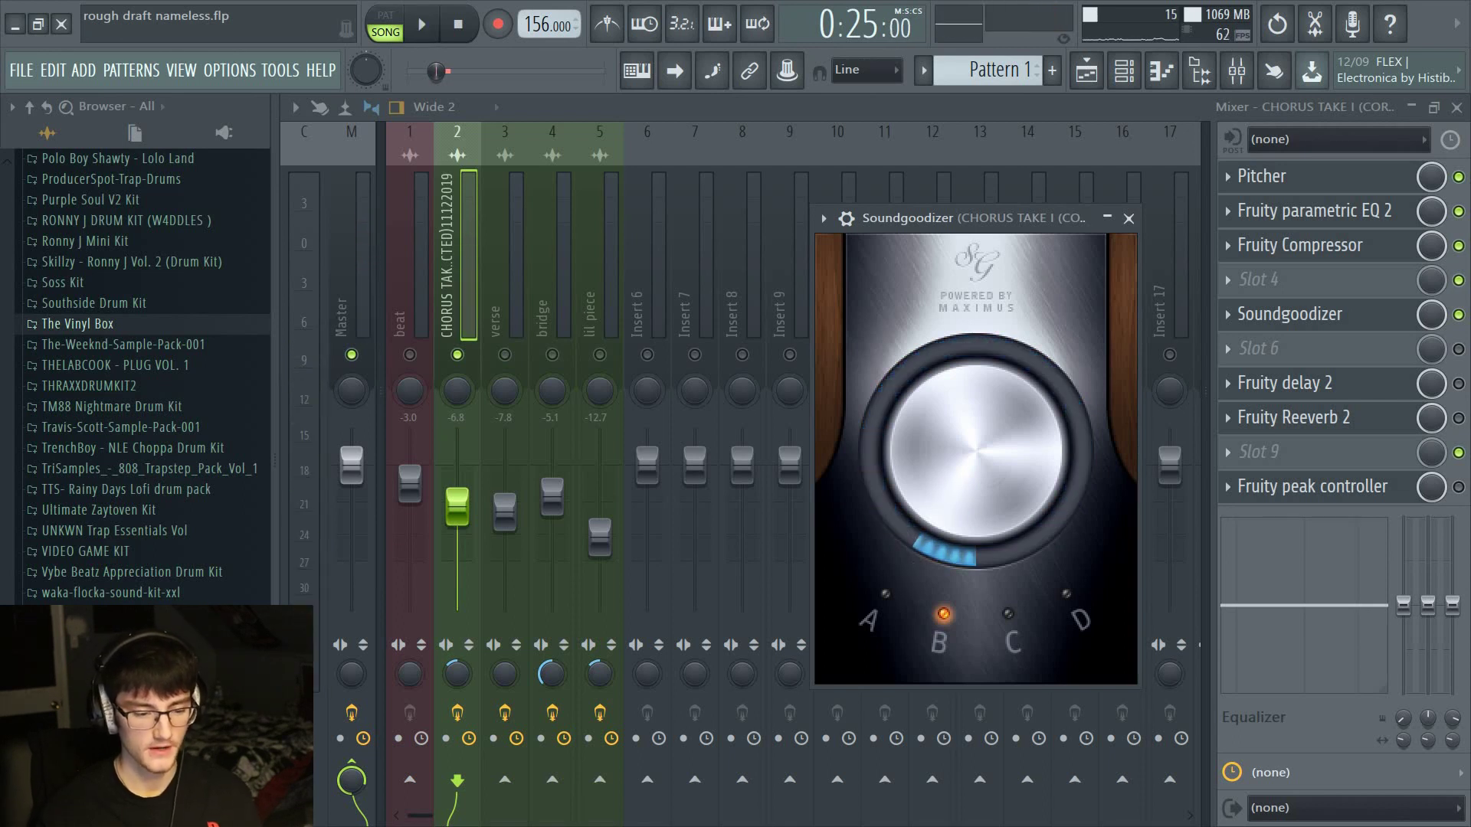
{"action": "left_click_drag", "start_coordinate": [1391, 314], "coordinate": [1390, 285]}
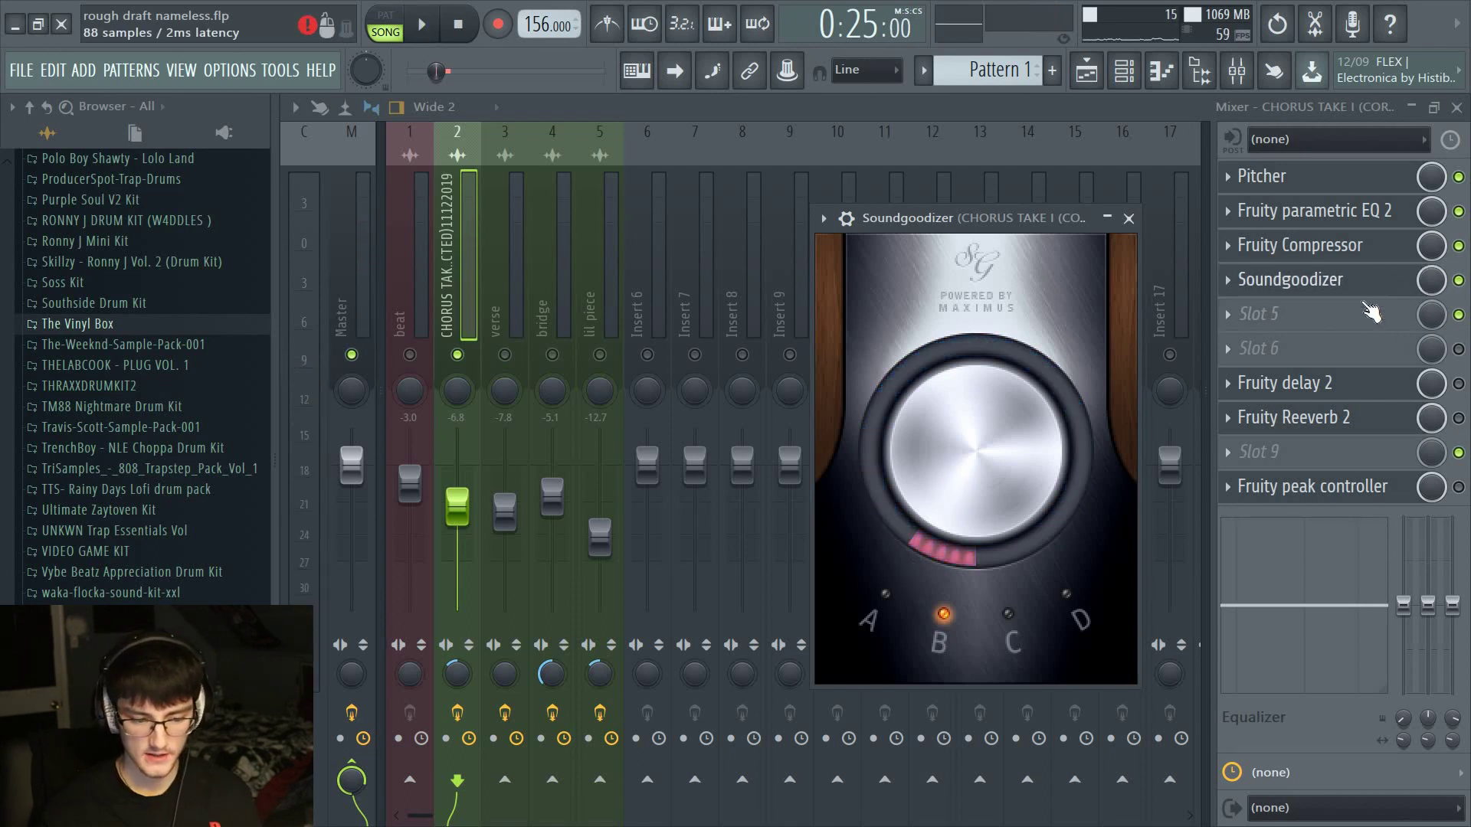
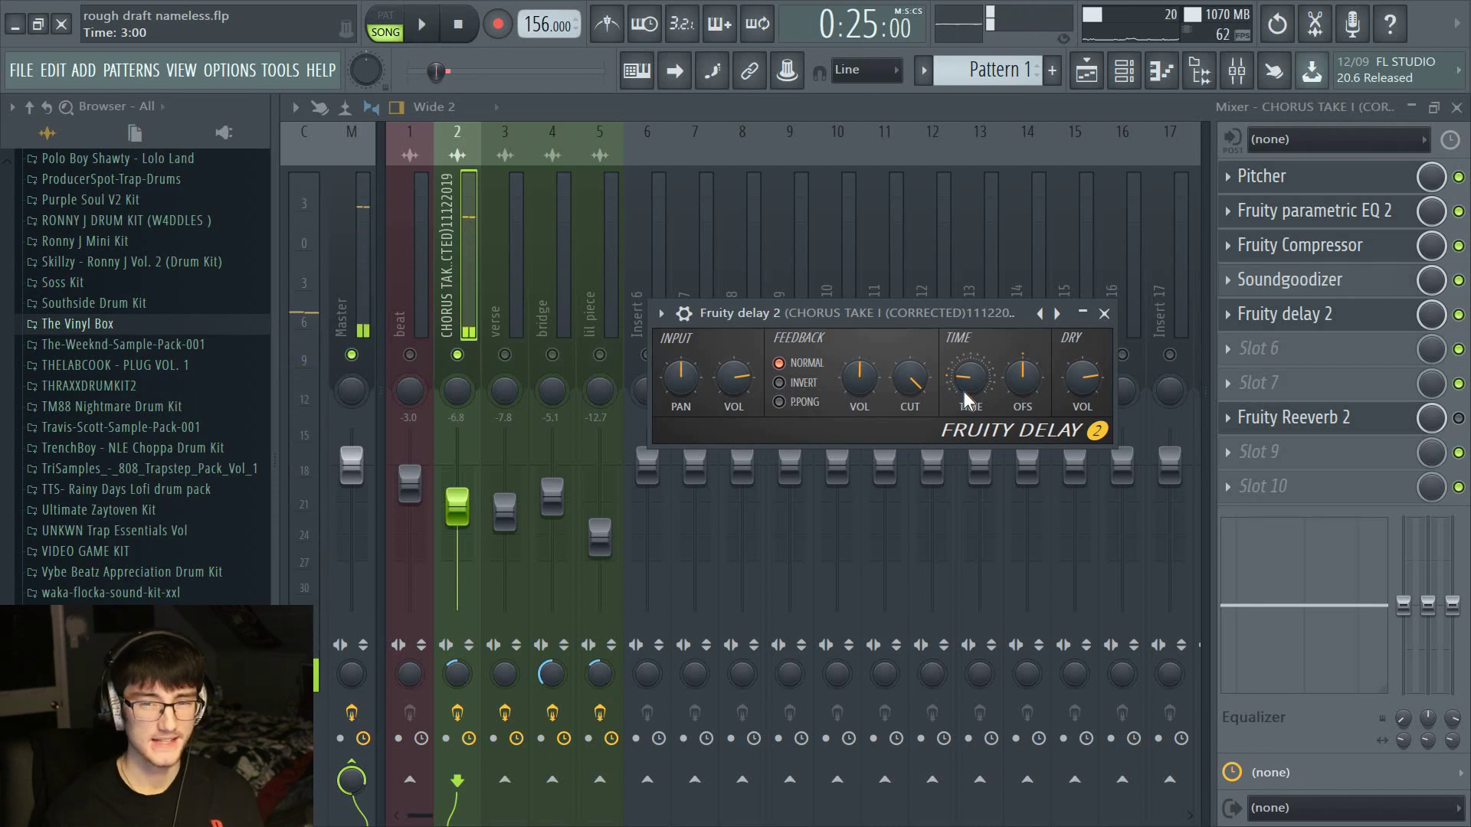
Set Fruity Delay 2's time to 2:00 and lower its feedback volume and cutoff while auditioning the chorus
{"action": "scroll", "coordinate": [963, 389], "scroll_direction": "down", "scroll_amount": 1}
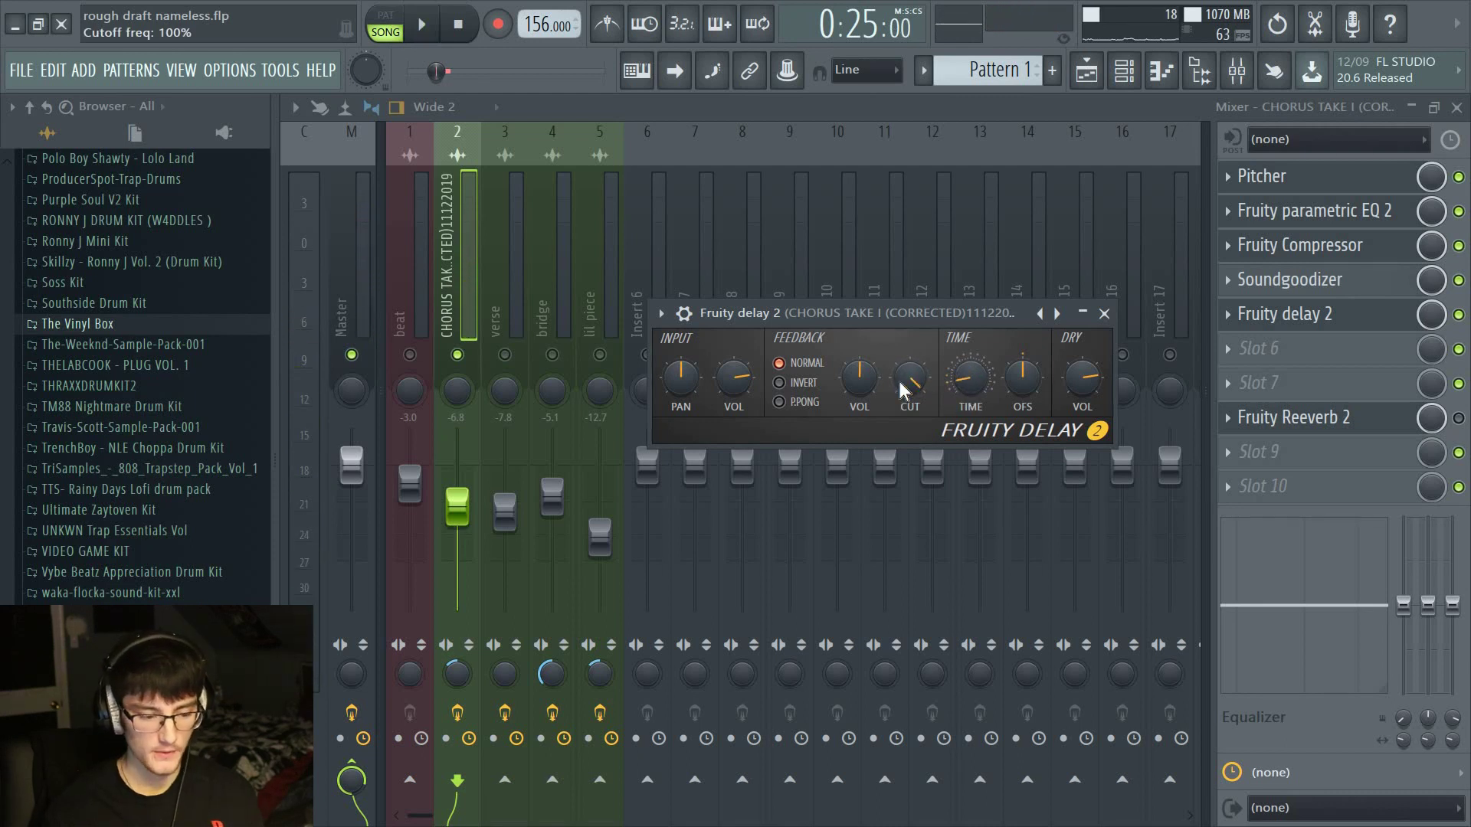
{"action": "scroll", "coordinate": [910, 377], "scroll_direction": "down", "scroll_amount": 2}
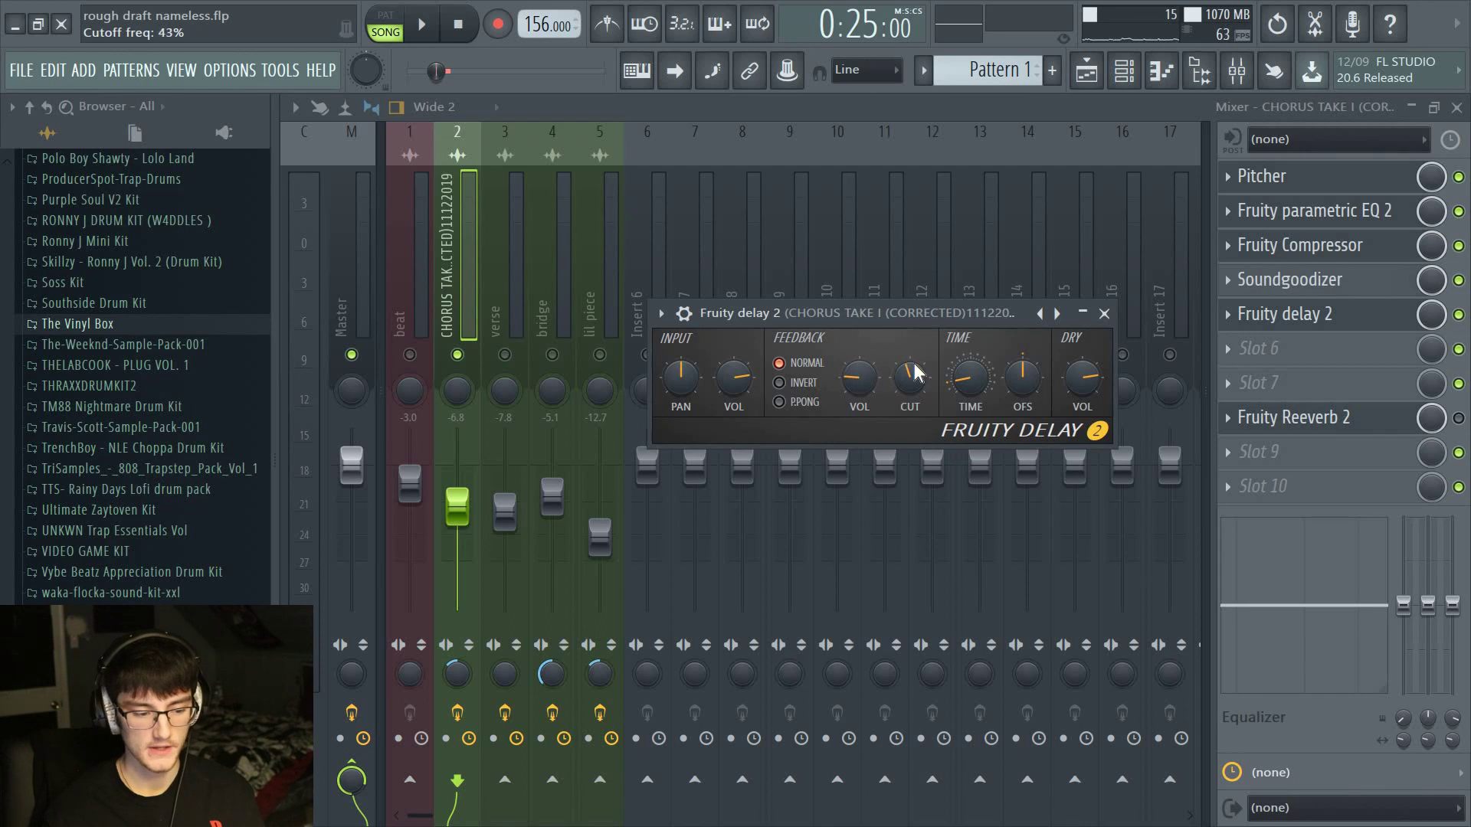
{"action": "key", "text": "space"}
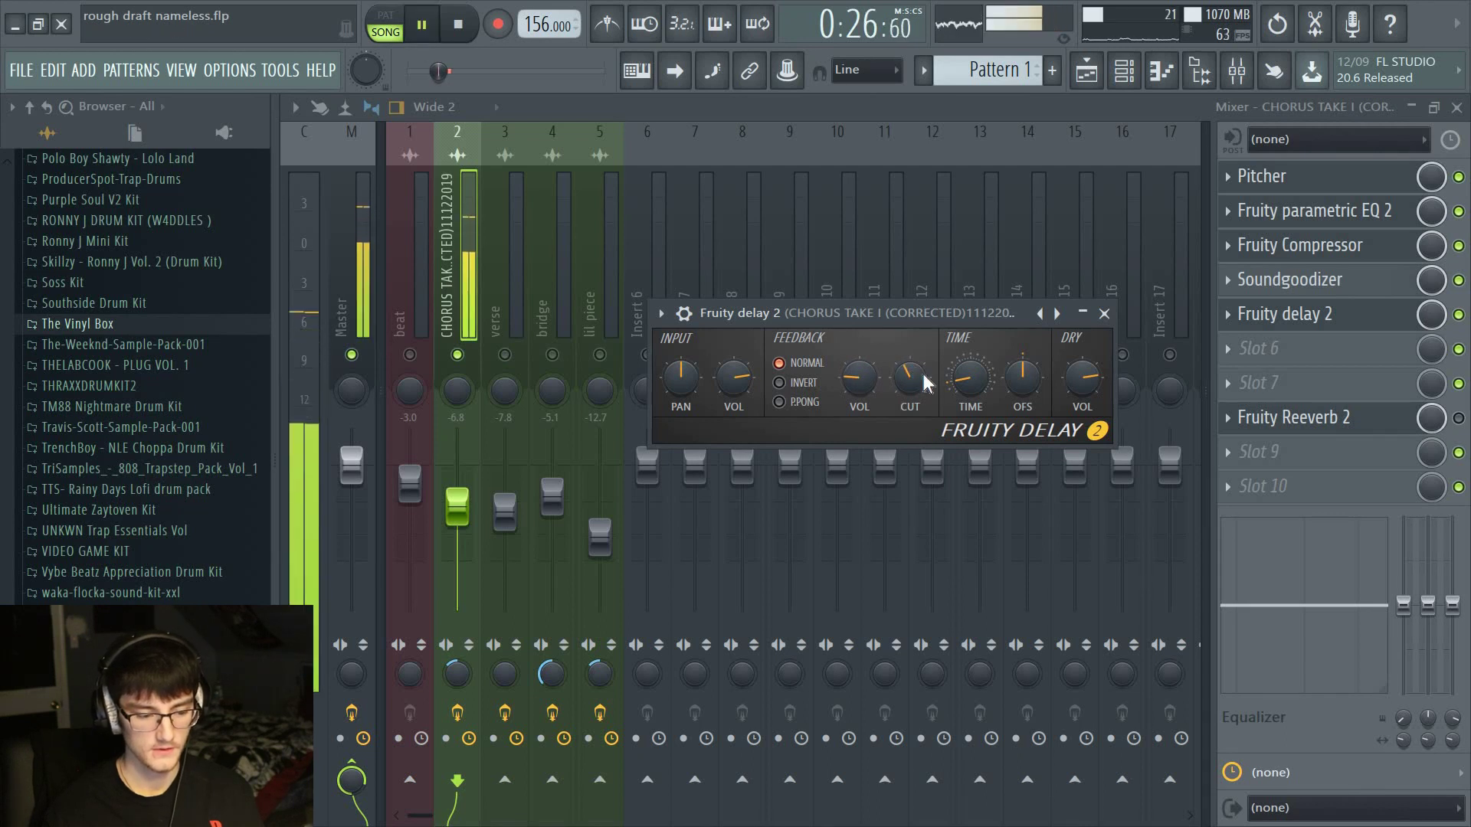
{"action": "key", "text": "space"}
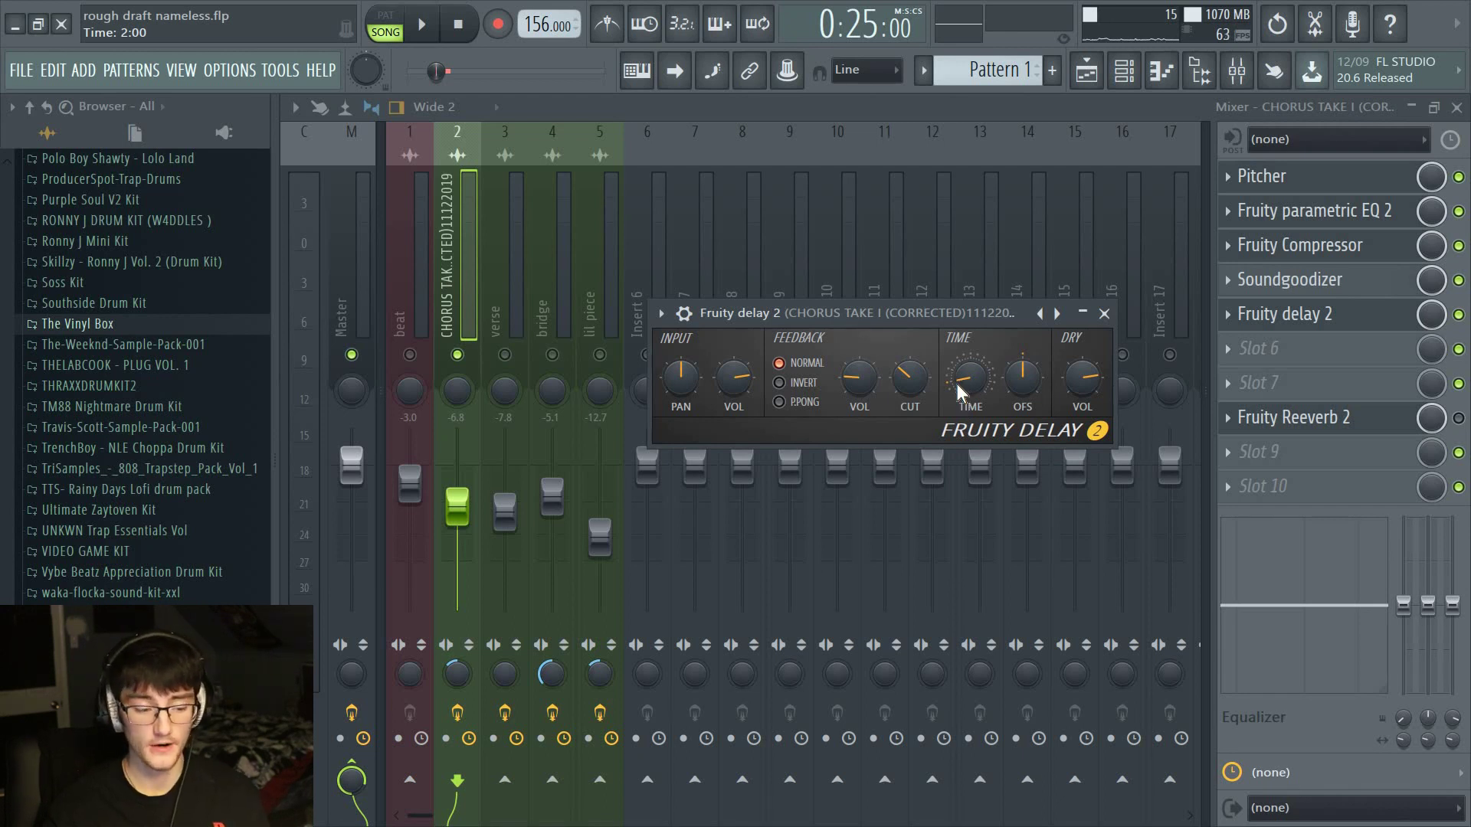
Set the delay's time to 4:00 and listen to the chorus loop with it
{"action": "scroll", "coordinate": [967, 387], "scroll_direction": "up", "scroll_amount": 2}
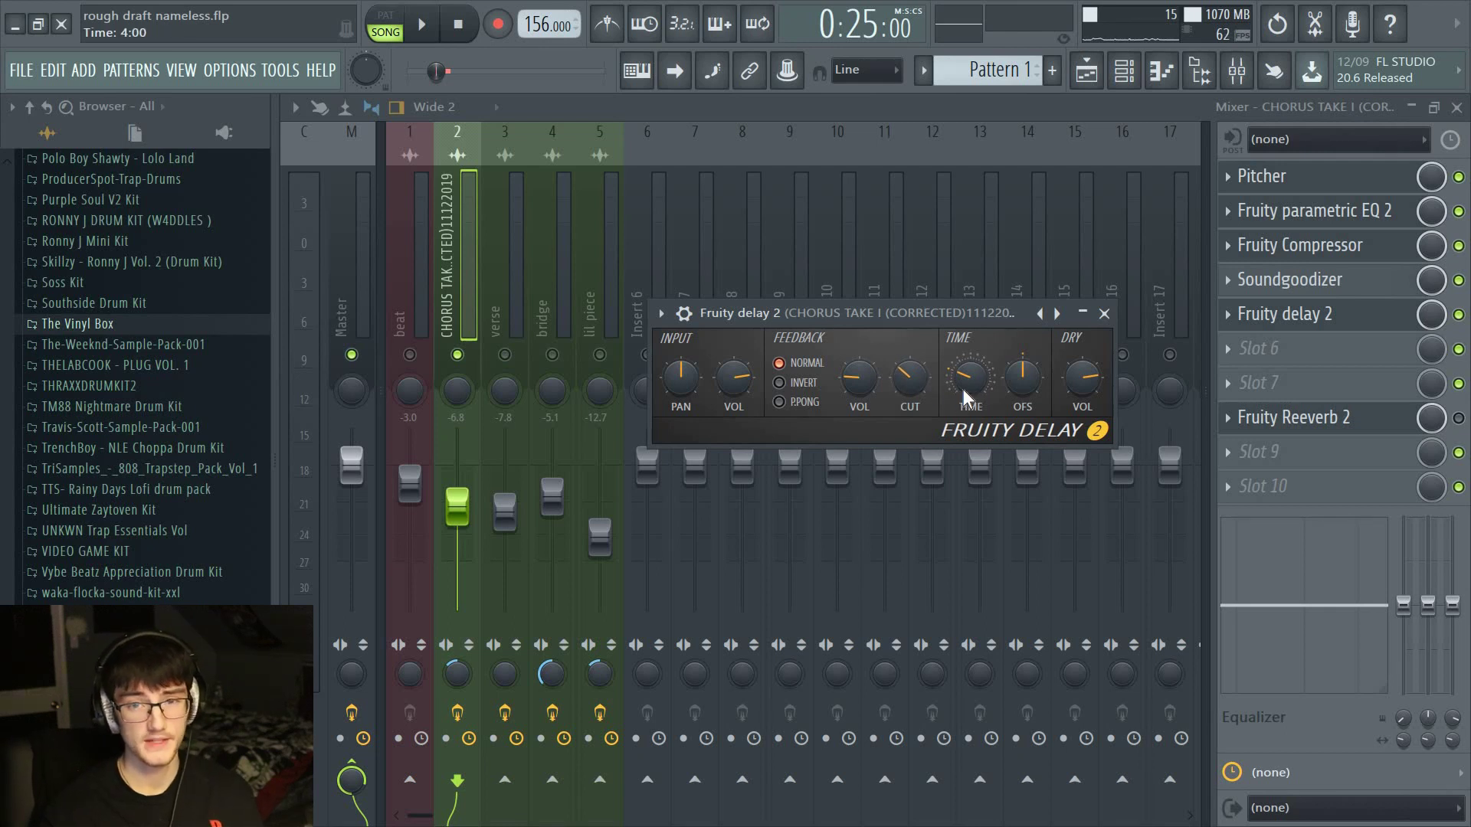
{"action": "key", "text": "space"}
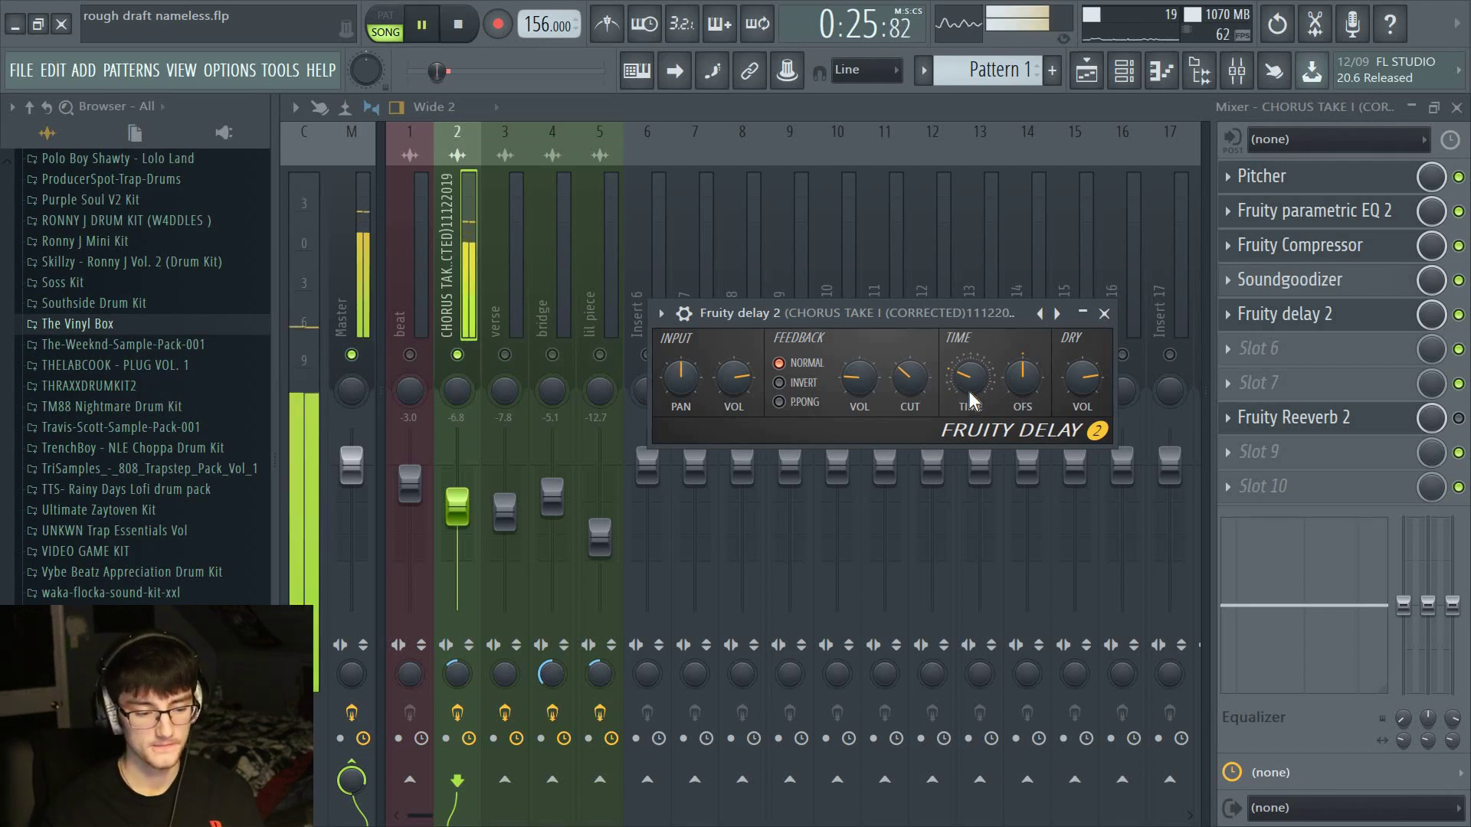
{"action": "mouse_move", "coordinate": [964, 383]}
{"action": "left_mouse_down"}
{"action": "mouse_move", "coordinate": [964, 414]}
{"action": "mouse_move", "coordinate": [963, 383]}
{"action": "left_mouse_up"}
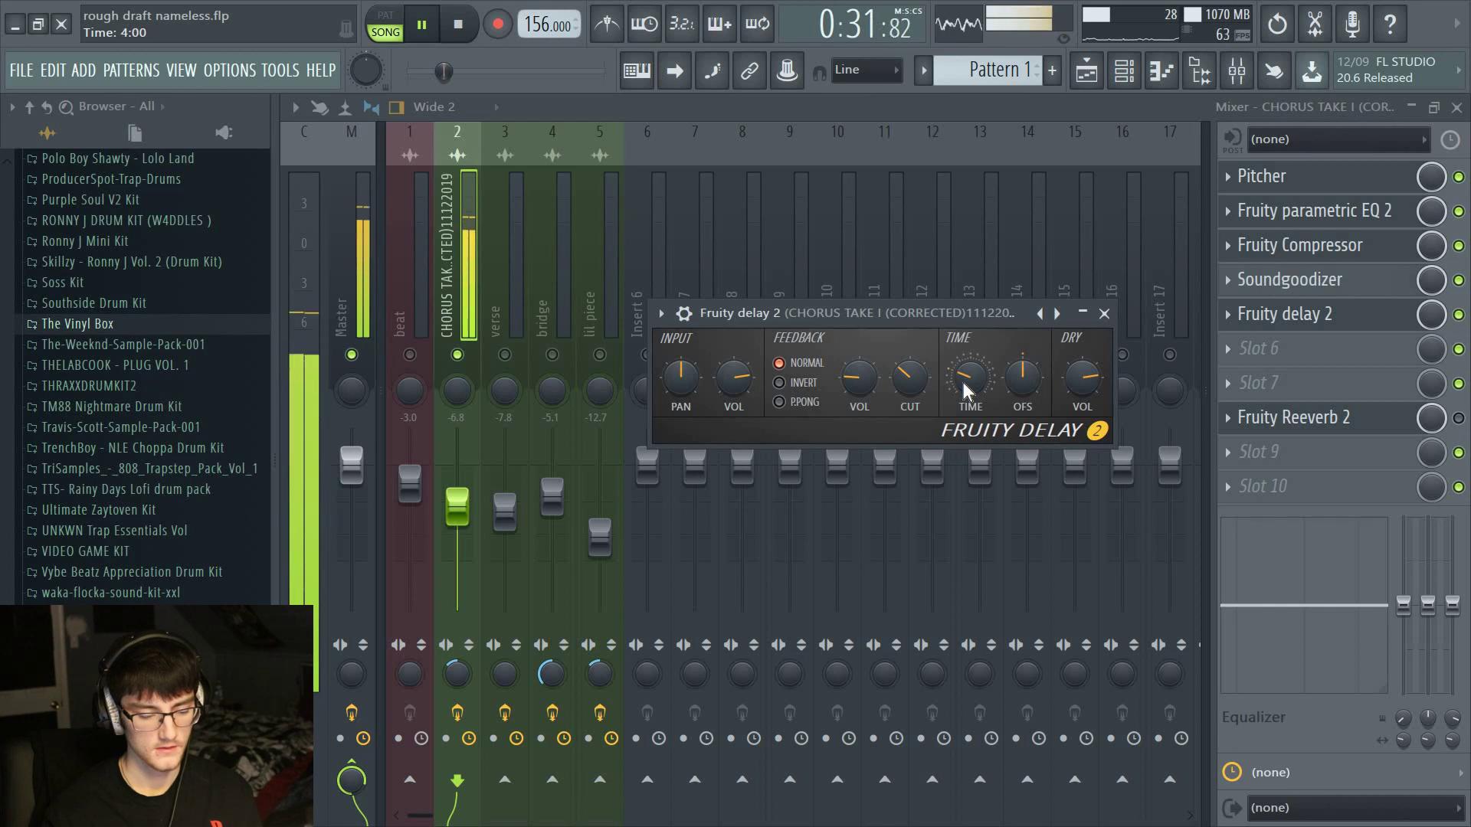
{"action": "key", "text": "space"}
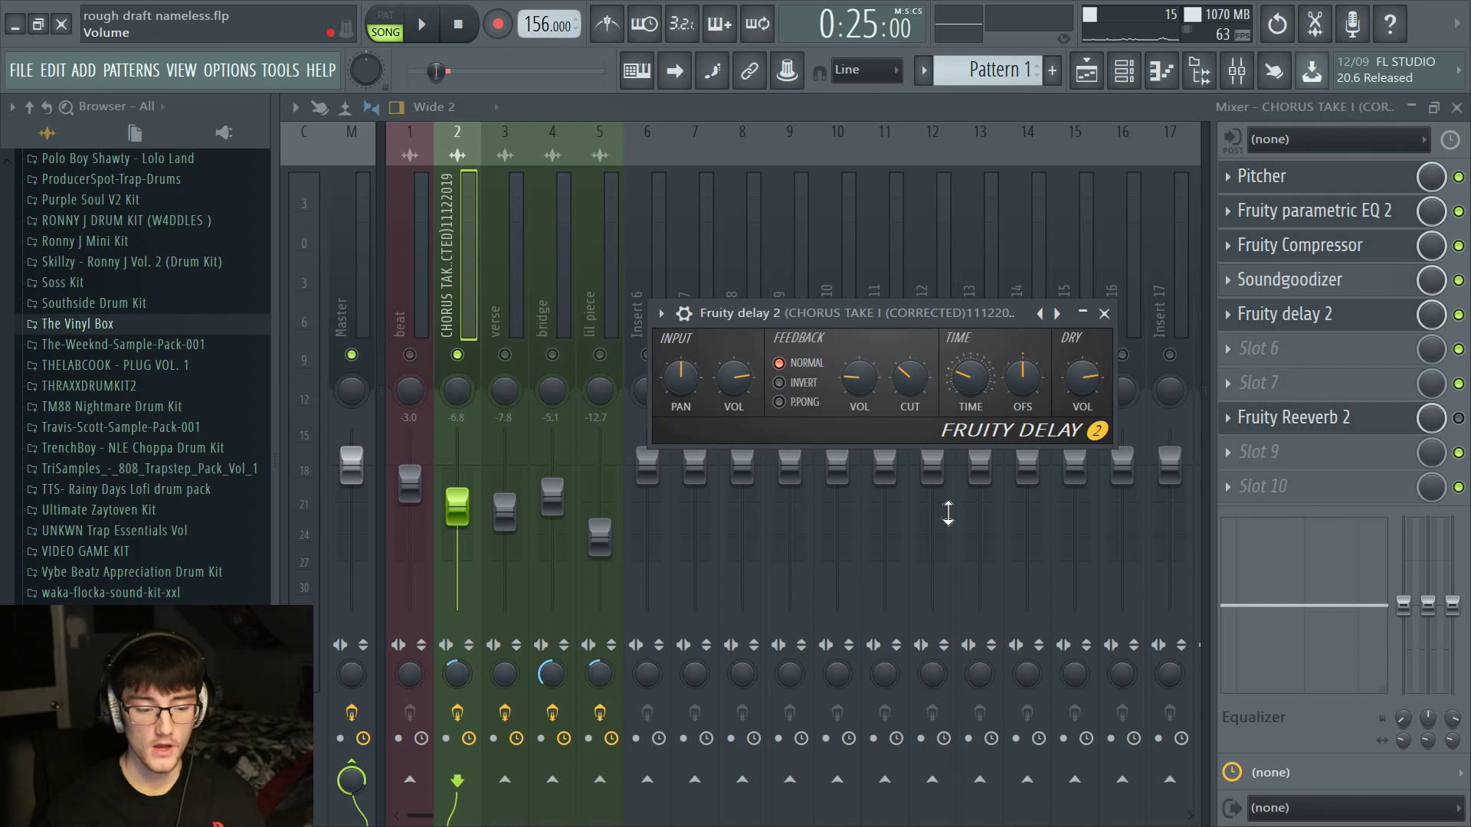
Add a Fruity Peak Controller in slot 10 of the chorus track and close its window
{"action": "left_click", "coordinate": [1324, 503]}
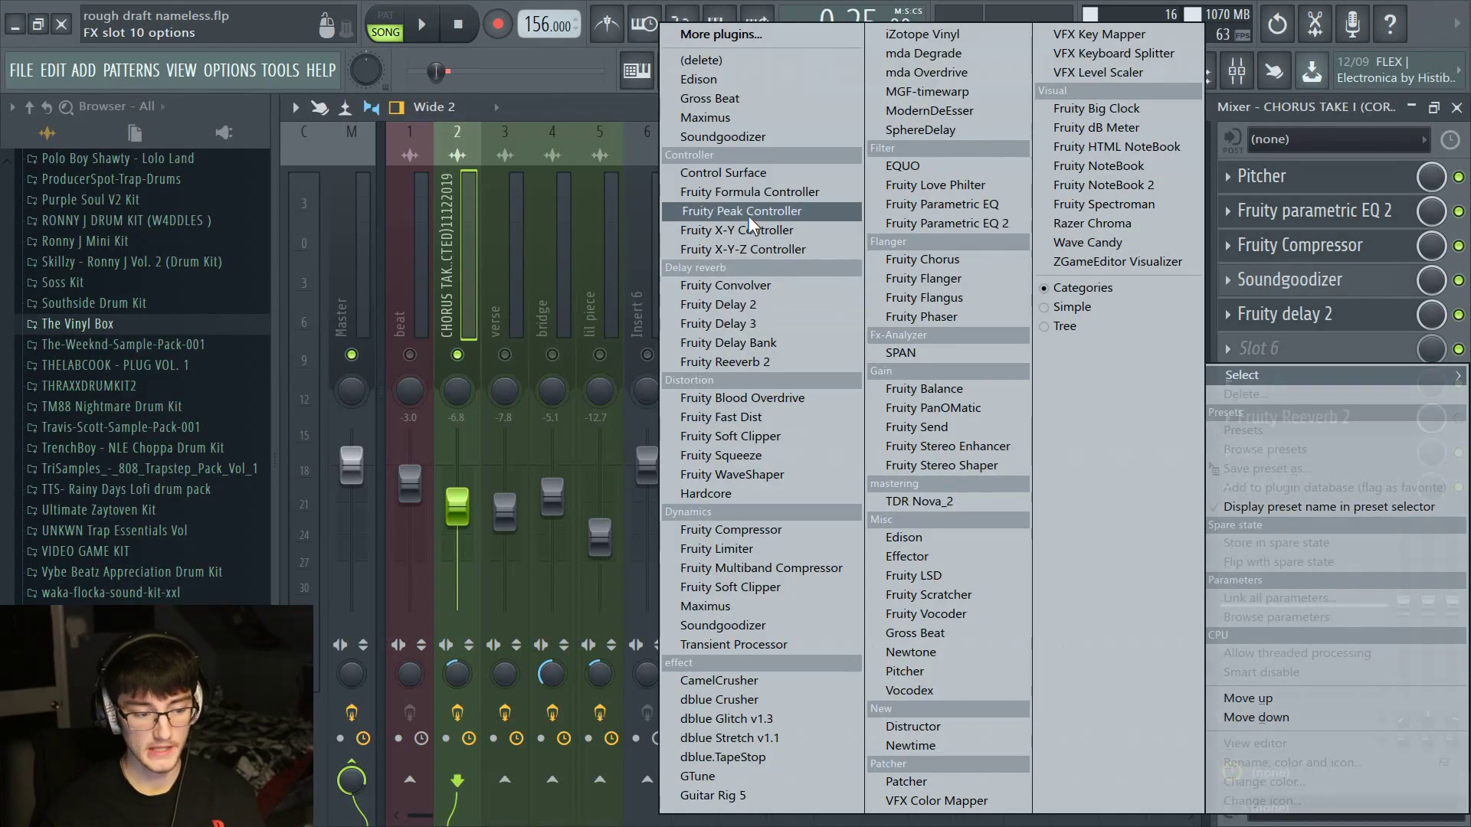
{"action": "left_click", "coordinate": [747, 216]}
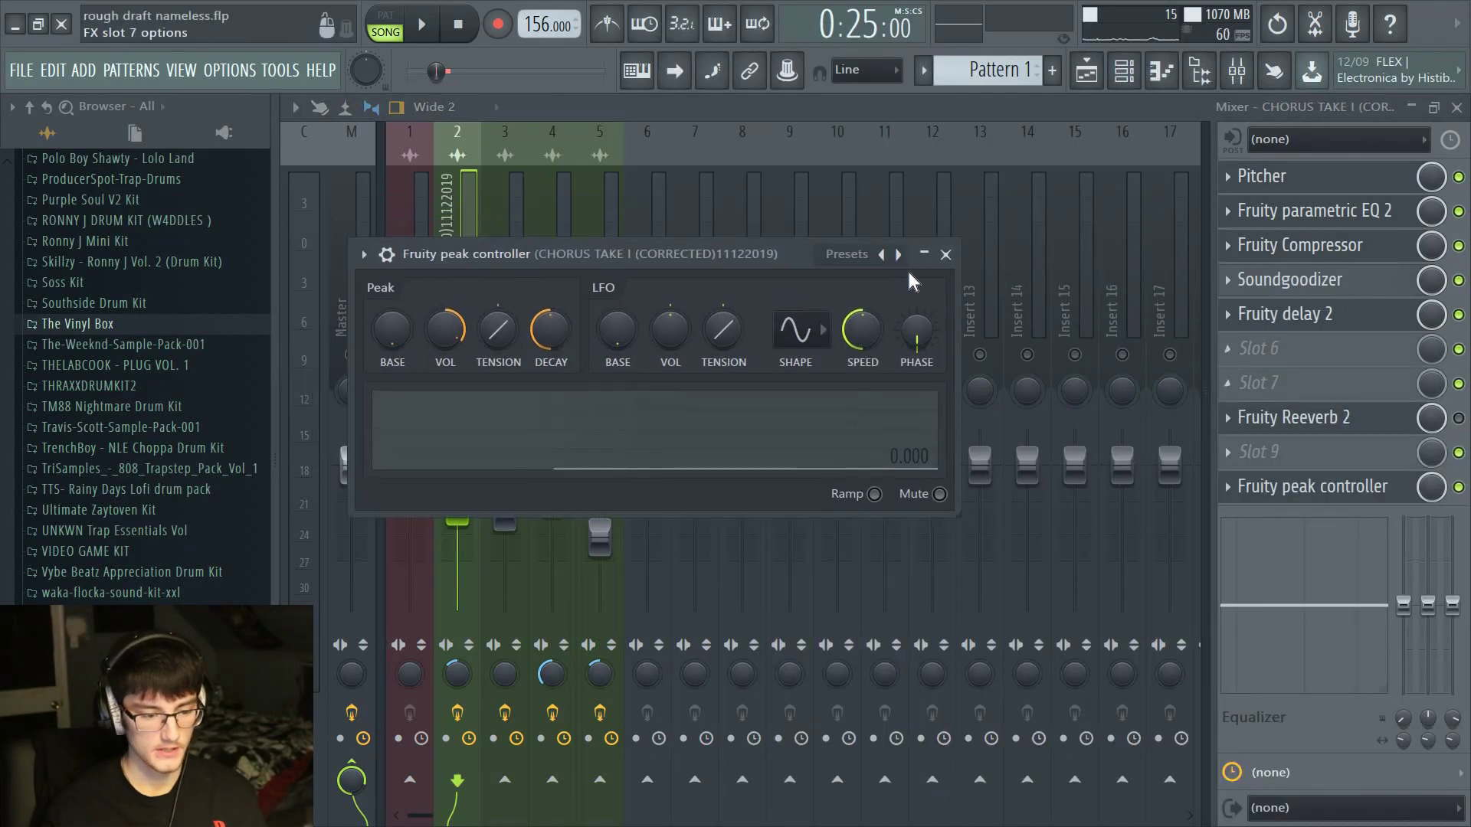
{"action": "left_click", "coordinate": [947, 256]}
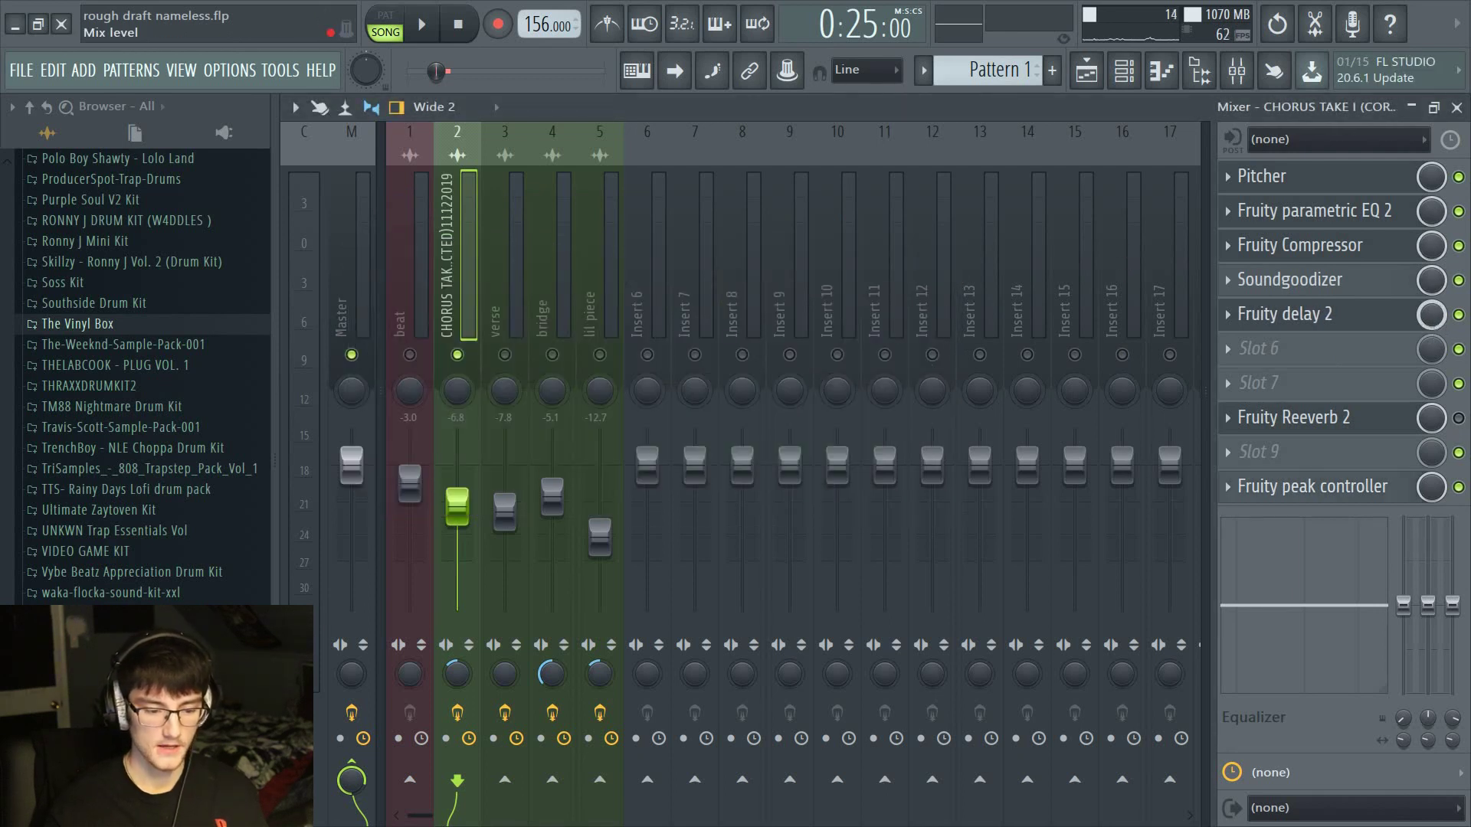
Link the delay slot's mix level to the chorus track's Peak ctrl - Peak controller with the inverted mapping formula 1-Input
{"action": "left_click_drag", "start_coordinate": [1431, 315], "coordinate": [1436, 328]}
{"action": "right_click", "coordinate": [1436, 325]}
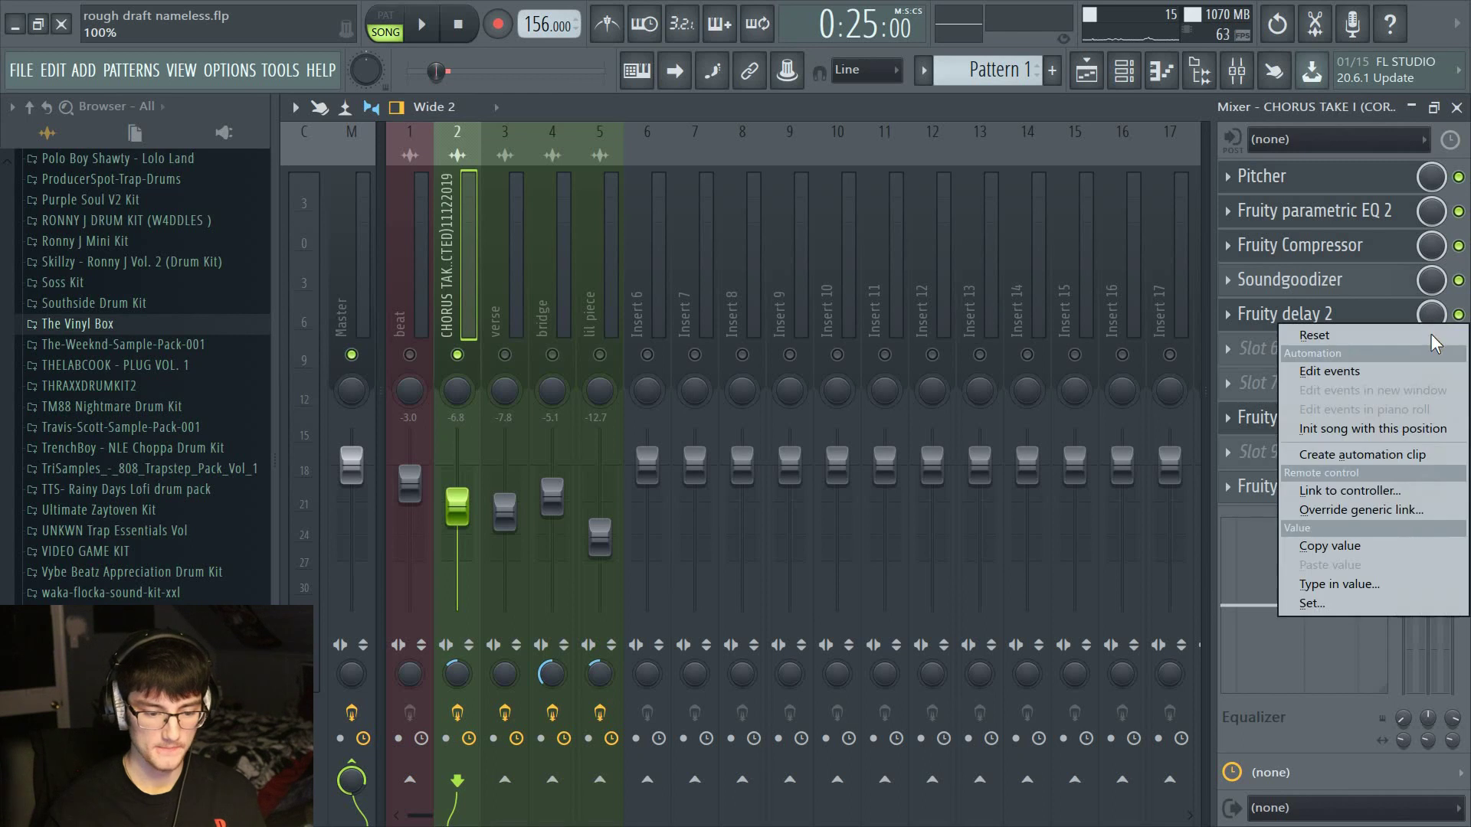
{"action": "left_click", "coordinate": [1379, 489]}
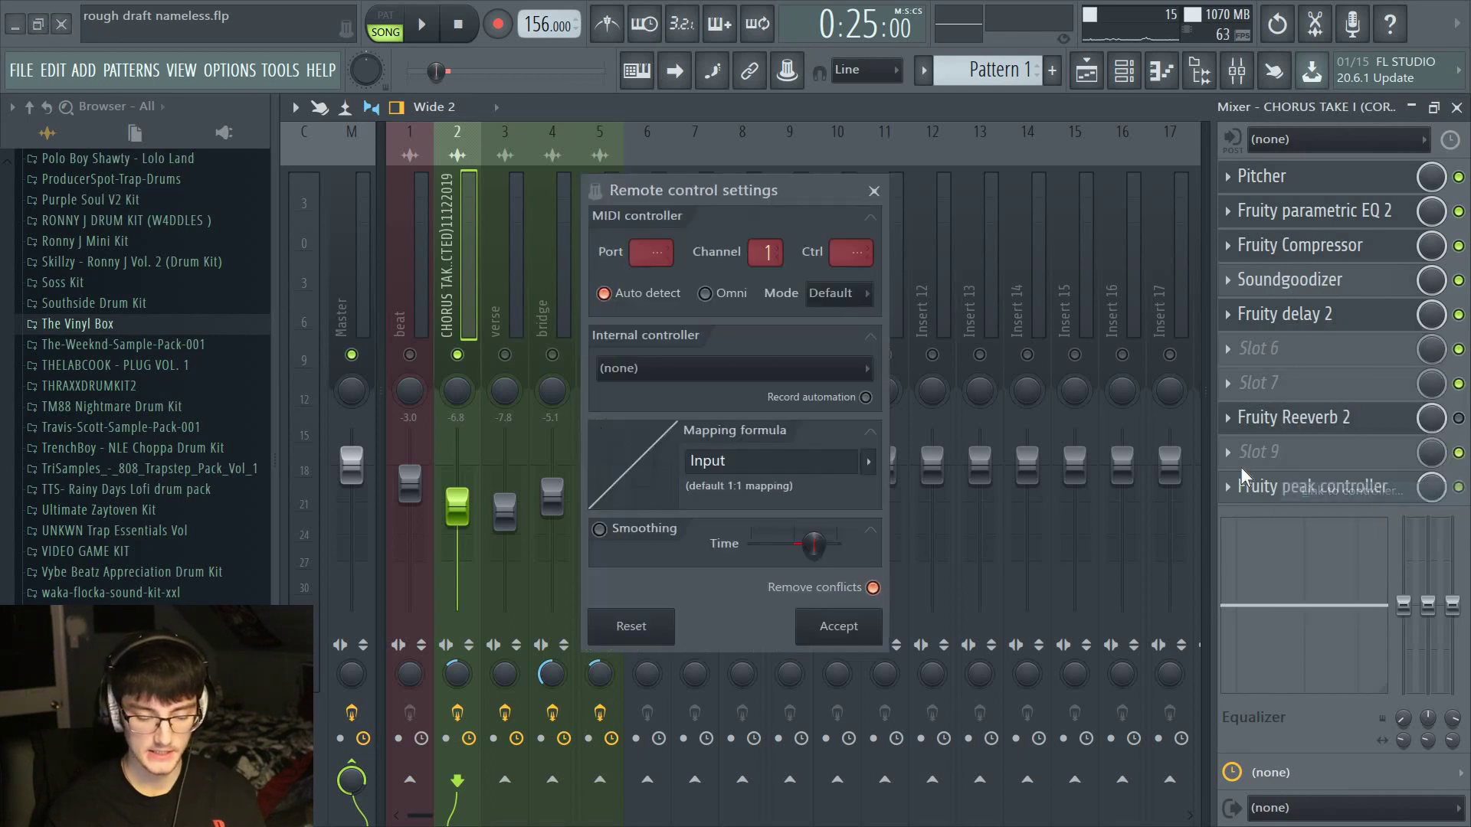
{"action": "left_click", "coordinate": [699, 383]}
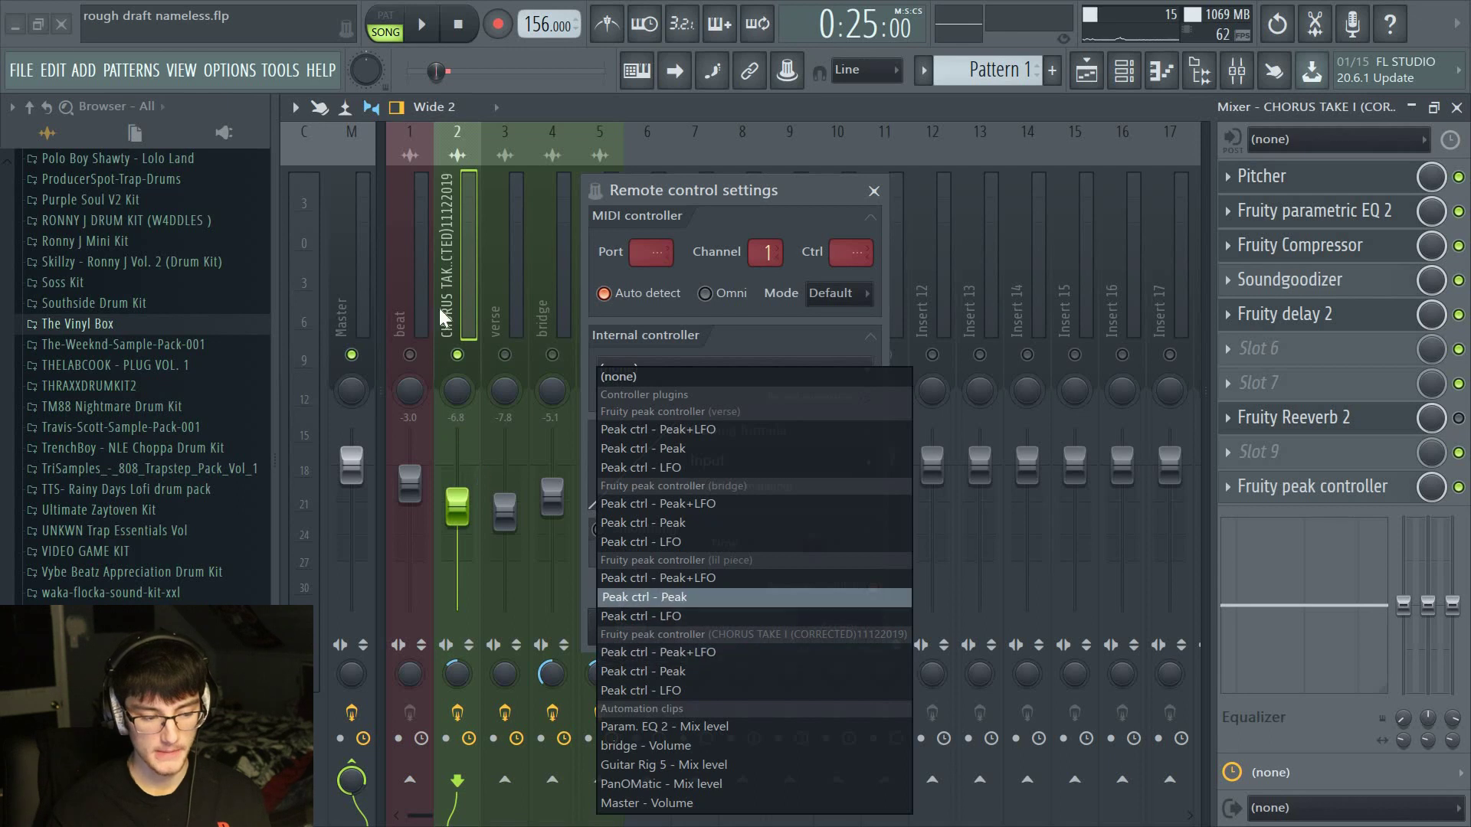
{"action": "left_click", "coordinate": [718, 673]}
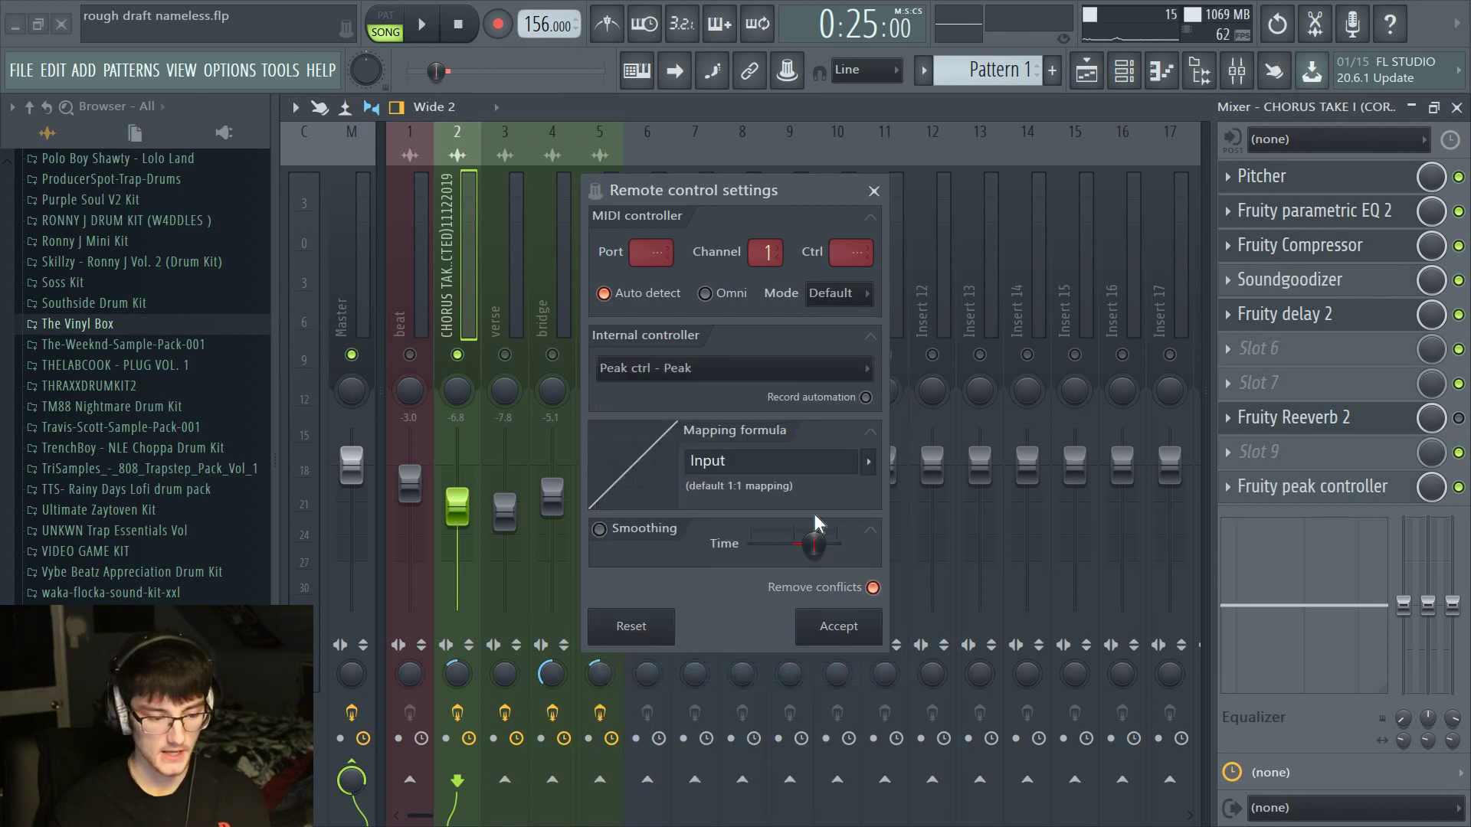
{"action": "left_click", "coordinate": [868, 463]}
{"action": "left_click", "coordinate": [924, 527]}
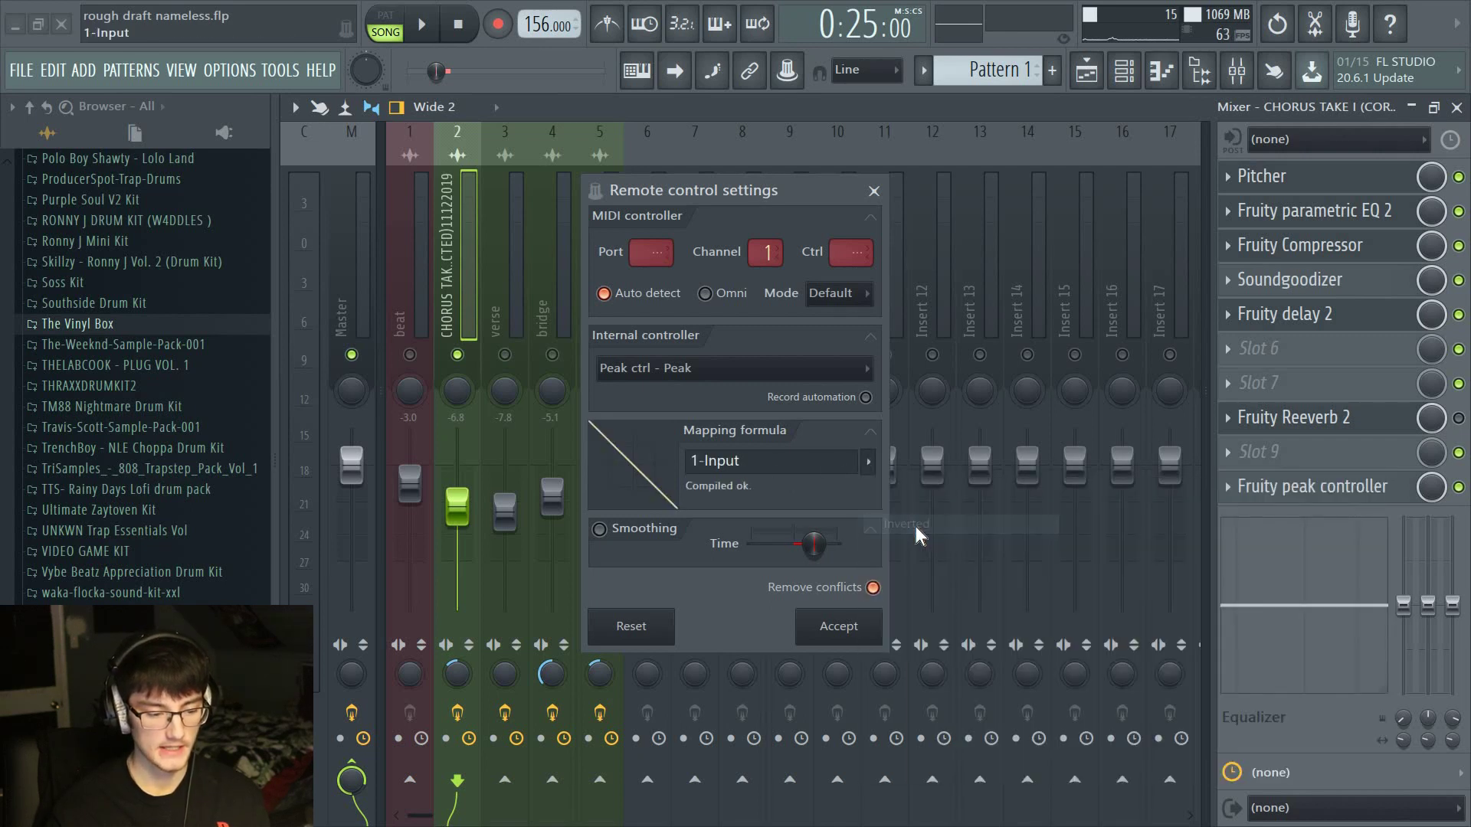
{"action": "left_click", "coordinate": [866, 631]}
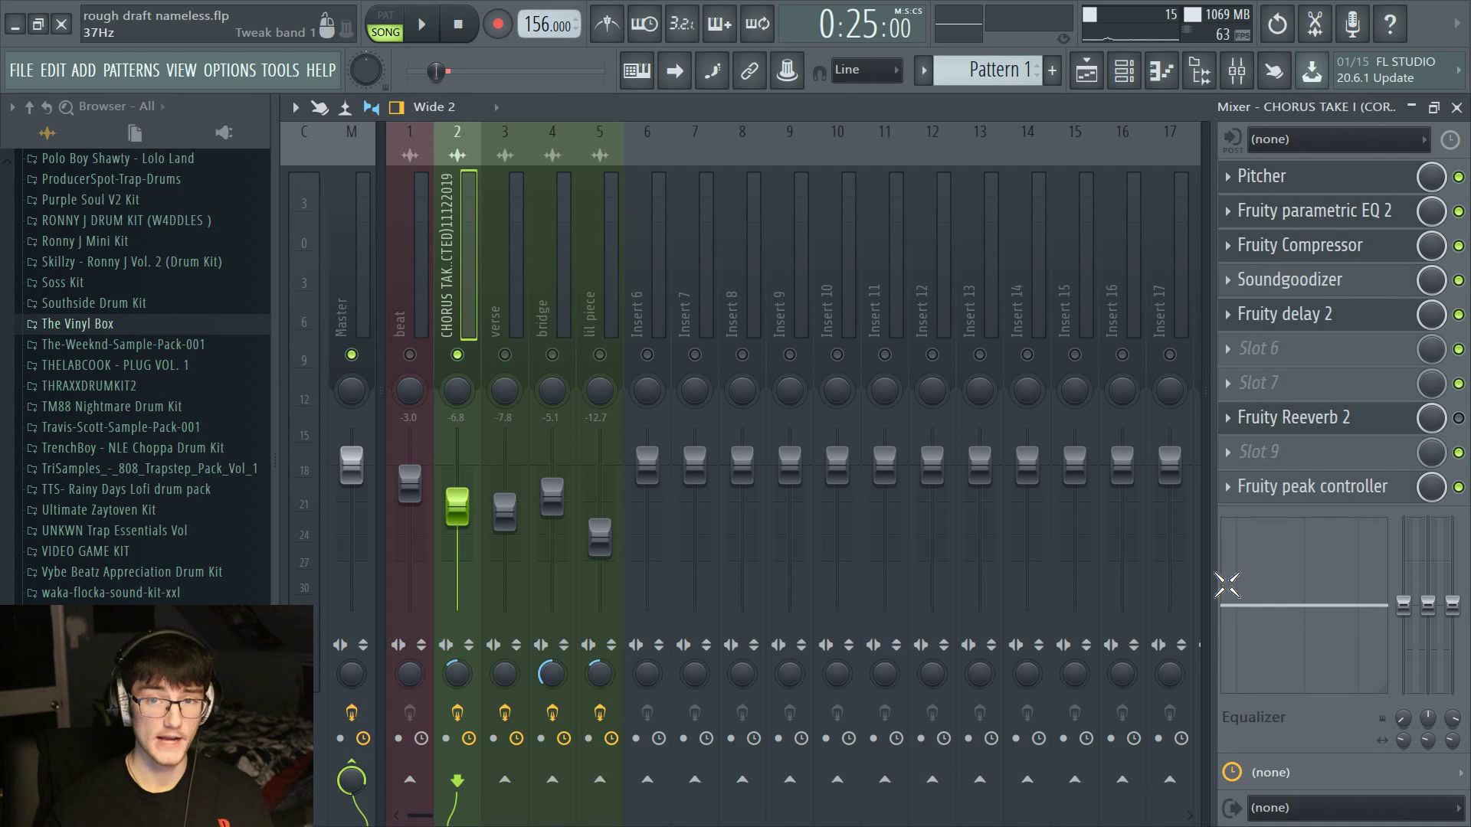
Listen to the chorus with the peak-controlled delay and move Fruity Delay 2 down to slot 6
{"action": "key", "text": "space"}
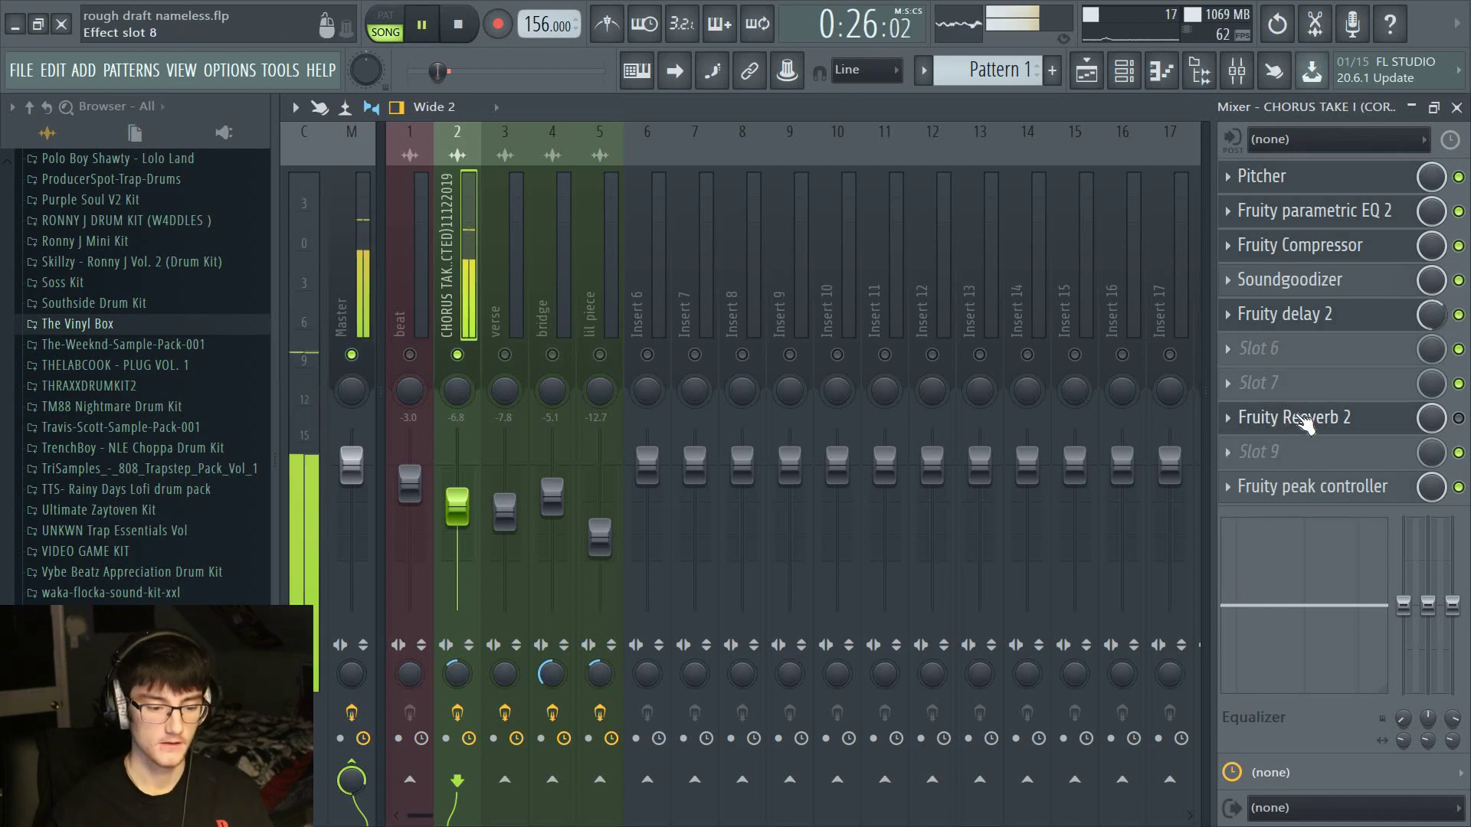
{"action": "key", "text": "space"}
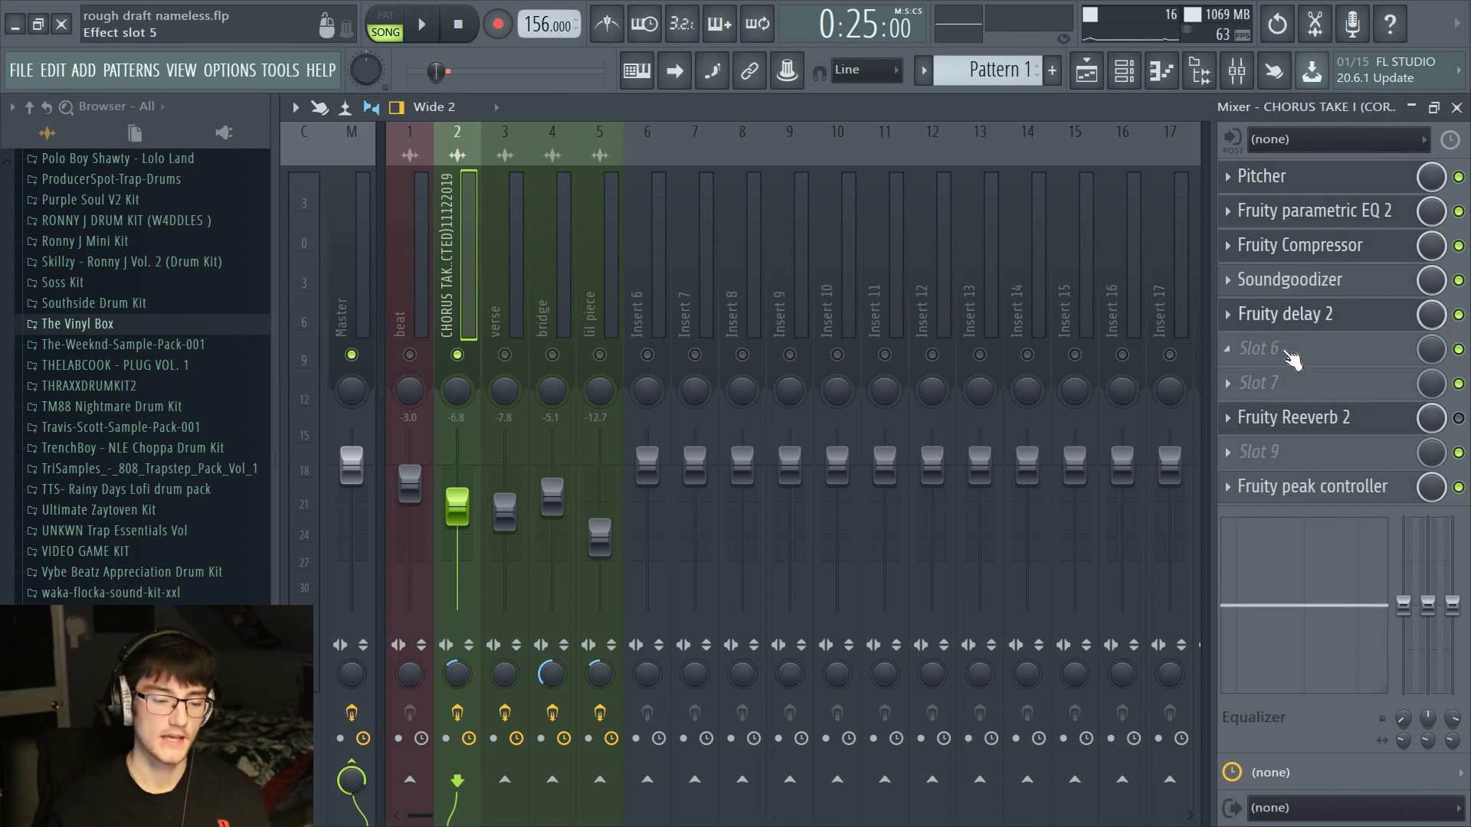
{"action": "left_click_drag", "start_coordinate": [1303, 315], "coordinate": [1295, 356]}
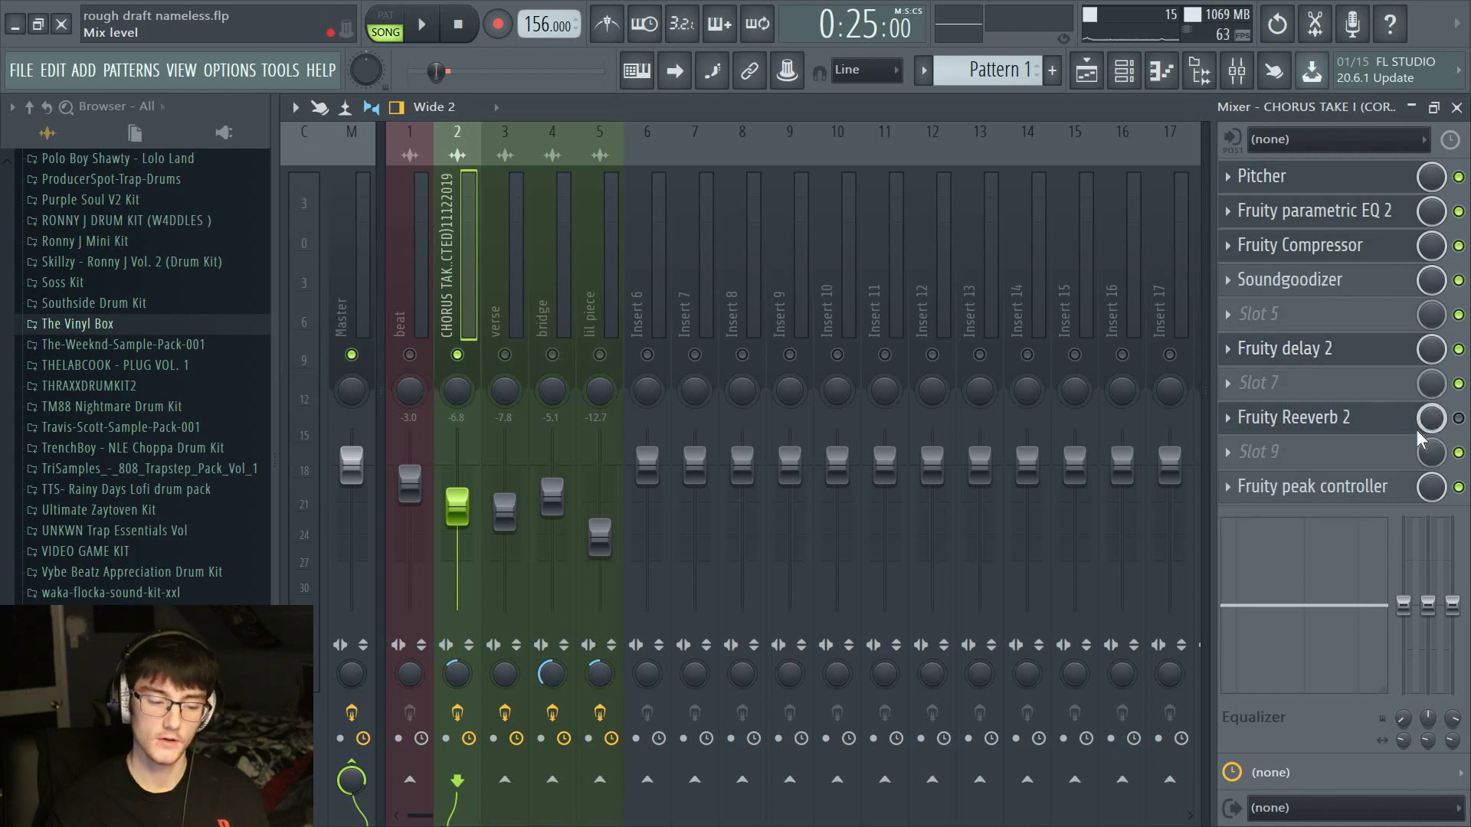
Replace the slot 8 reverb with a new Fruity Reeverb 2 and set its wet level to 33%
{"action": "key", "text": "Delete"}
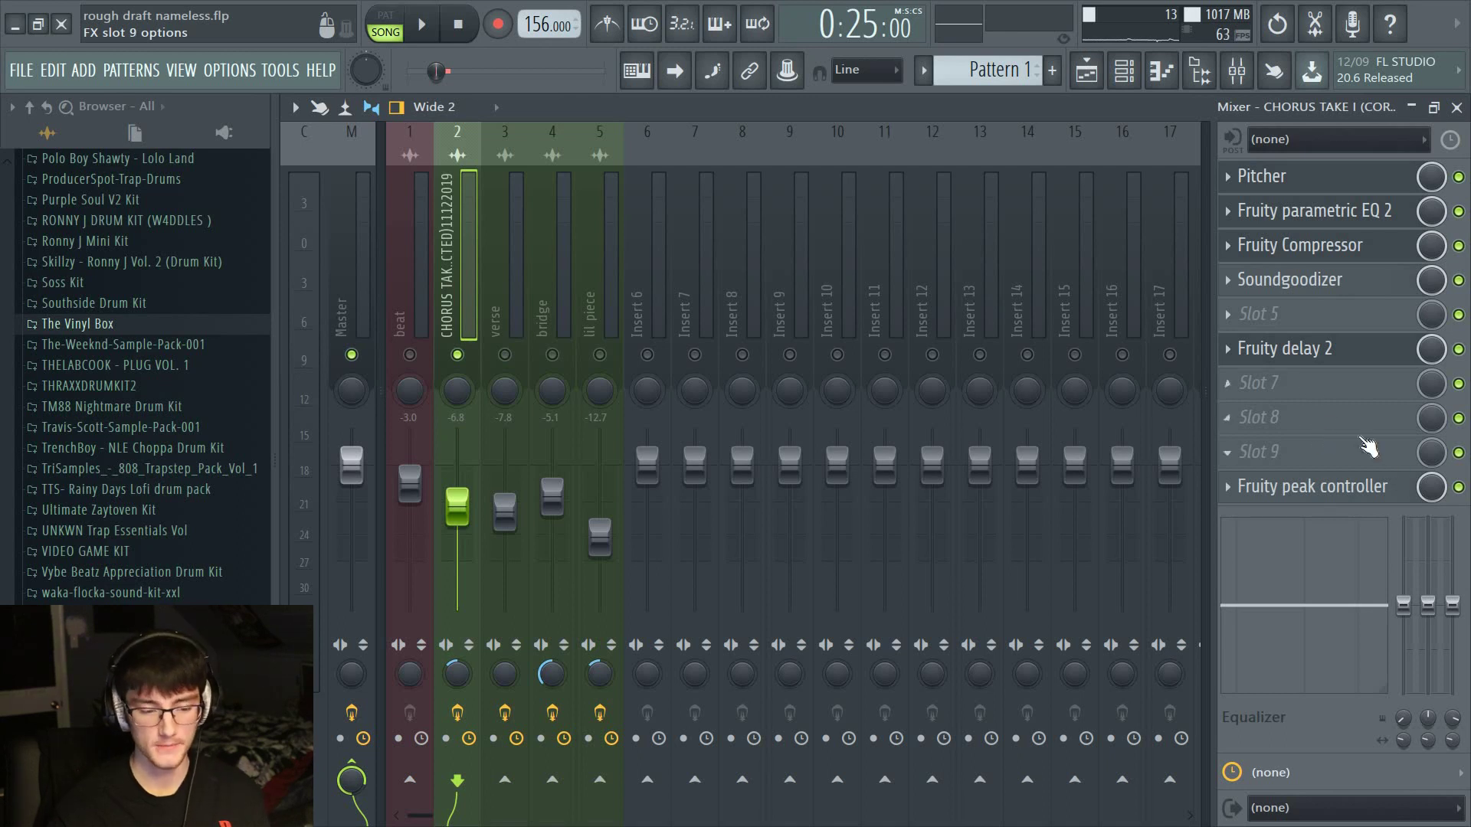
{"action": "left_click", "coordinate": [1304, 426]}
{"action": "left_click", "coordinate": [1313, 337]}
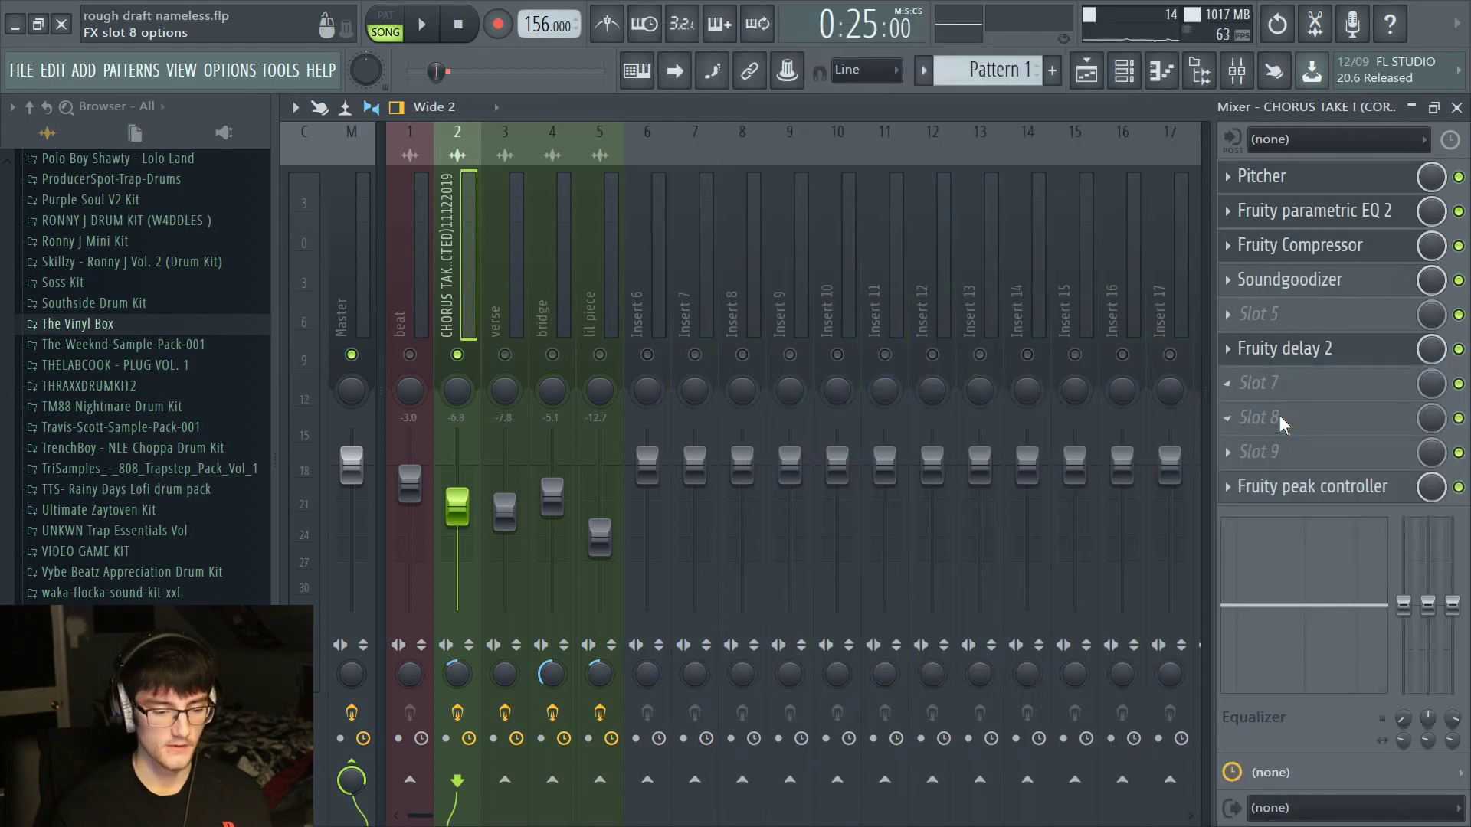
{"action": "left_click", "coordinate": [1280, 416]}
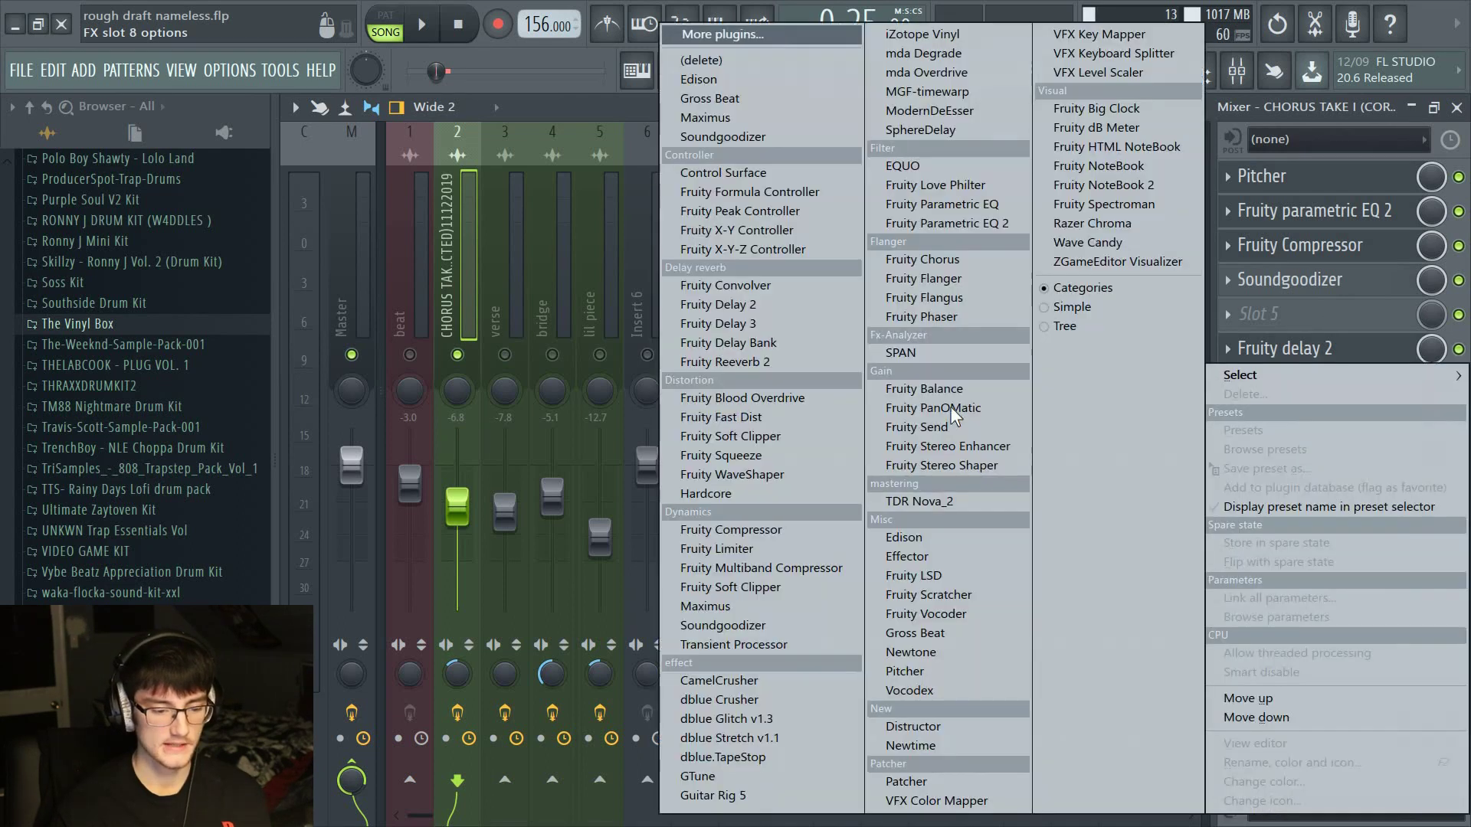
{"action": "left_click", "coordinate": [749, 364]}
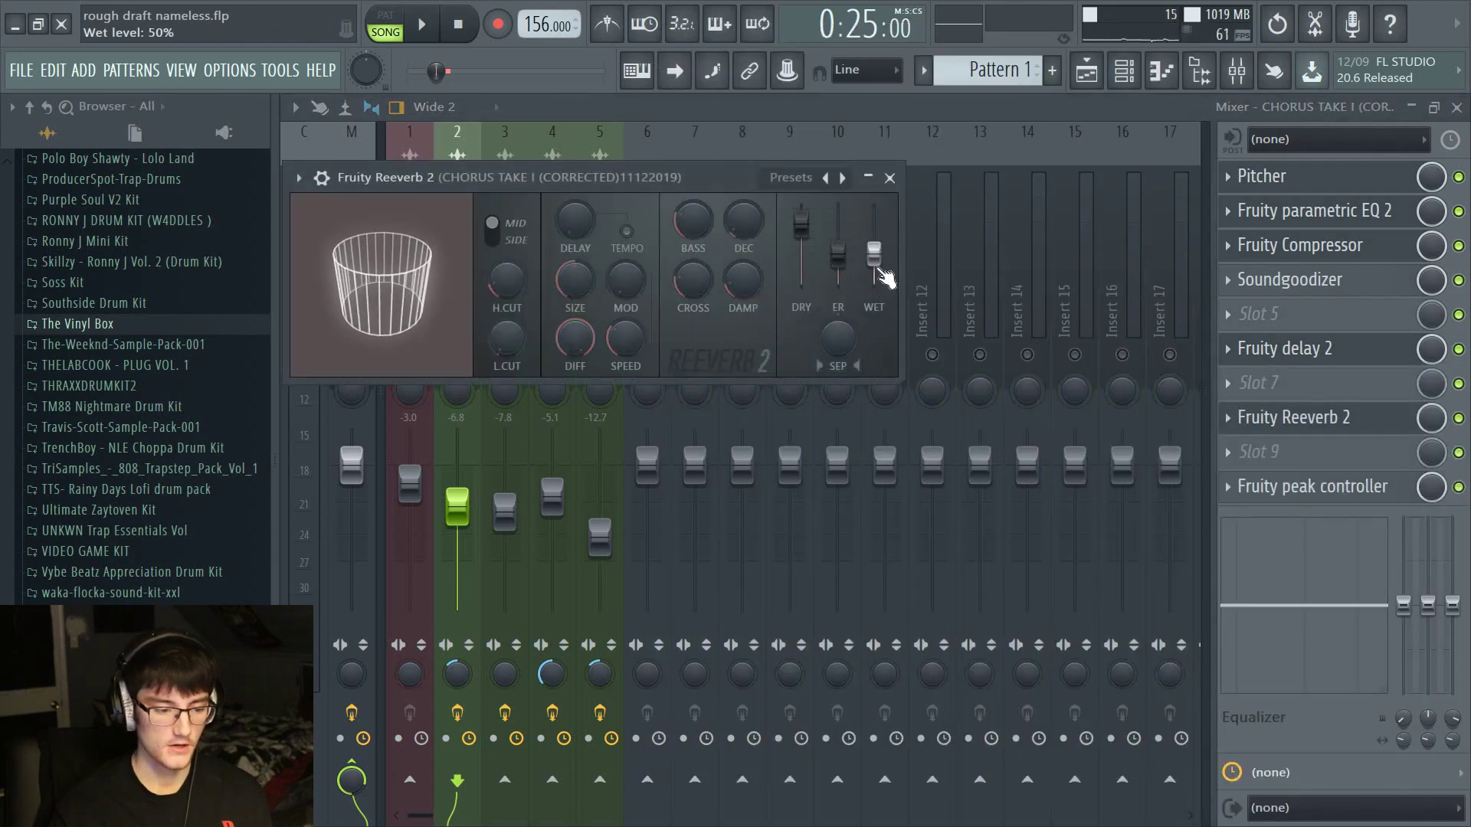
{"action": "left_click_drag", "start_coordinate": [873, 258], "coordinate": [874, 269]}
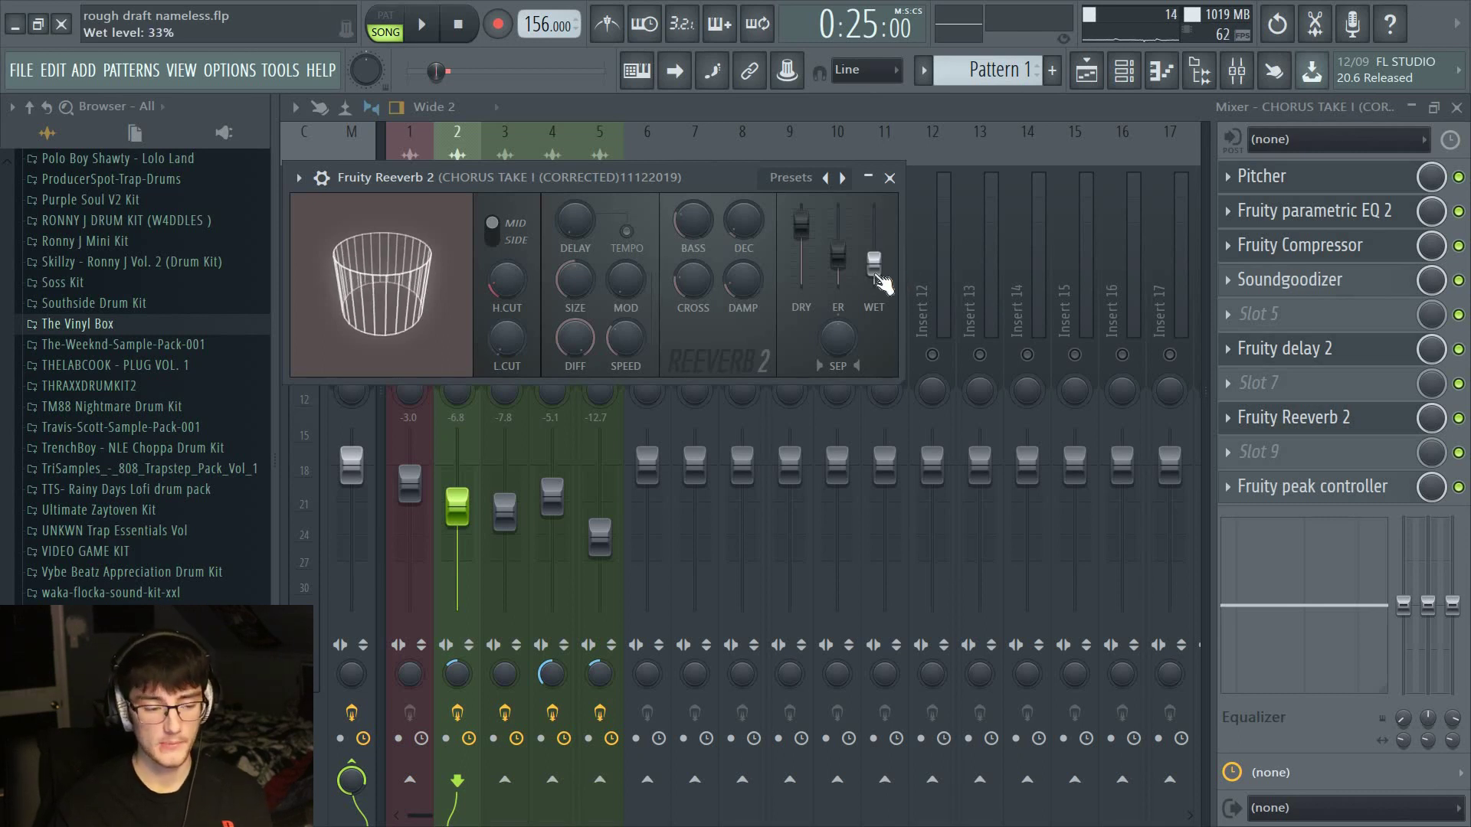
Lower the wet level of the chorus track's Fruity Reeverb 2 slightly while auditioning the vocal, and close the reverb window
{"action": "left_click_drag", "start_coordinate": [874, 263], "coordinate": [874, 268]}
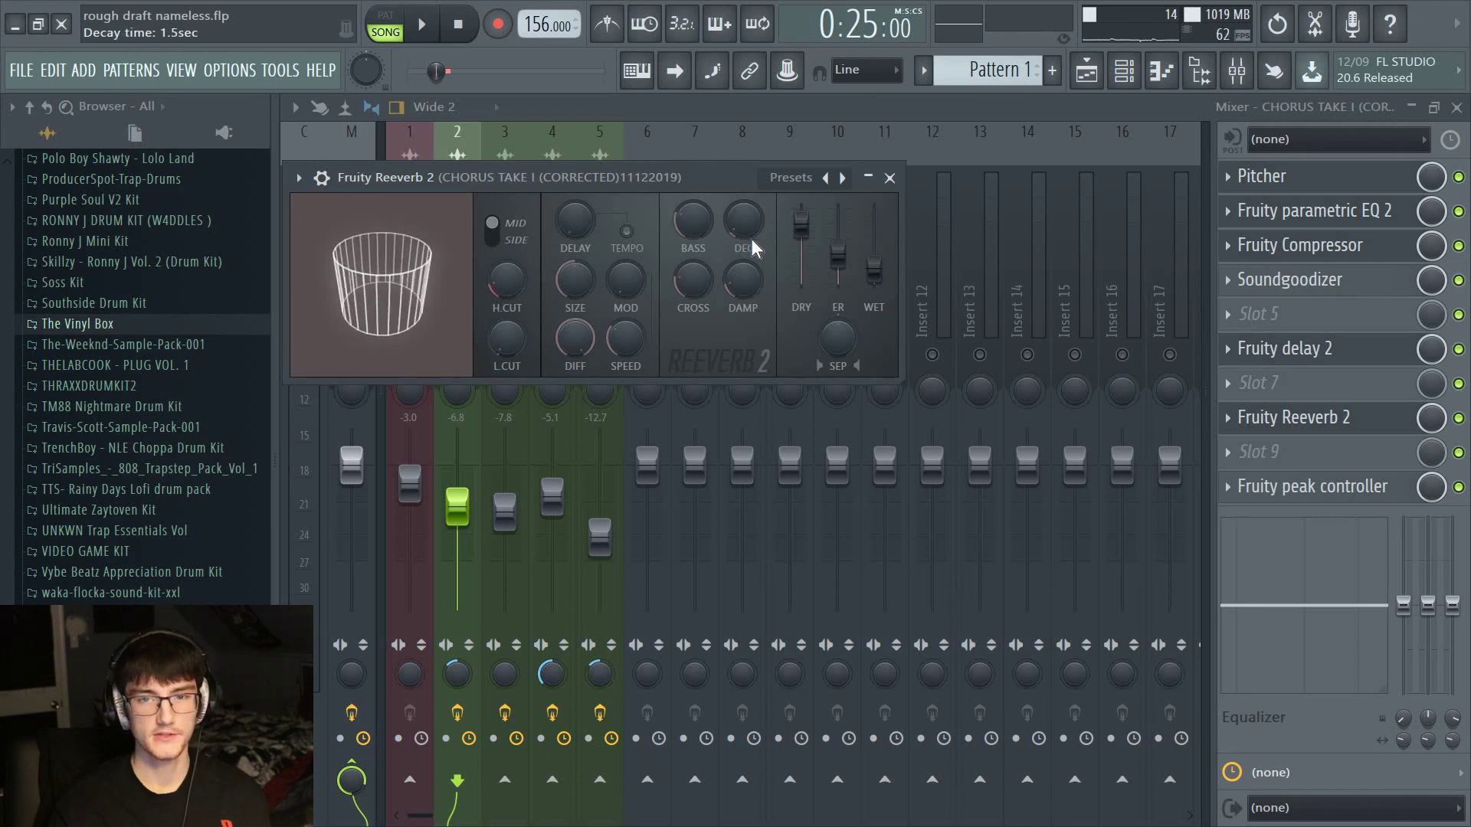
{"action": "key", "text": "space"}
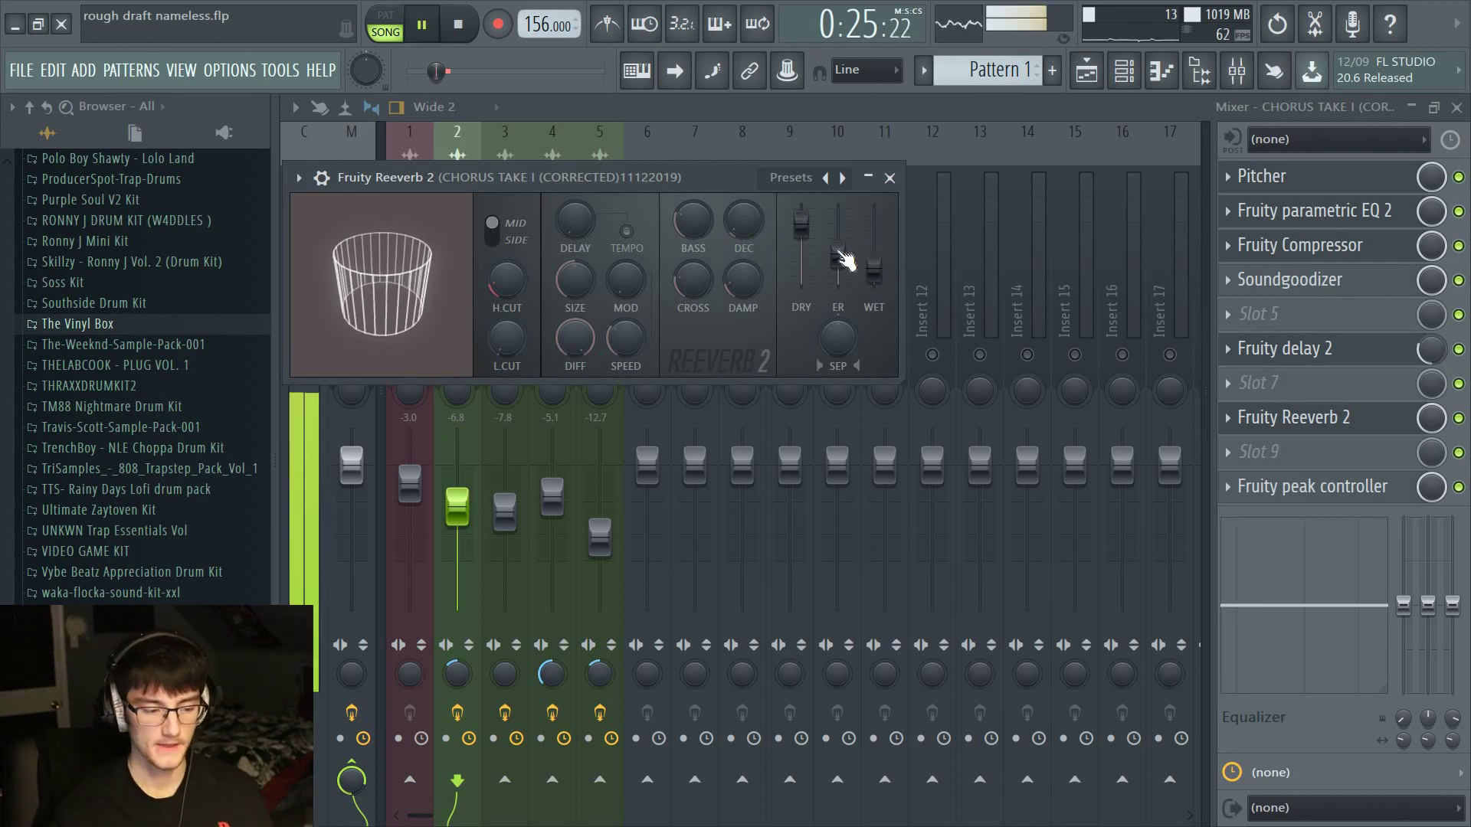
{"action": "left_click_drag", "start_coordinate": [874, 268], "coordinate": [873, 272]}
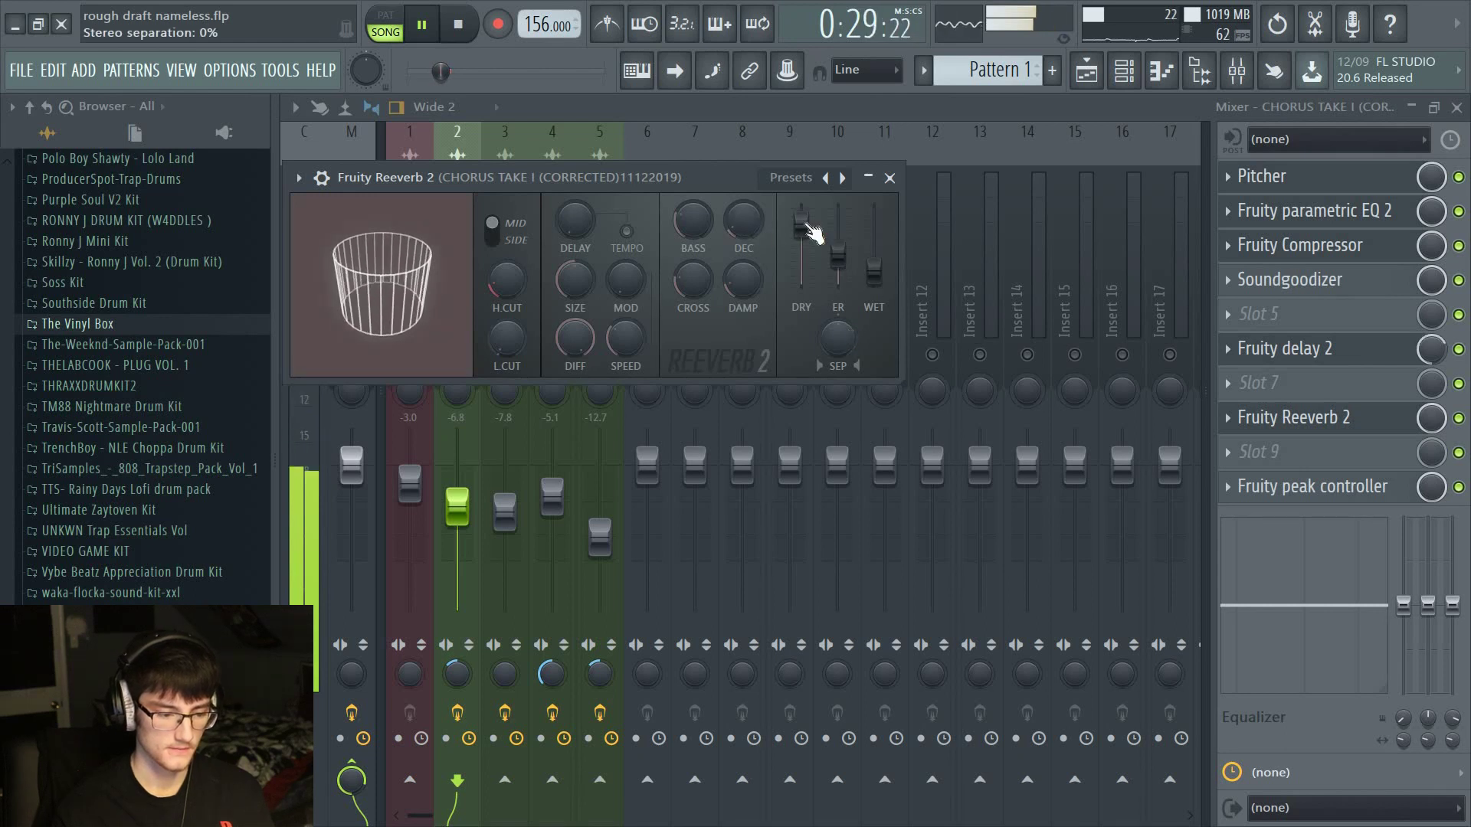
{"action": "key", "text": "space"}
{"action": "key", "text": "Escape"}
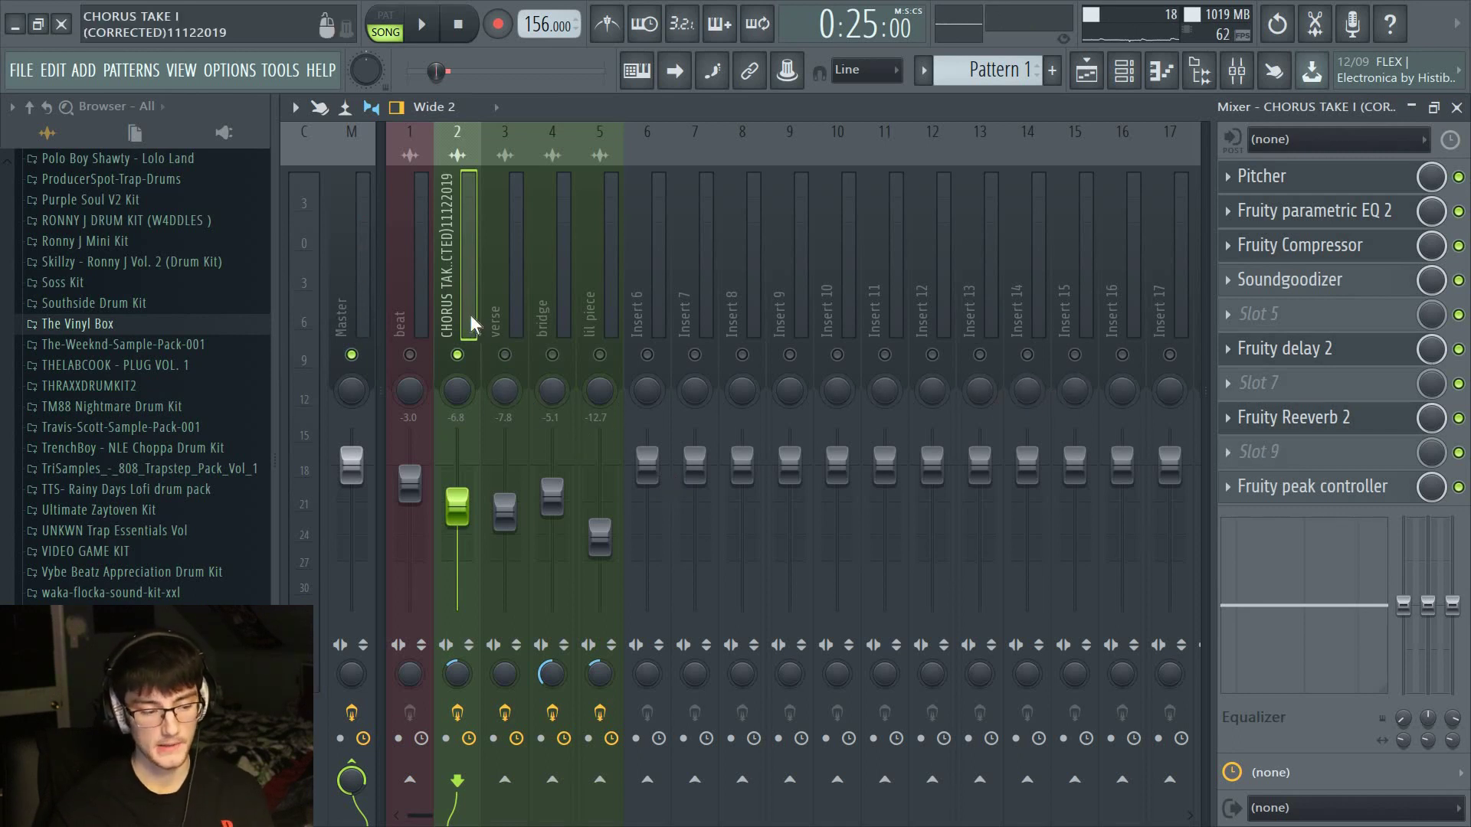
Unmute the beat track and play the chorus section to hear the processed vocal together with the beat
{"action": "left_click_drag", "start_coordinate": [456, 674], "coordinate": [456, 661]}
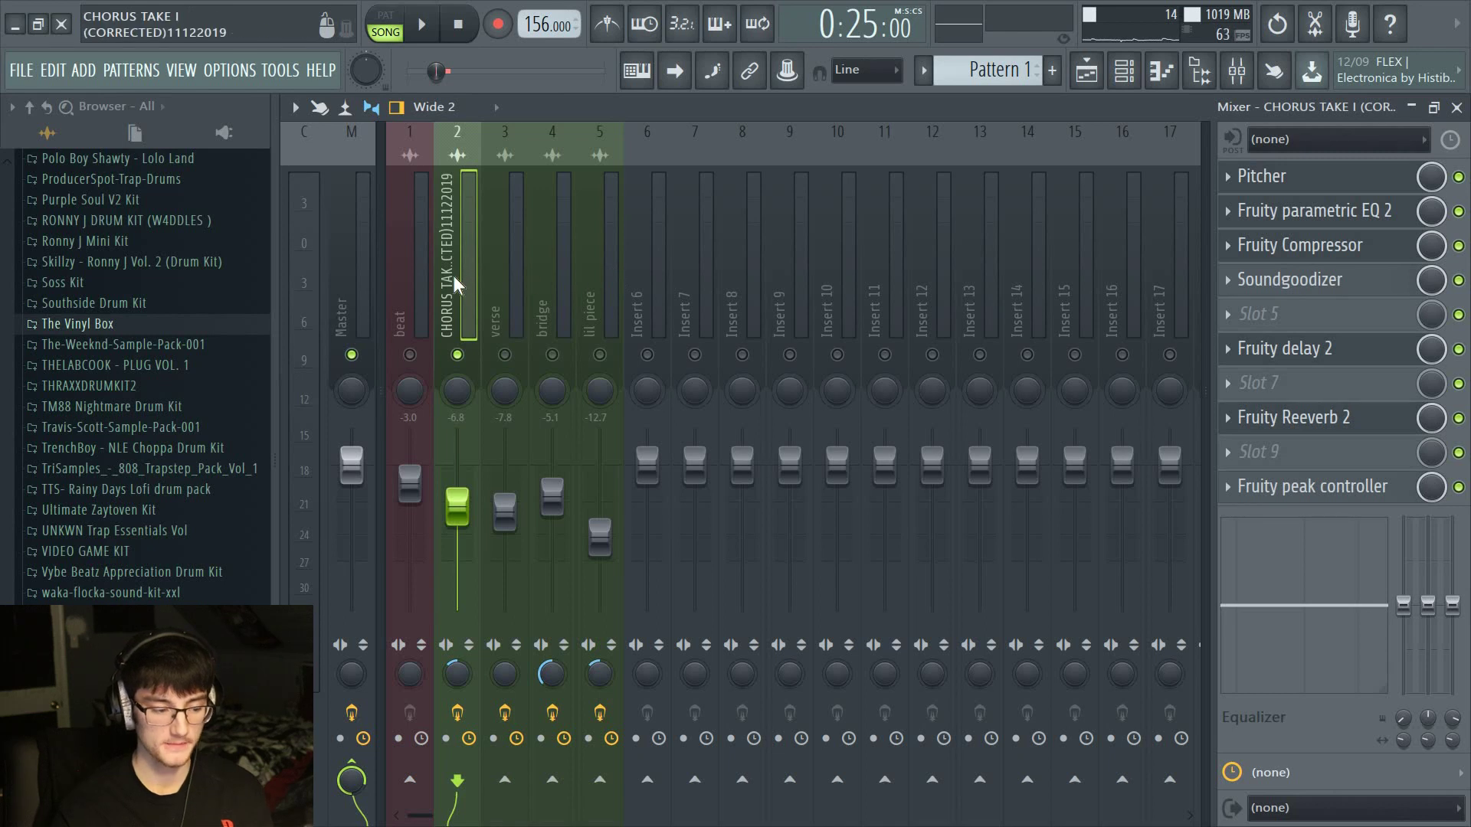
{"action": "left_click", "coordinate": [410, 354]}
{"action": "key", "text": "F5"}
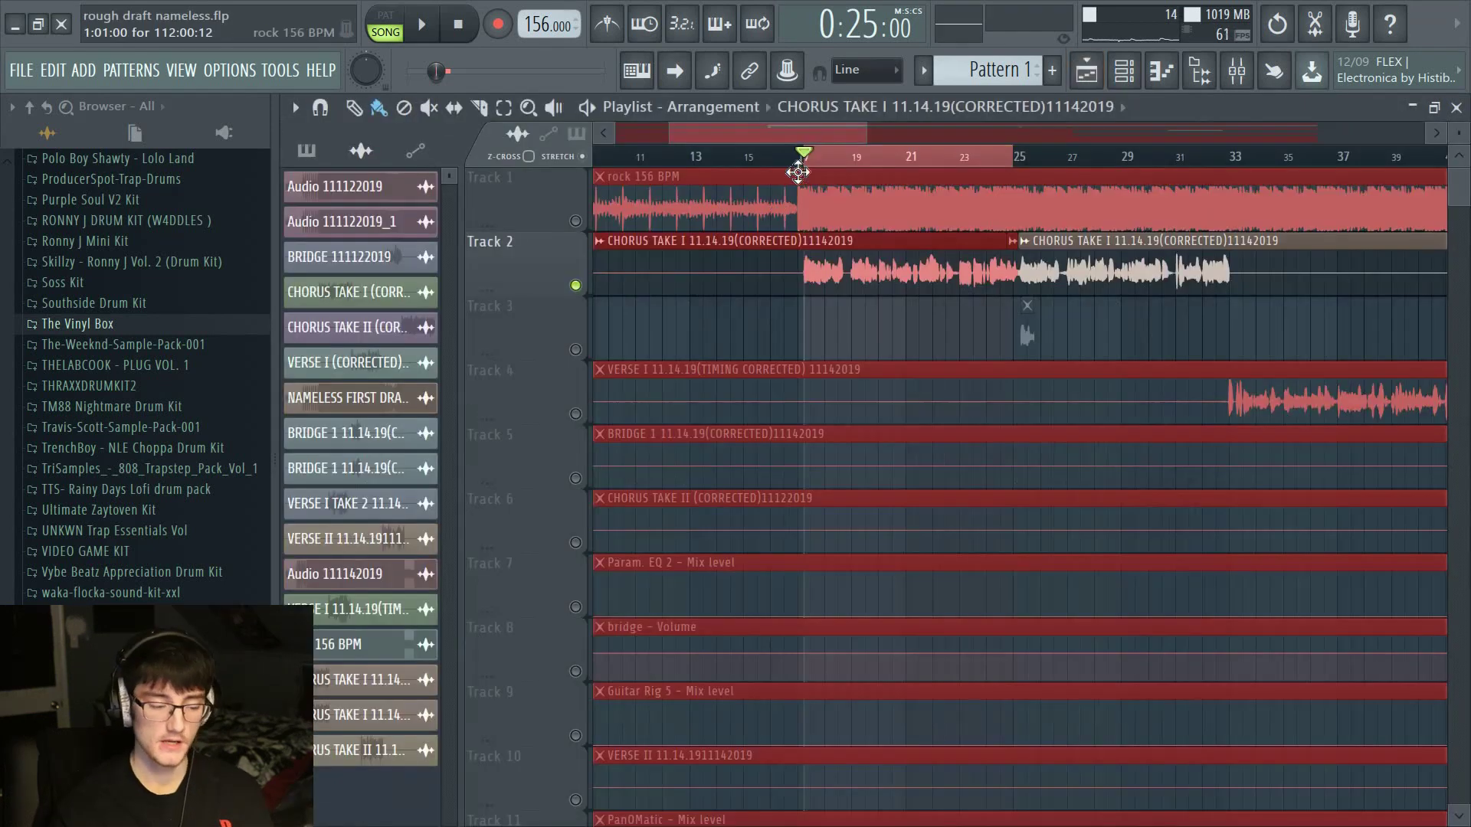
{"action": "key", "text": "space"}
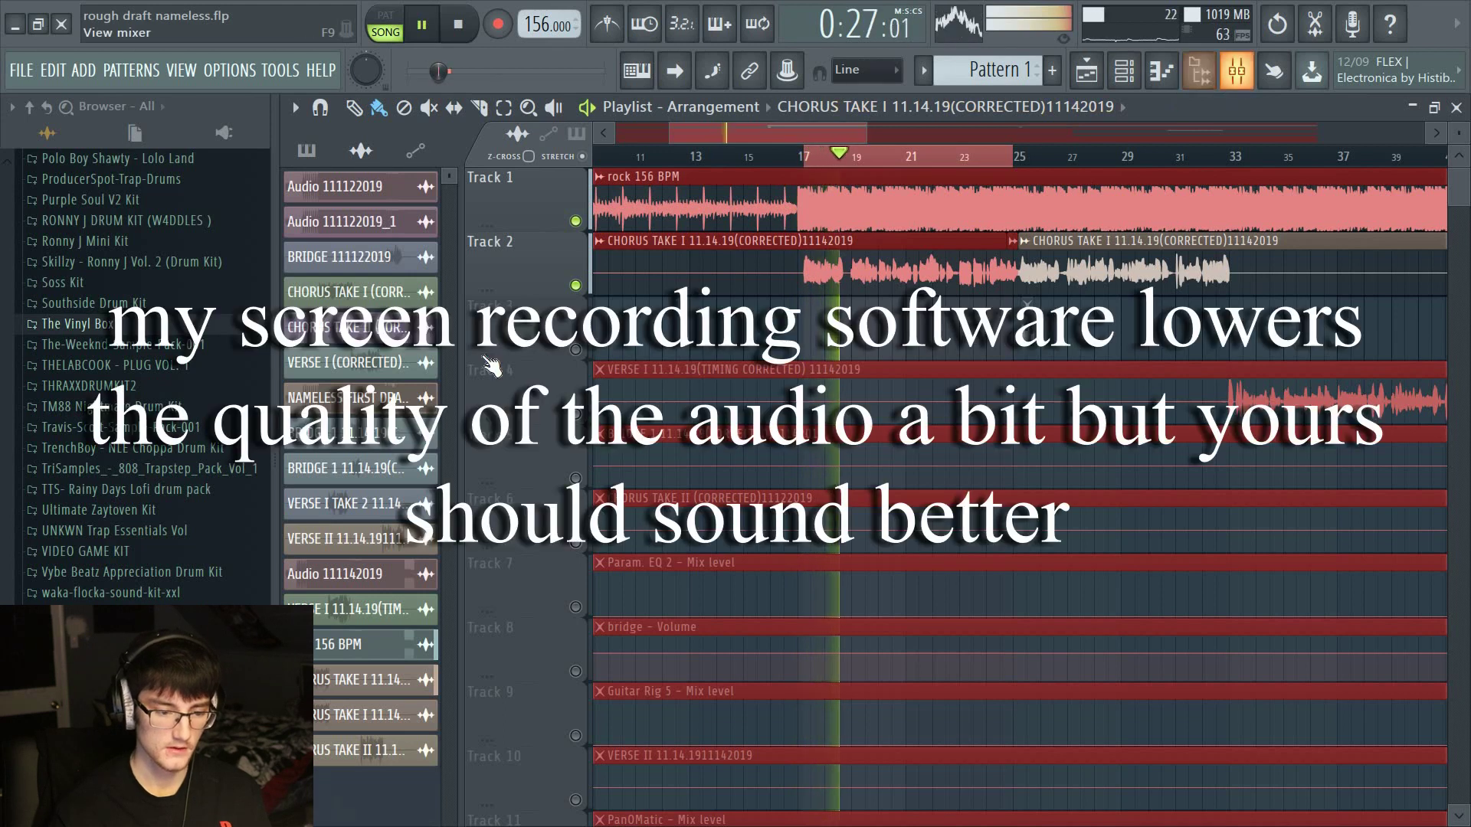
{"action": "key", "text": "F9"}
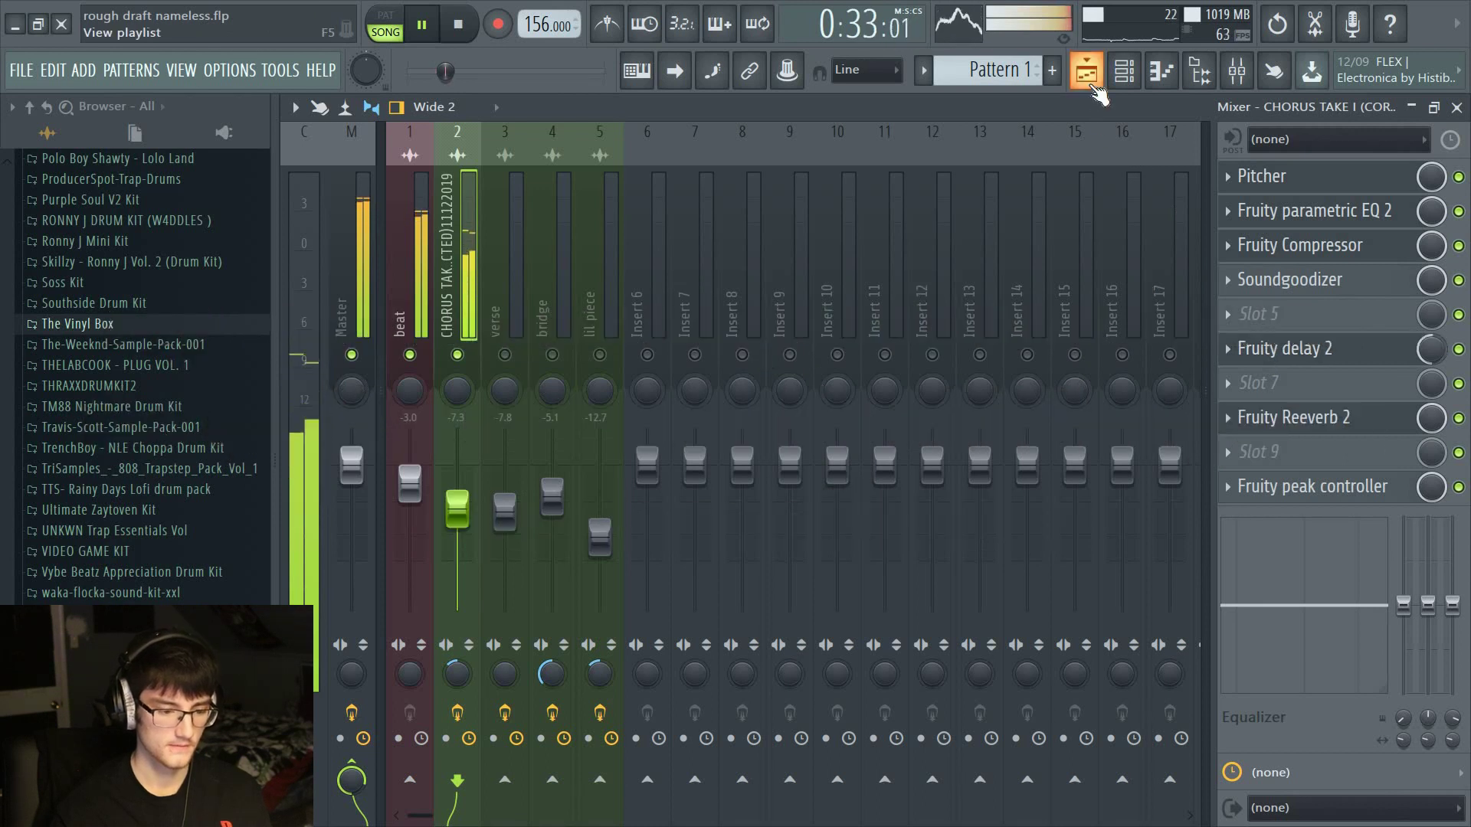
{"action": "key", "text": "space"}
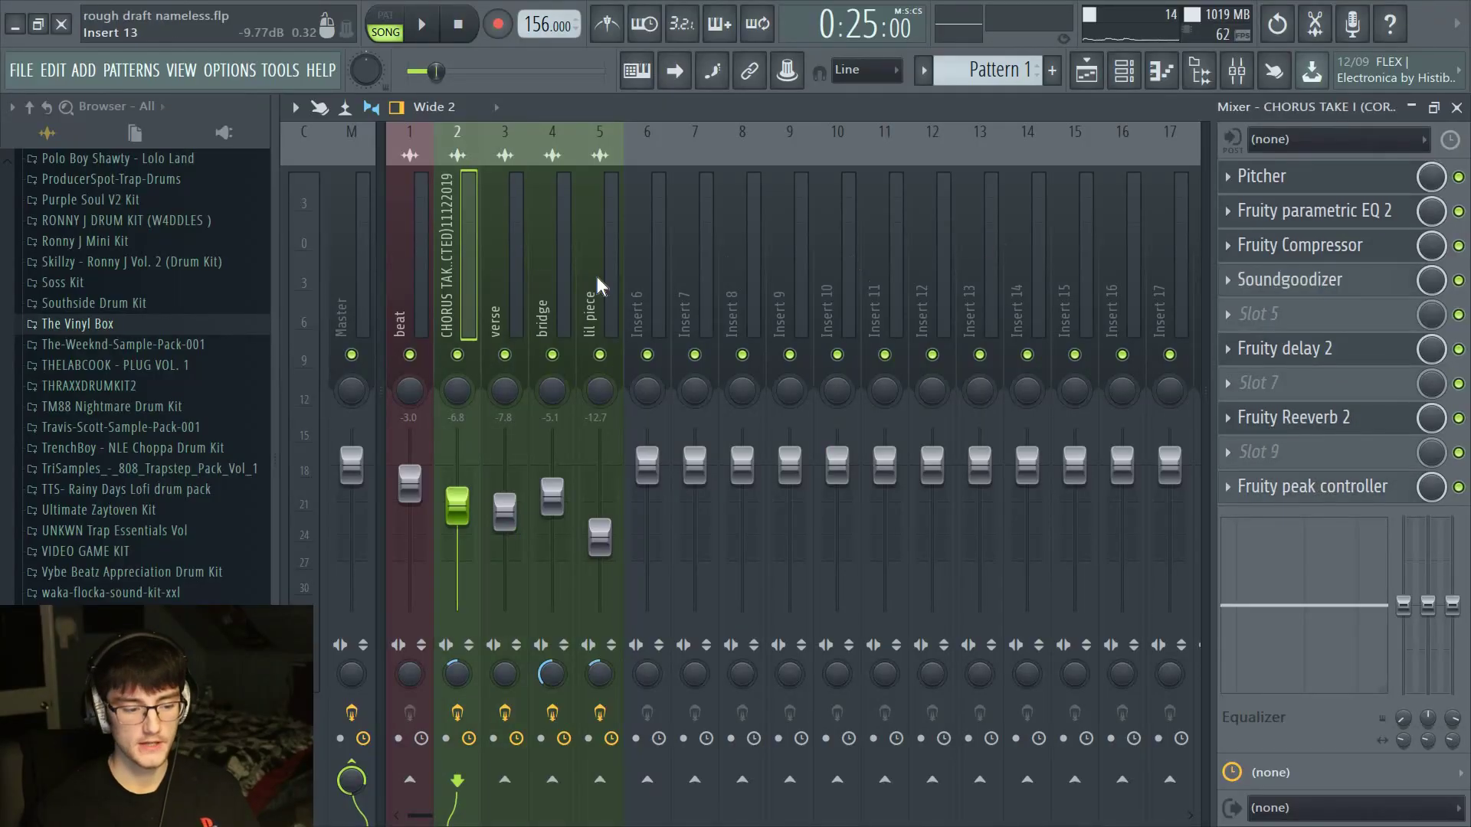
Copy the chorus track's complete mixer state onto the verse track in insert 3
{"action": "left_click", "coordinate": [509, 276]}
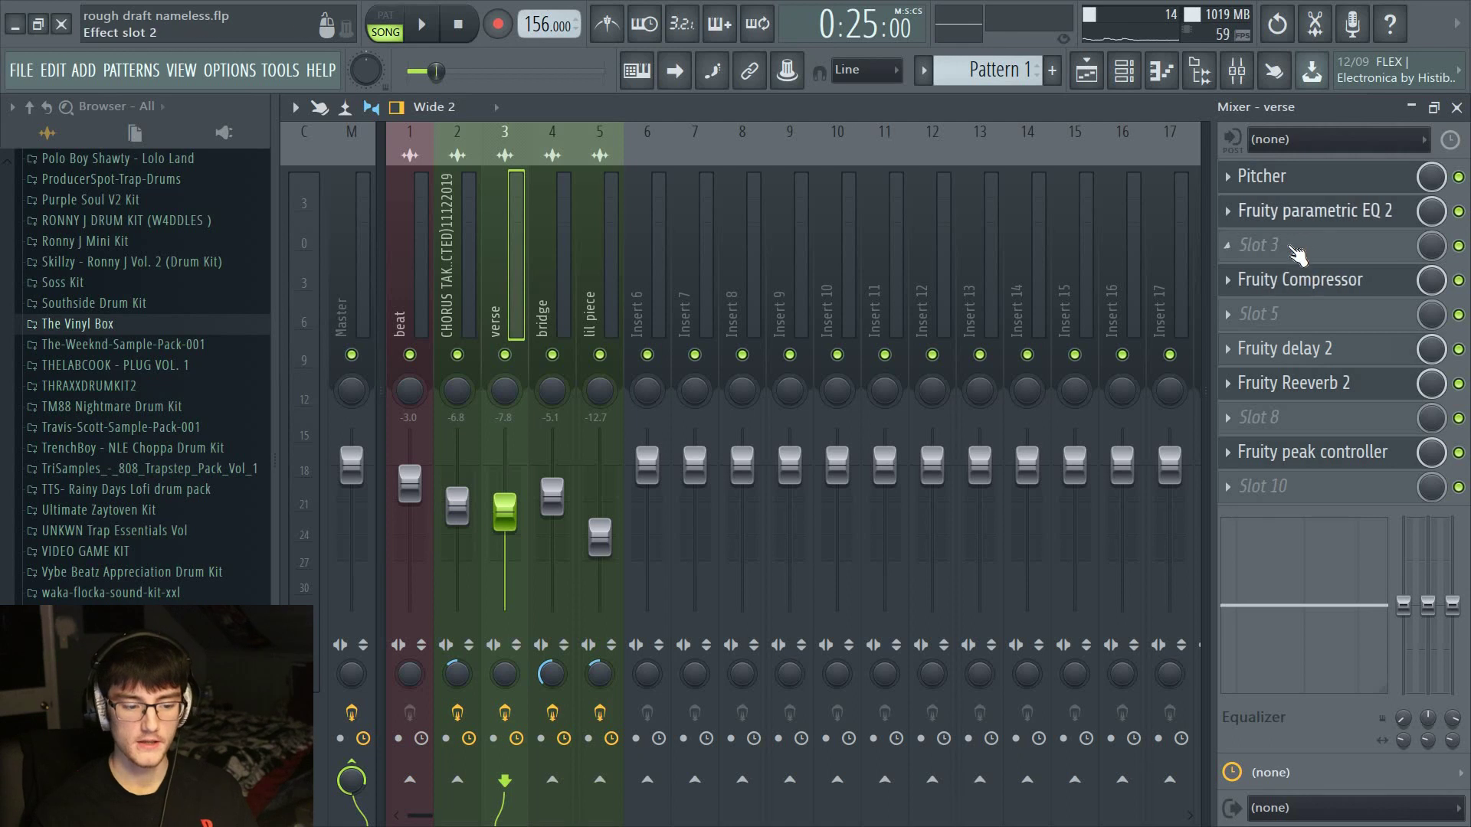
{"action": "left_click", "coordinate": [471, 261]}
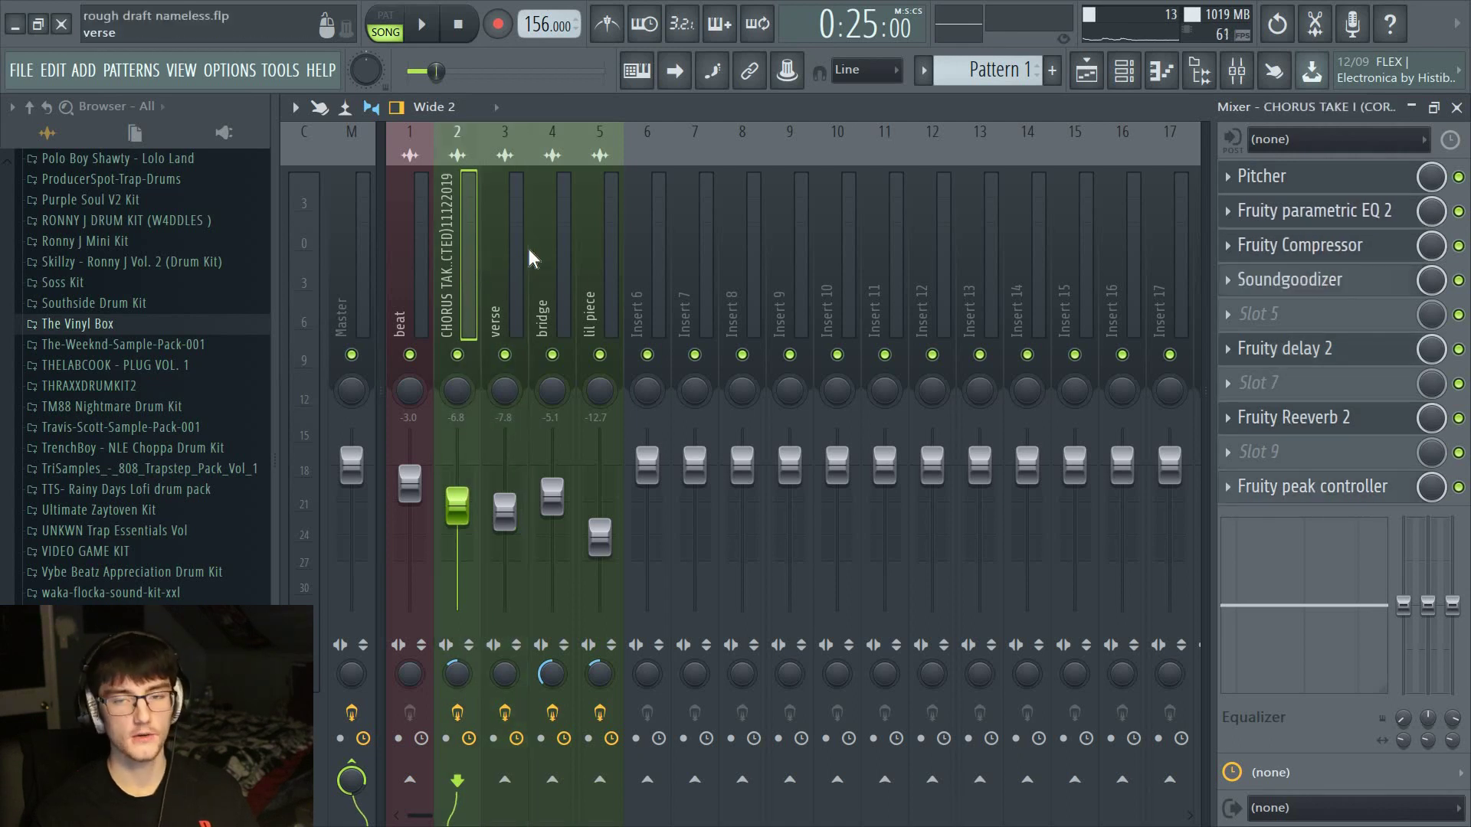
{"action": "left_click", "coordinate": [507, 249]}
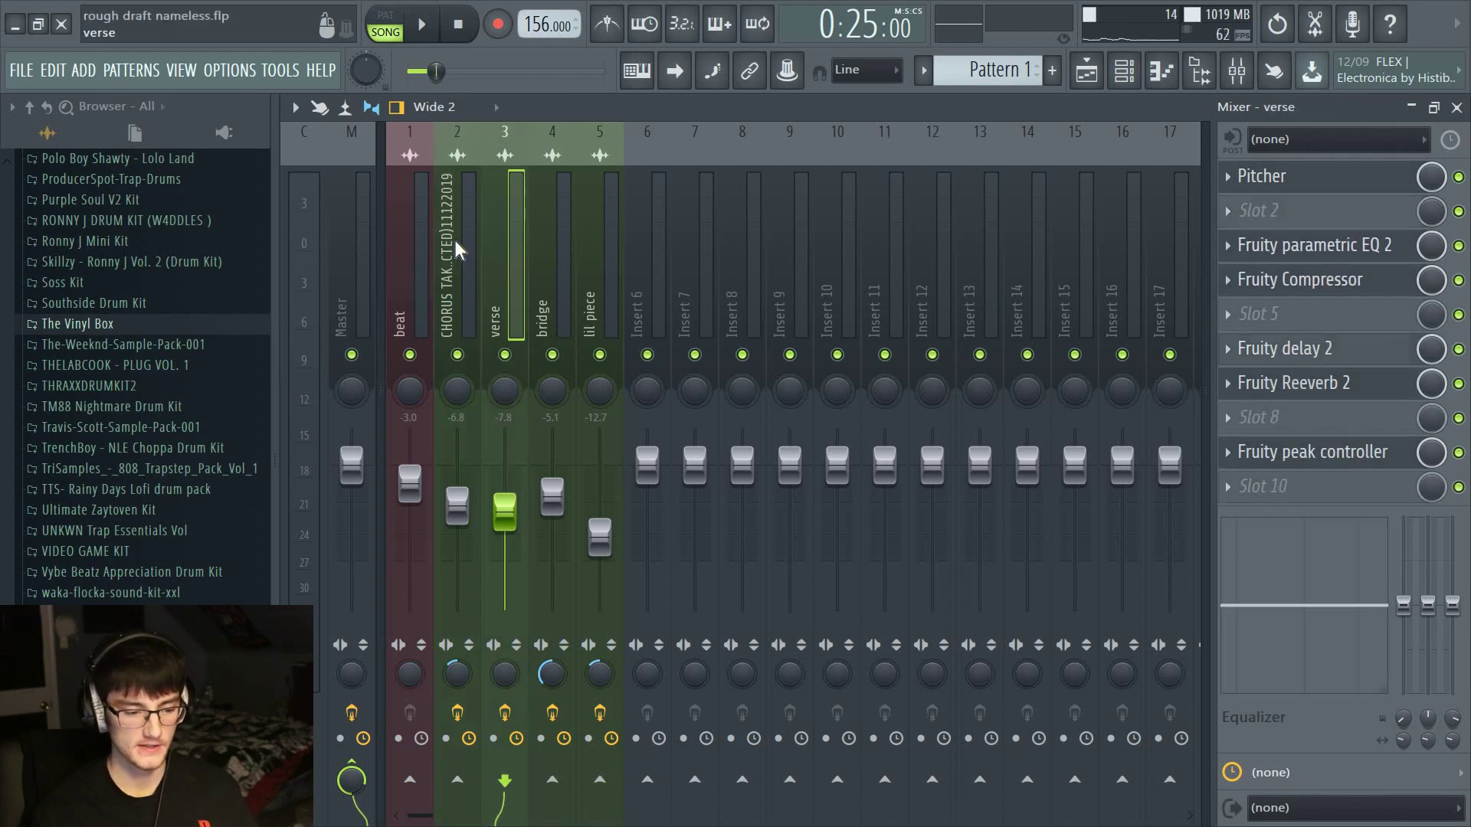
{"action": "left_click", "coordinate": [461, 242]}
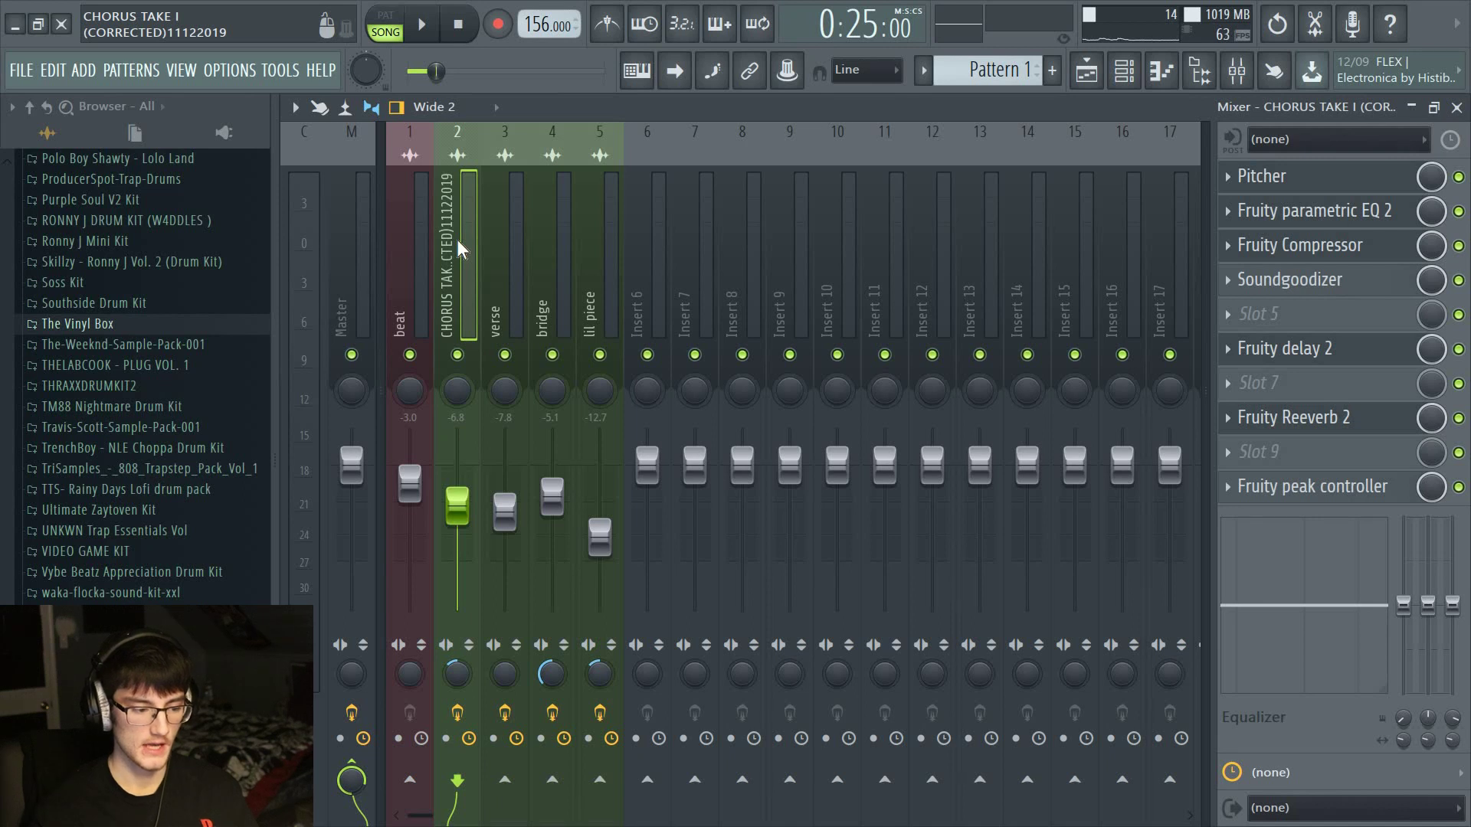
{"action": "right_click", "coordinate": [458, 241]}
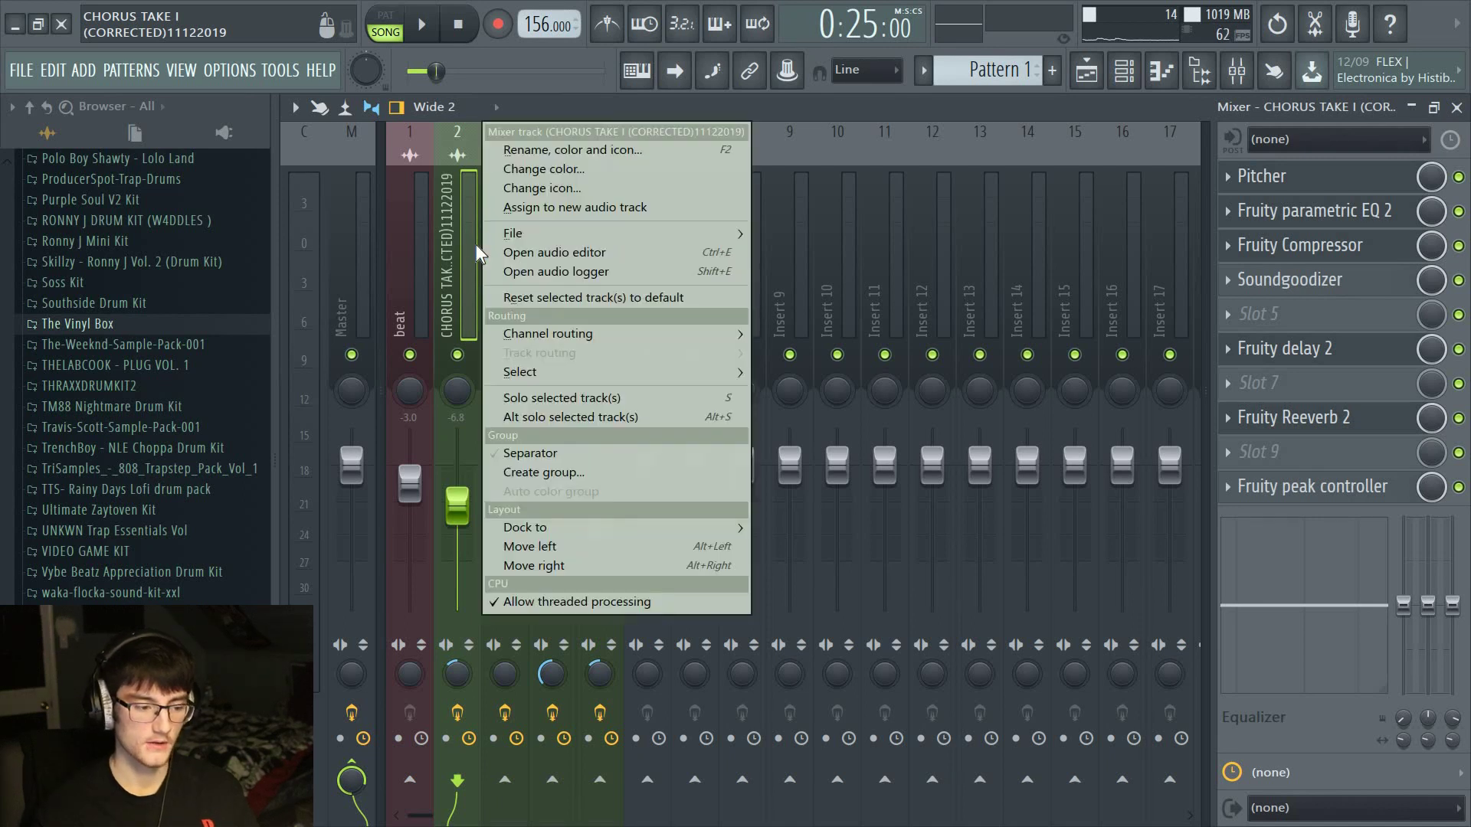
{"action": "mouse_move", "coordinate": [490, 233]}
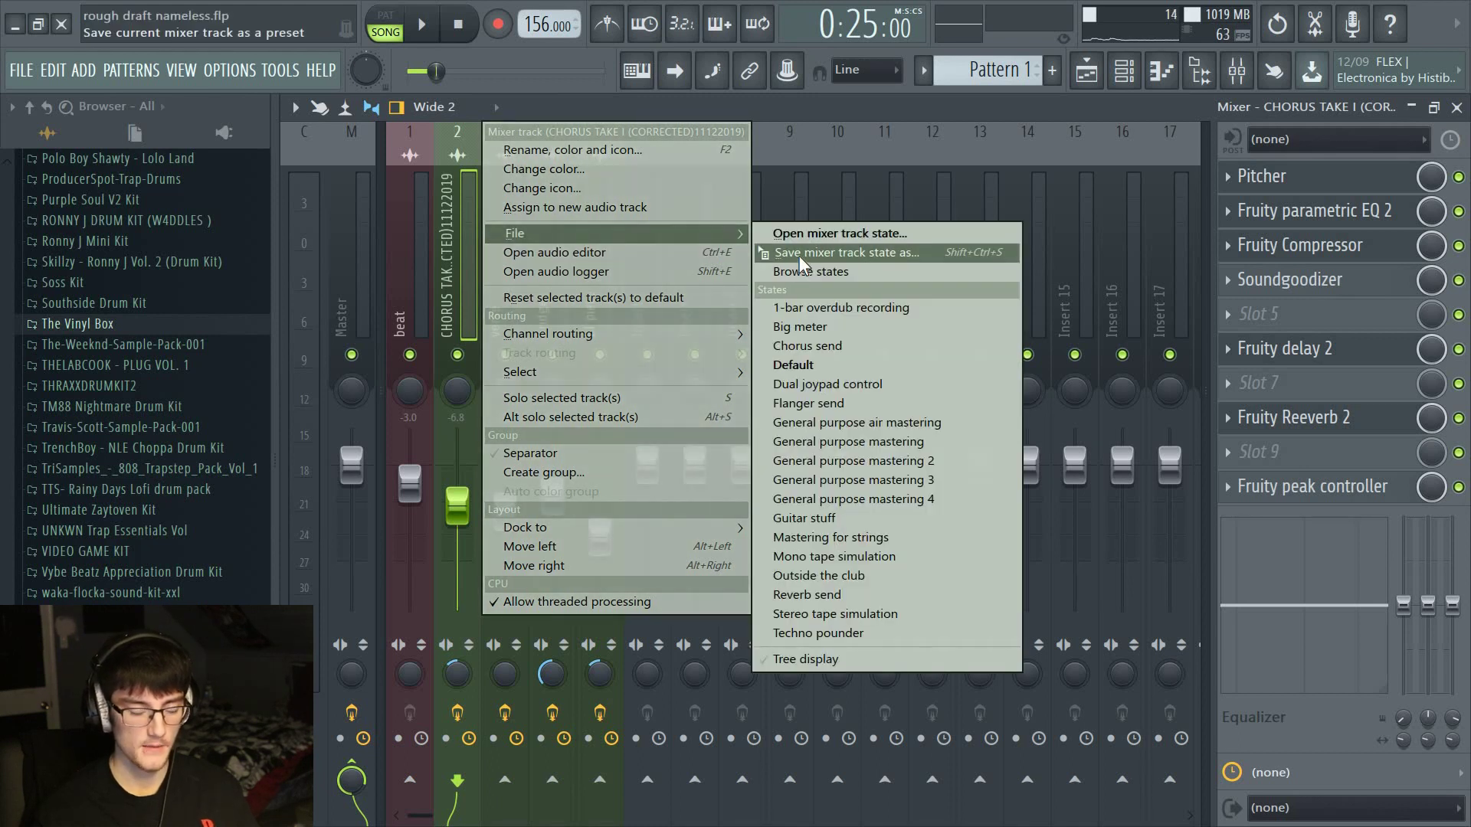
{"action": "left_click_drag", "start_coordinate": [799, 255], "coordinate": [507, 291]}
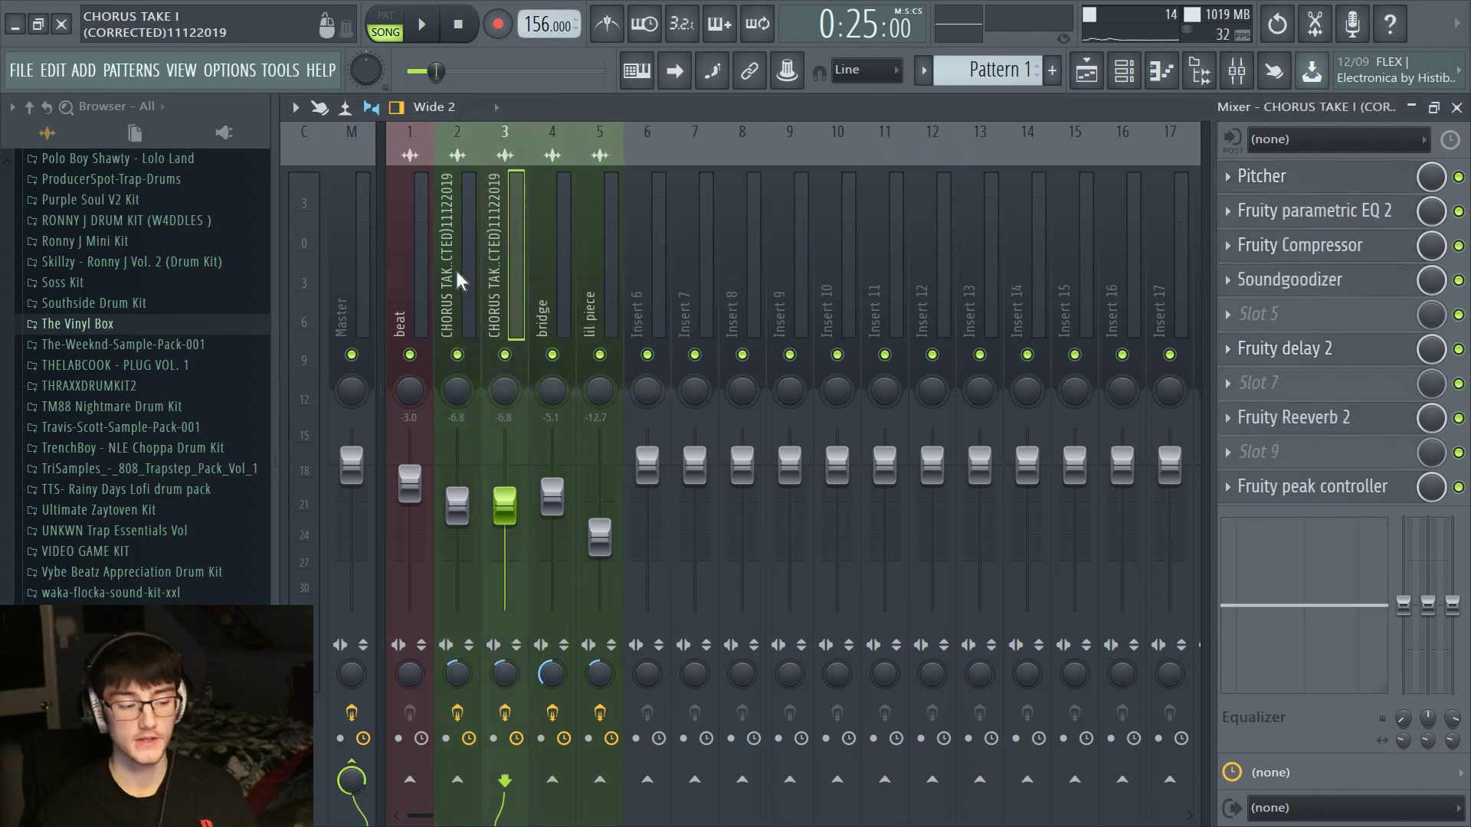
Rename mixer insert 3 to "verse"
{"action": "right_click", "coordinate": [507, 300]}
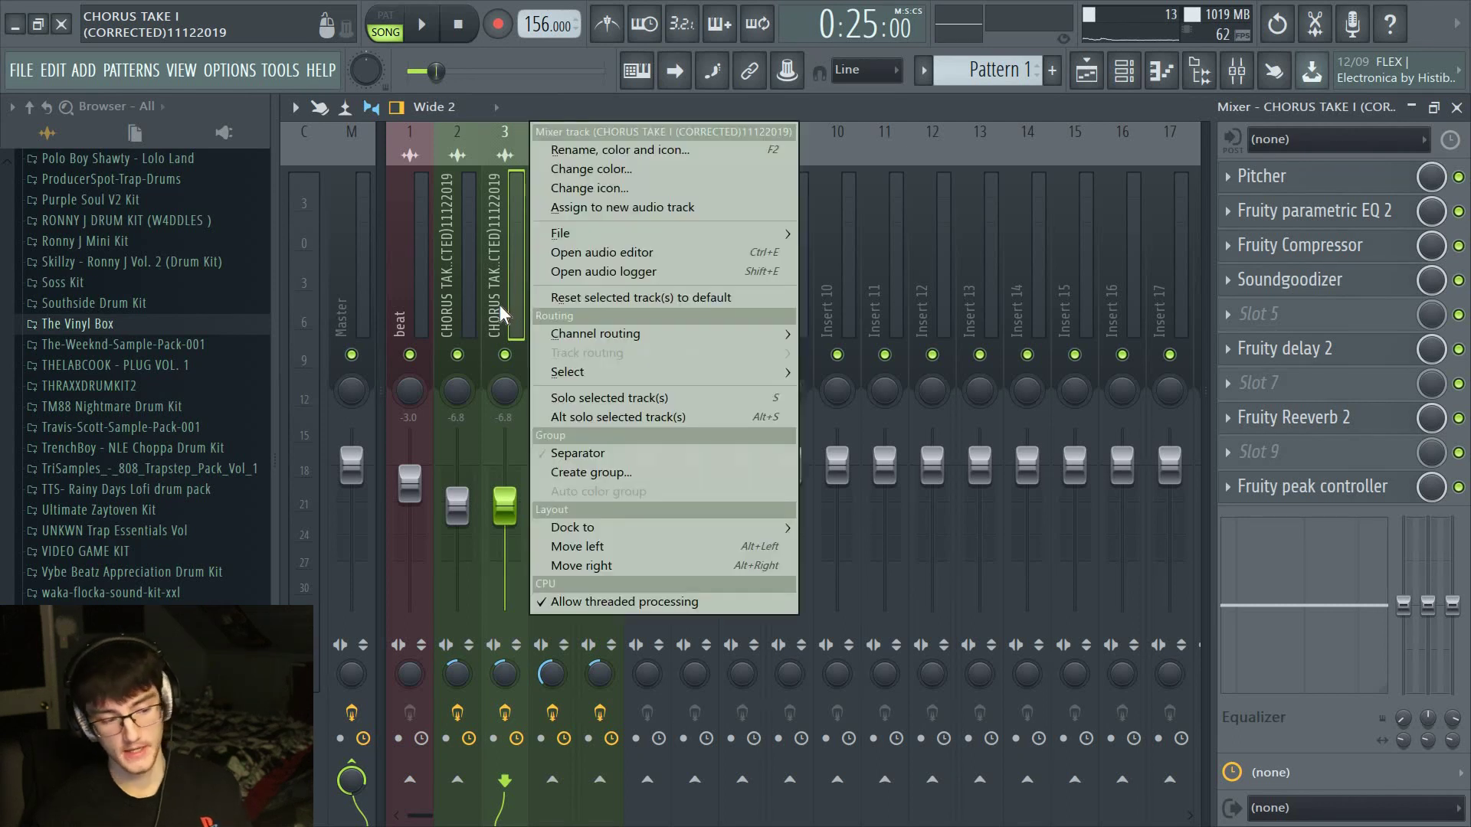
{"action": "left_click", "coordinate": [590, 152]}
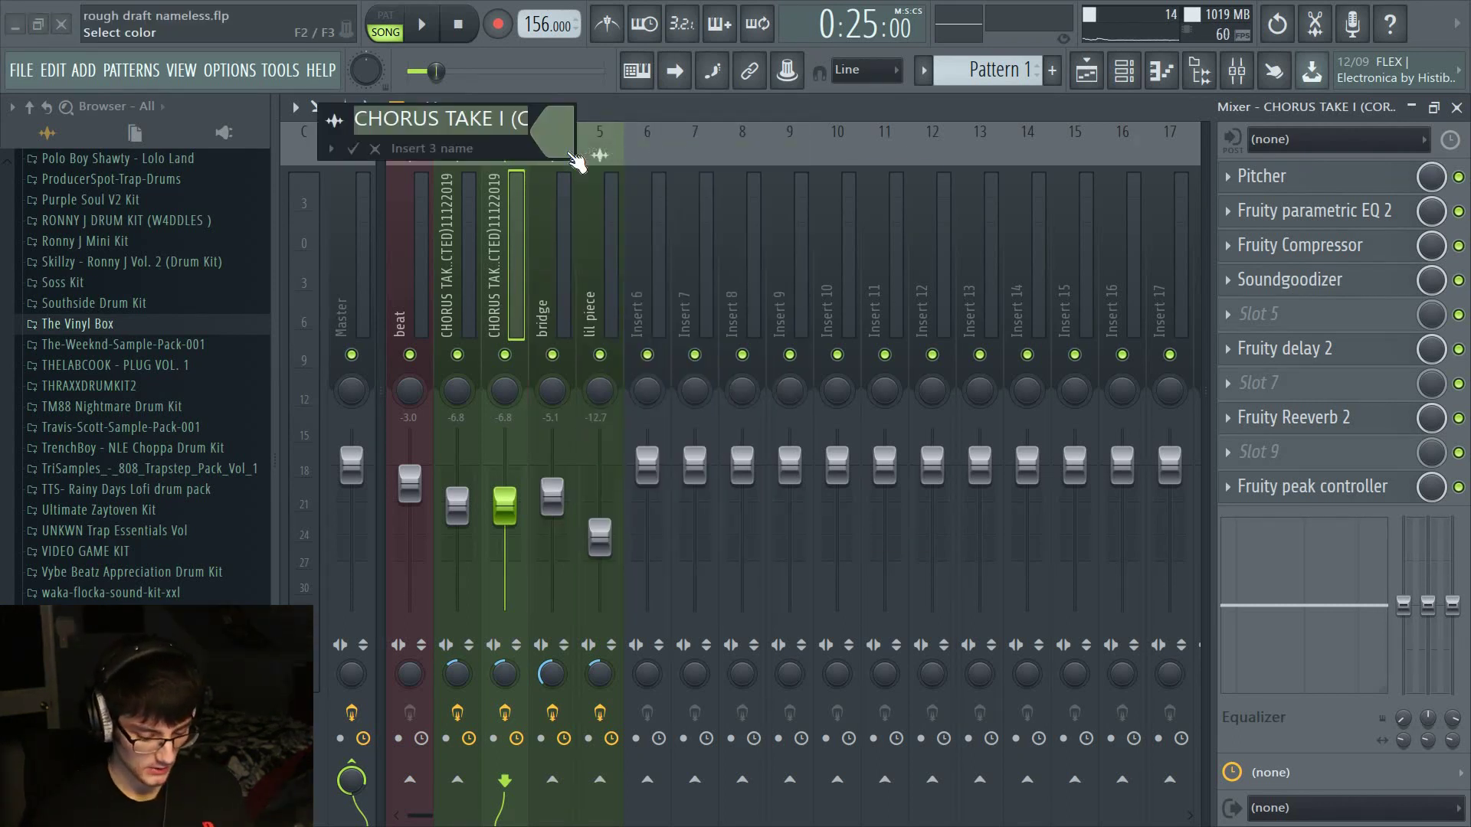
{"action": "type", "text": "verse"}
{"action": "key", "text": "Return"}
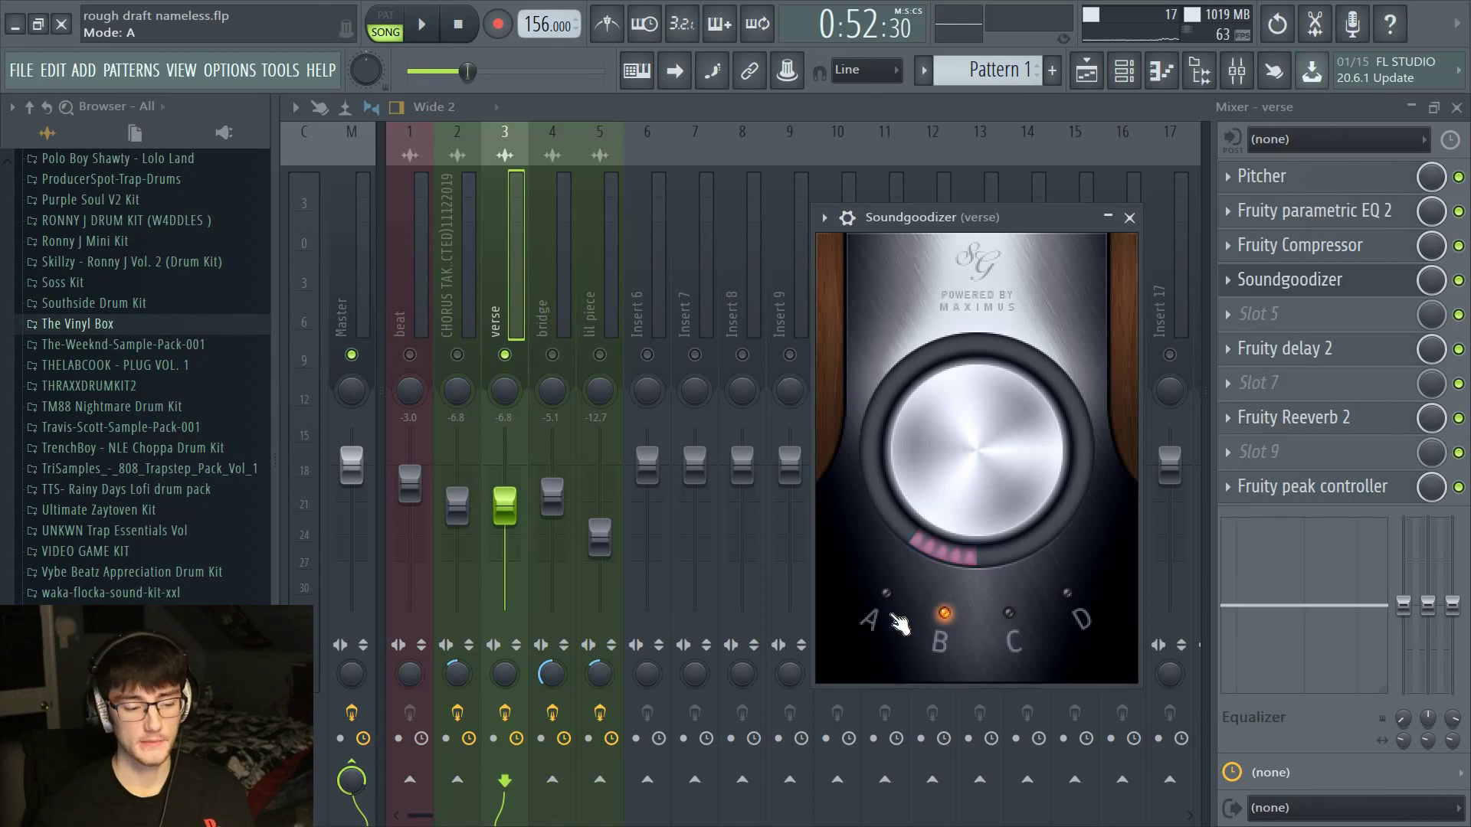
Switch the verse track's Soundgoodizer to mode A, close its window and listen to the verse
{"action": "left_click", "coordinate": [889, 613]}
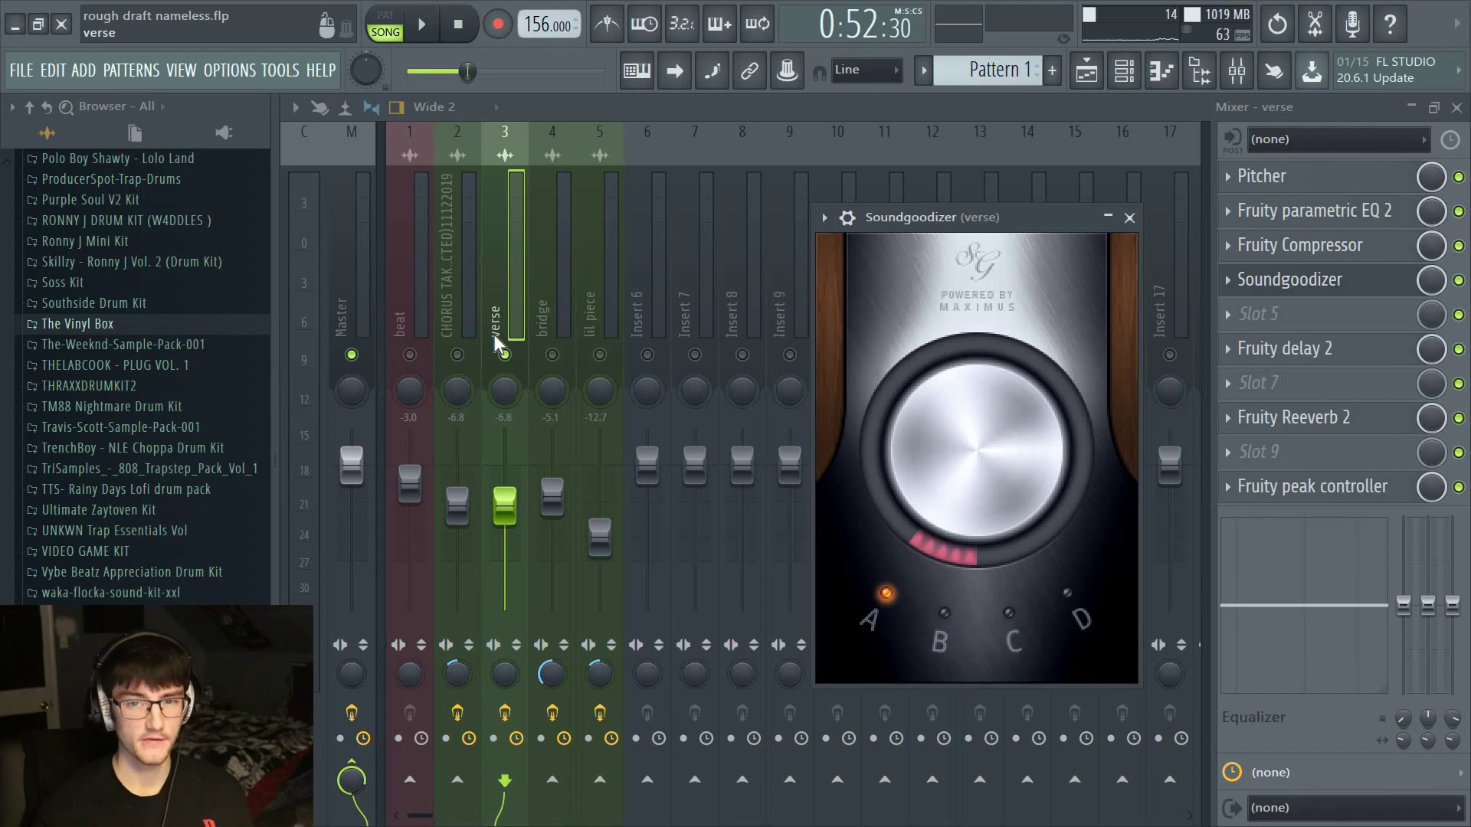
{"action": "key", "text": "space"}
{"action": "key", "text": "Escape"}
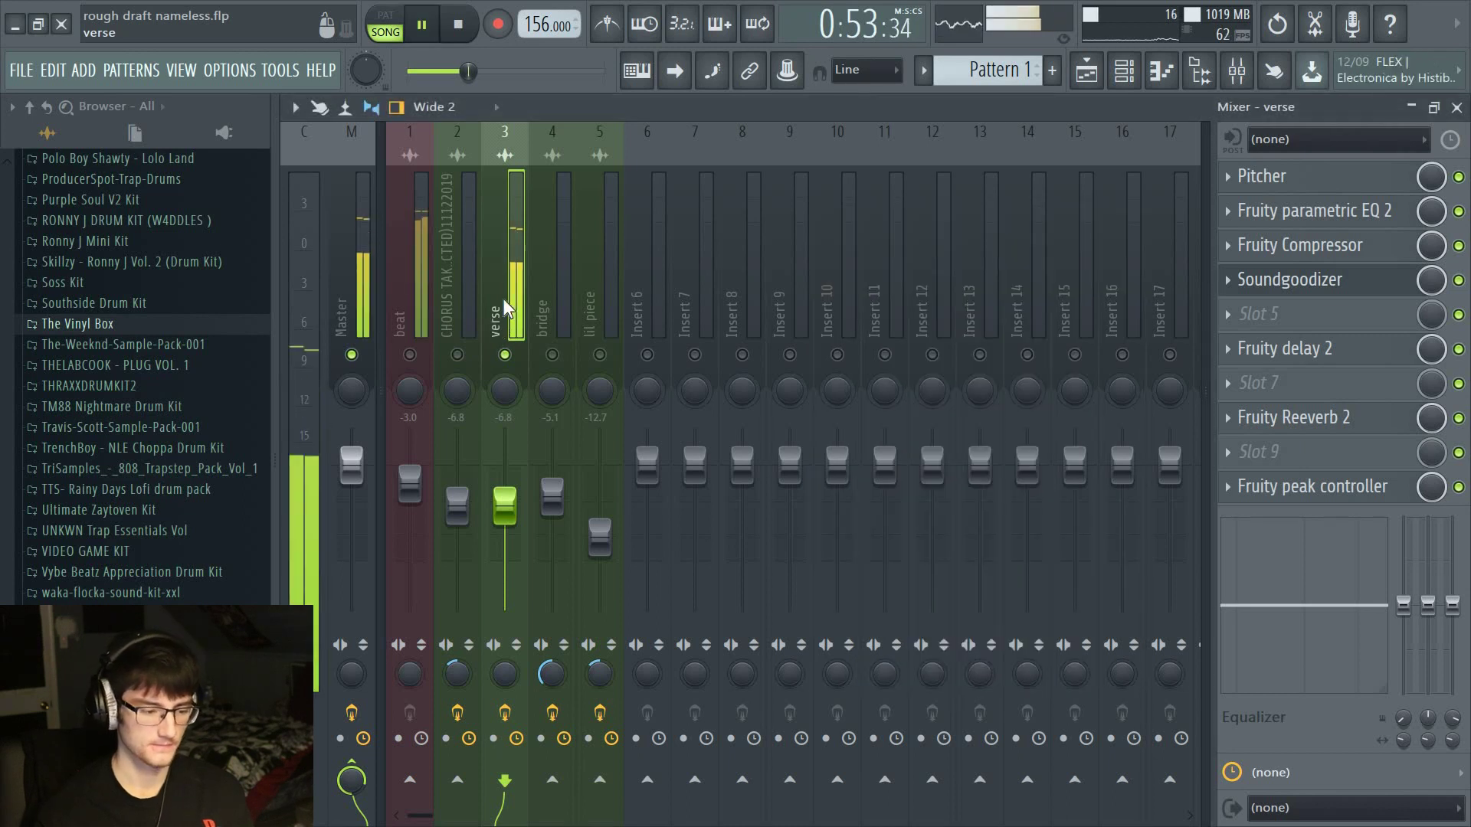
{"action": "key", "text": "space"}
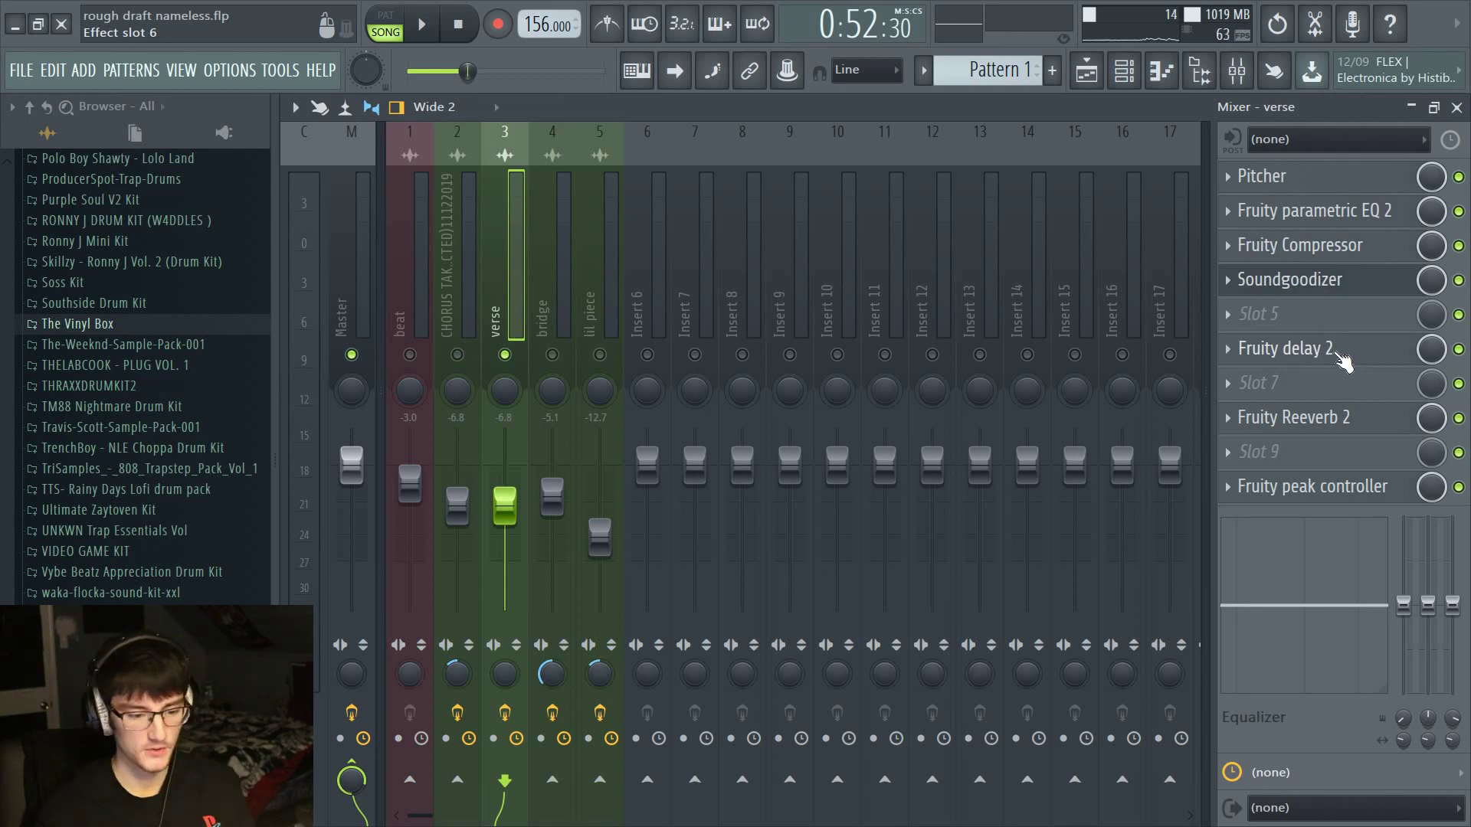
Link the verse delay slot's mix level to the verse track's Peak ctrl - Peak with the 1-Input mapping formula, and listen to the result
{"action": "right_click", "coordinate": [1437, 360]}
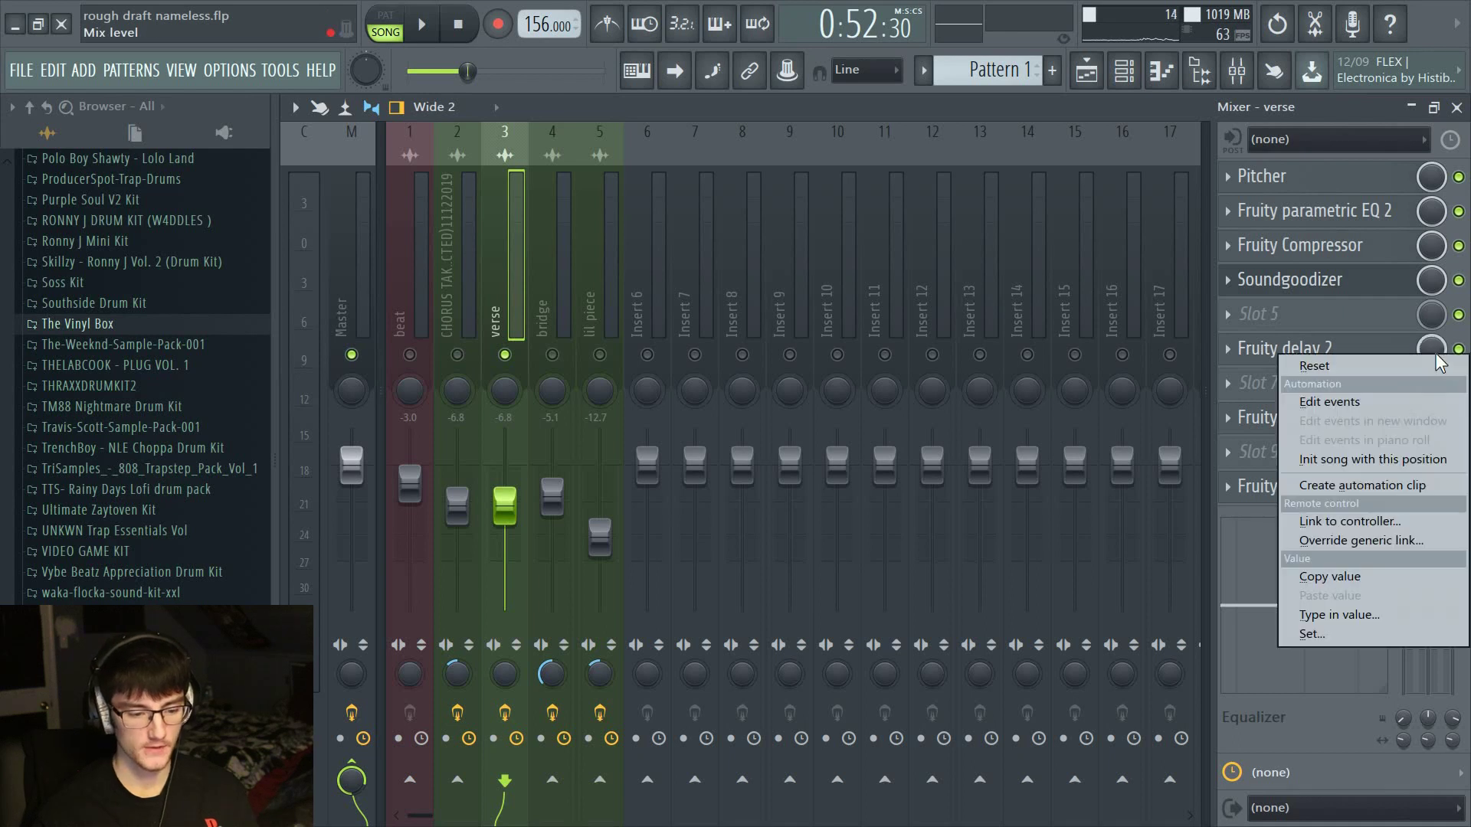
{"action": "left_click", "coordinate": [1363, 523]}
{"action": "left_click", "coordinate": [847, 371]}
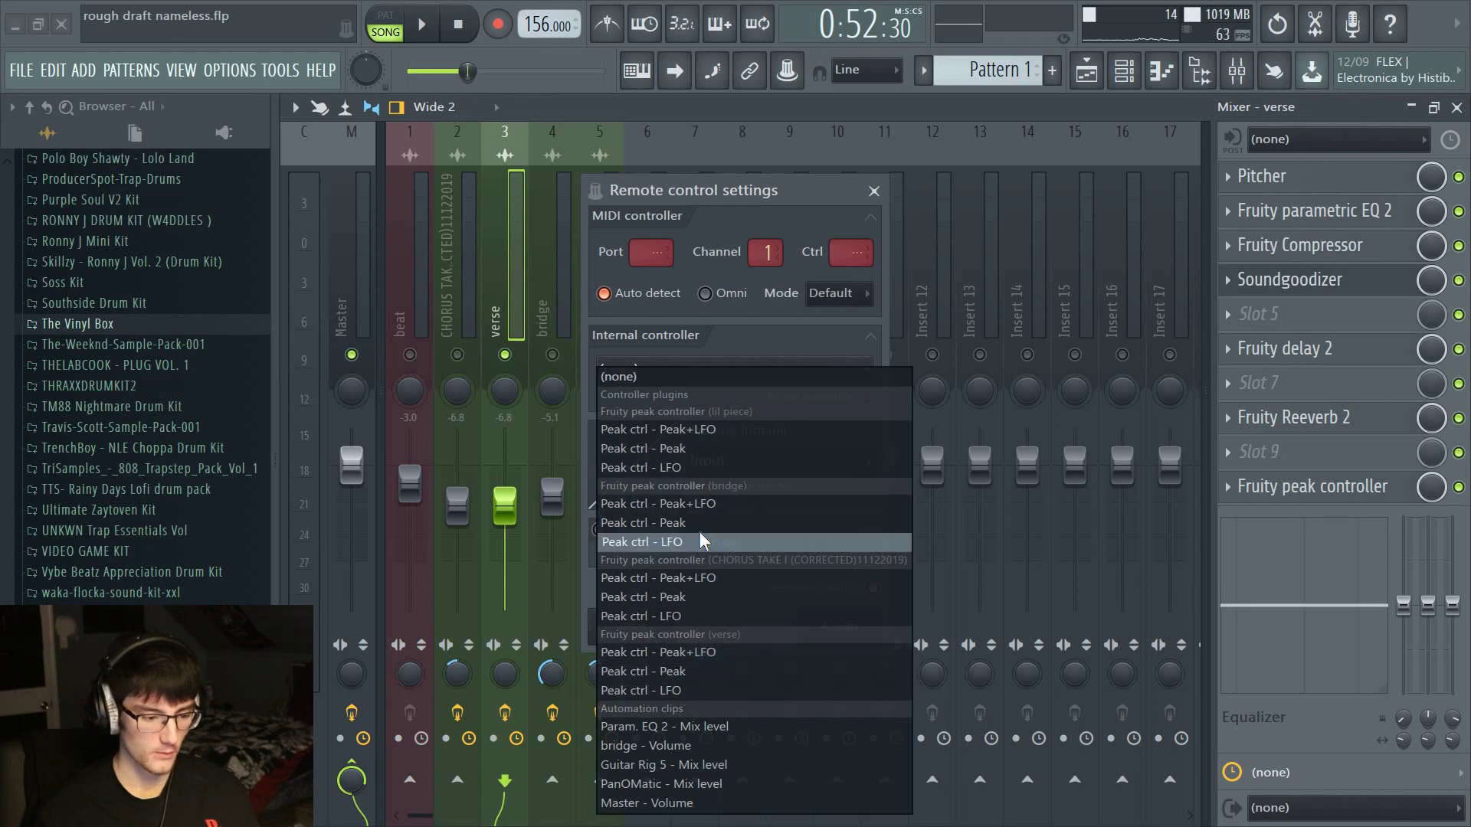
{"action": "left_click", "coordinate": [729, 671]}
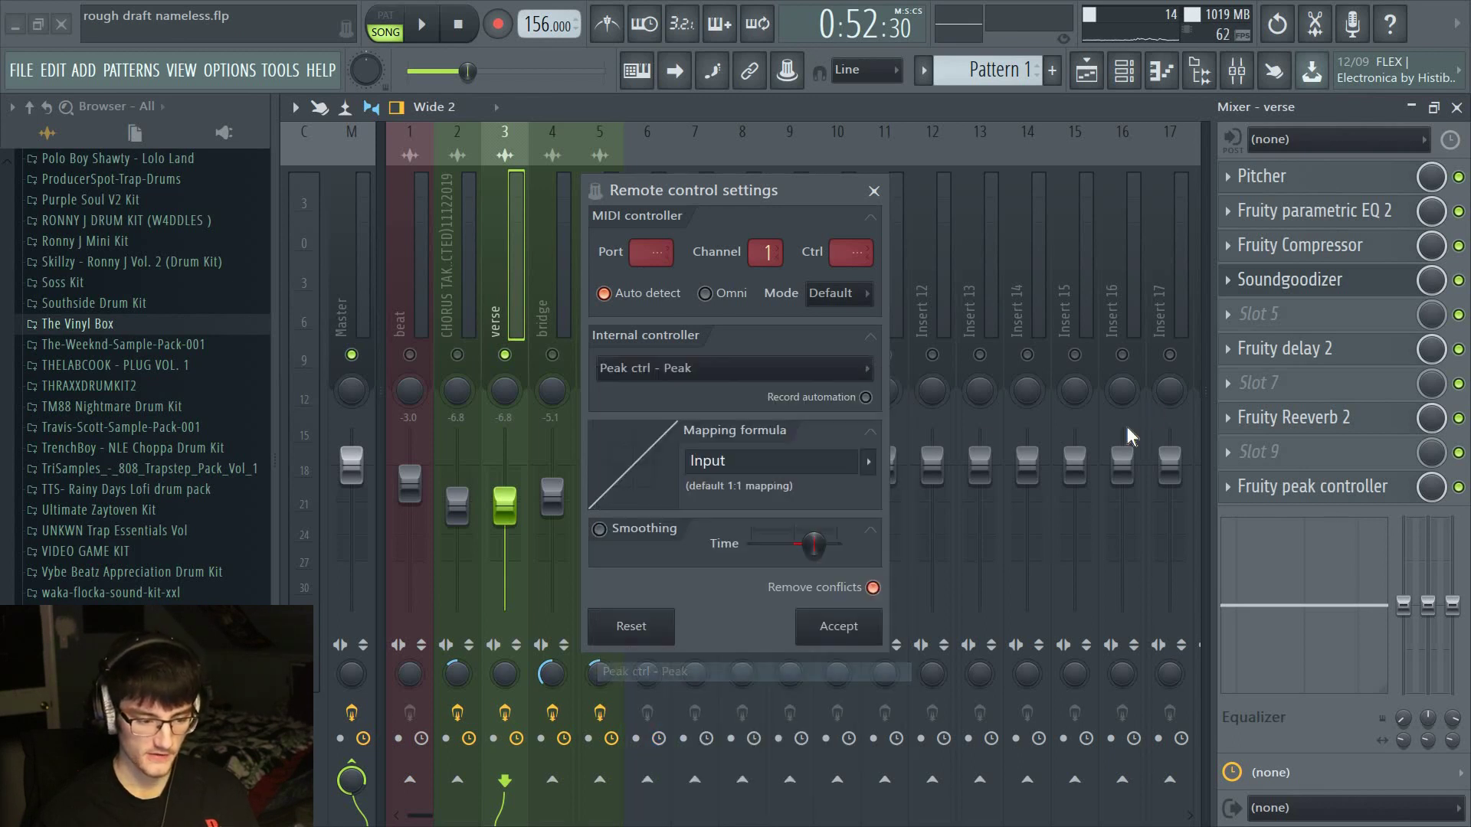
{"action": "left_click", "coordinate": [865, 461]}
{"action": "left_click", "coordinate": [922, 525]}
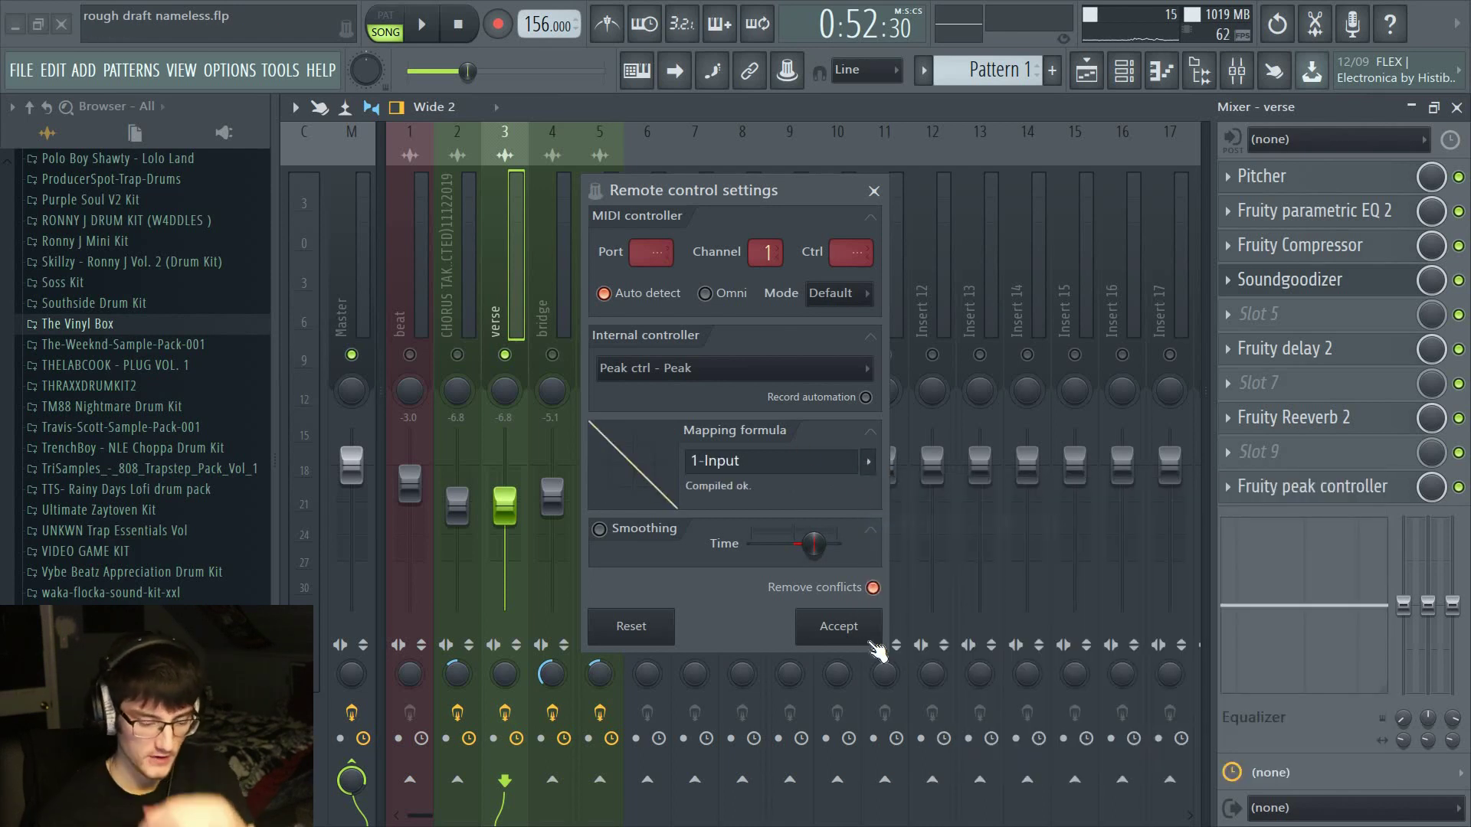
{"action": "left_click", "coordinate": [839, 627]}
{"action": "key", "text": "space"}
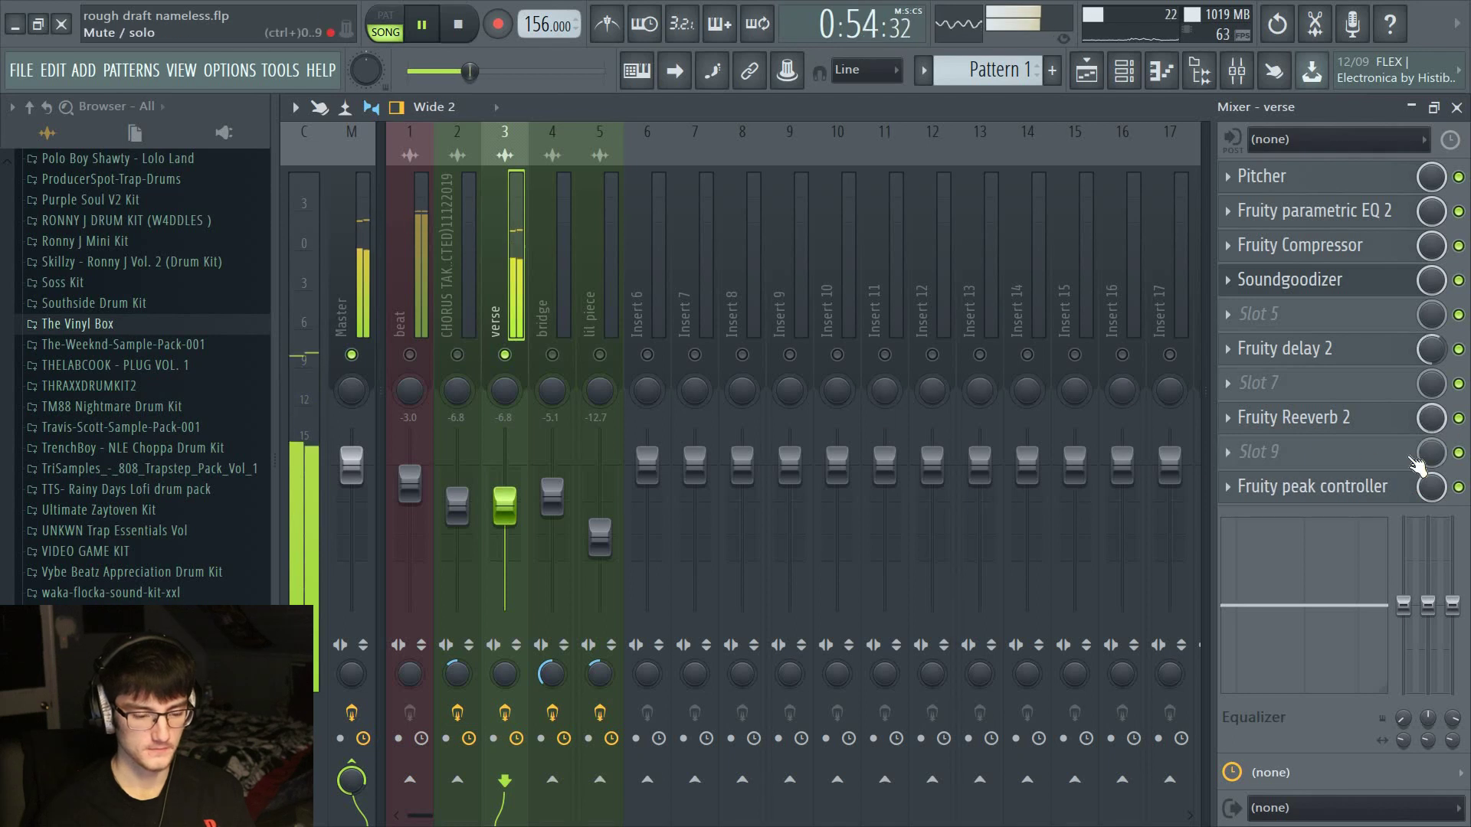
{"action": "key", "text": "space"}
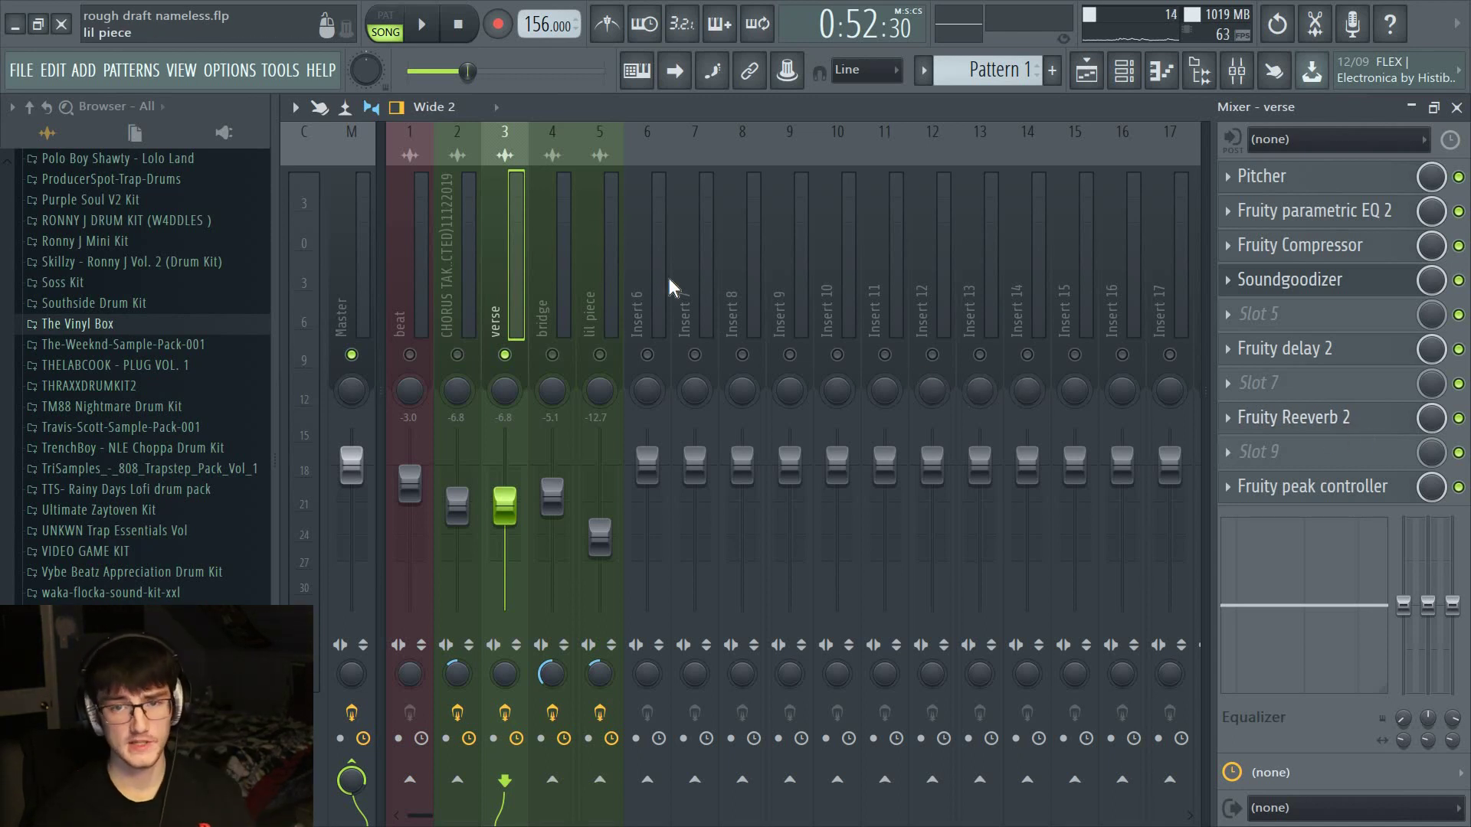
Check the verse track's Fruity Reeverb 2 and Fruity Delay 2 settings and raise the track's volume to -6.1 dB
{"action": "left_click", "coordinate": [1314, 420]}
{"action": "left_click", "coordinate": [1318, 421]}
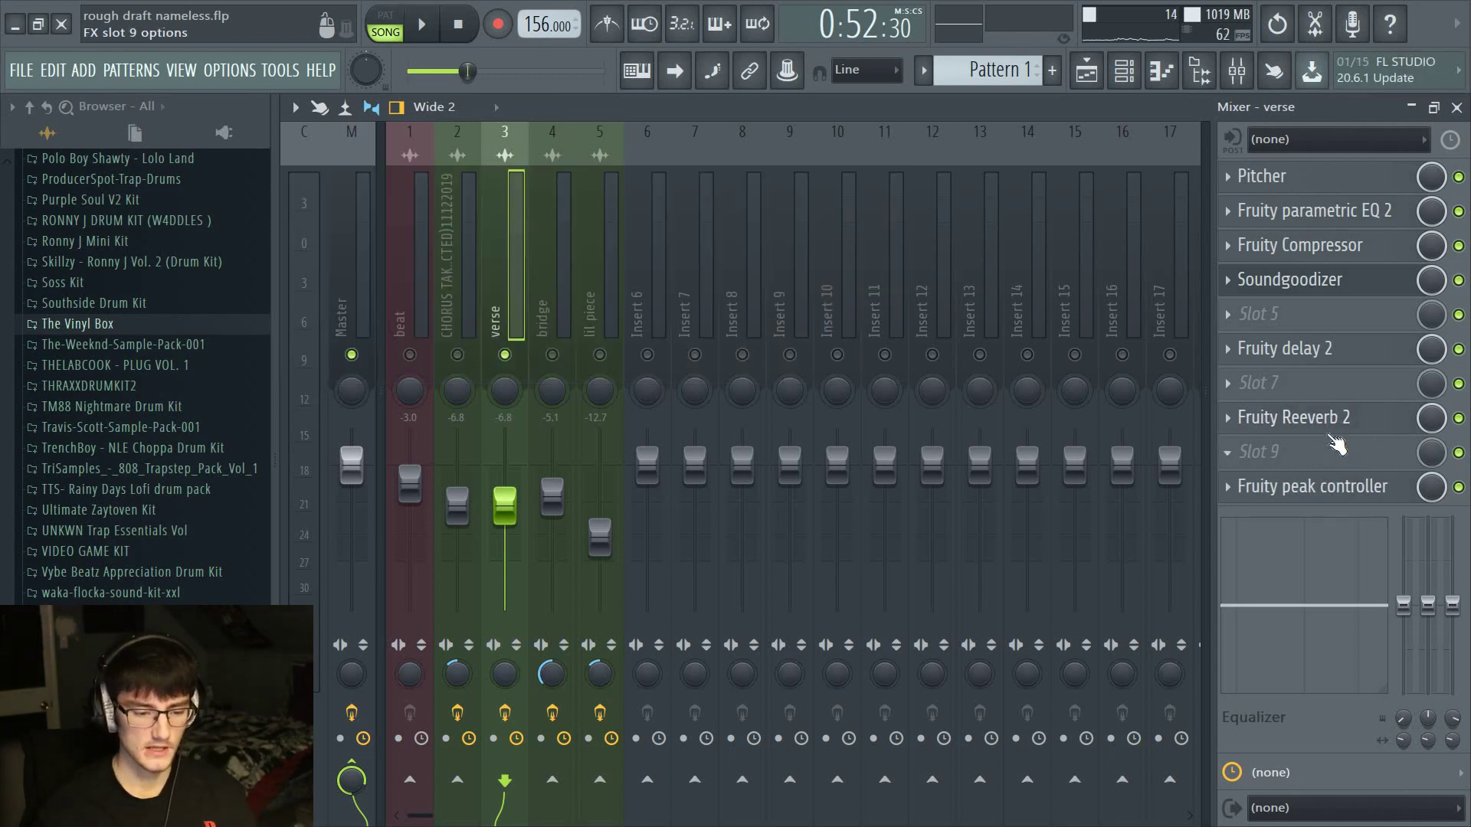
{"action": "left_click", "coordinate": [1327, 432]}
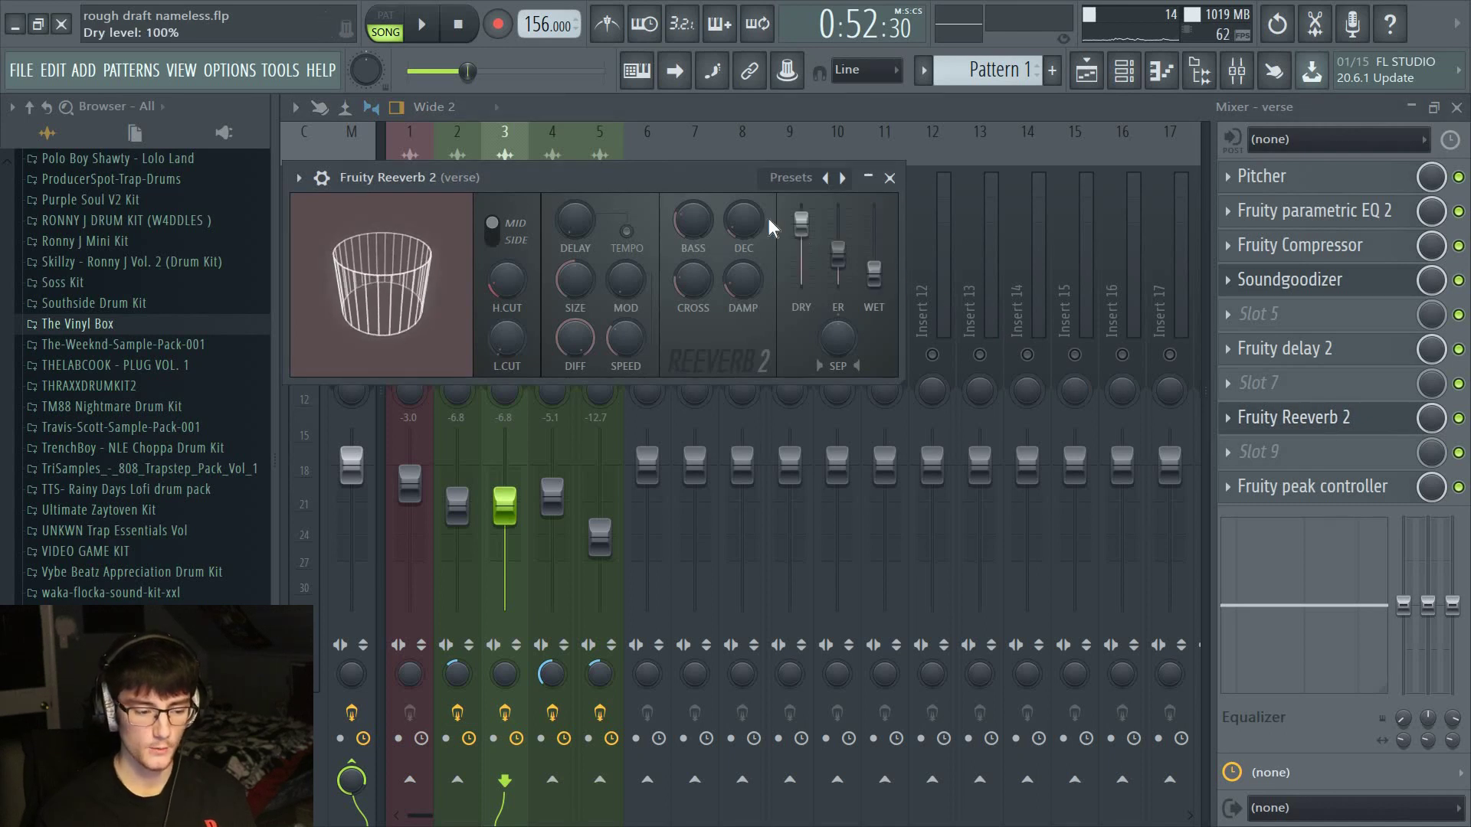
{"action": "left_click", "coordinate": [889, 178]}
{"action": "left_click", "coordinate": [1333, 357]}
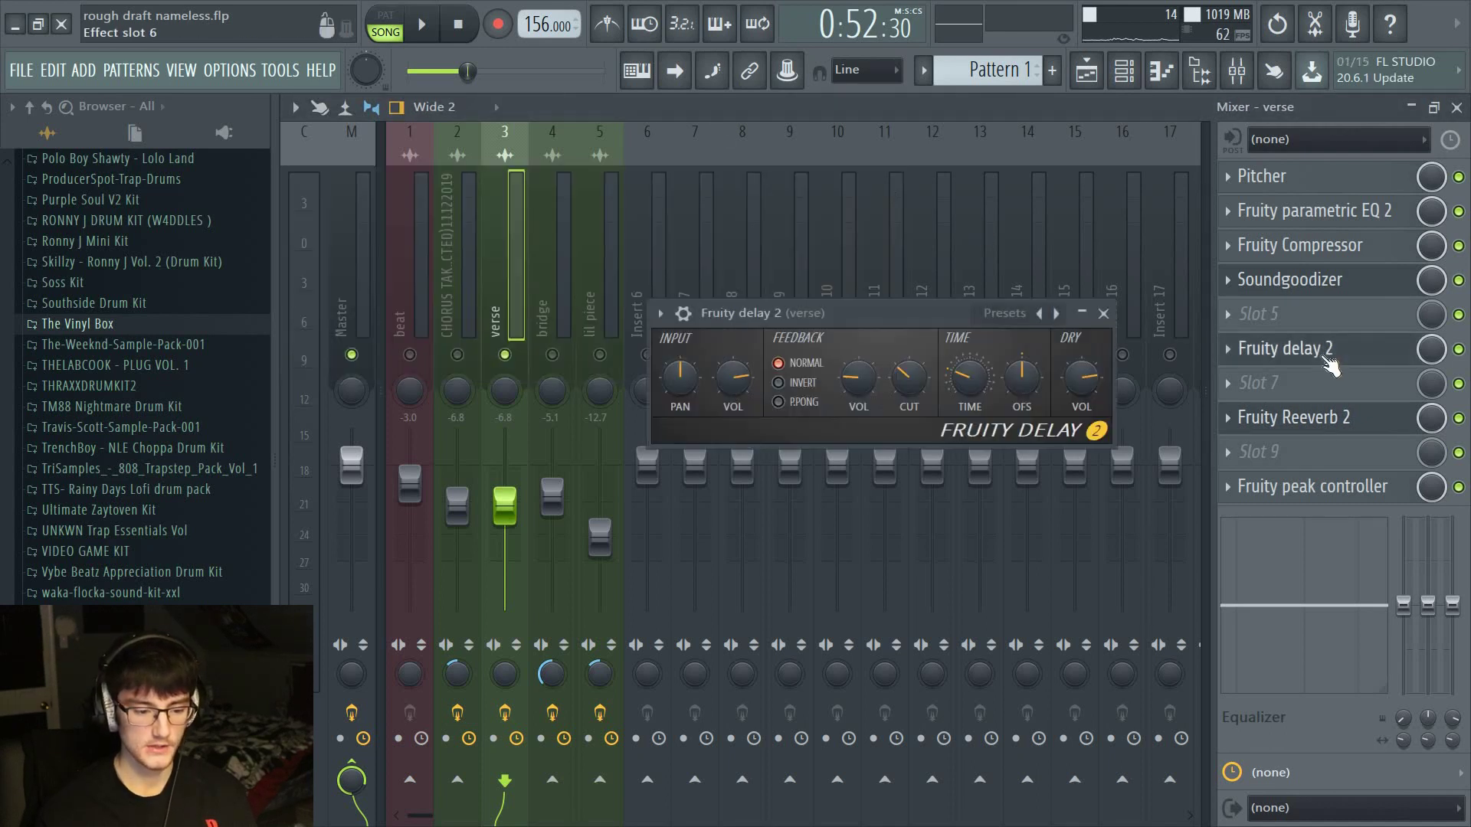
{"action": "left_click", "coordinate": [1334, 357]}
{"action": "left_click", "coordinate": [989, 130]}
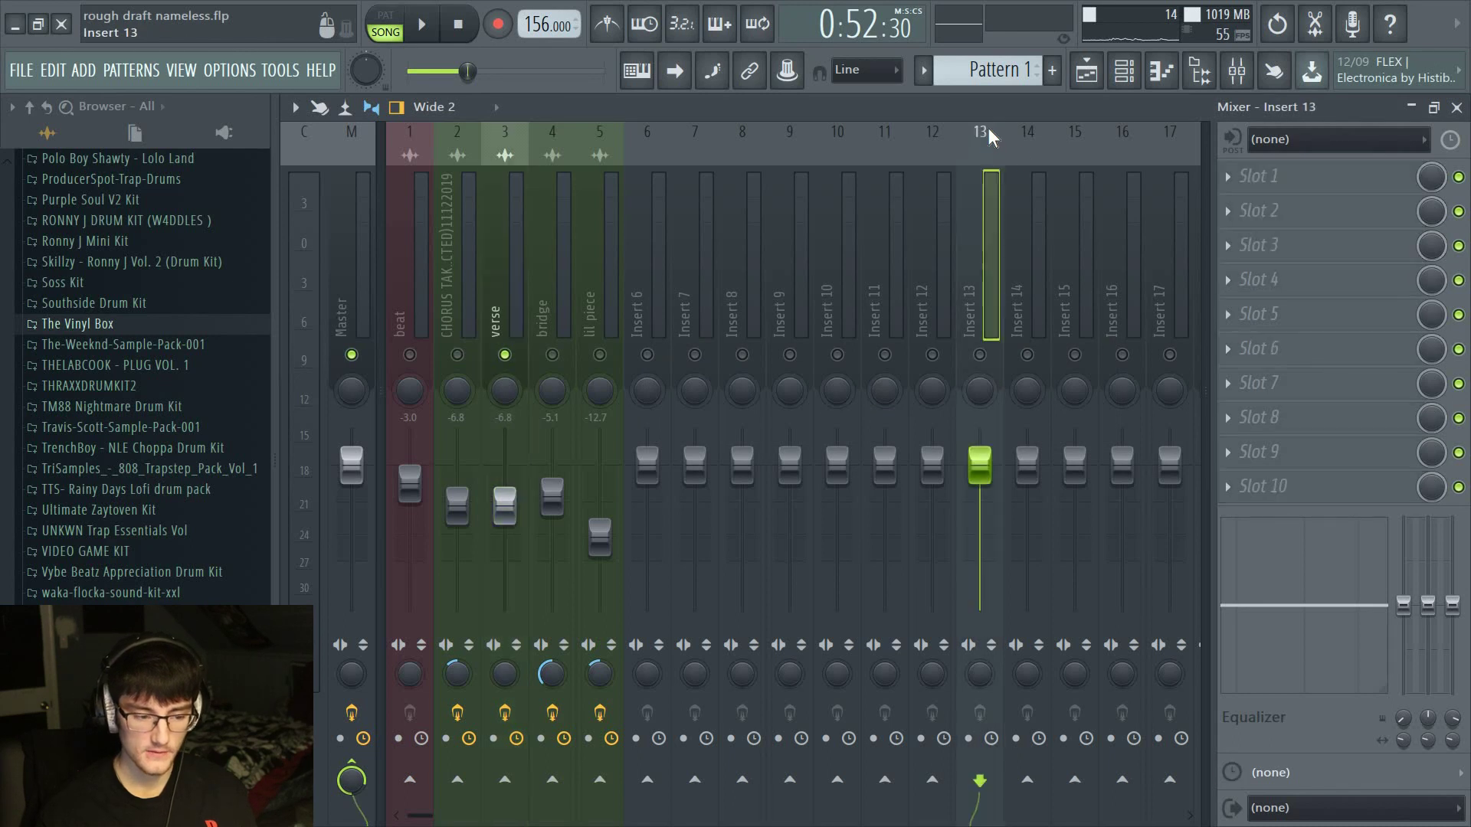
{"action": "left_click", "coordinate": [521, 265]}
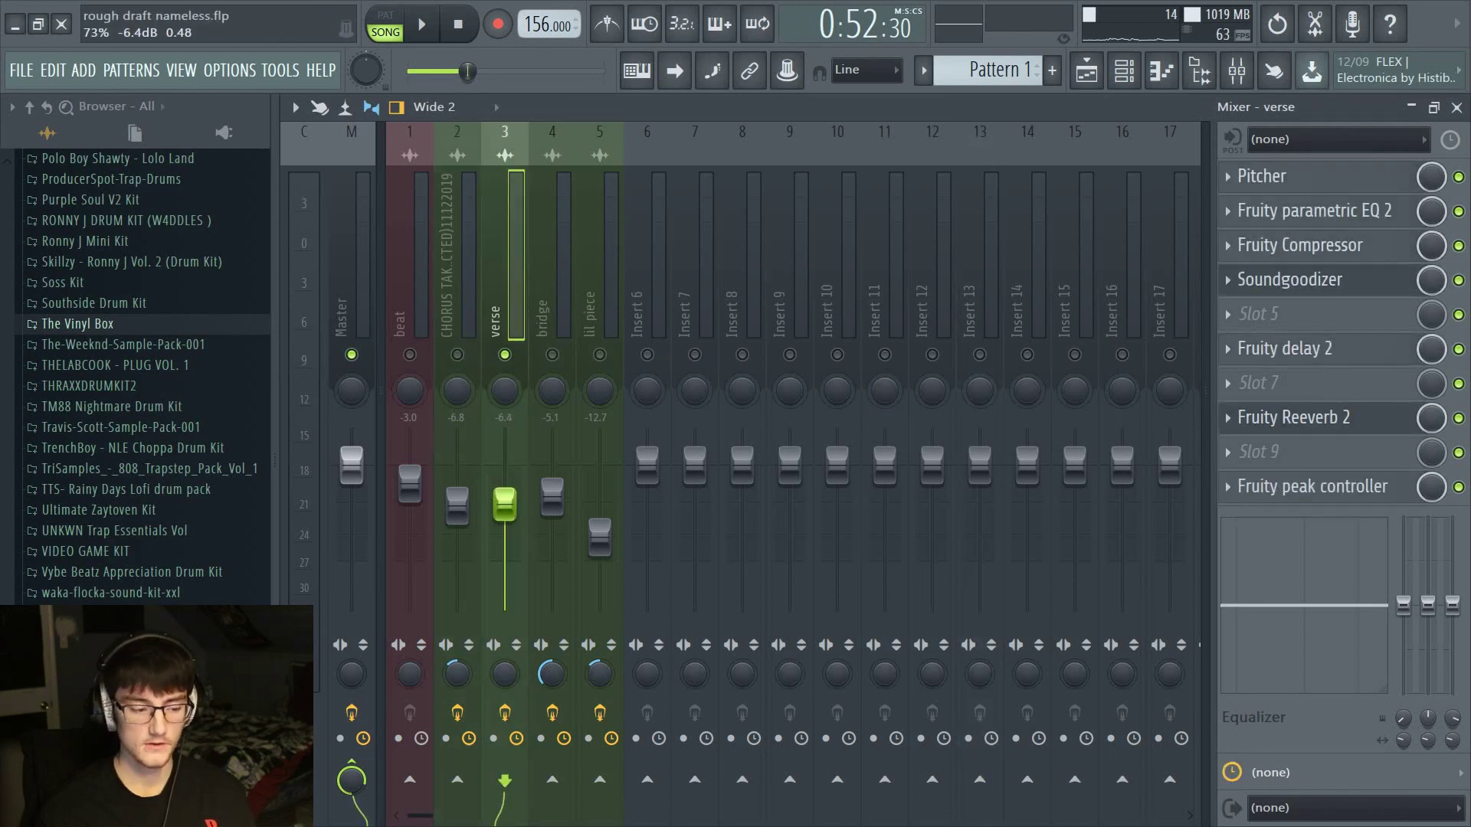
{"action": "scroll", "coordinate": [512, 505], "scroll_direction": "up", "scroll_amount": 1}
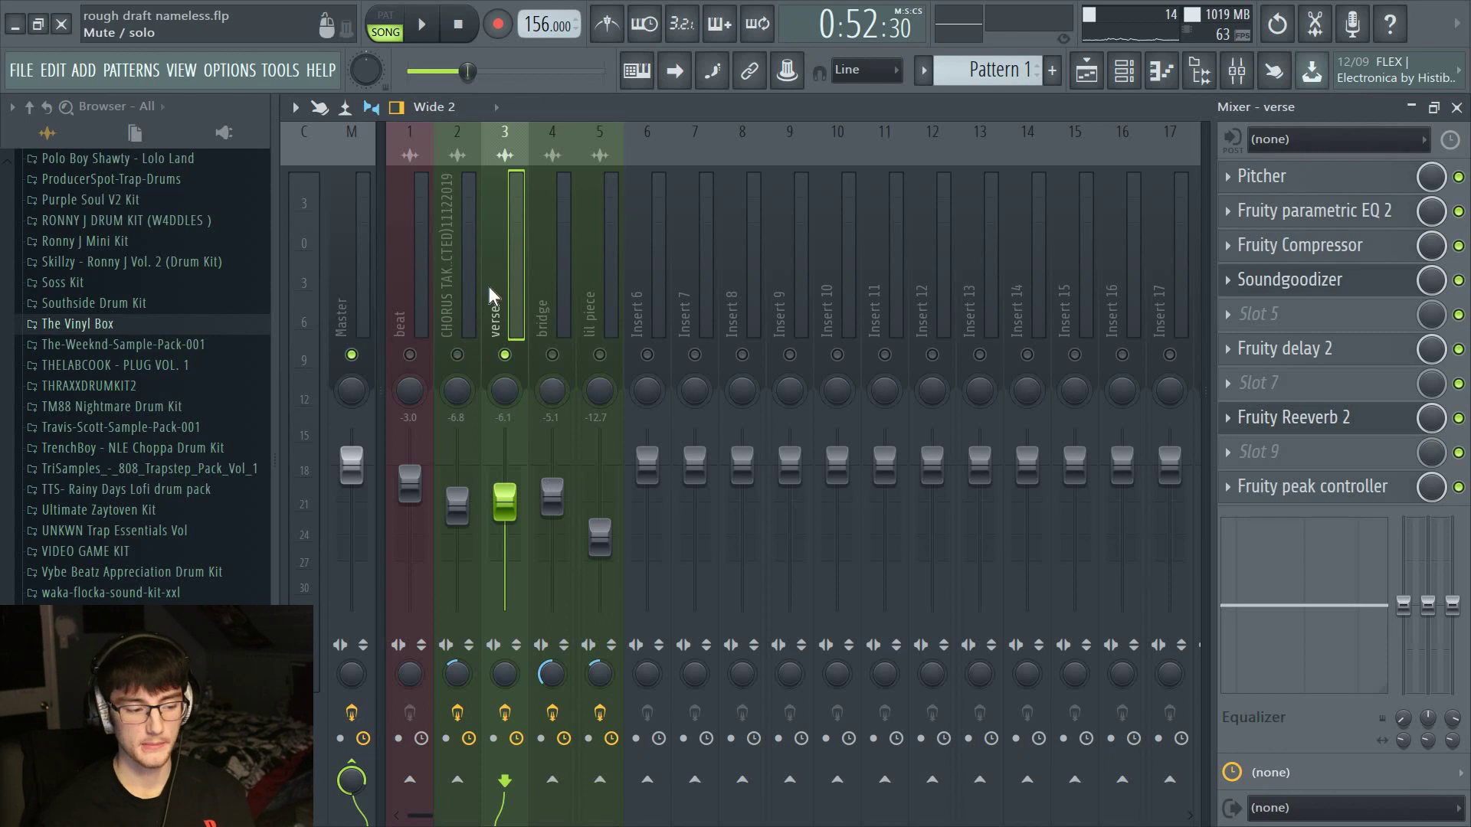
Review the effect chains on the bridge and lil piece tracks
{"action": "left_click", "coordinate": [551, 303]}
{"action": "left_click", "coordinate": [587, 301]}
{"action": "left_click", "coordinate": [548, 282]}
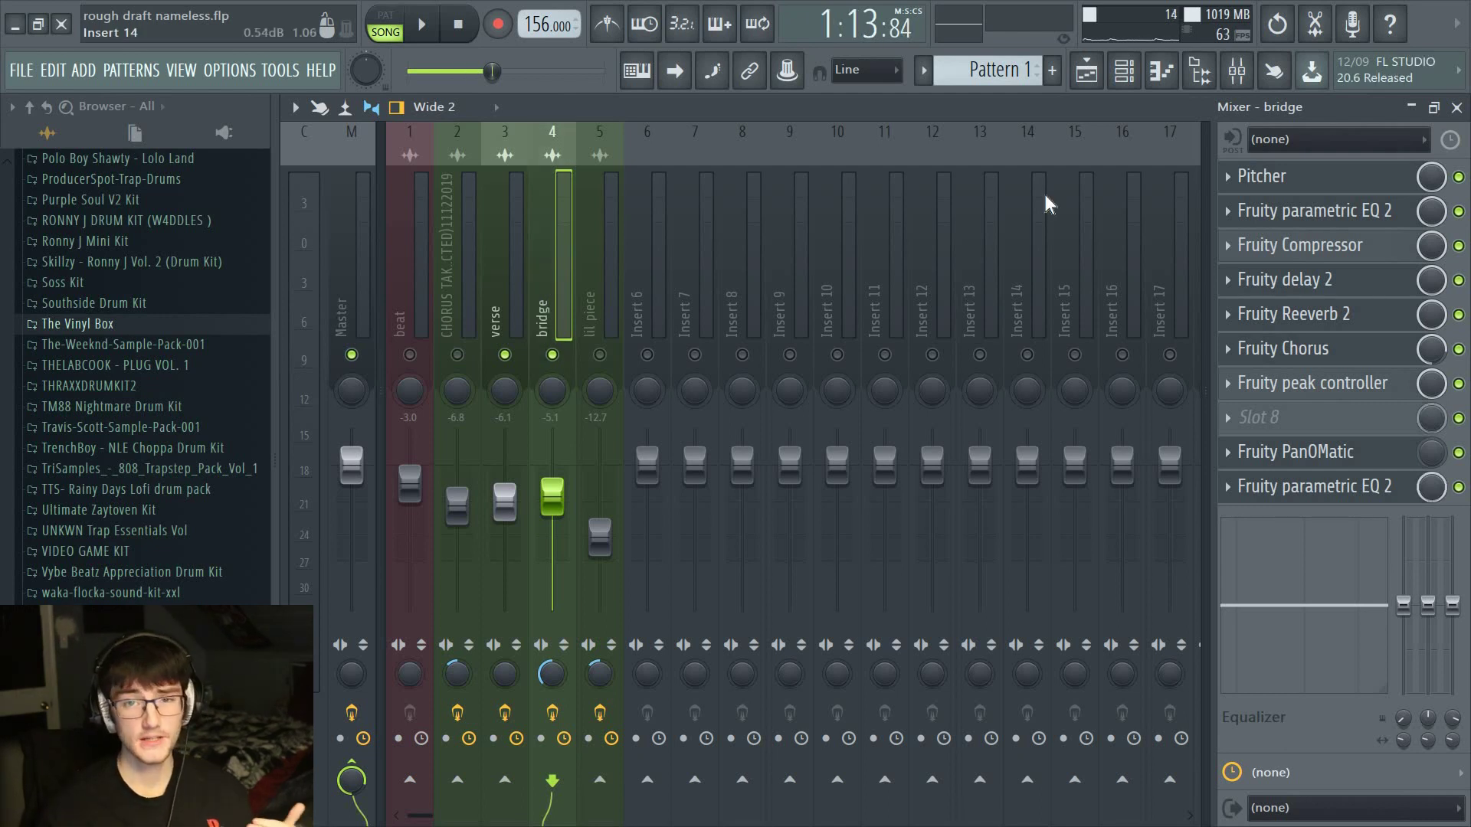
Check the bridge track's Pitcher settings and load Guitar Rig 5 into its effect slot 8
{"action": "left_click", "coordinate": [1278, 184]}
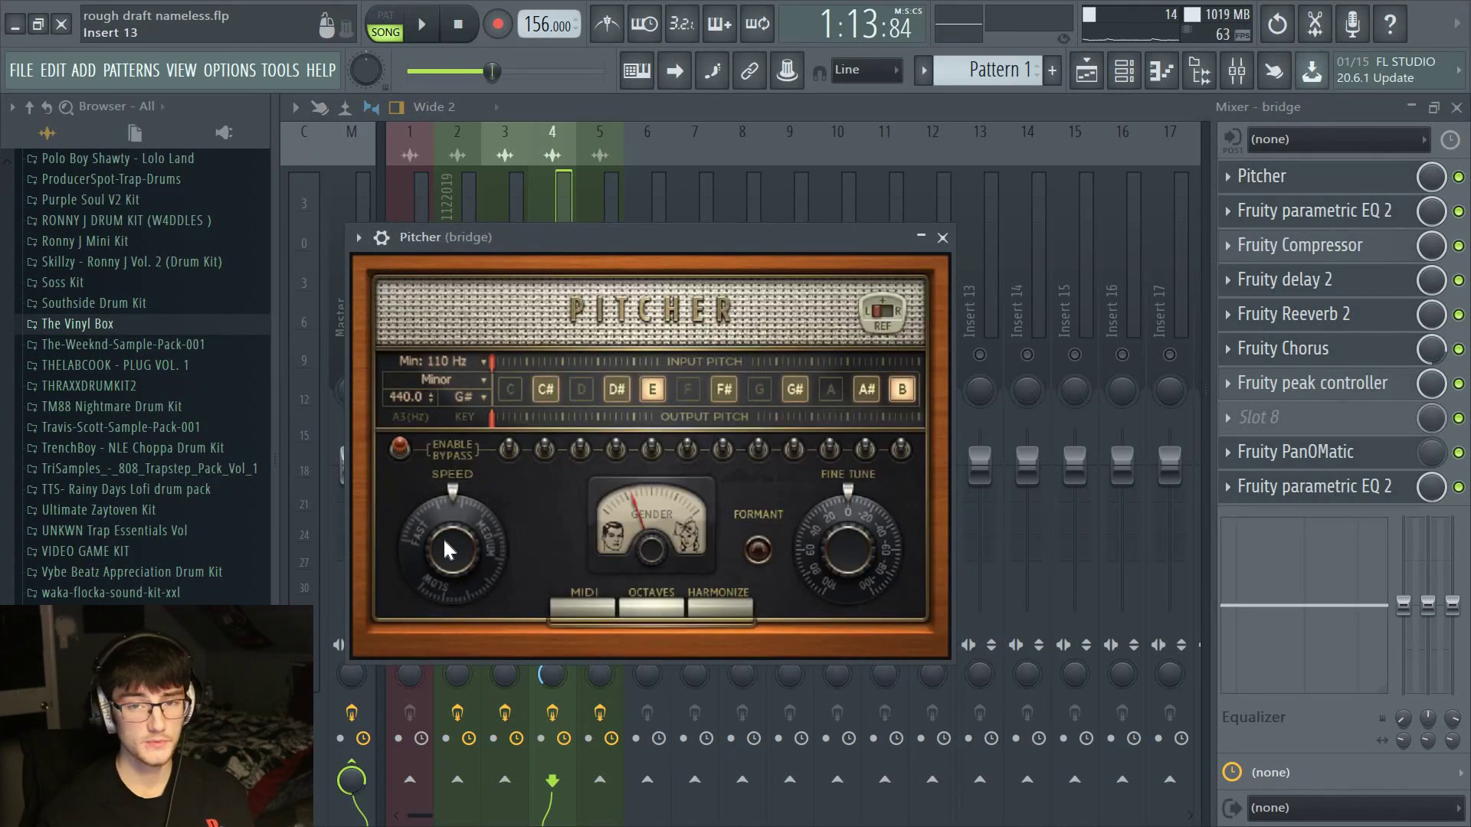
{"action": "key", "text": "Escape"}
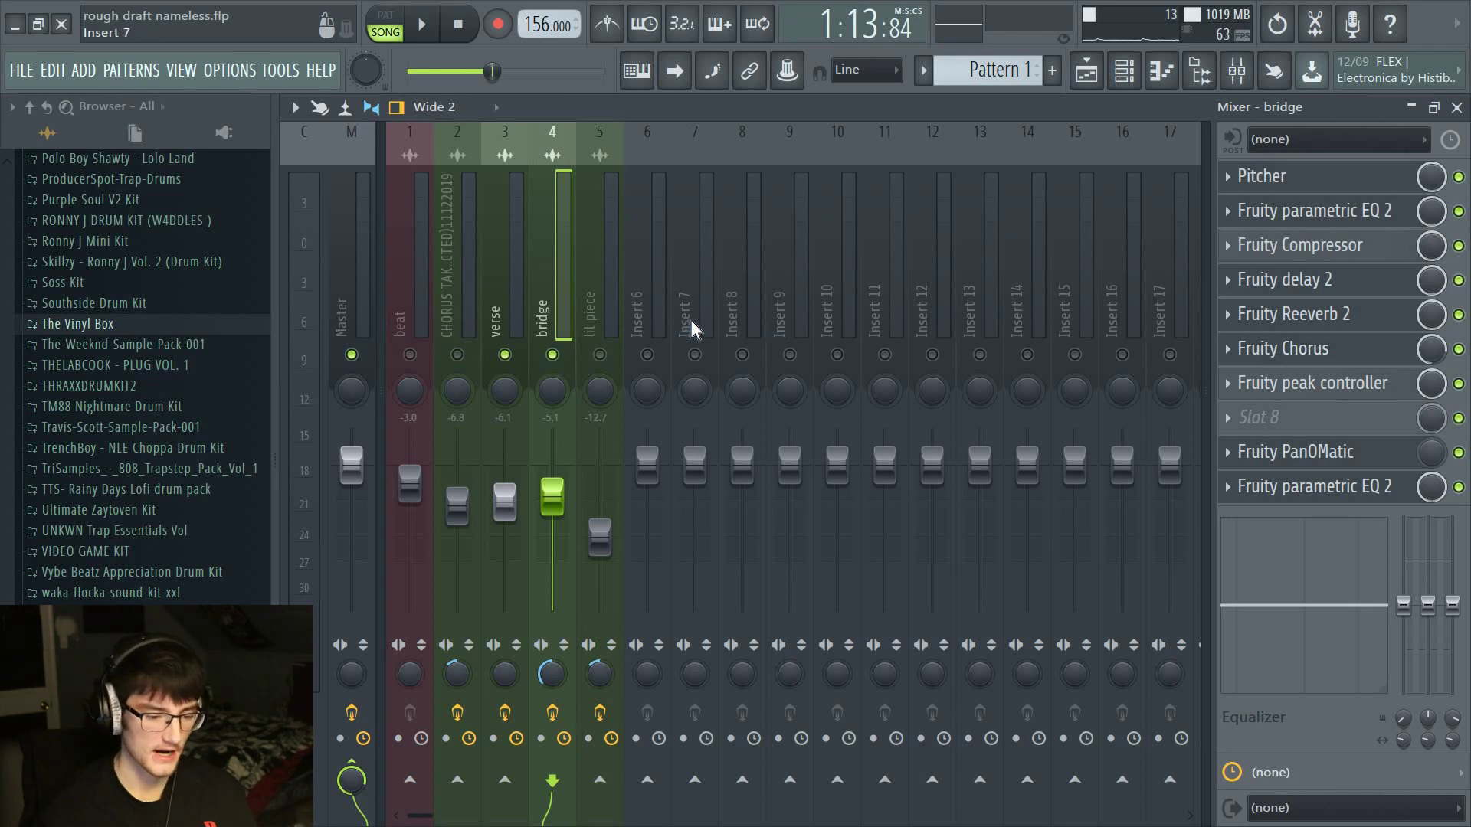
{"action": "left_click", "coordinate": [1324, 434]}
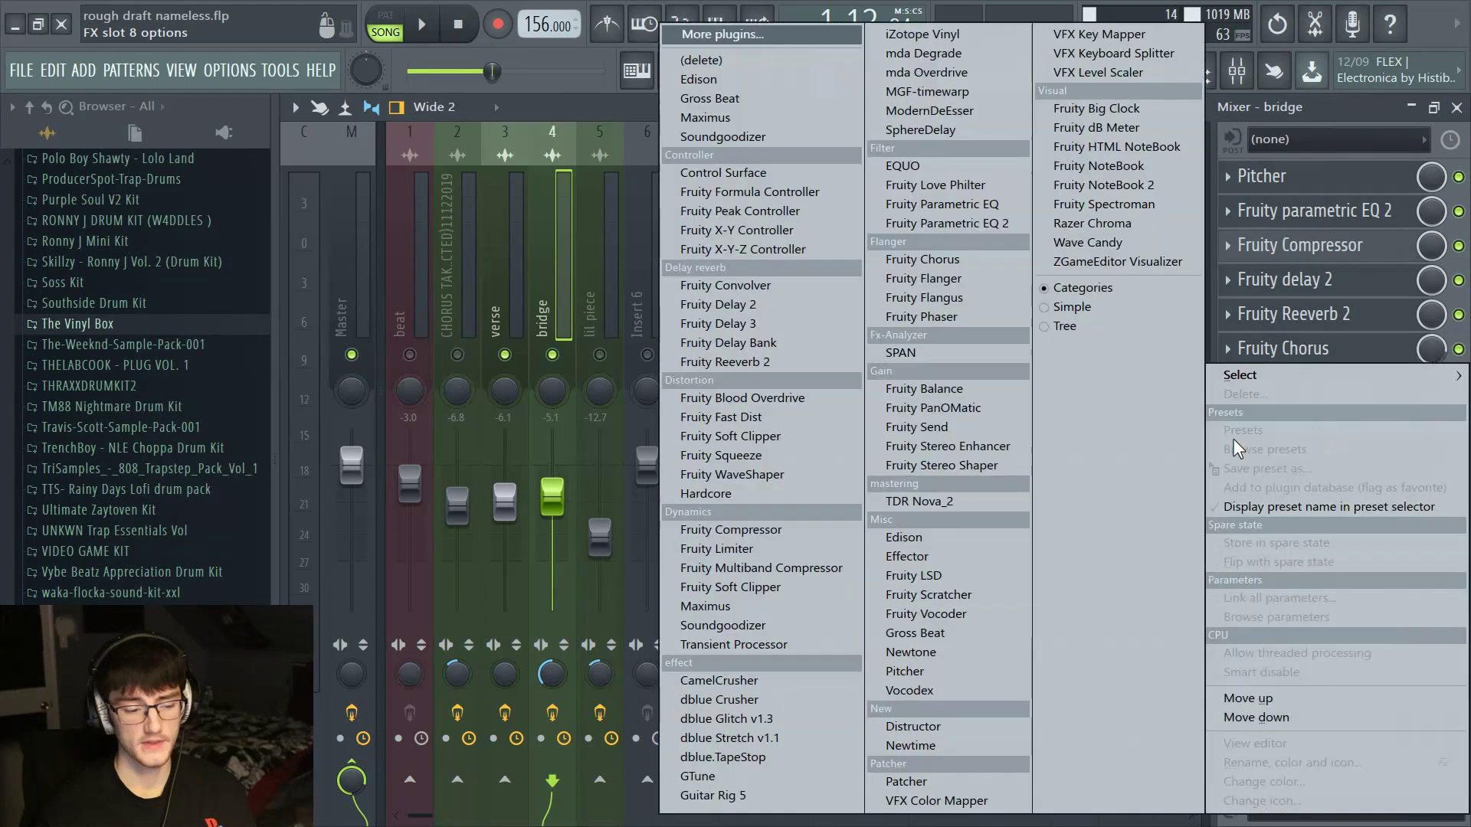
{"action": "mouse_move", "coordinate": [1272, 379]}
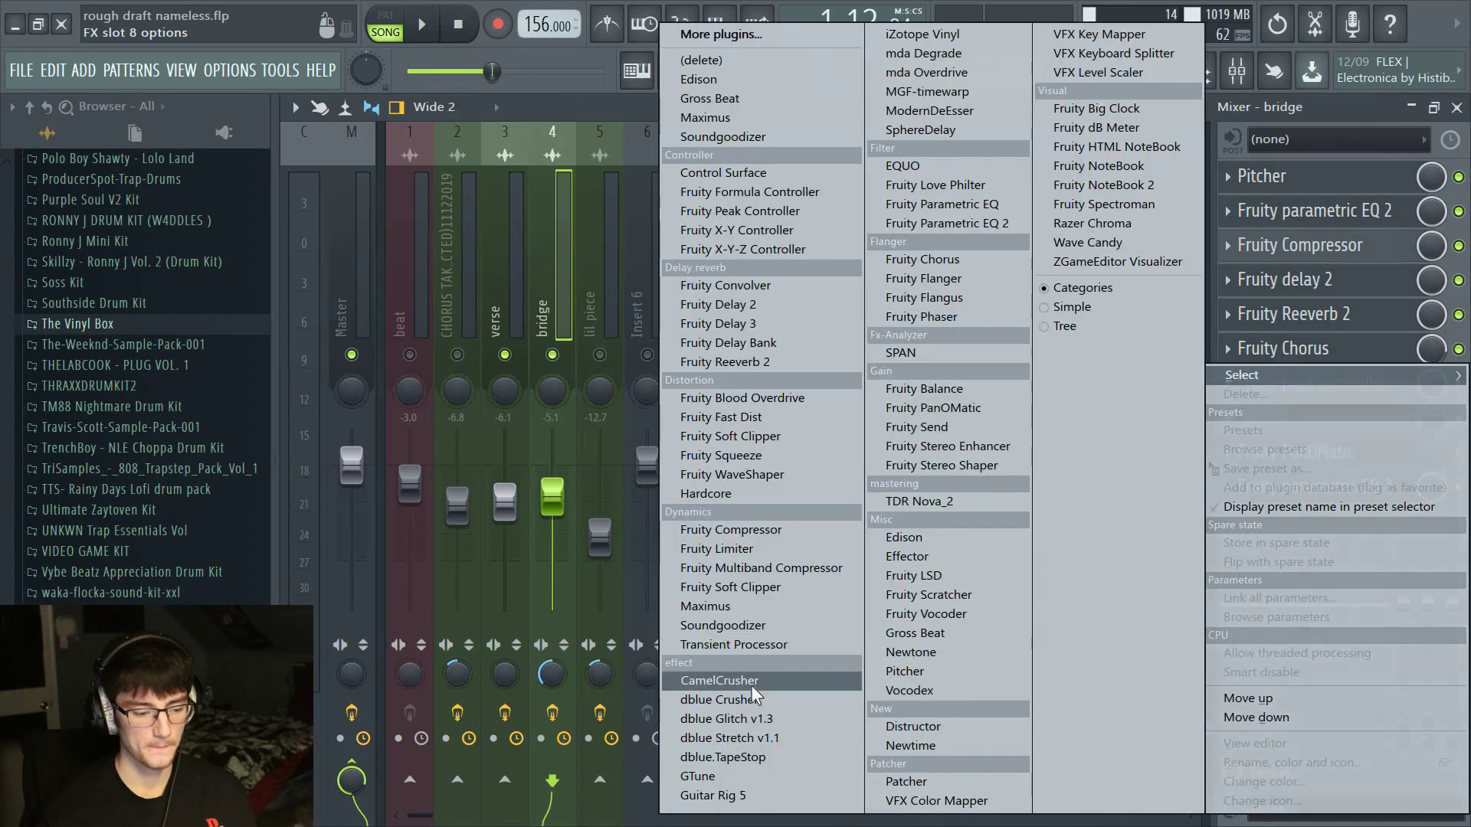
{"action": "left_click", "coordinate": [755, 795]}
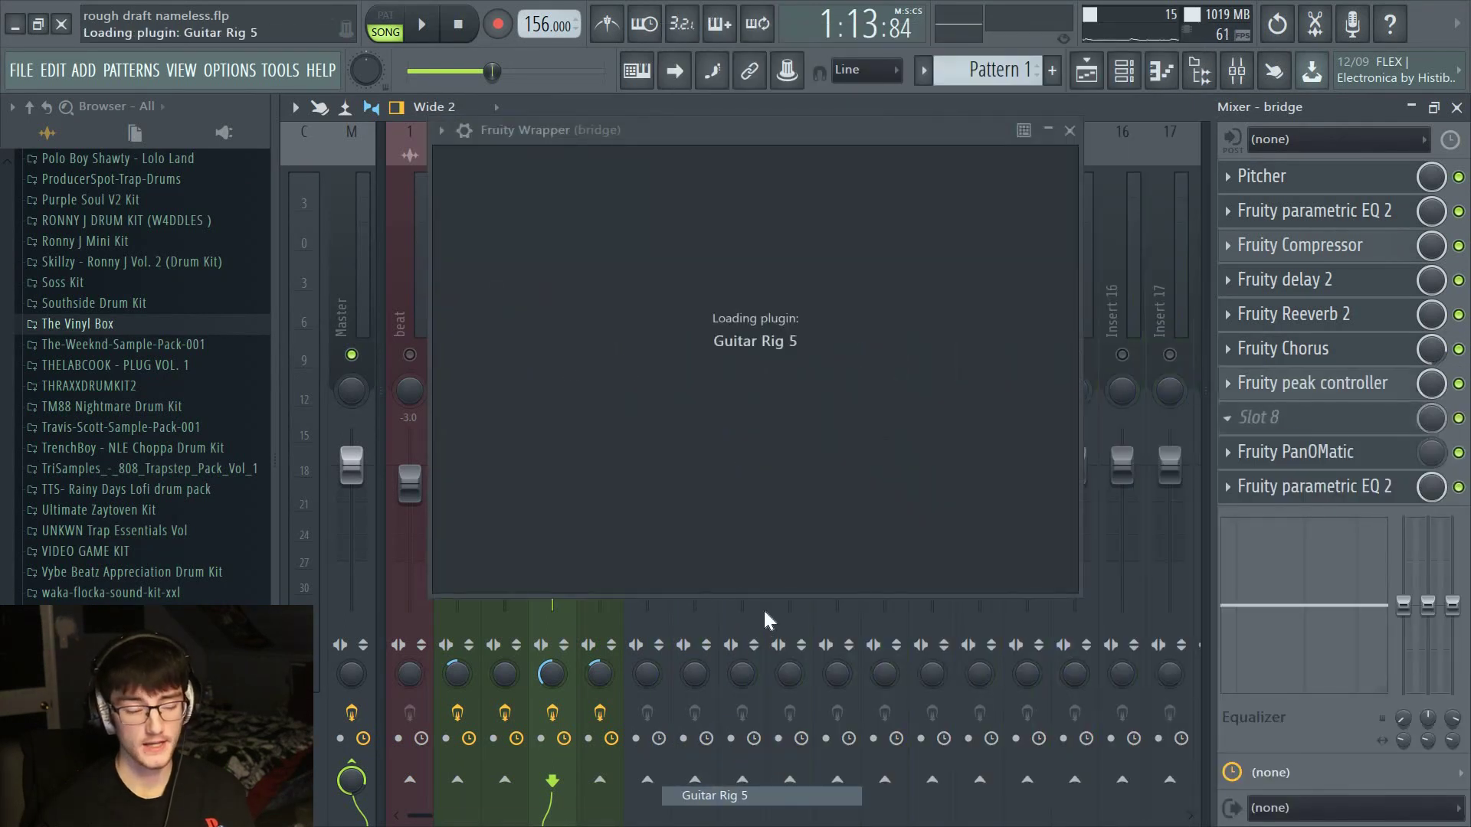
Play the bridge section in the playlist arrangement, then stop playback and return to the mixer
{"action": "key", "text": "F5"}
{"action": "key", "text": "space"}
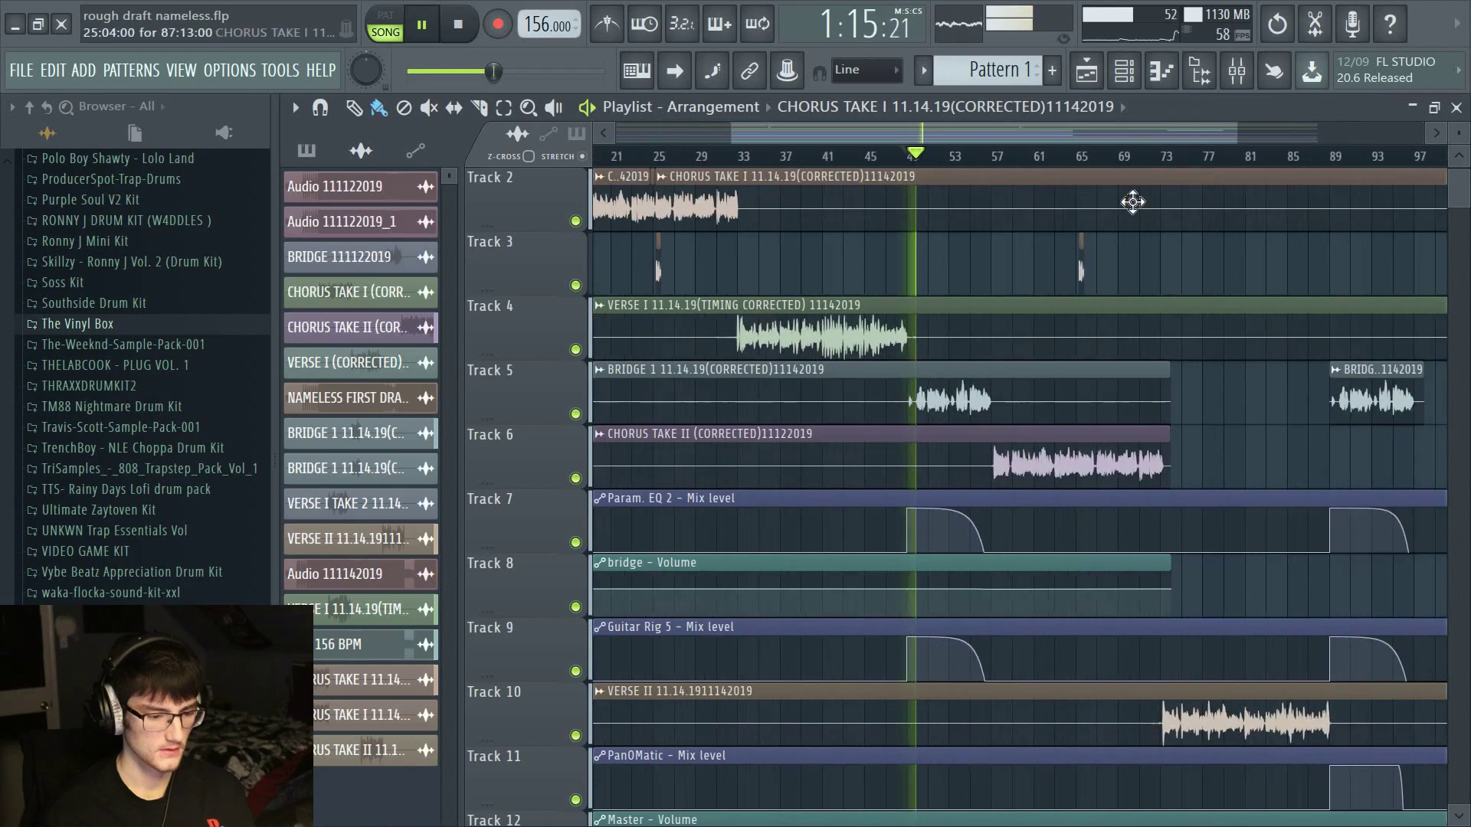
{"action": "left_click", "coordinate": [1236, 71]}
{"action": "key", "text": "space"}
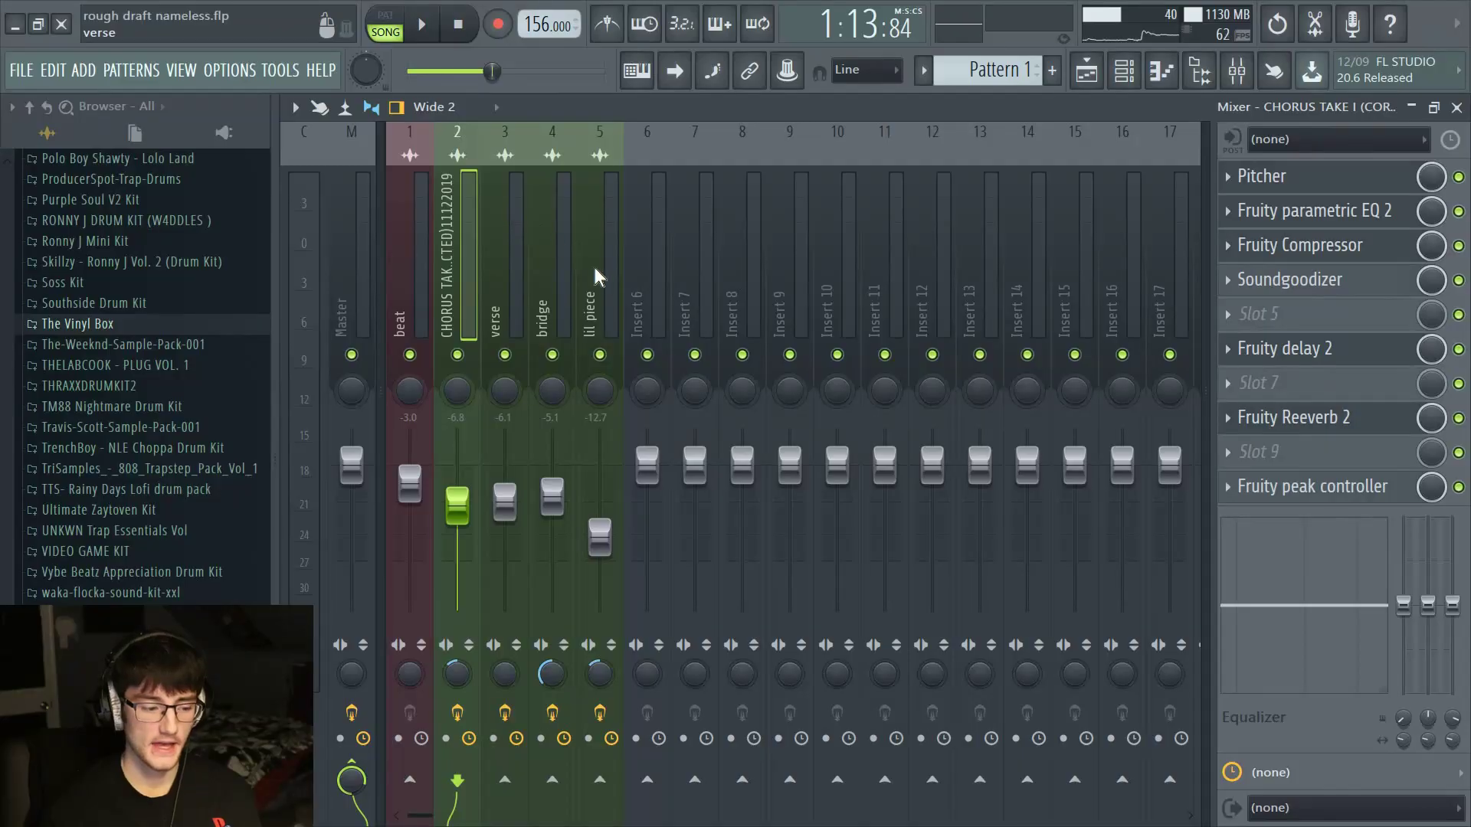
Load Fruity Parametric EQ 2 into slot 5 of the Insert 6 track and view its presets
{"action": "left_click", "coordinate": [610, 291]}
{"action": "left_click", "coordinate": [640, 288]}
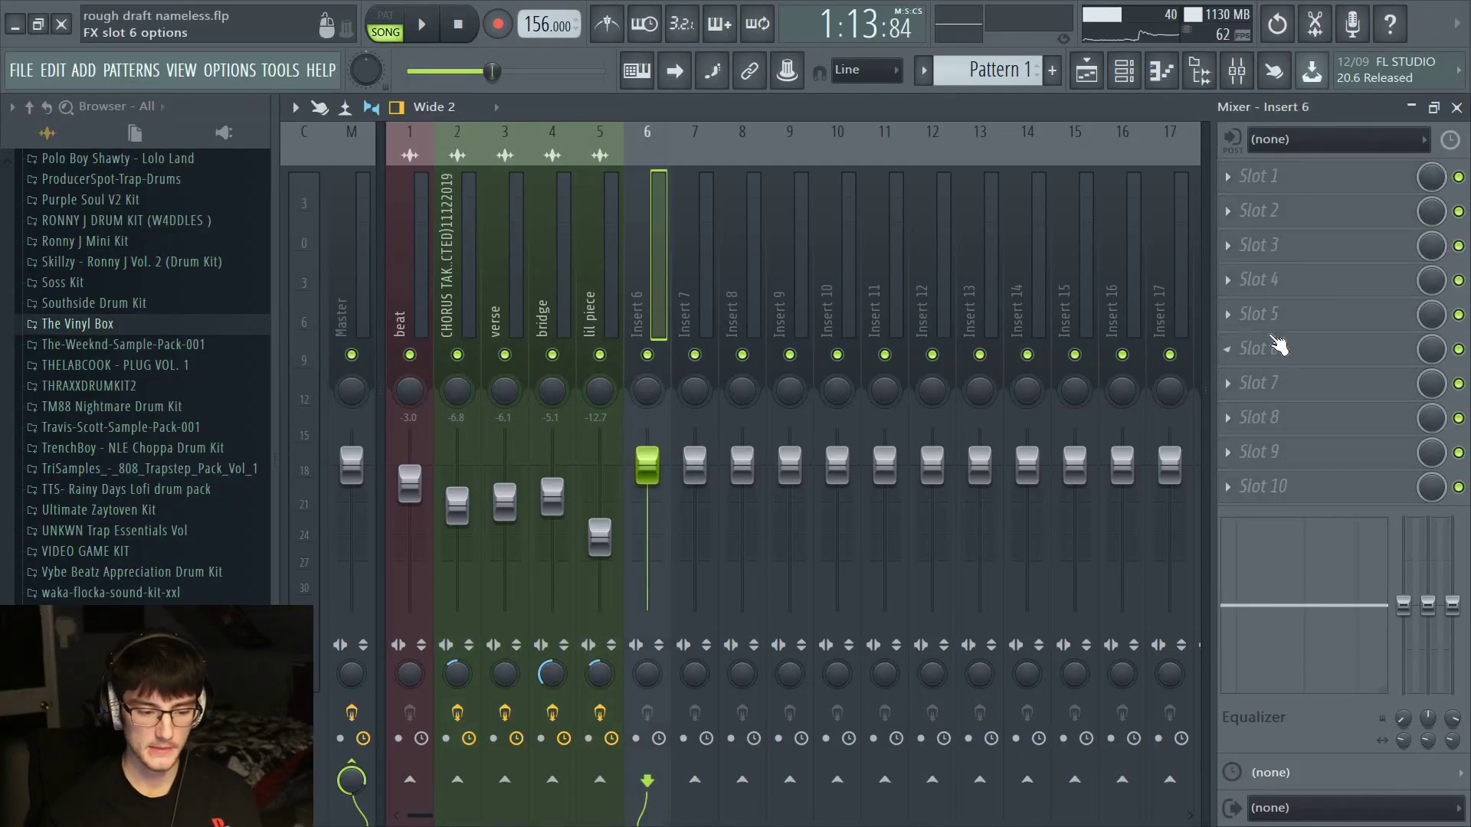
{"action": "left_click", "coordinate": [1261, 314]}
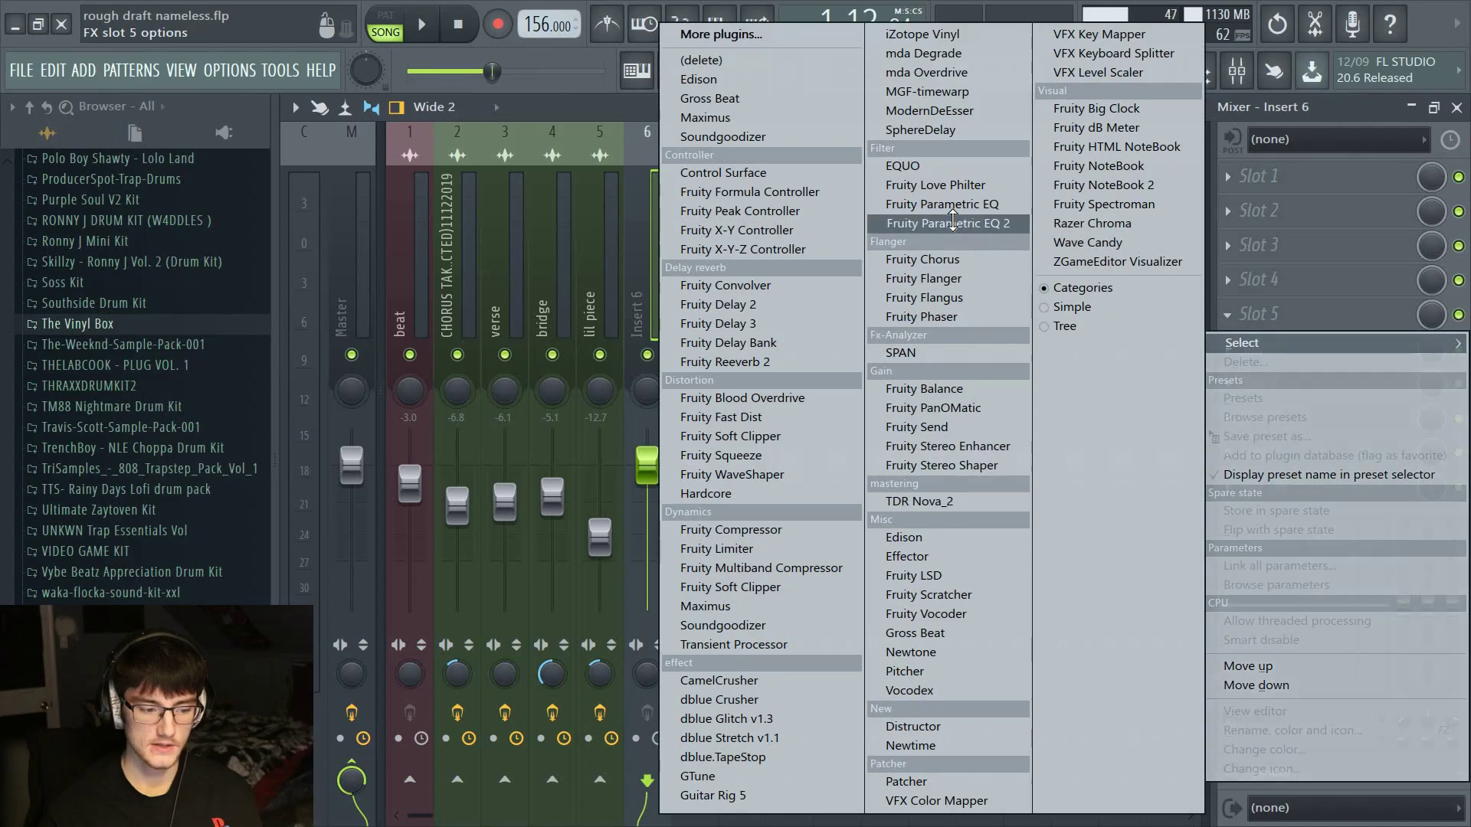
{"action": "left_click", "coordinate": [958, 223]}
{"action": "left_click", "coordinate": [947, 238]}
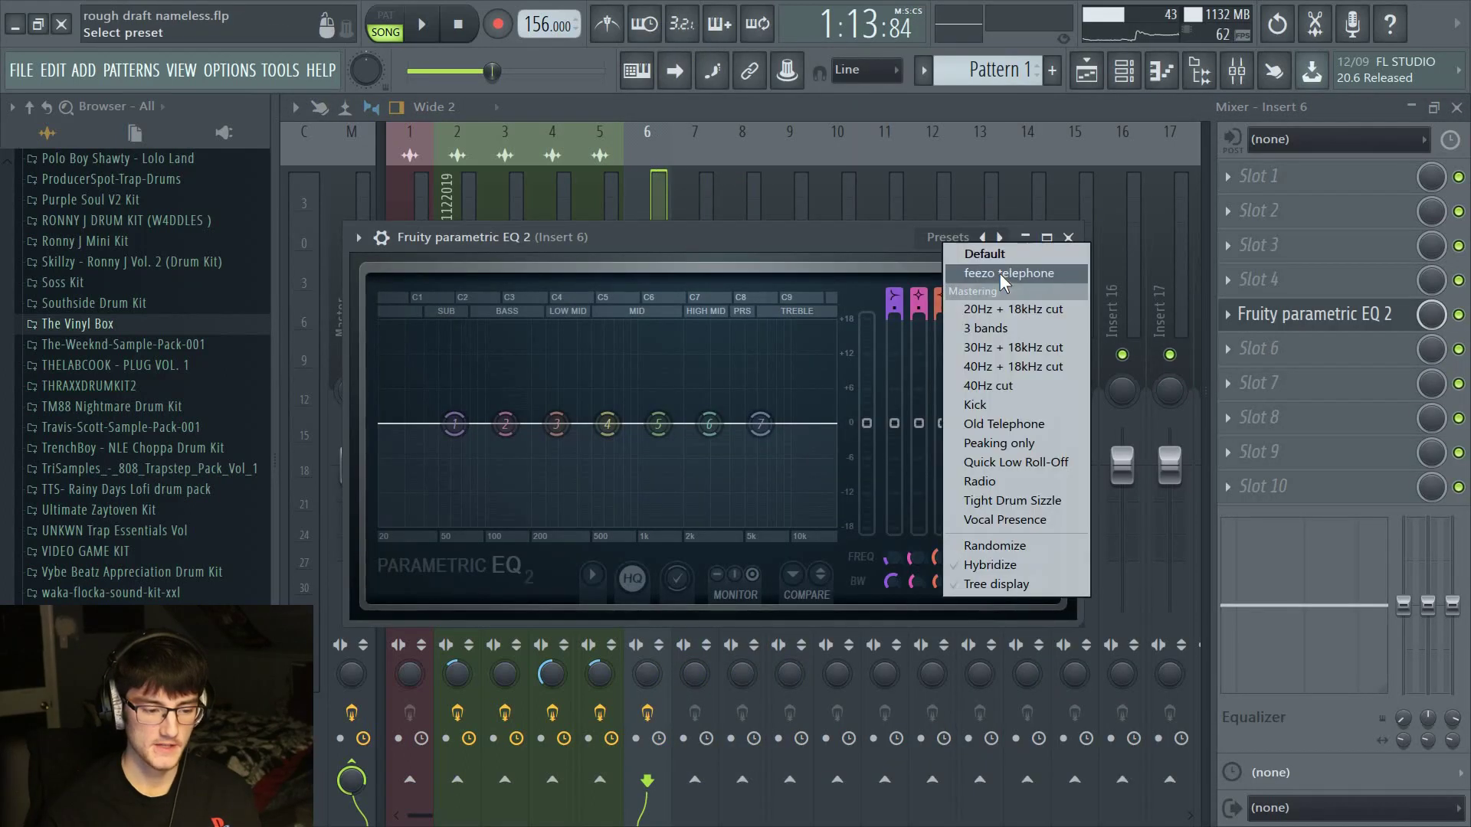
{"action": "left_click", "coordinate": [924, 390]}
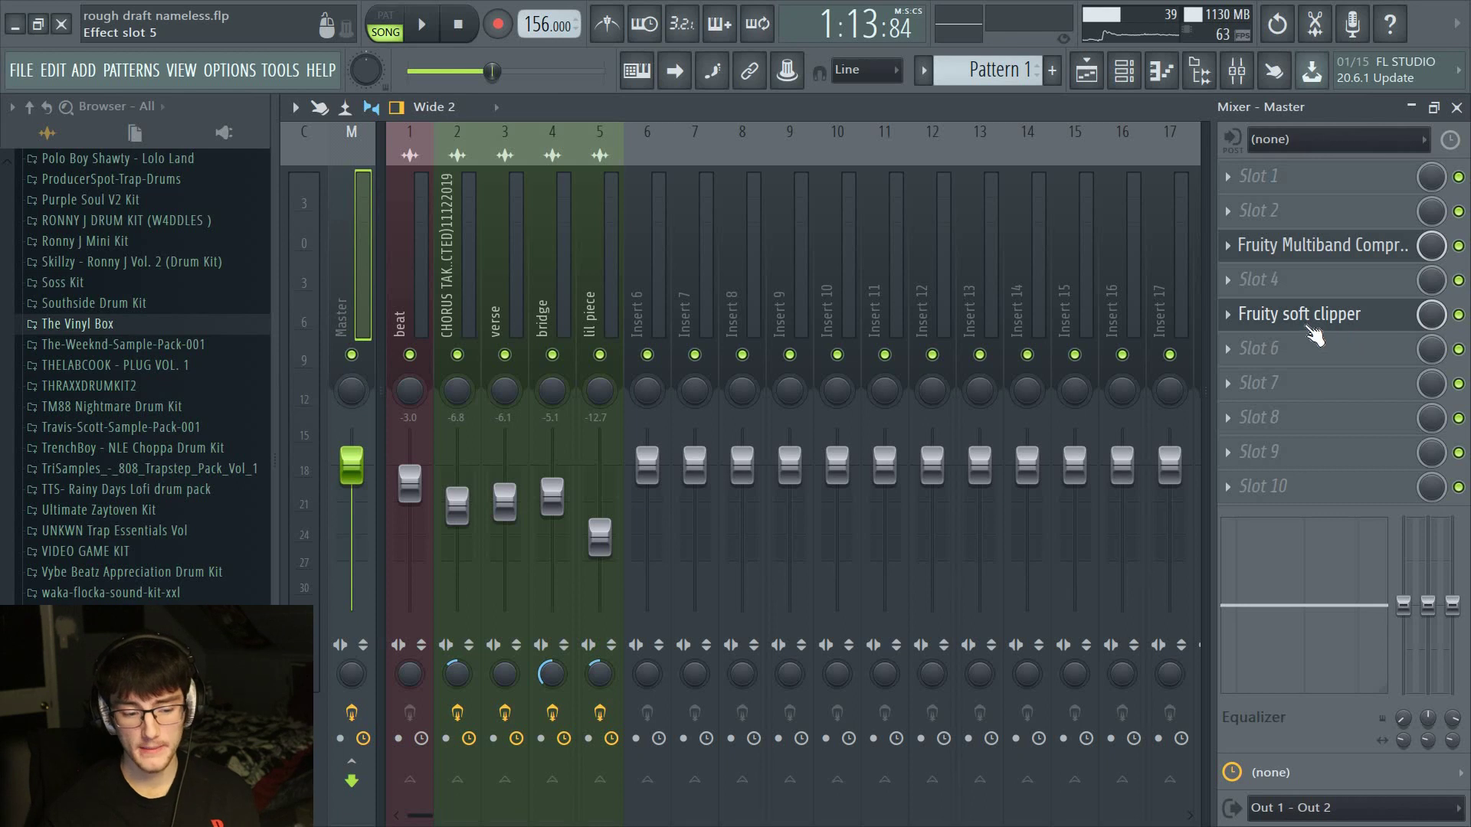
Remove the soft clipper from slot 5 of the Master track and load a fresh Fruity Soft Clipper there
{"action": "left_click", "coordinate": [1230, 326]}
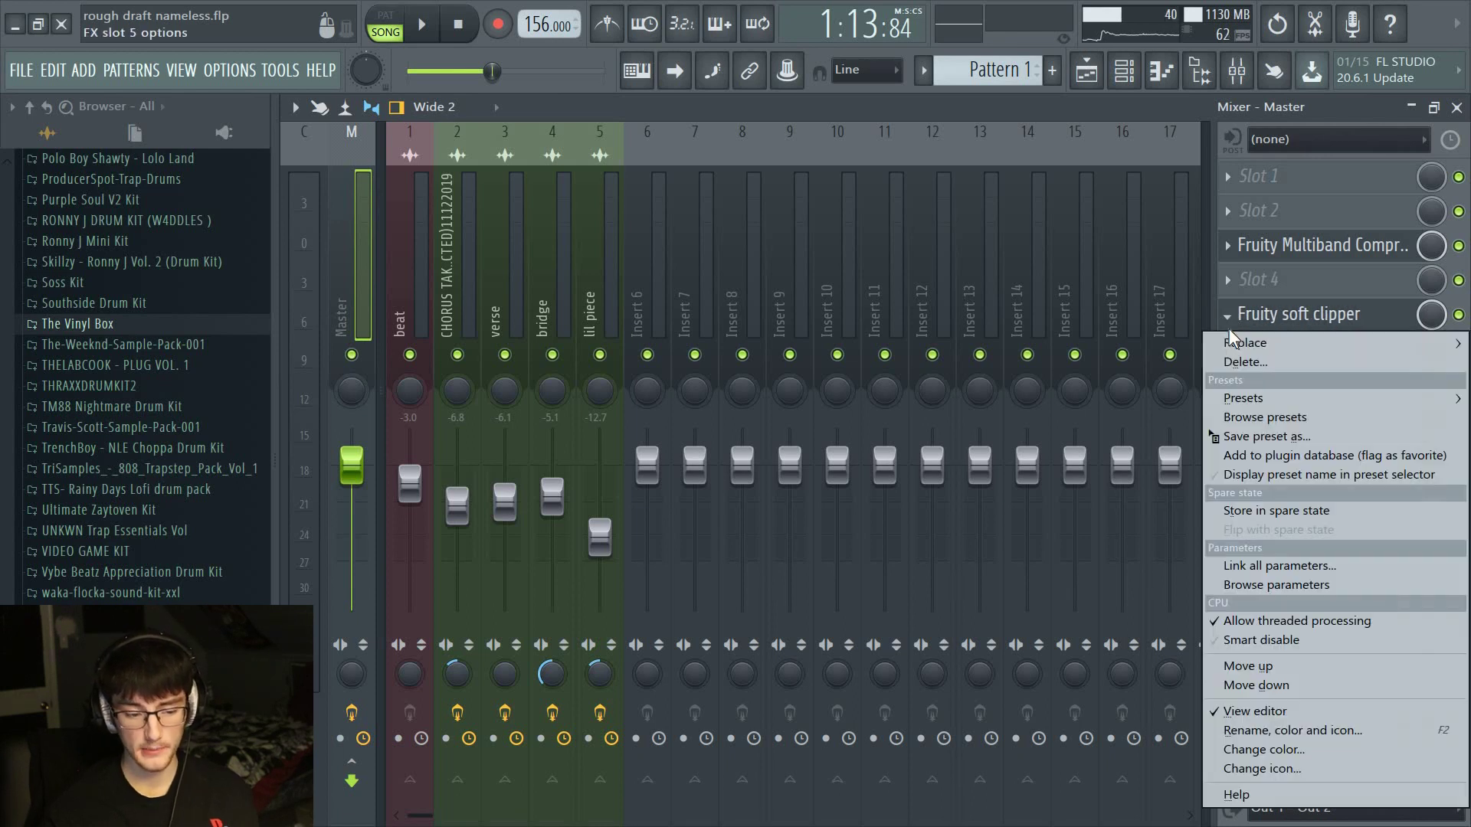
{"action": "left_click", "coordinate": [1302, 331]}
{"action": "left_click", "coordinate": [1302, 331]}
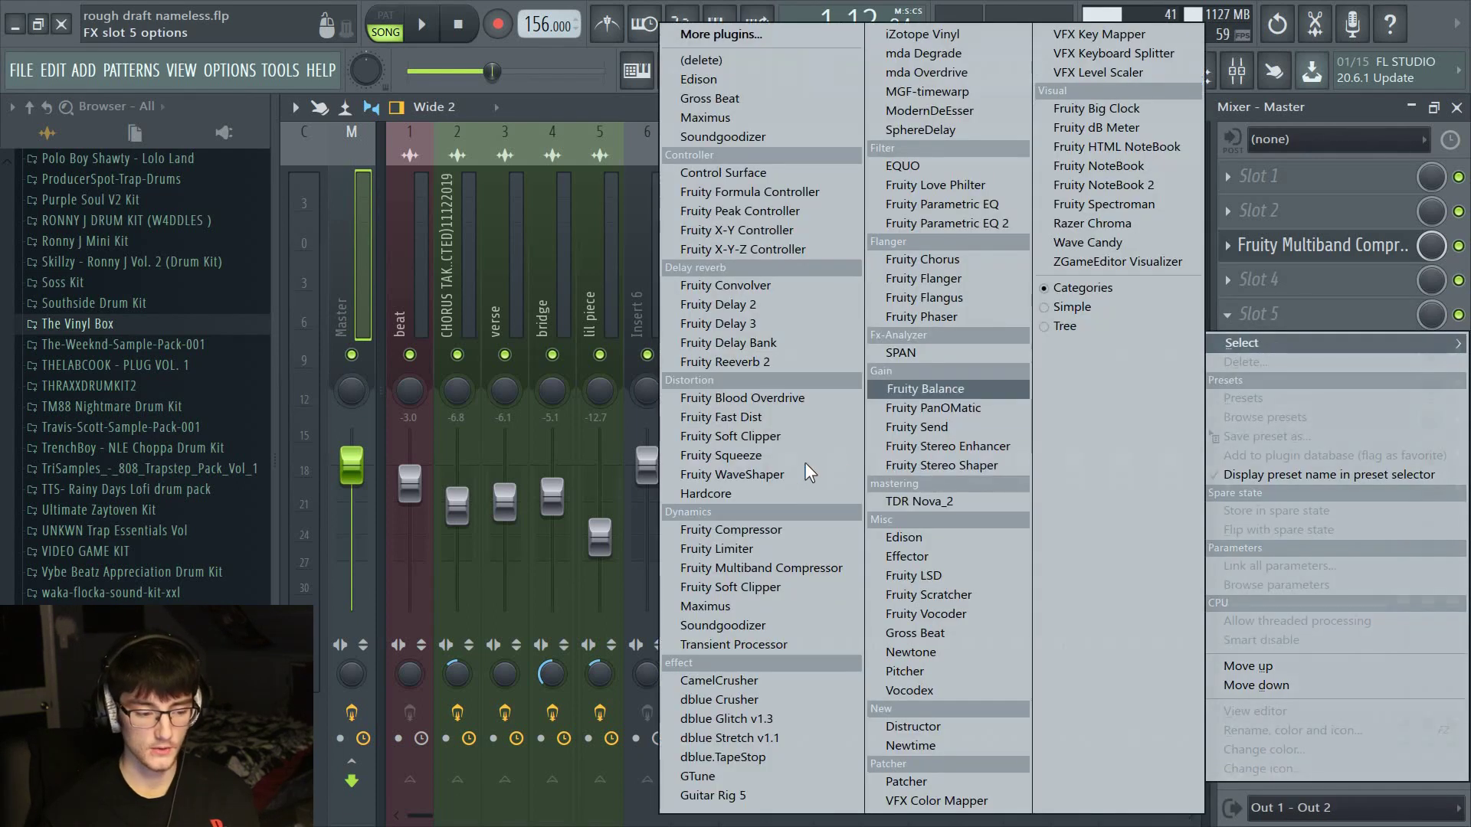
{"action": "left_click", "coordinate": [797, 439]}
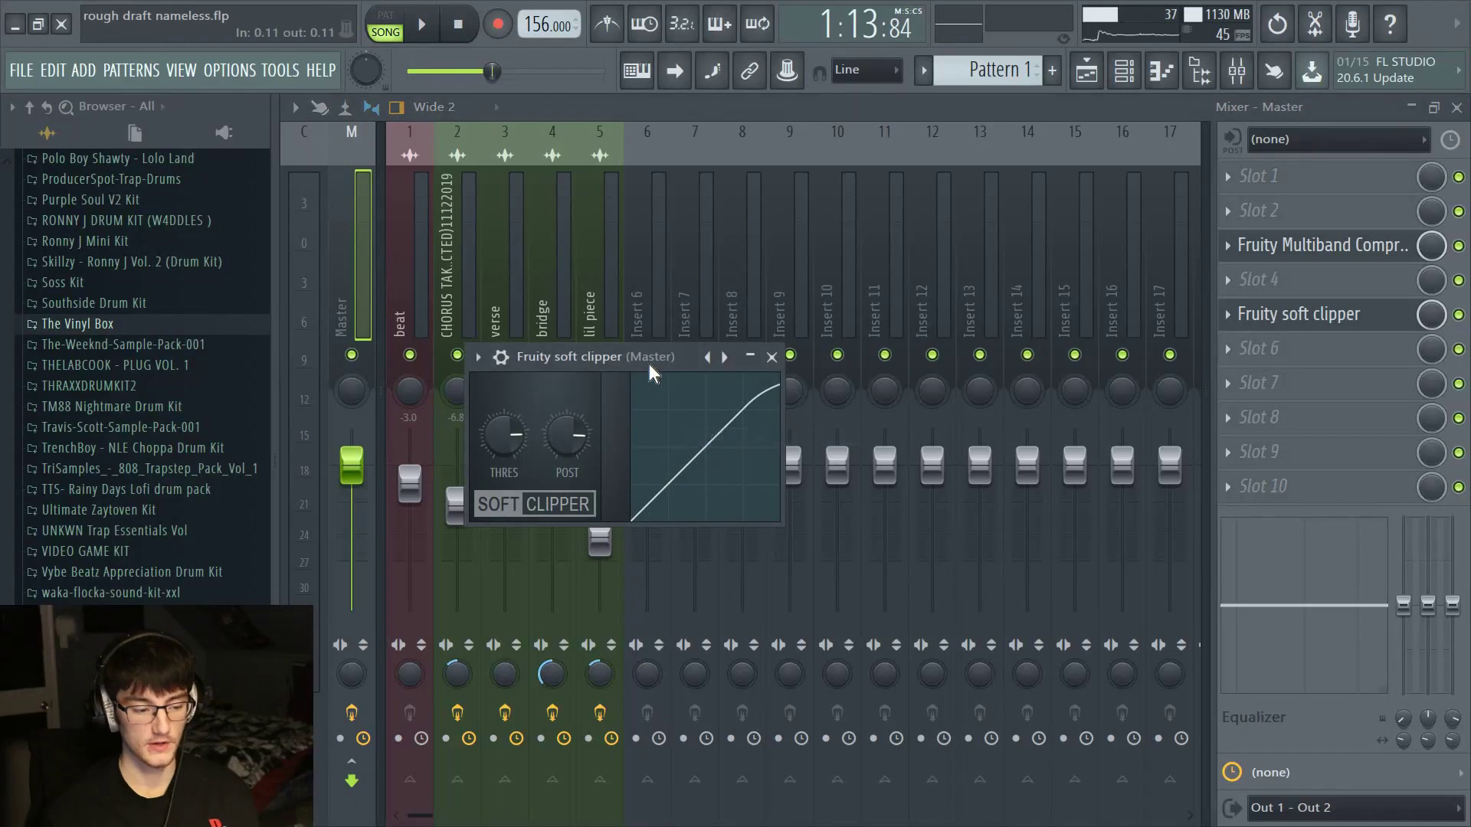
Delete the Master track's multiband compressor and load a fresh Fruity Multiband Compressor into slot 3
{"action": "left_click", "coordinate": [1295, 257]}
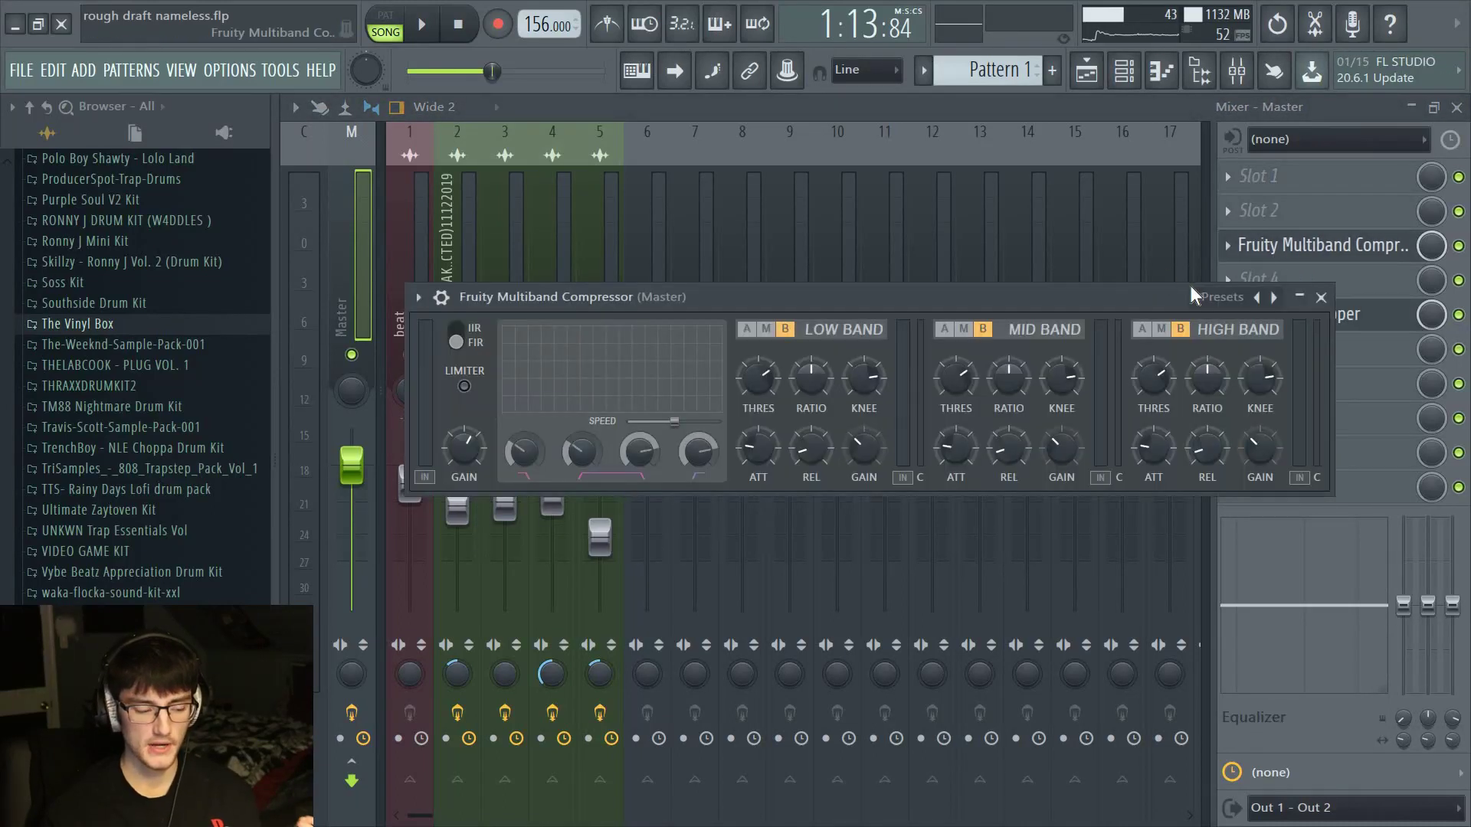
{"action": "left_click", "coordinate": [1228, 245]}
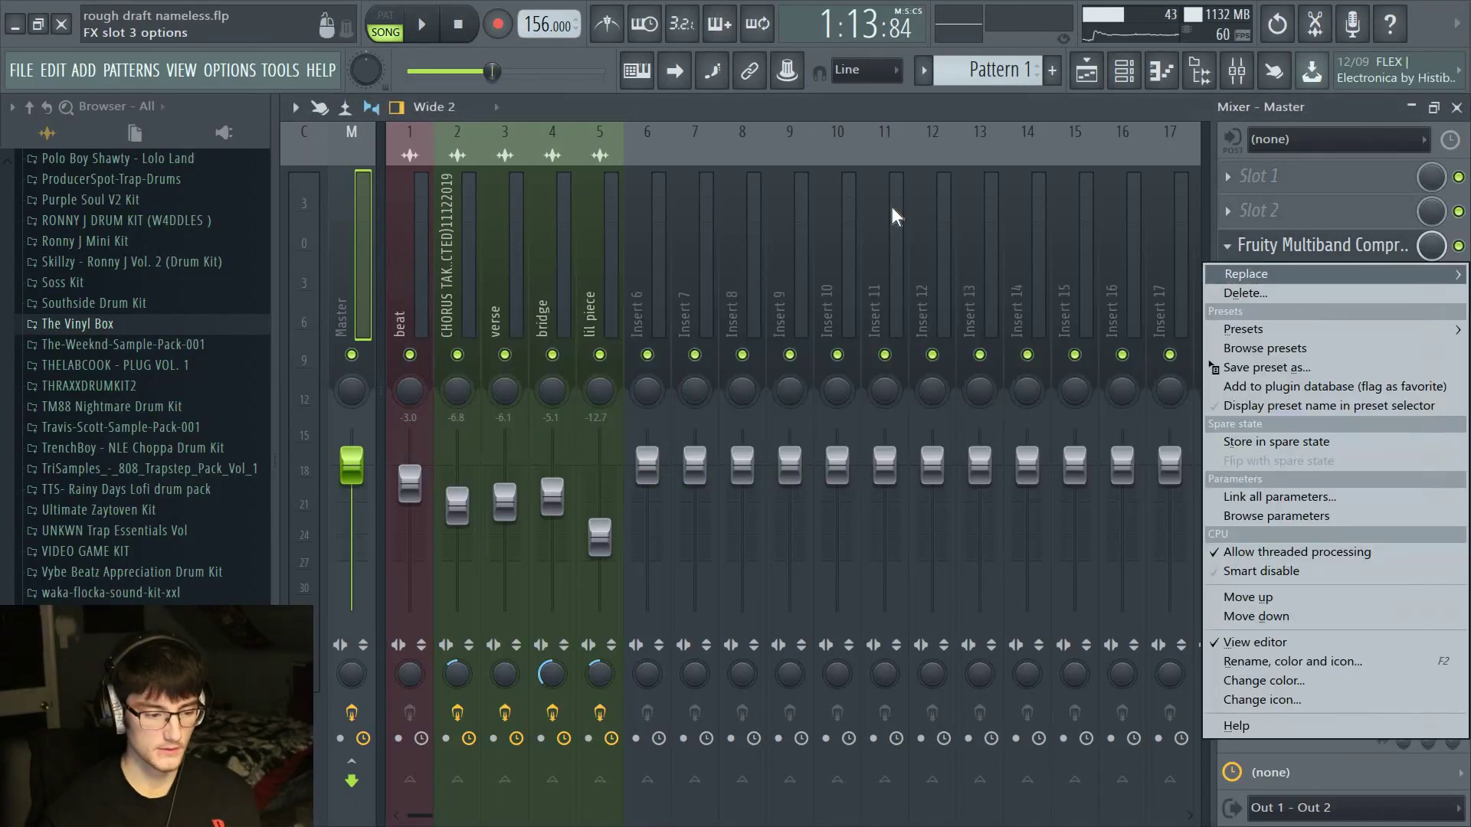
{"action": "mouse_move", "coordinate": [1257, 274]}
{"action": "left_click", "coordinate": [702, 59]}
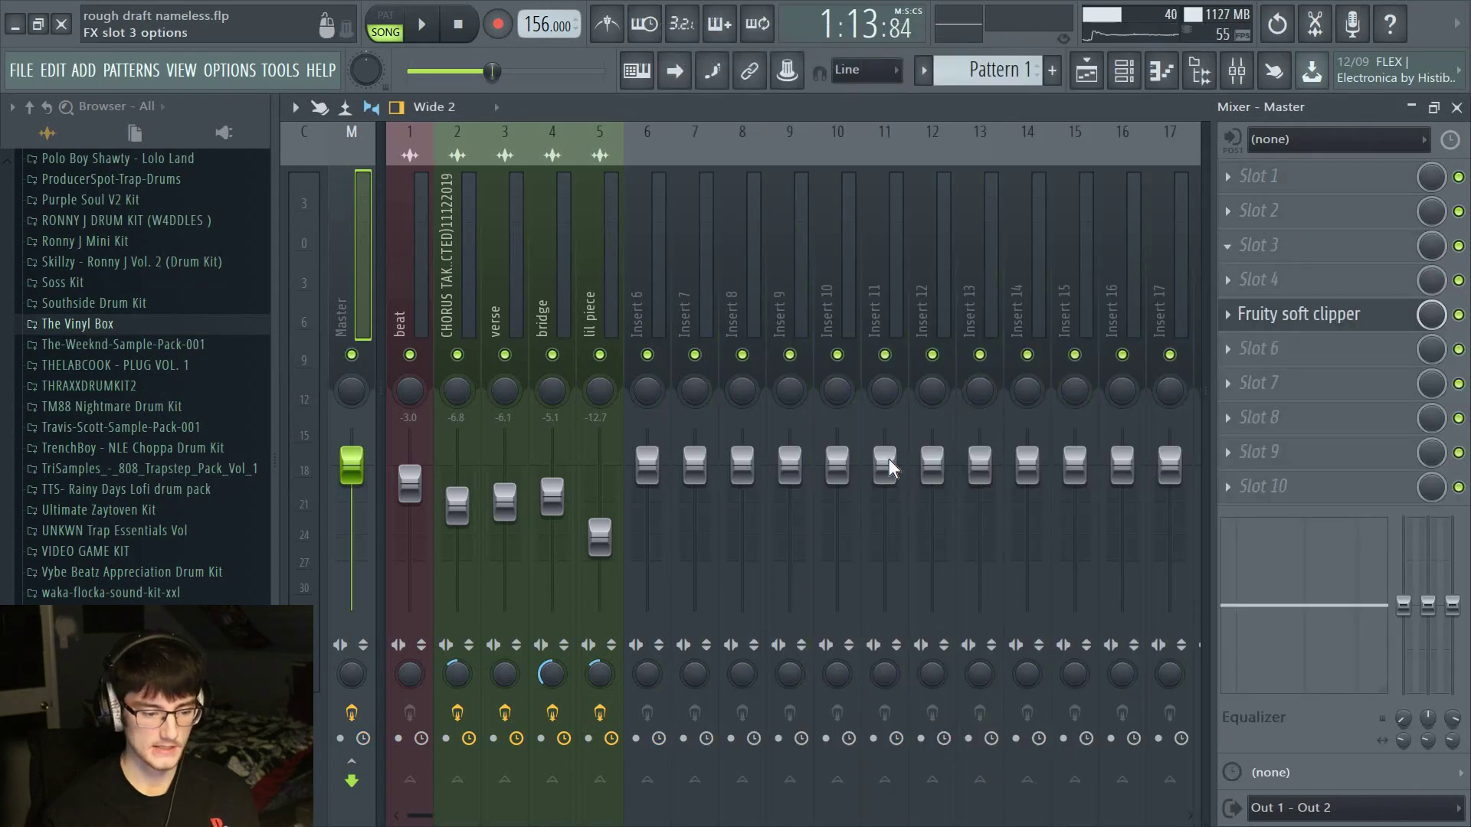
{"action": "left_click", "coordinate": [1256, 245]}
{"action": "left_click", "coordinate": [776, 568]}
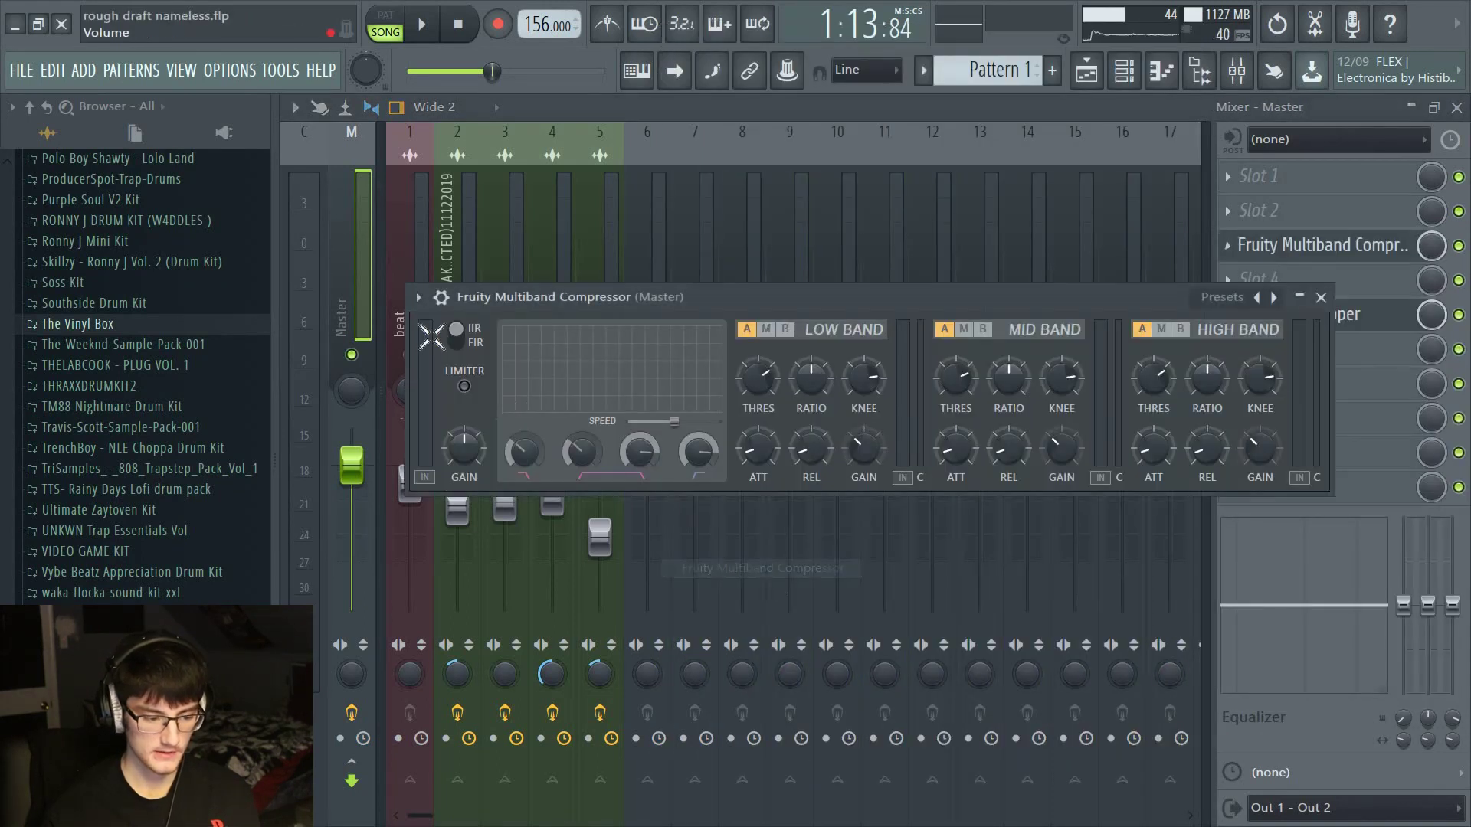
Apply the Mastering 2.4dB preset to the Master track's Fruity Multiband Compressor
{"action": "left_click", "coordinate": [417, 298]}
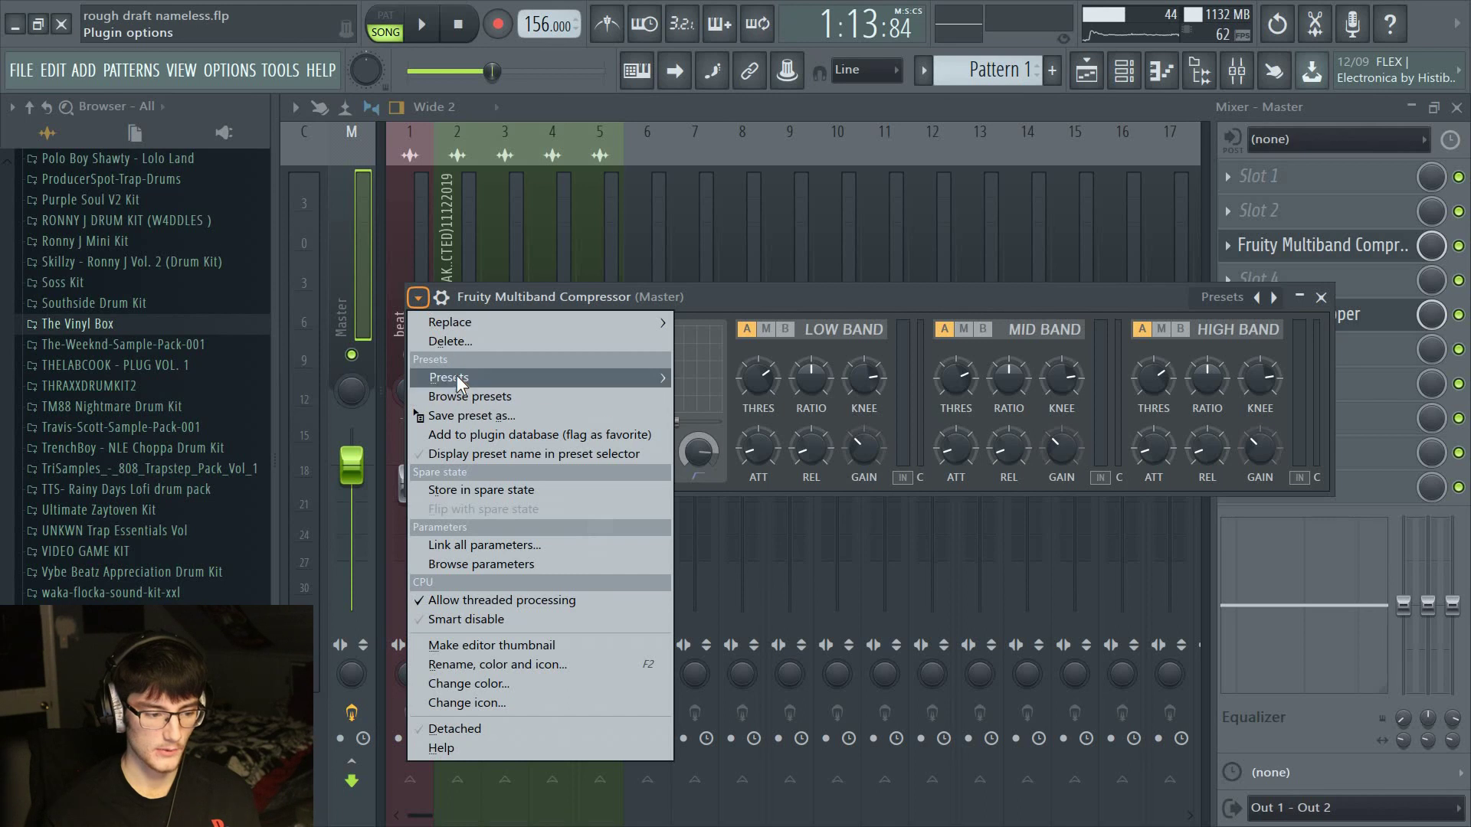
{"action": "mouse_move", "coordinate": [597, 378]}
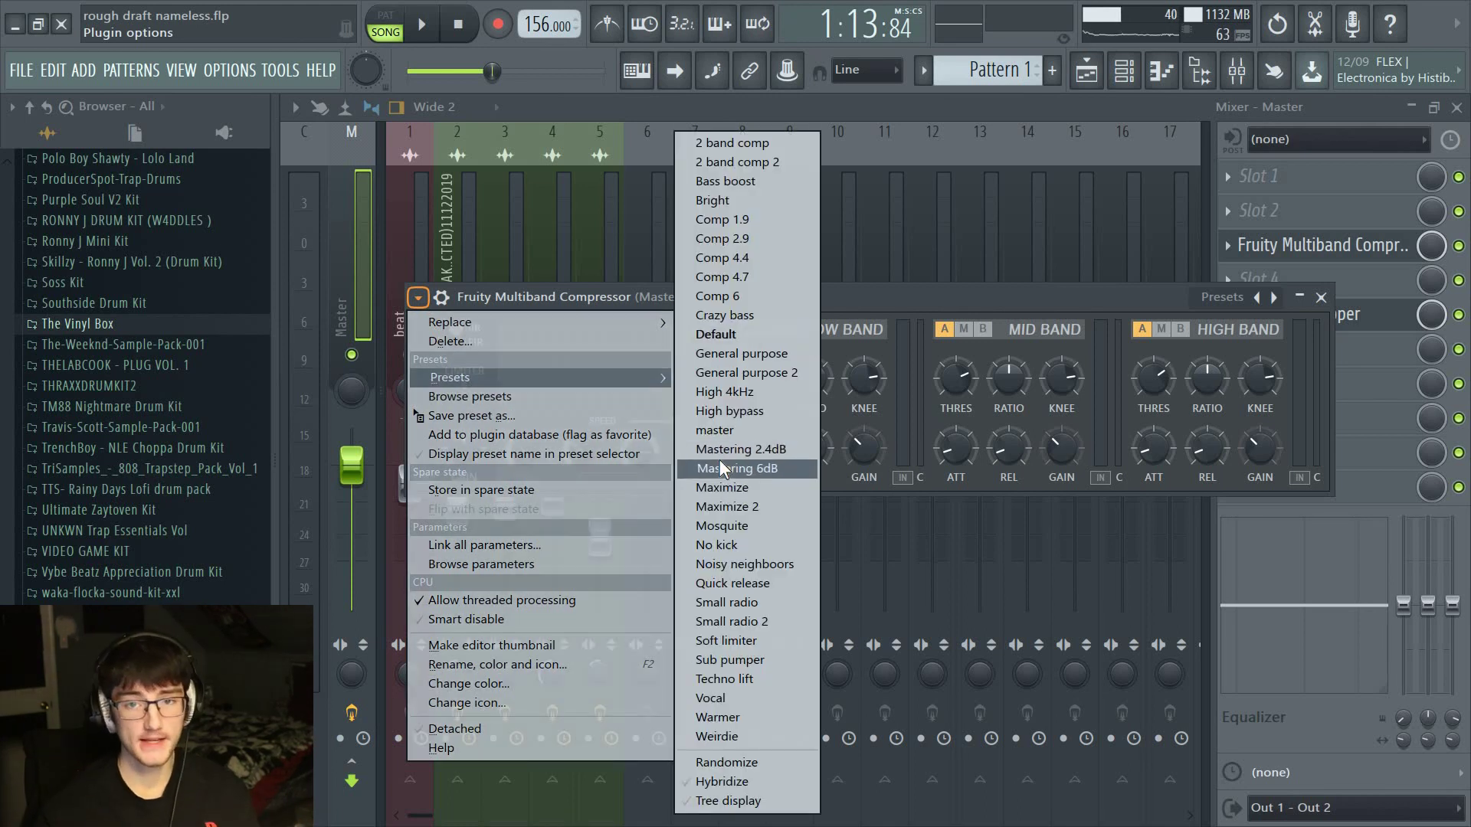
{"action": "left_click", "coordinate": [719, 452]}
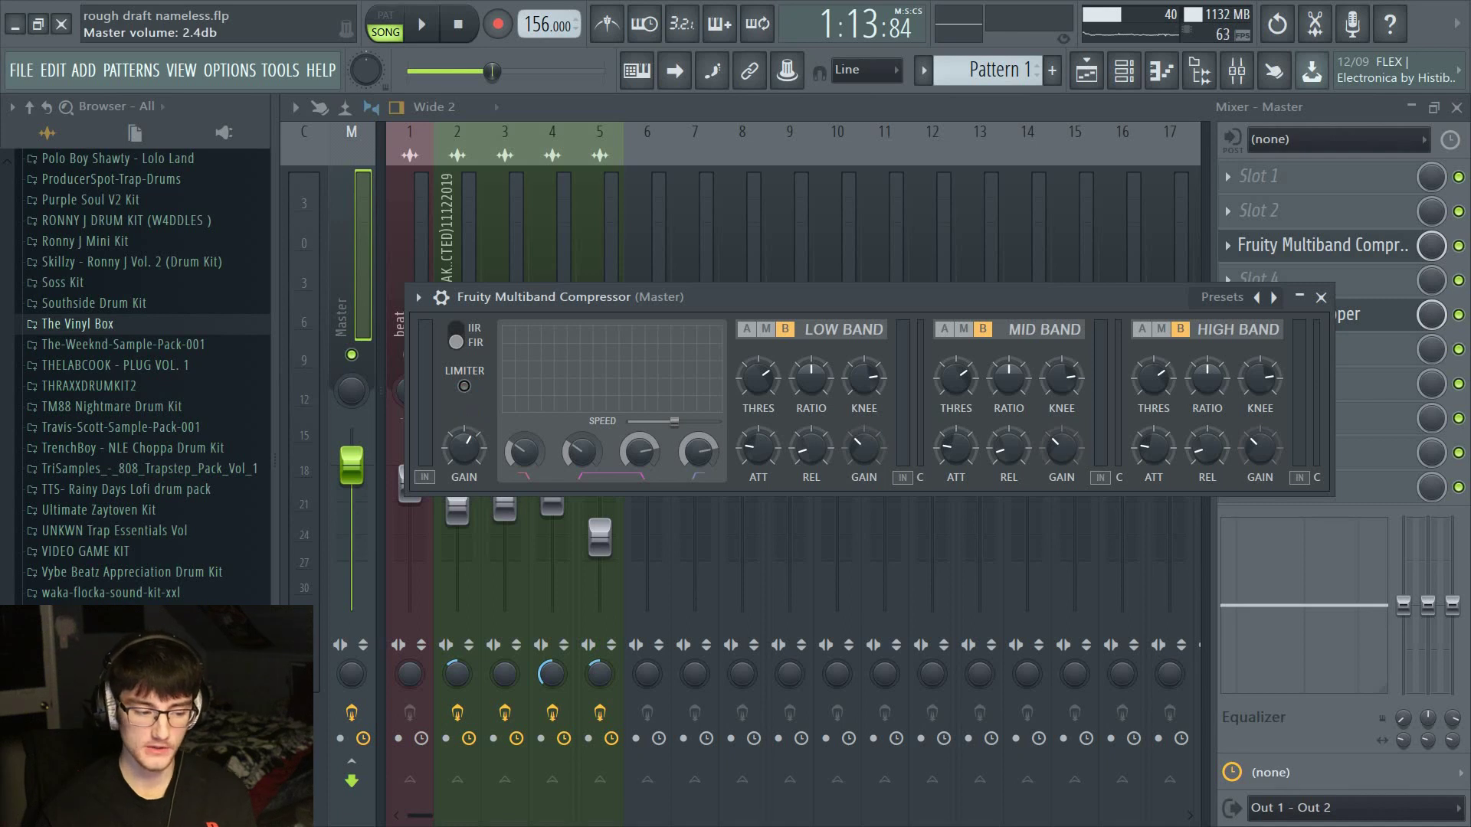
Set the Master track's multiband compressor gain to about 2.6 dB while listening to the song
{"action": "left_click", "coordinate": [361, 279]}
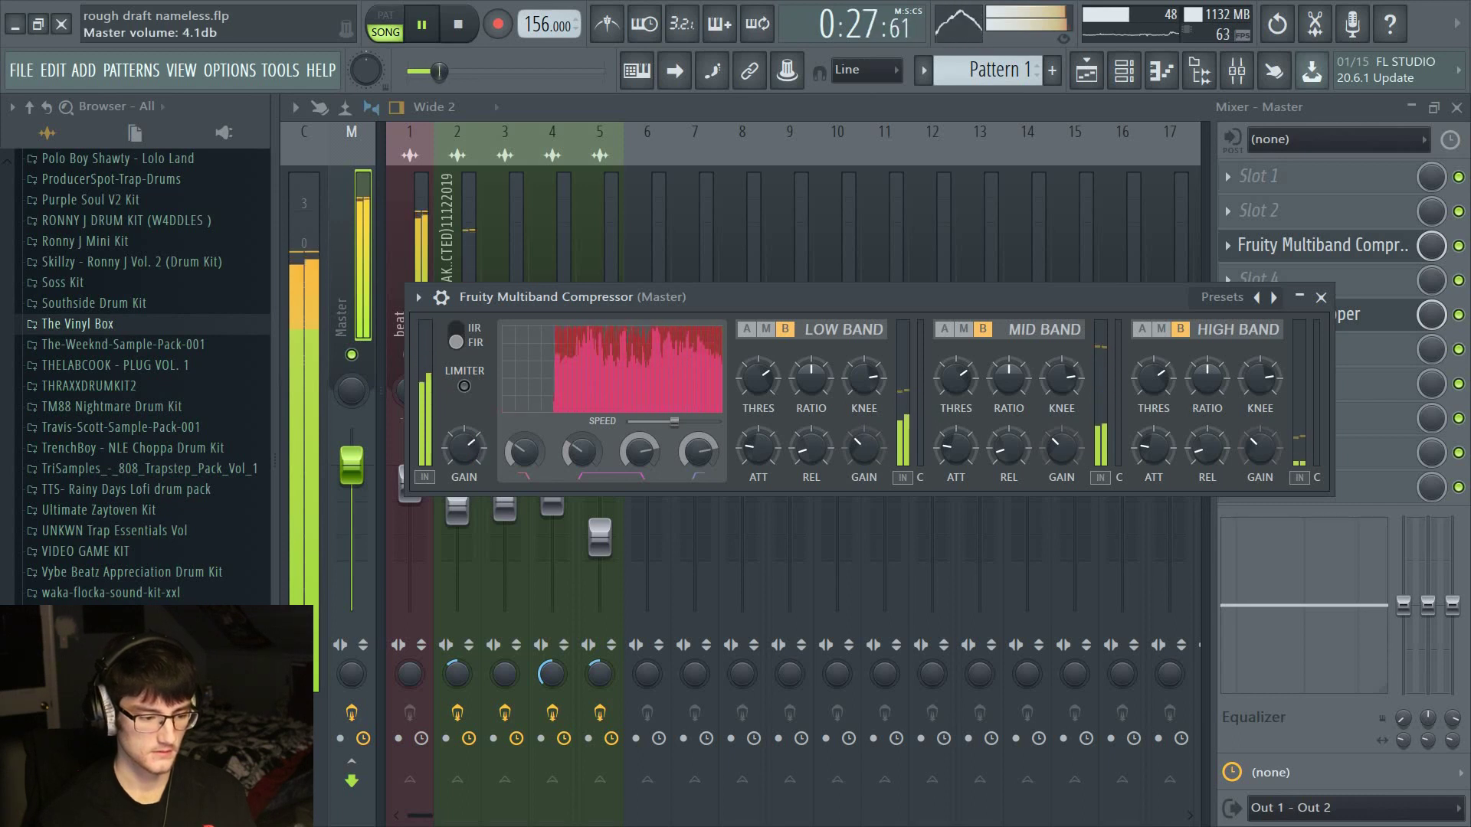
{"action": "key", "text": "space"}
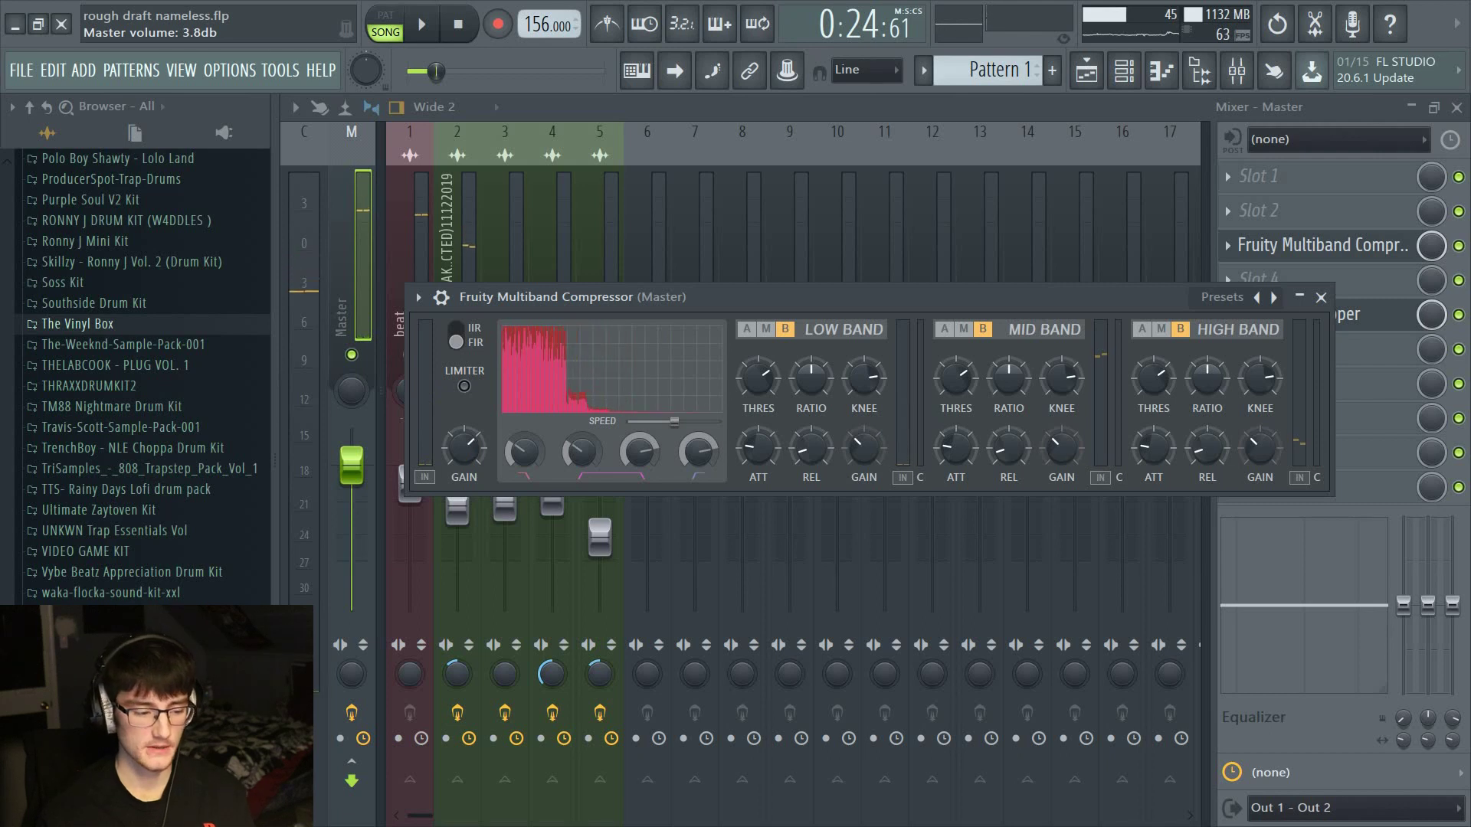
{"action": "key", "text": "space"}
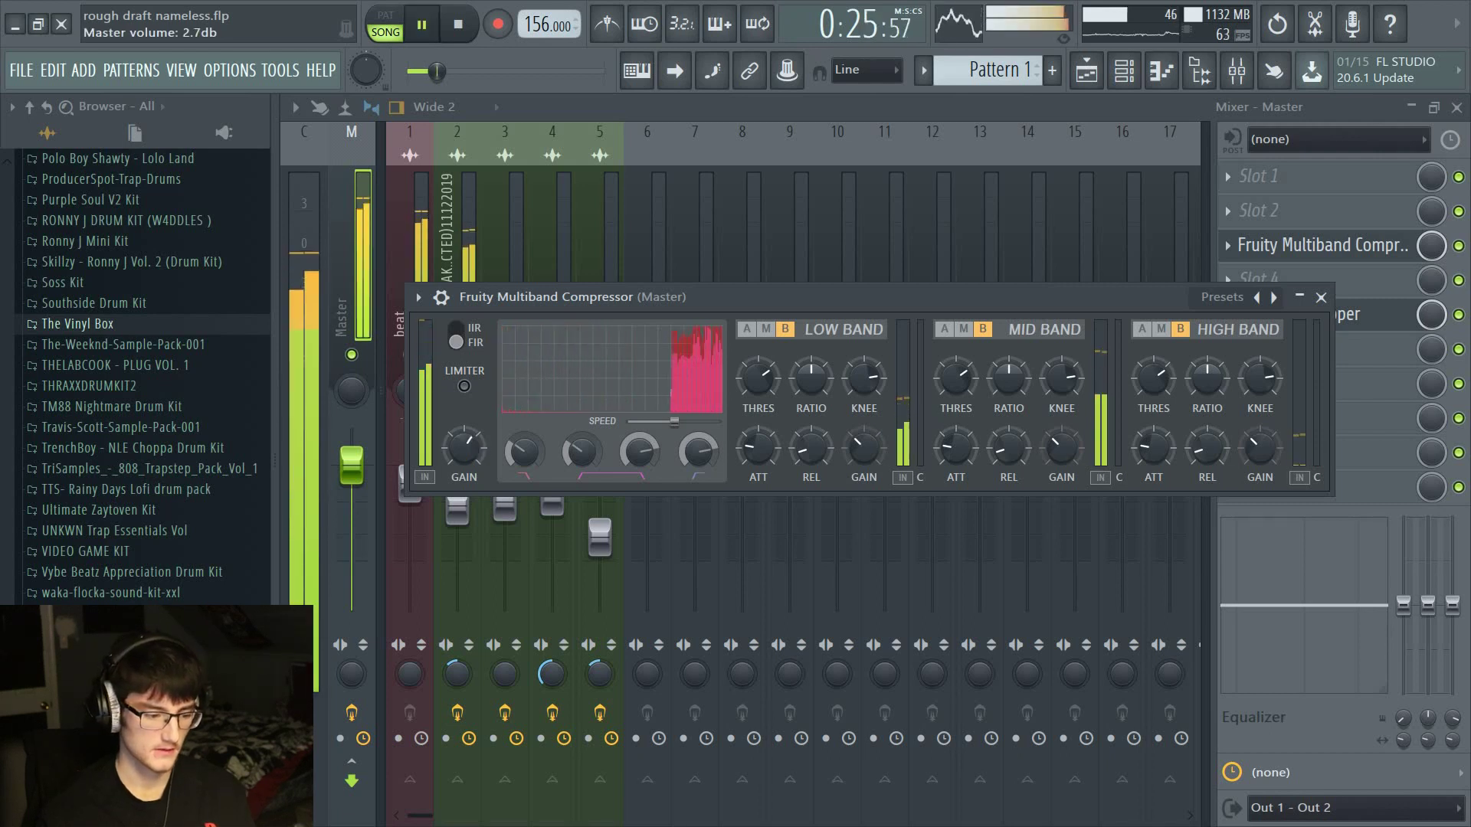
{"action": "key", "text": "space"}
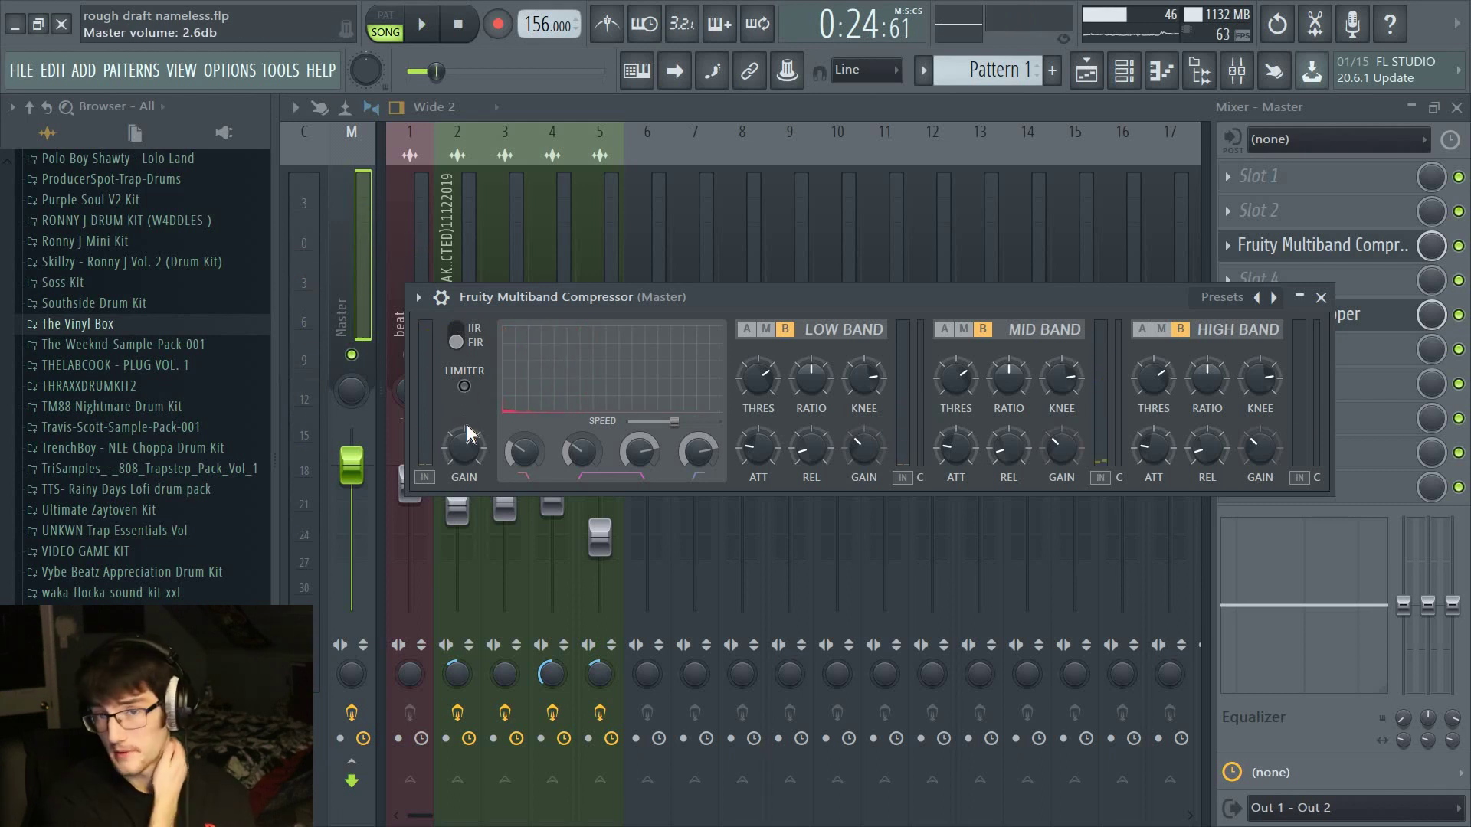
Review the automation clips for the EQ, Guitar Rig 5, PanOMatic, bridge volume and master volume in the playlist
{"action": "left_click", "coordinate": [420, 243]}
{"action": "left_click", "coordinate": [1086, 72]}
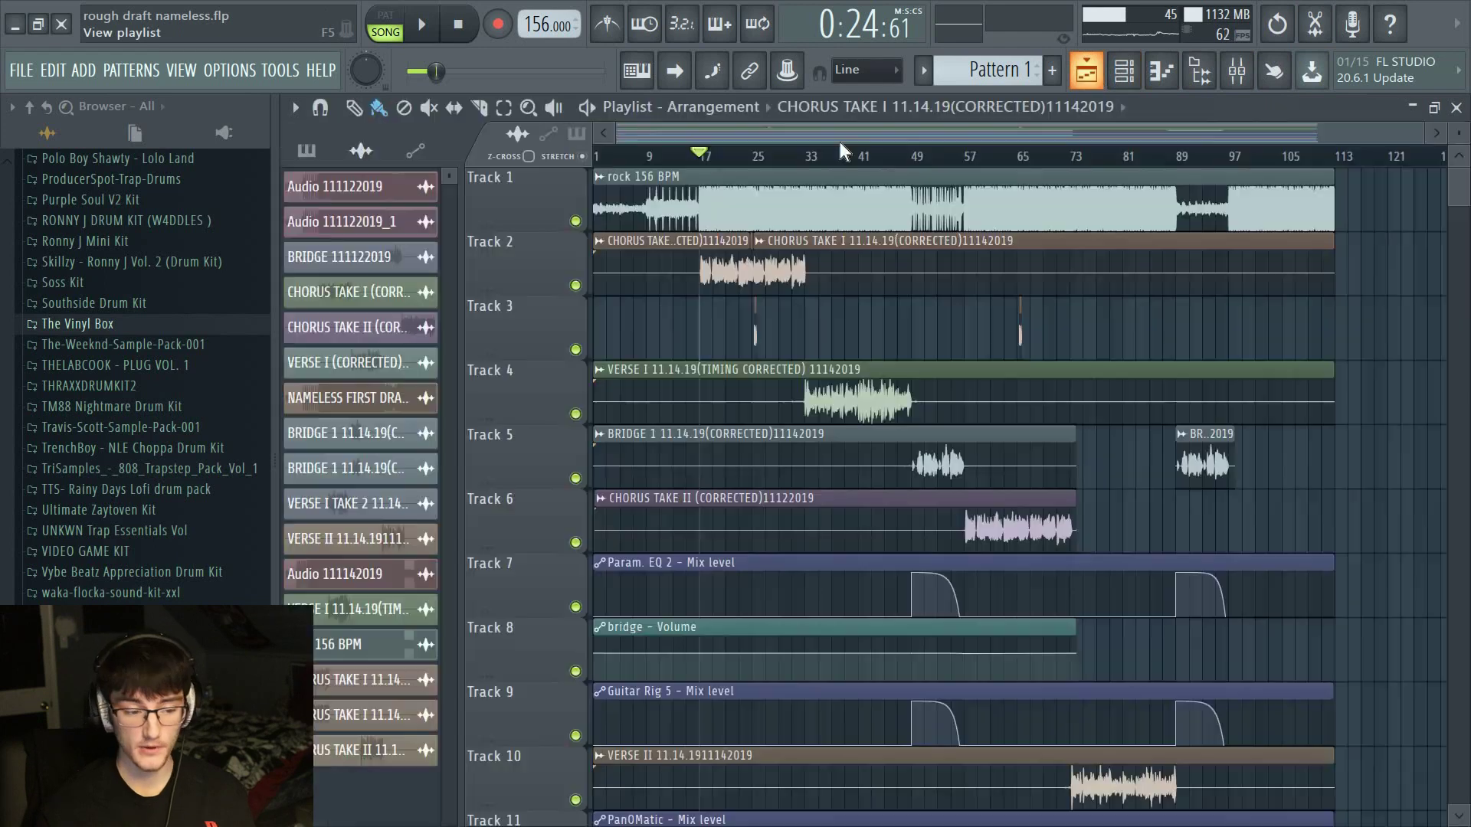
{"action": "scroll", "coordinate": [851, 252], "scroll_direction": "down", "scroll_amount": 3}
{"action": "scroll", "coordinate": [956, 378], "scroll_direction": "down", "scroll_amount": 1}
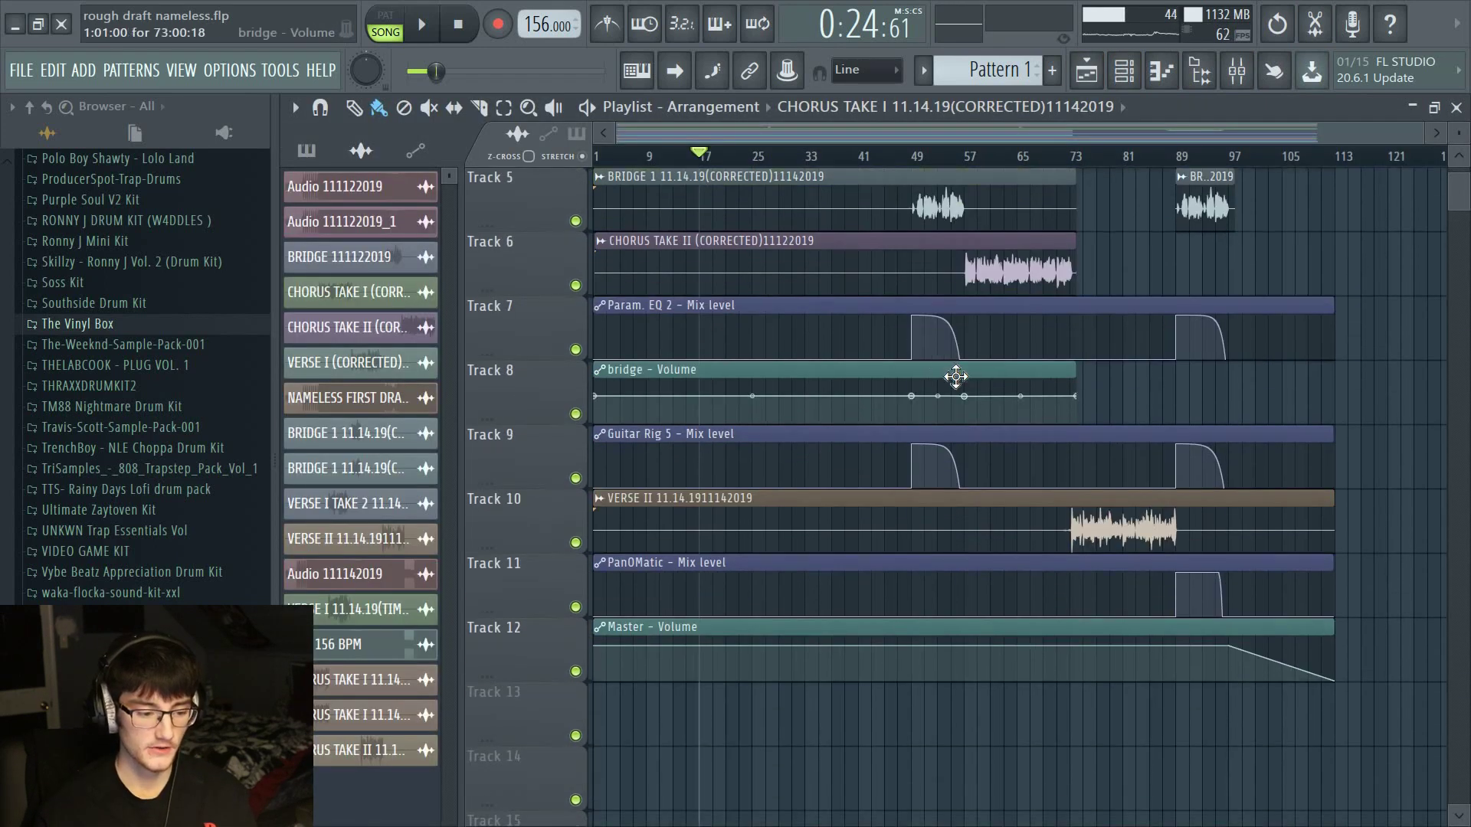
{"action": "scroll", "coordinate": [1016, 419], "scroll_direction": "up", "scroll_amount": 1}
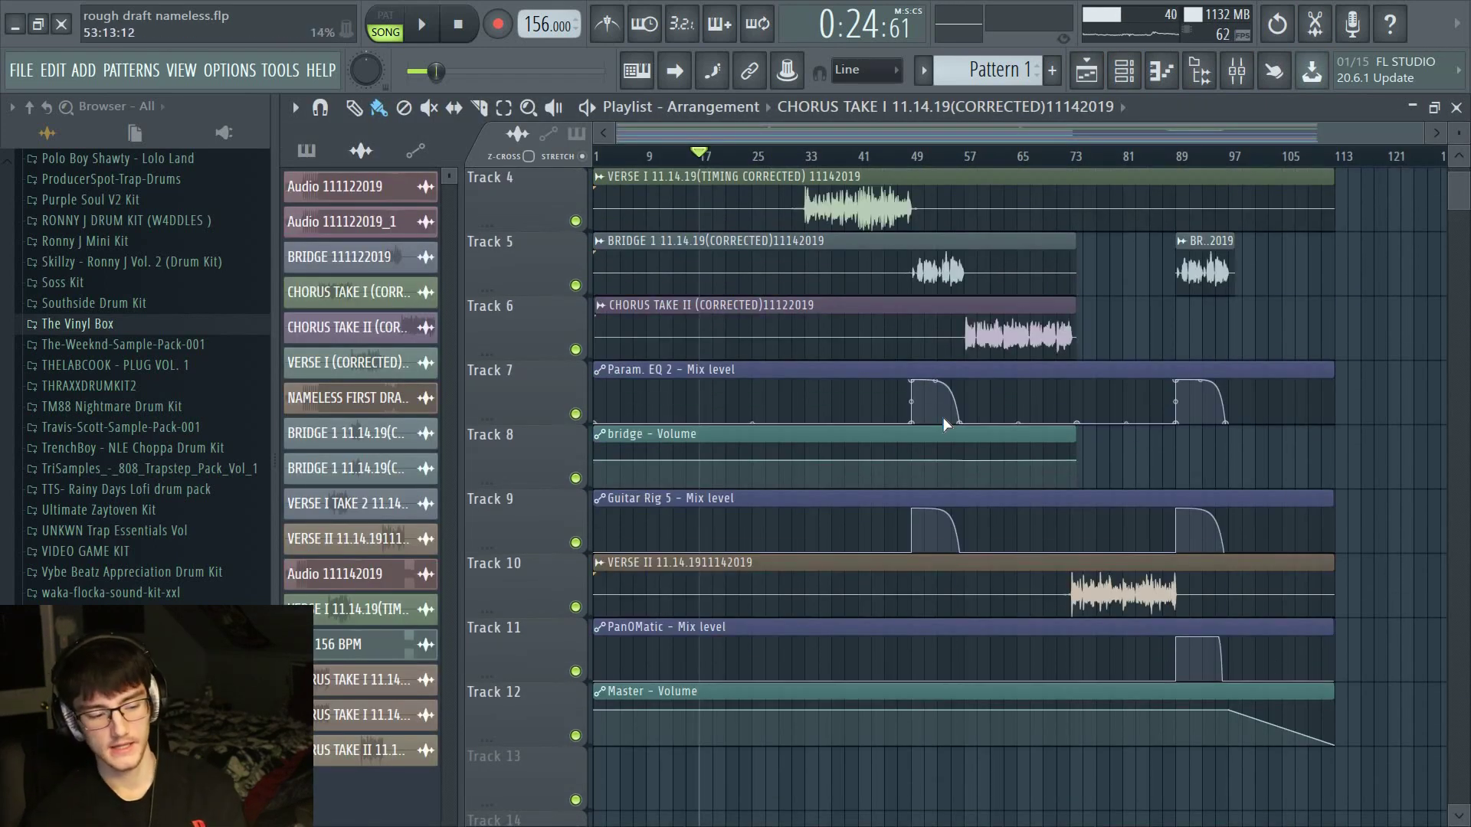